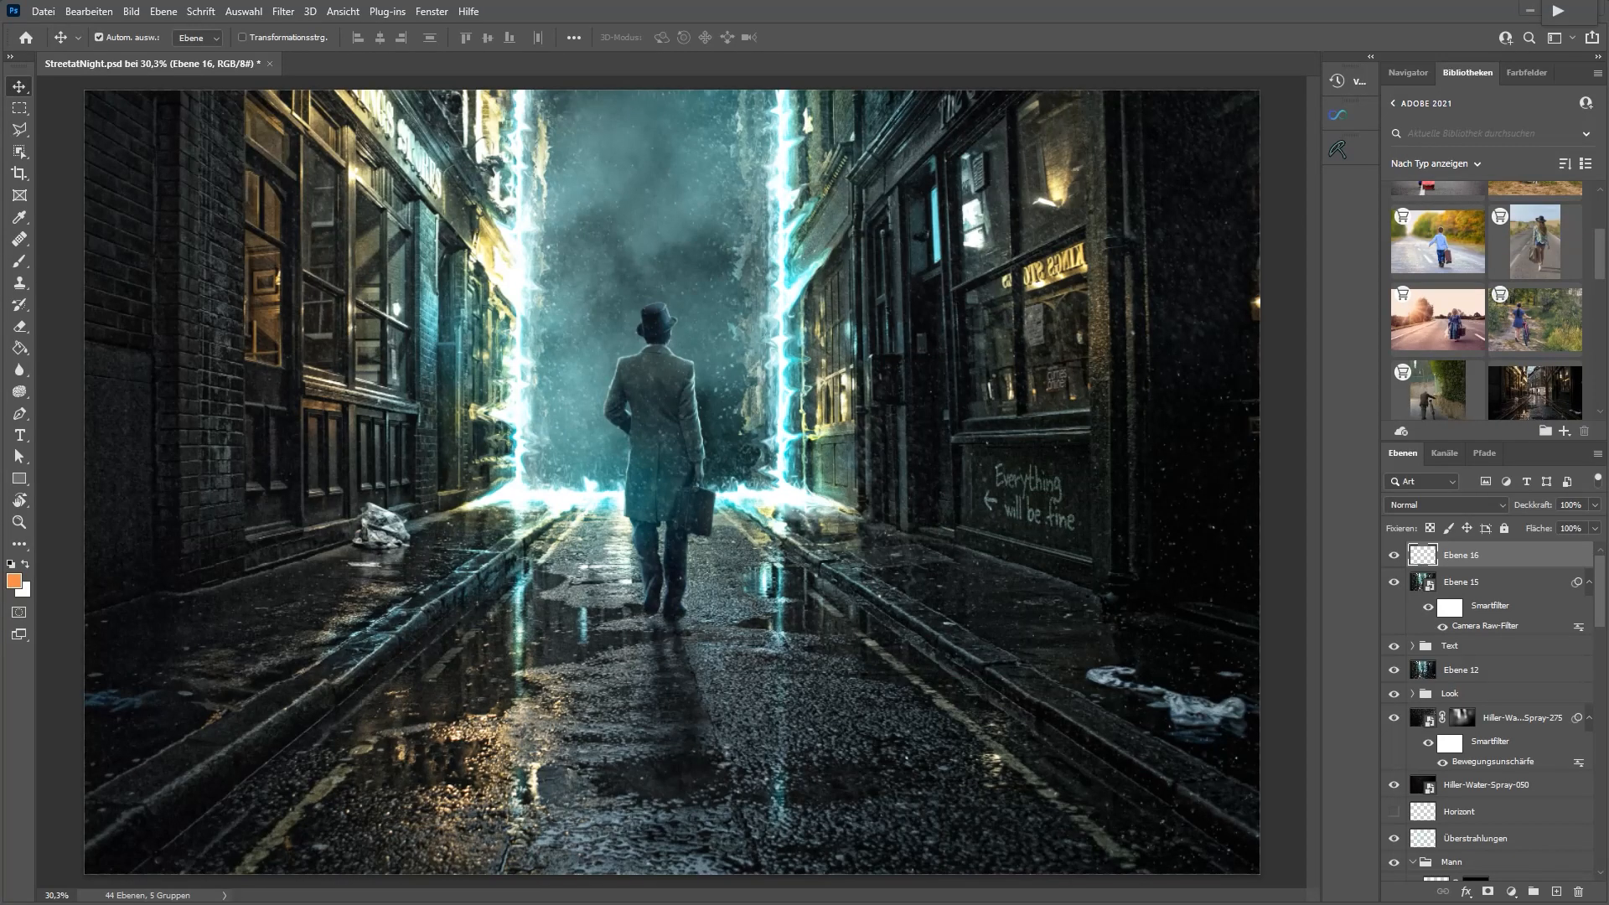
Browse the stock graphics saved in the ADOBE 2021 library
{"action": "scroll", "coordinate": [885, 389], "scroll_direction": "down", "scroll_amount": 1}
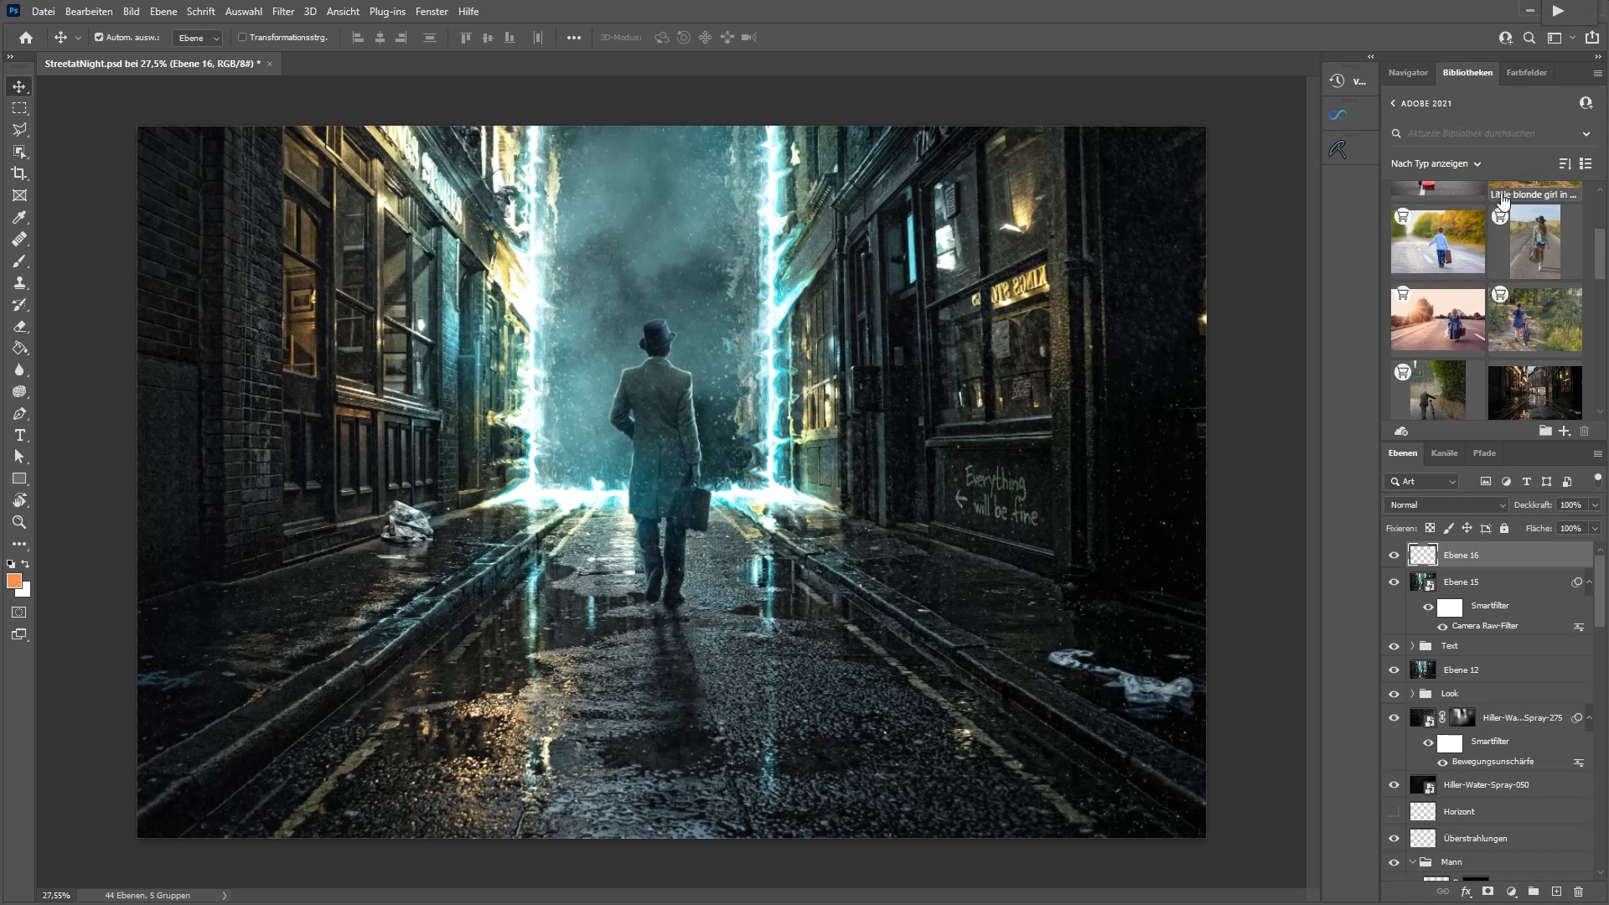
{"action": "scroll", "coordinate": [1496, 349], "scroll_direction": "up", "scroll_amount": 3}
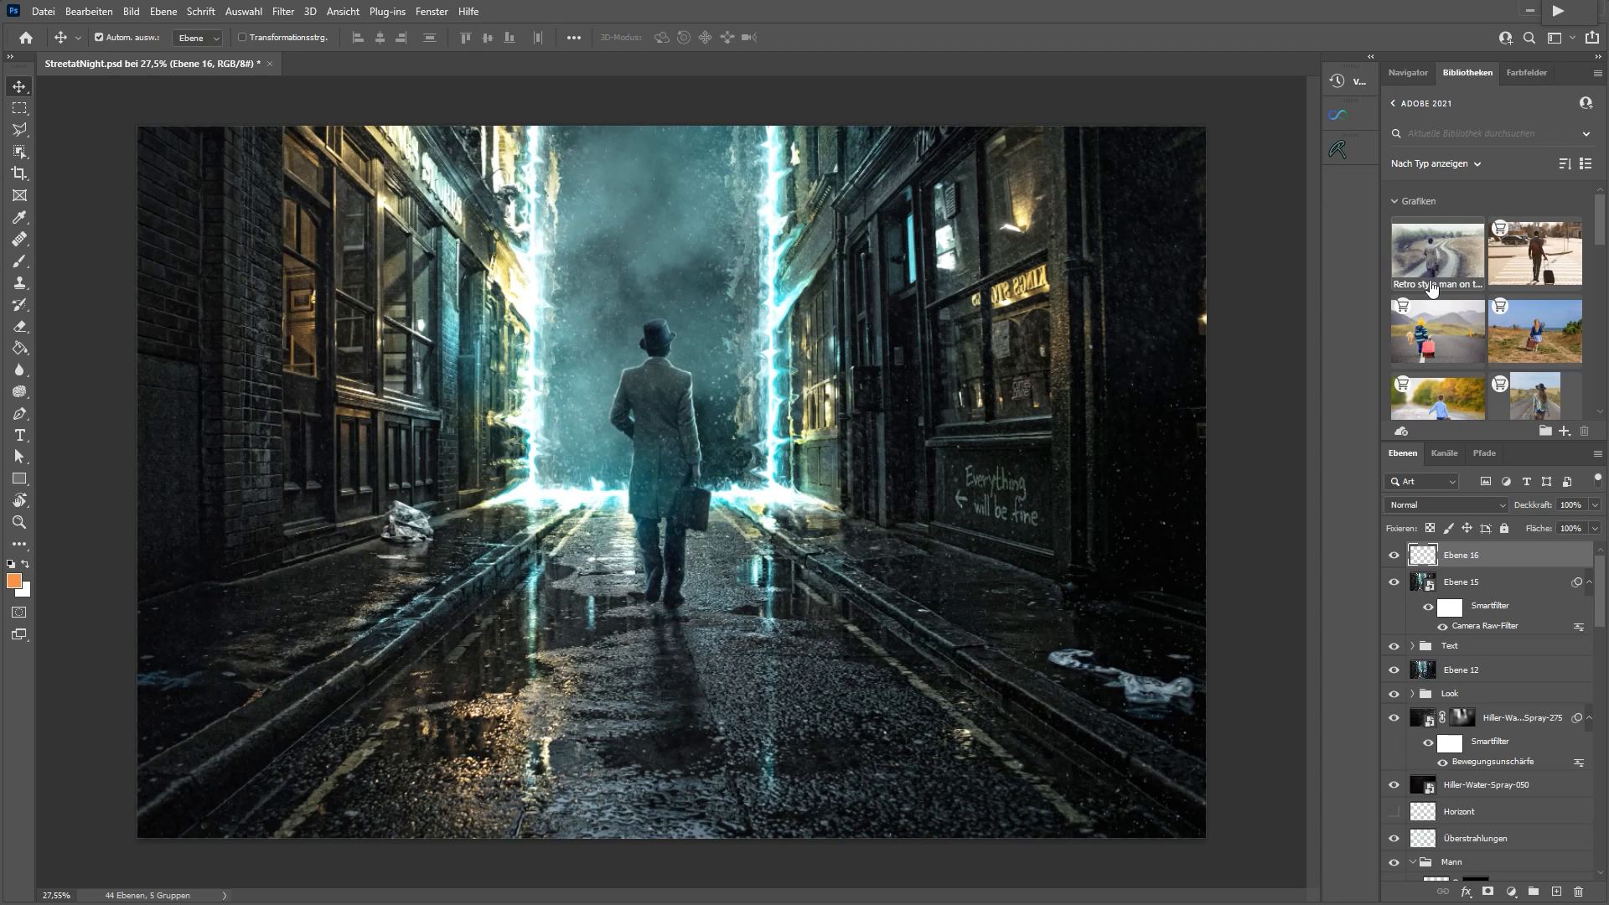
{"action": "scroll", "coordinate": [1491, 352], "scroll_direction": "down", "scroll_amount": 5}
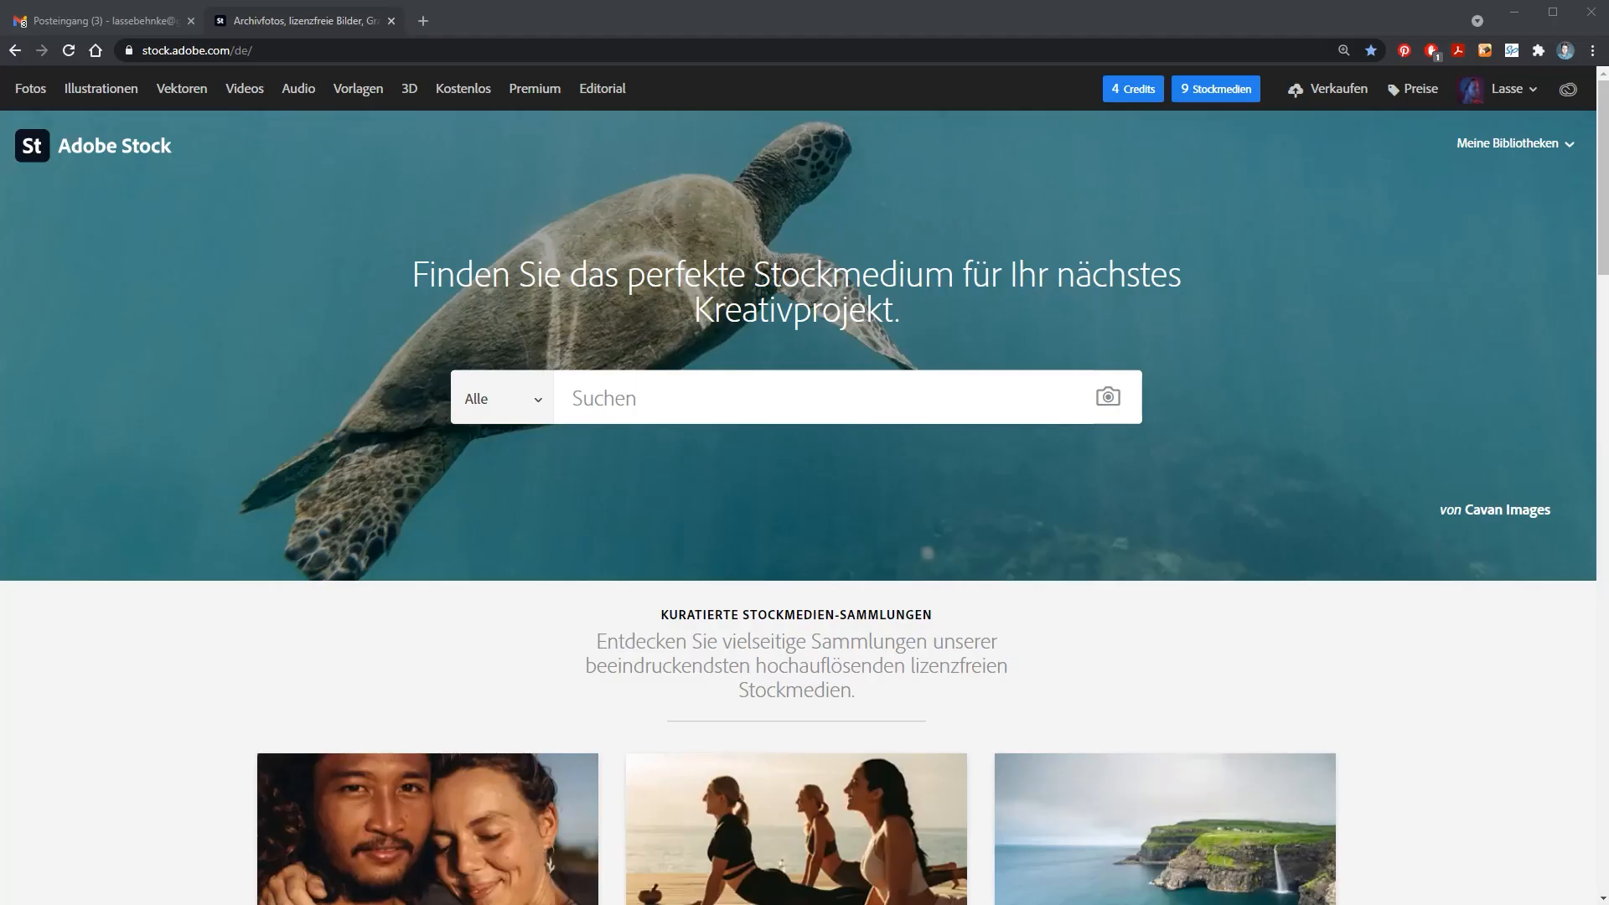
Search Adobe Stock in the browser for "mann koffer straße rücken" and view the railway station image's details
{"action": "left_click", "coordinate": [666, 402]}
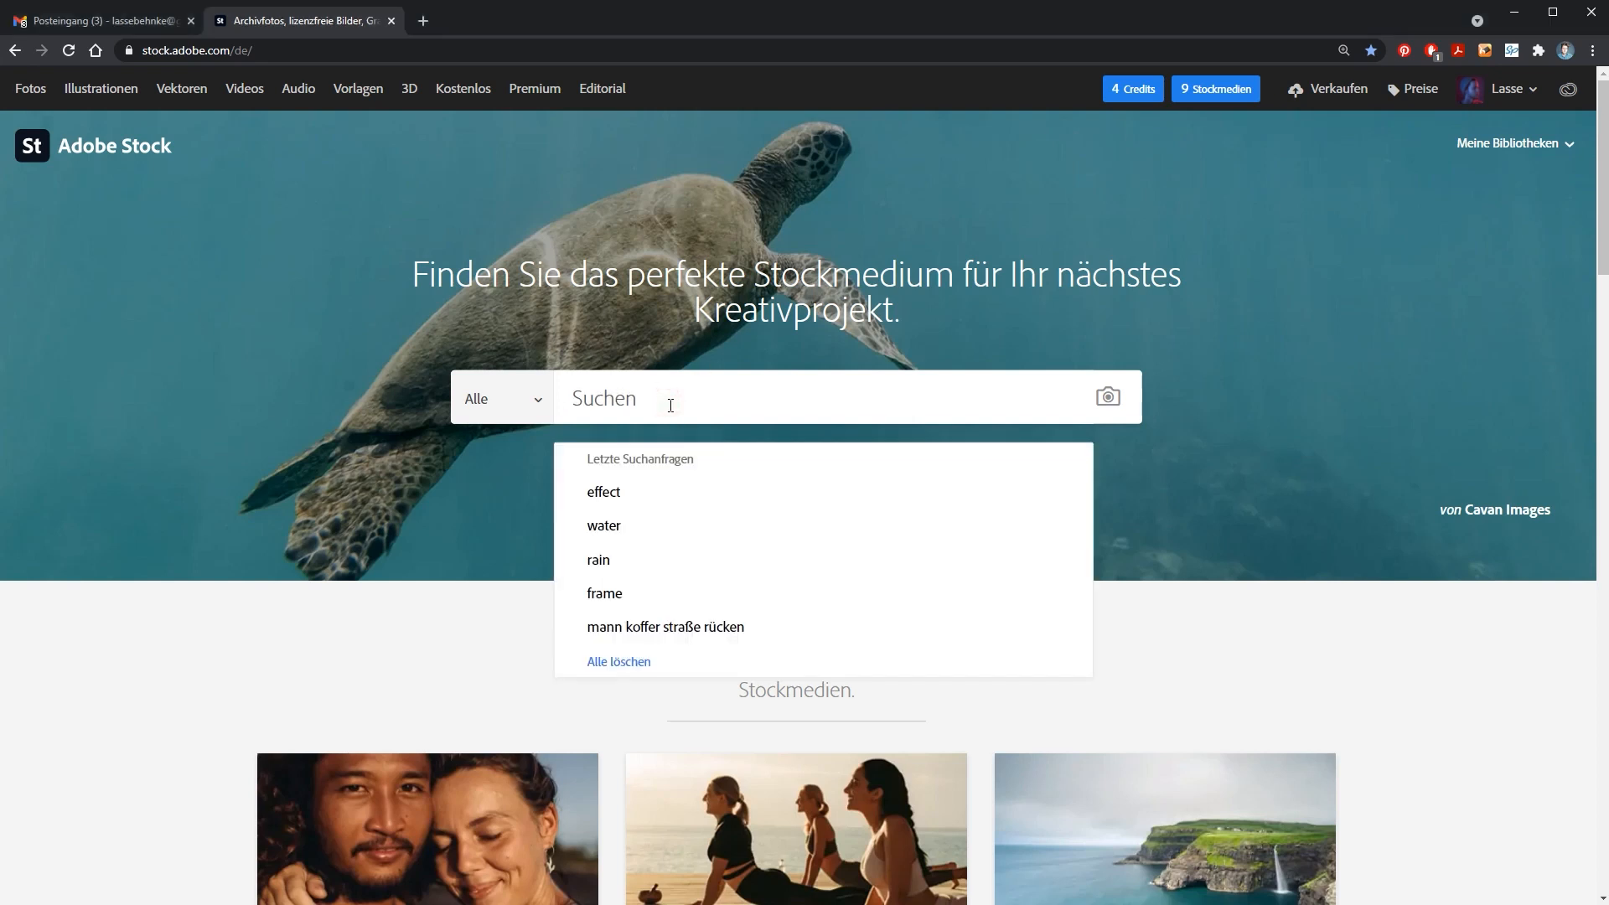
{"action": "left_click", "coordinate": [670, 627]}
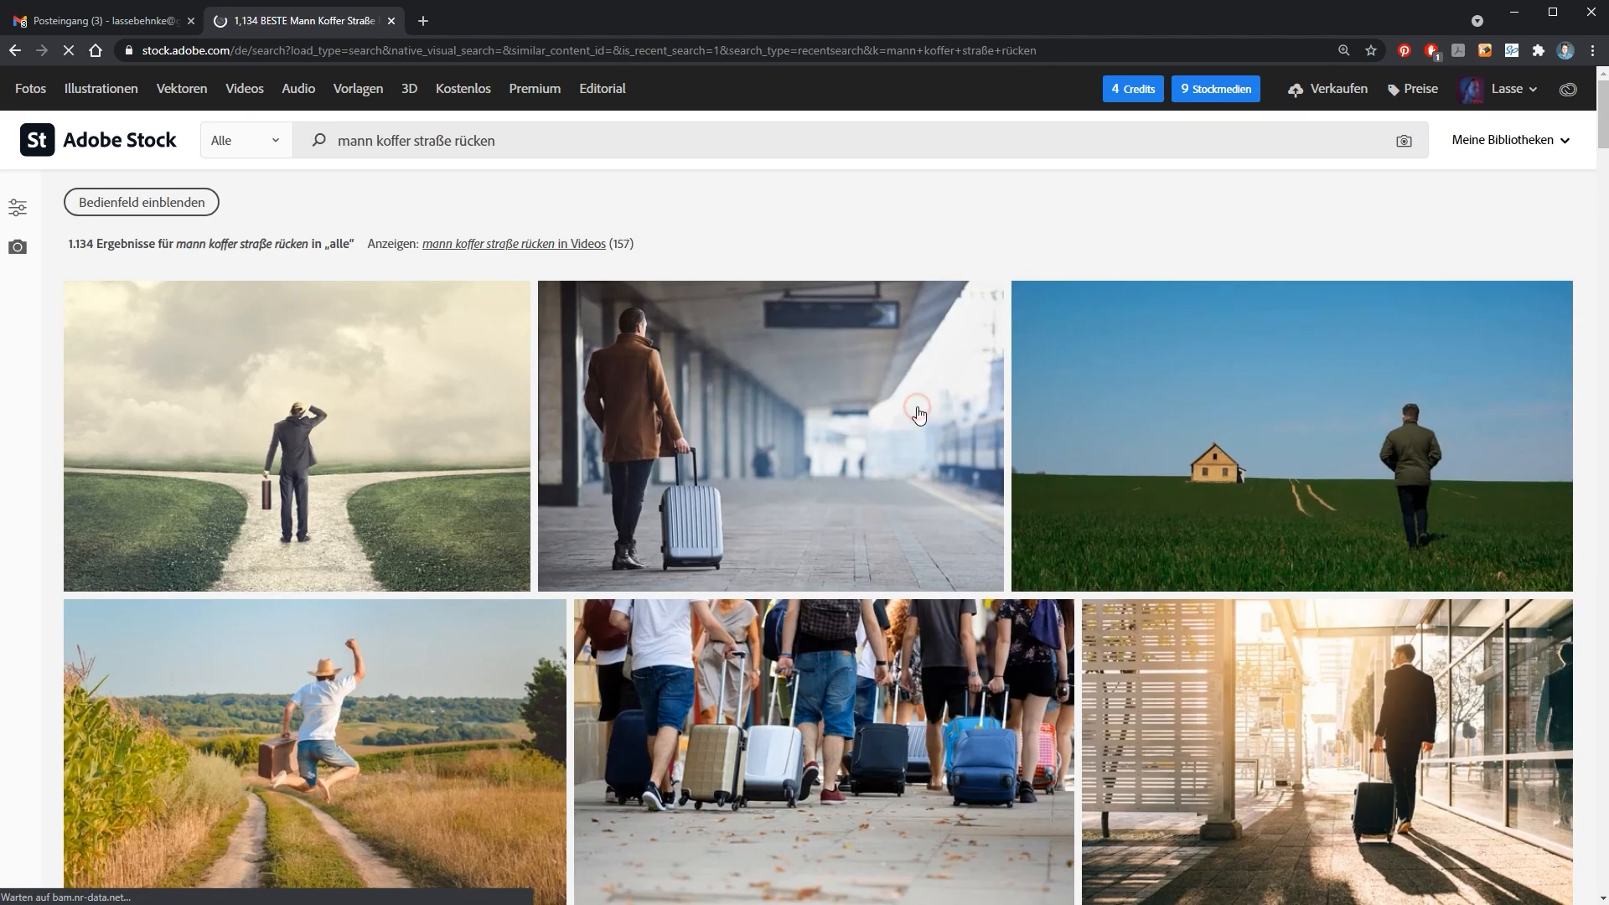
{"action": "left_click", "coordinate": [913, 414]}
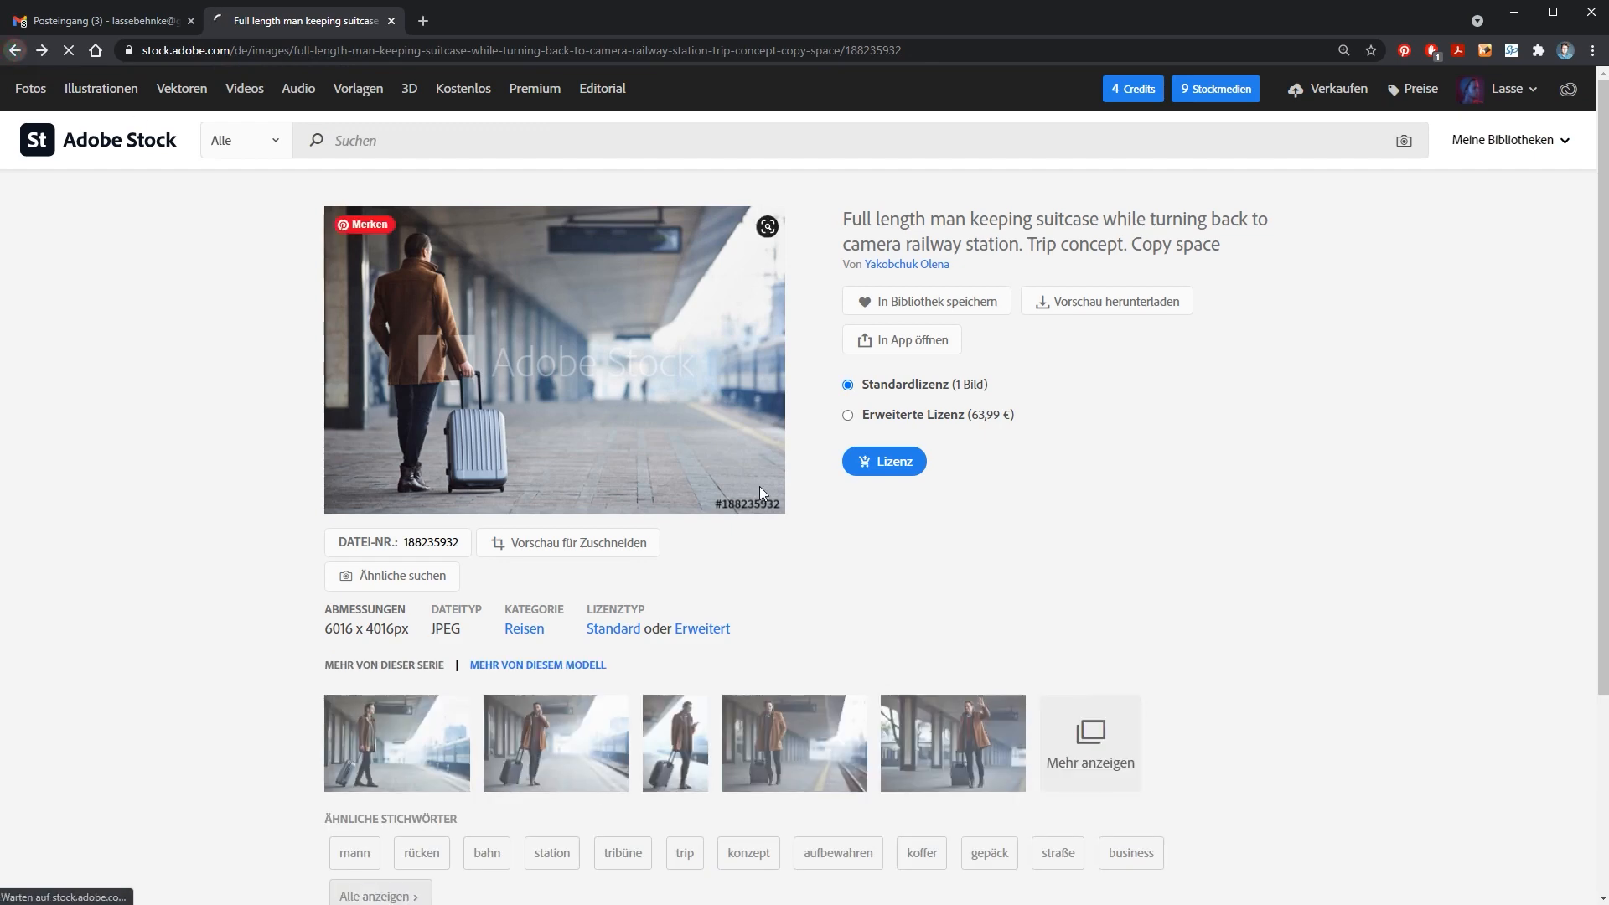
{"action": "key", "text": "alt+Left"}
Find the image of the man in a dark jacket beside an old suitcase and save it to the library
{"action": "scroll", "coordinate": [771, 508], "scroll_direction": "down", "scroll_amount": 2}
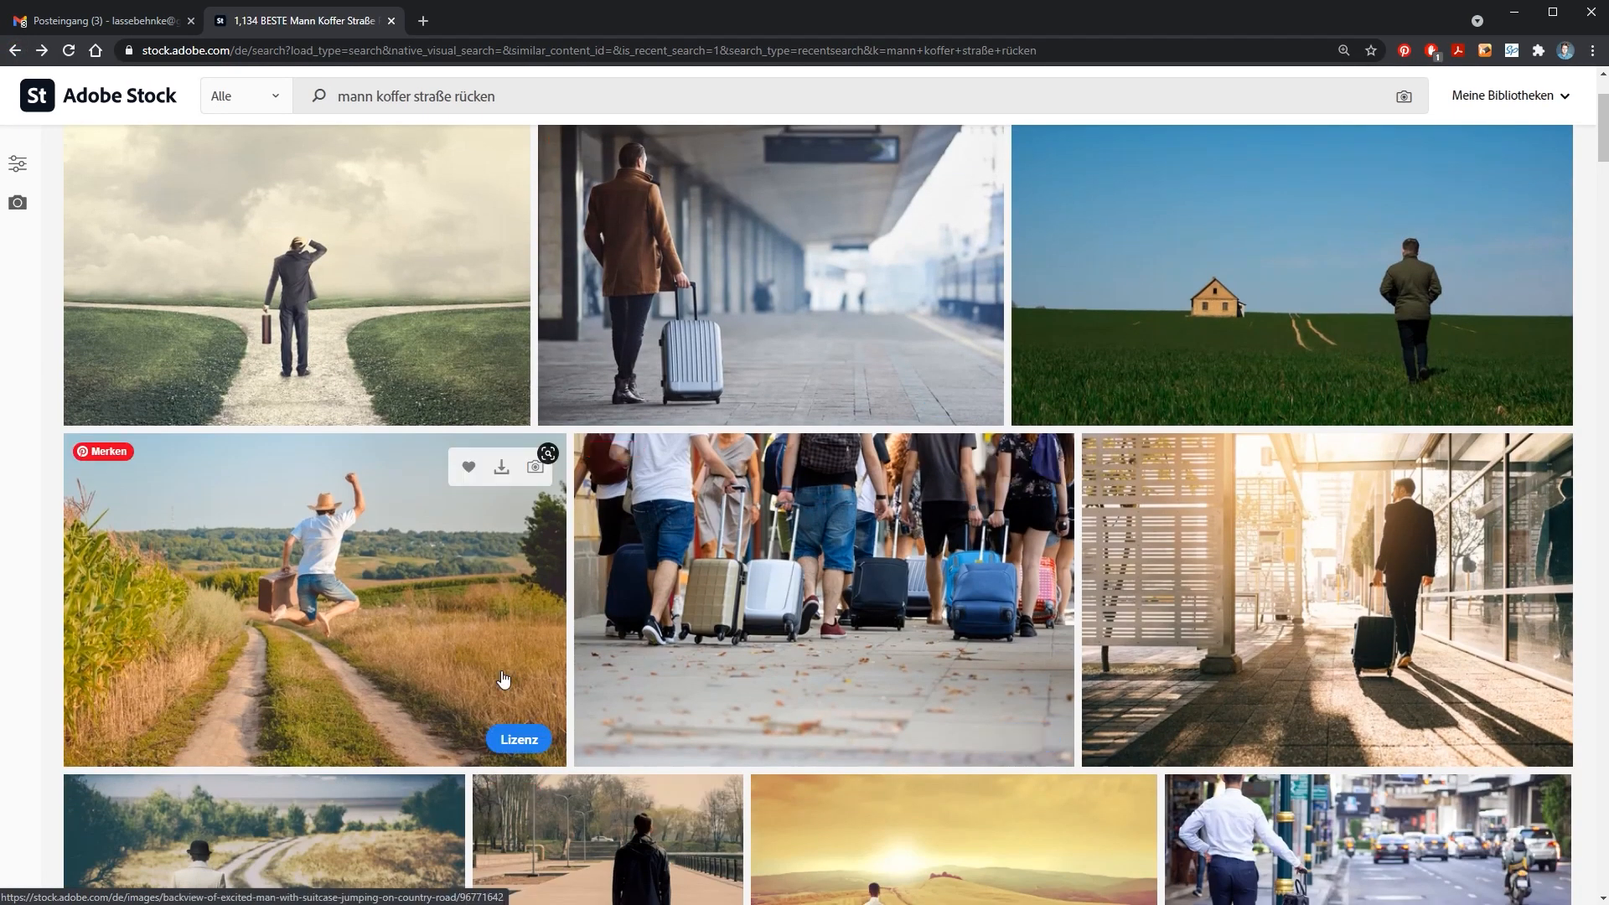
{"action": "scroll", "coordinate": [838, 507], "scroll_direction": "down", "scroll_amount": 3}
{"action": "scroll", "coordinate": [915, 497], "scroll_direction": "down", "scroll_amount": 3}
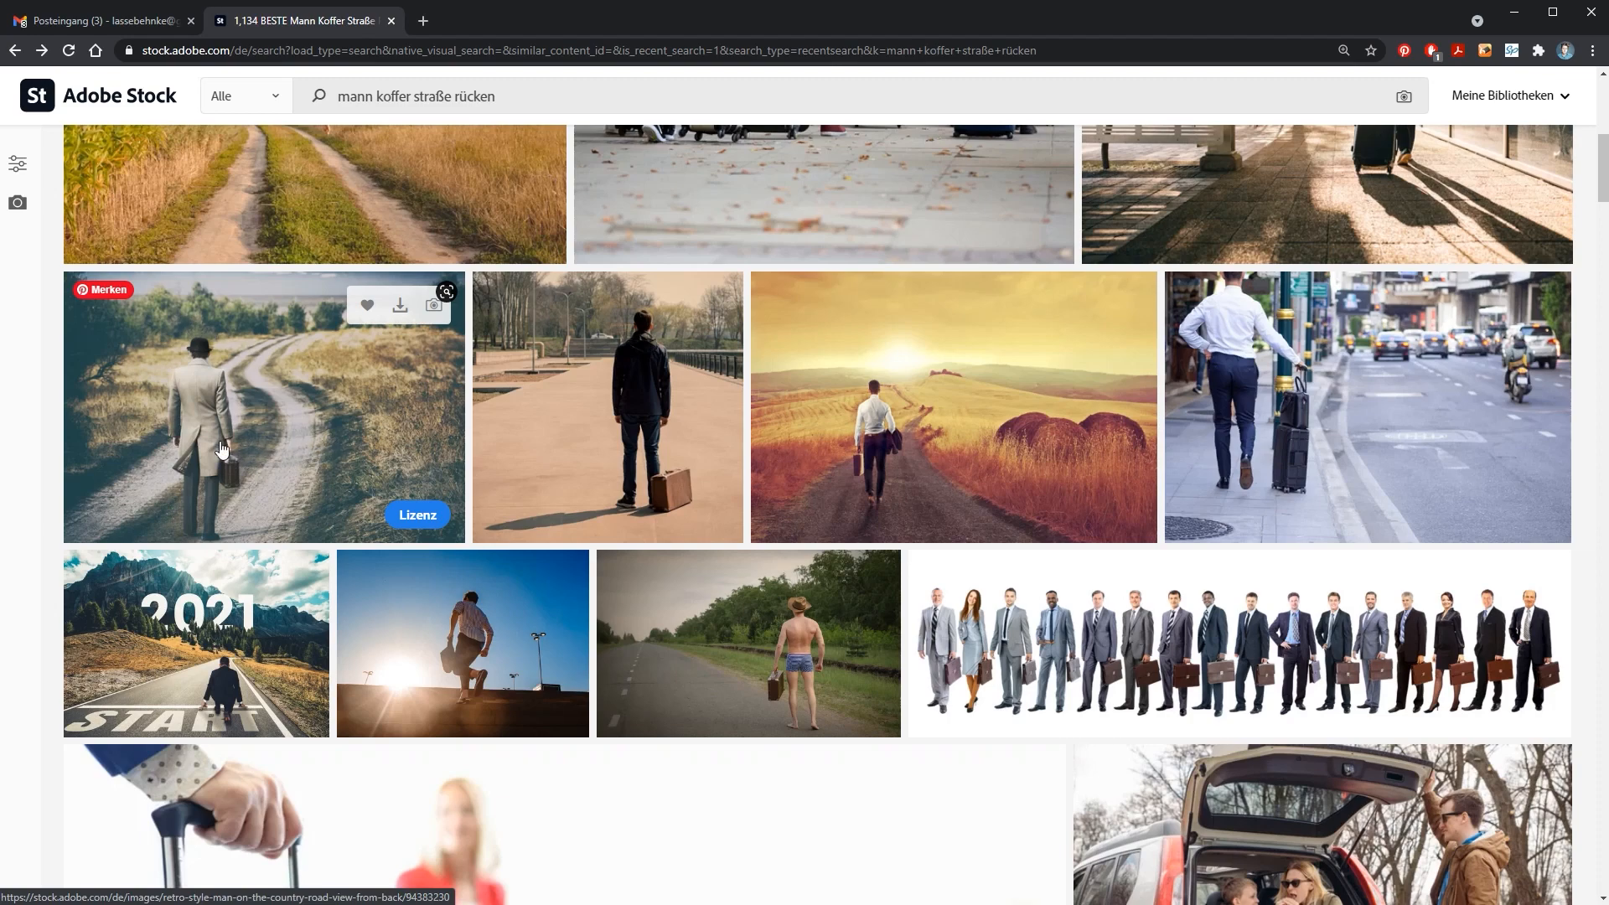
{"action": "scroll", "coordinate": [251, 457], "scroll_direction": "up", "scroll_amount": 1}
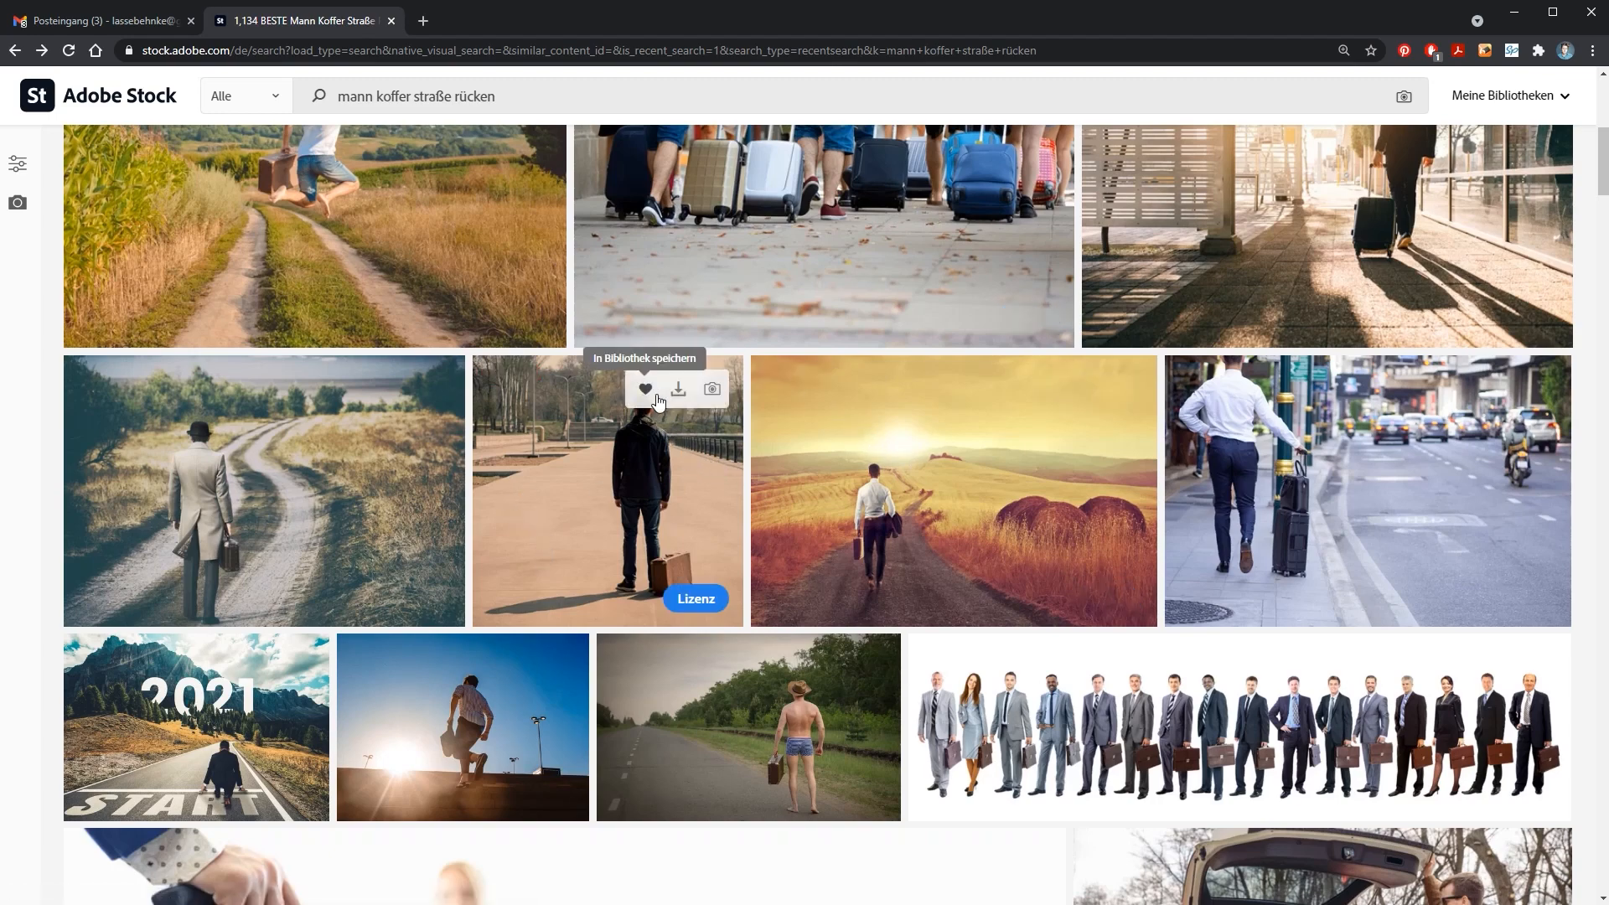
{"action": "left_click", "coordinate": [643, 392]}
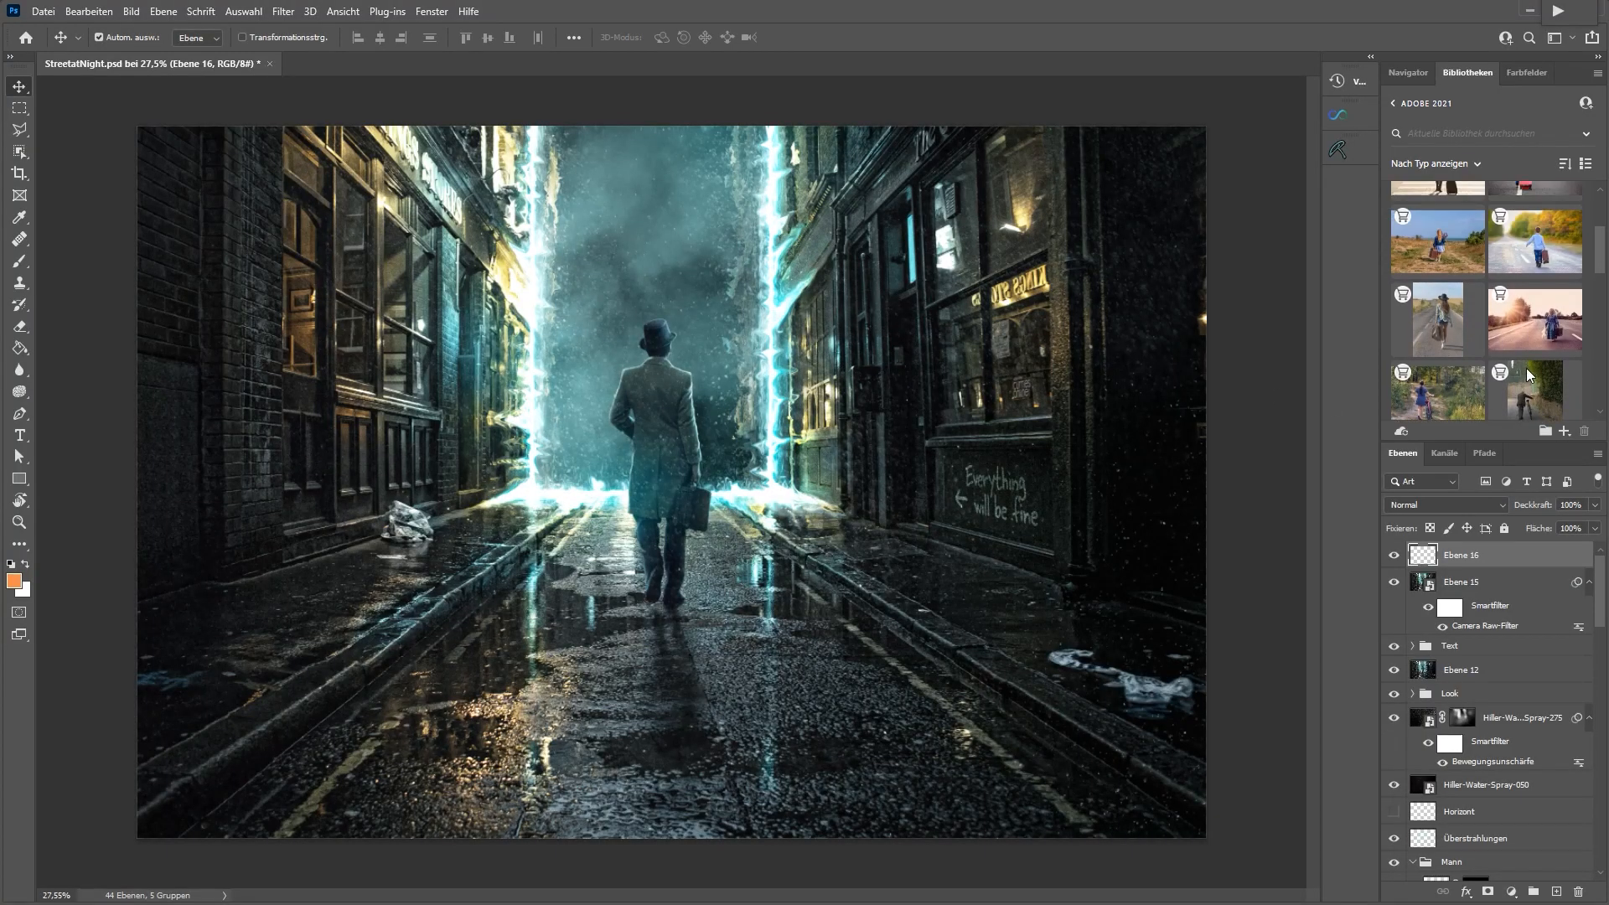
Switch back to Photoshop and place the library image of the man with the old suitcase into the street composition
{"action": "scroll", "coordinate": [1525, 369], "scroll_direction": "up", "scroll_amount": 3}
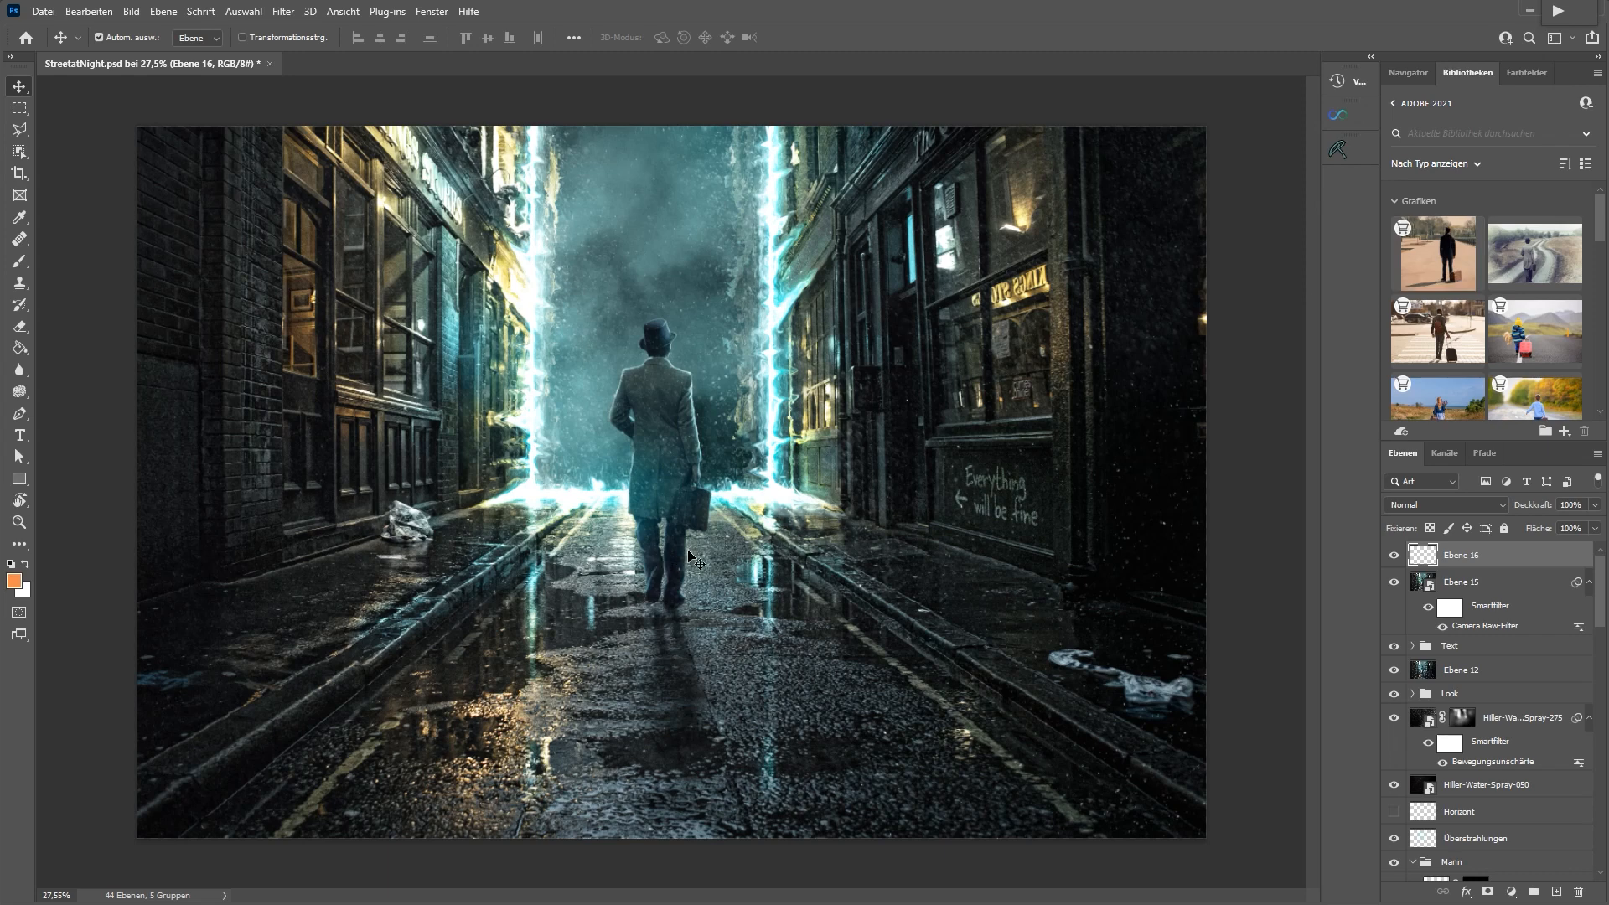
{"action": "left_click_drag", "start_coordinate": [1426, 254], "coordinate": [842, 389]}
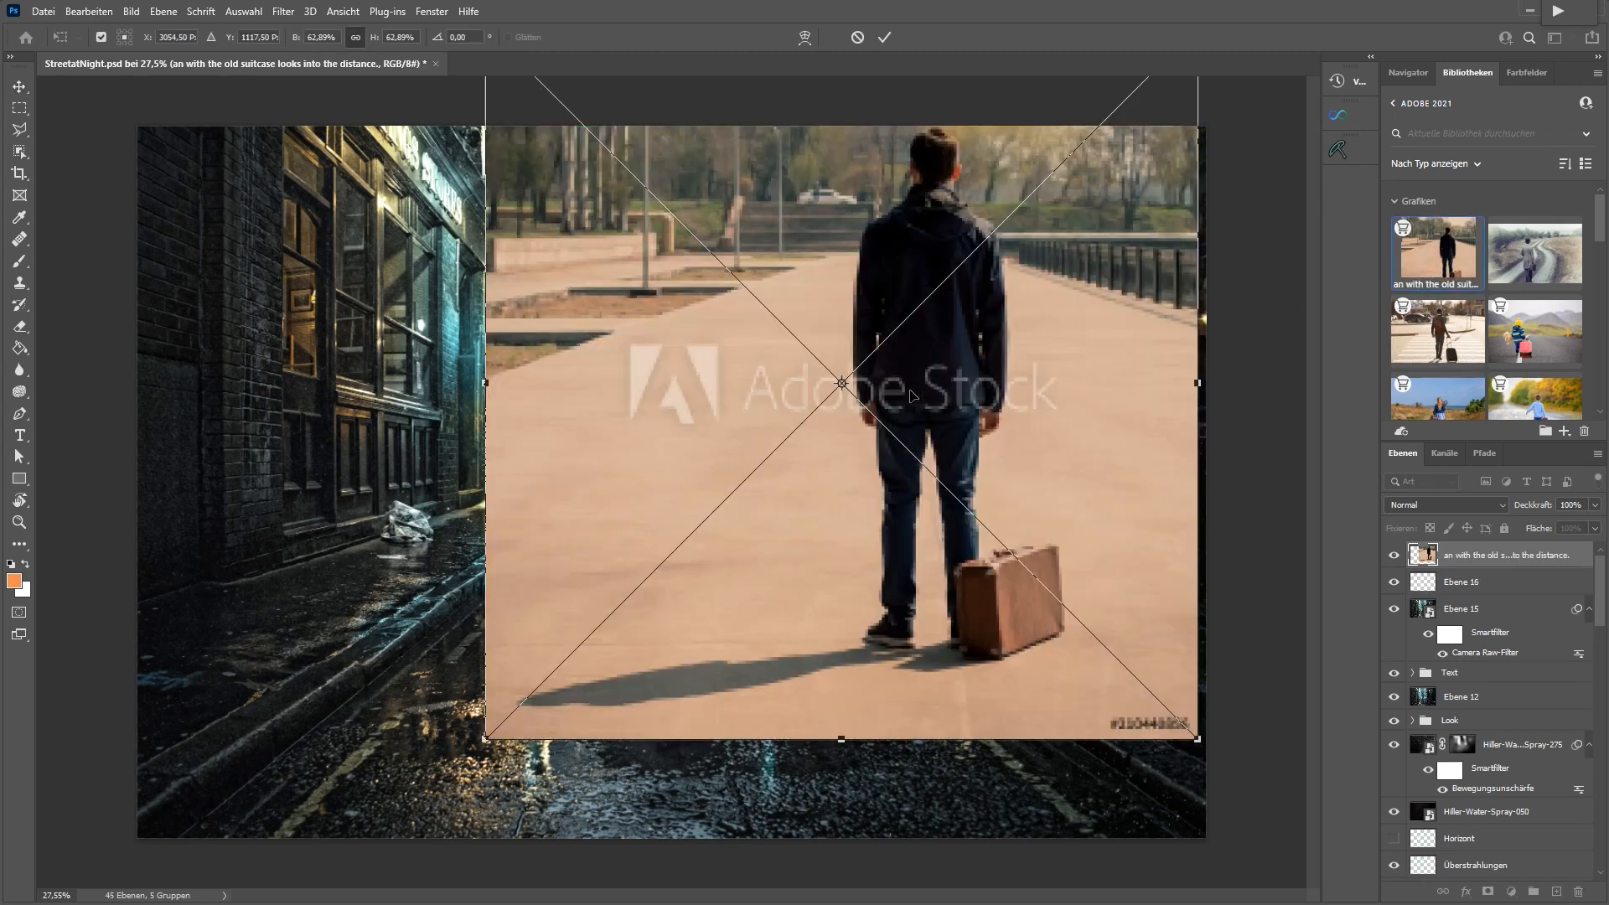
{"action": "key", "text": "Return"}
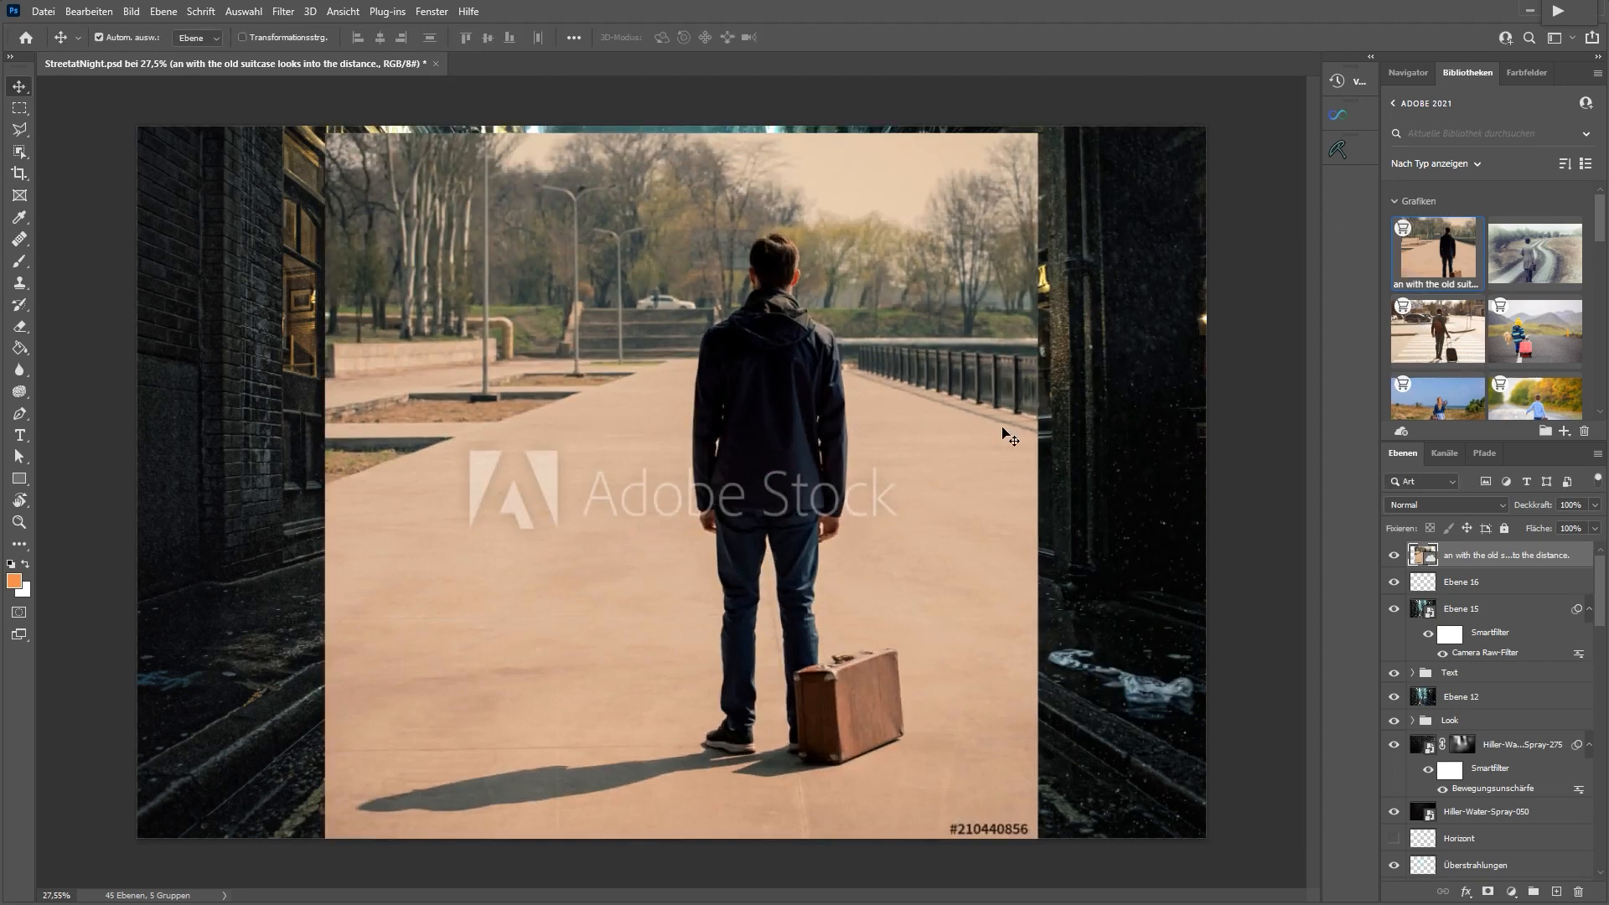
Open the licensing request for the suitcase image, cancel it, and delete the placed image layer
{"action": "right_click", "coordinate": [1438, 253]}
{"action": "left_click", "coordinate": [1493, 264]}
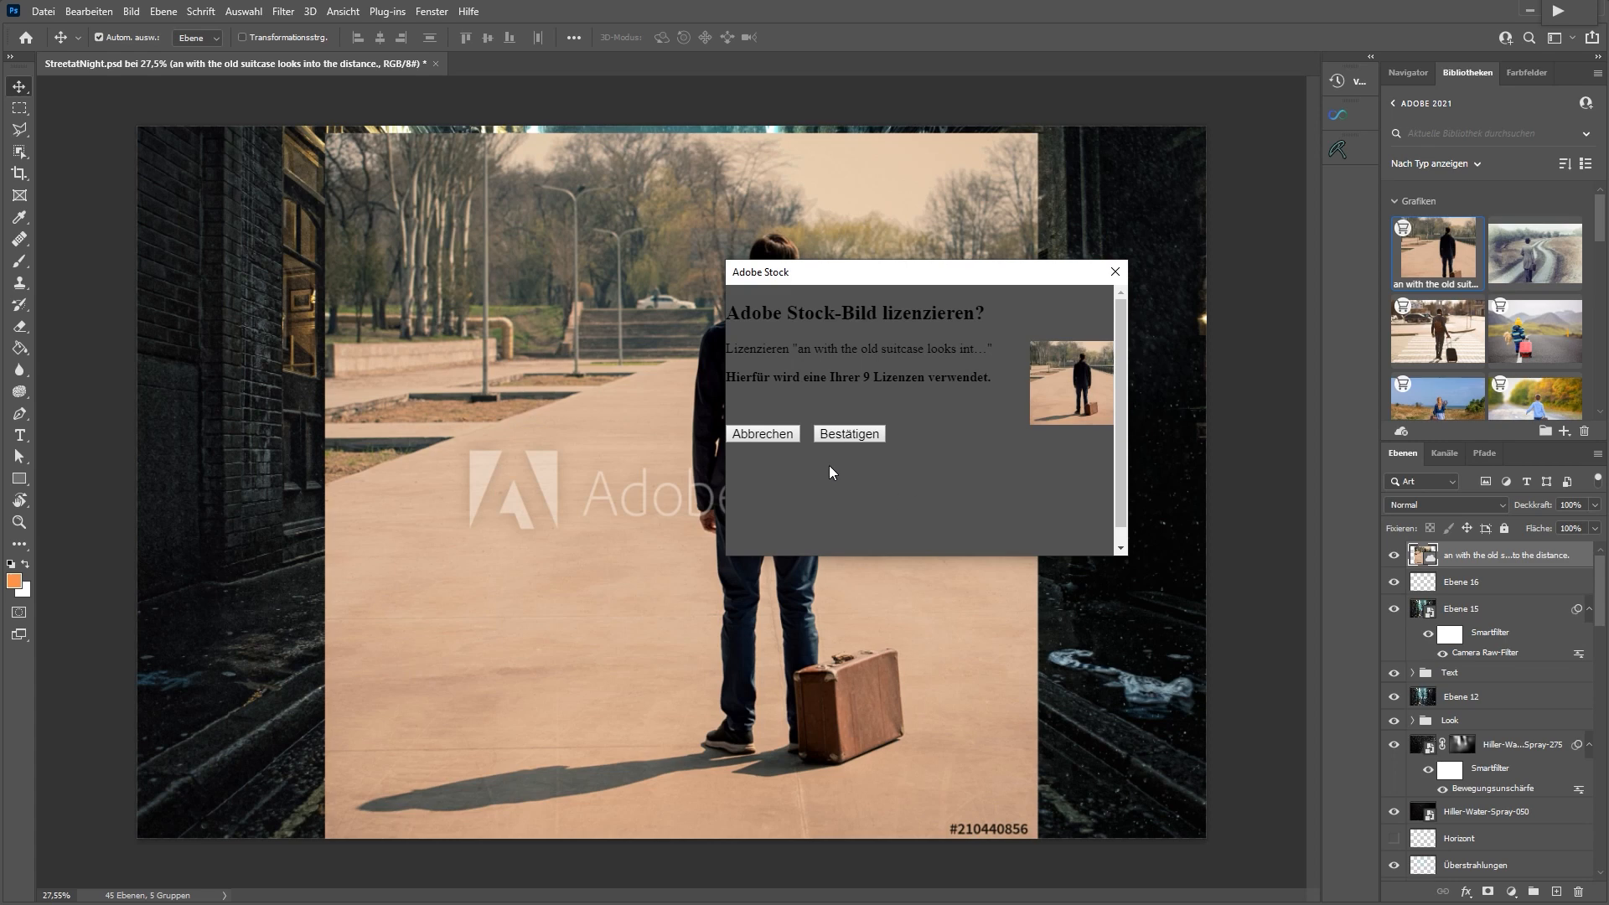
{"action": "left_click", "coordinate": [1115, 272]}
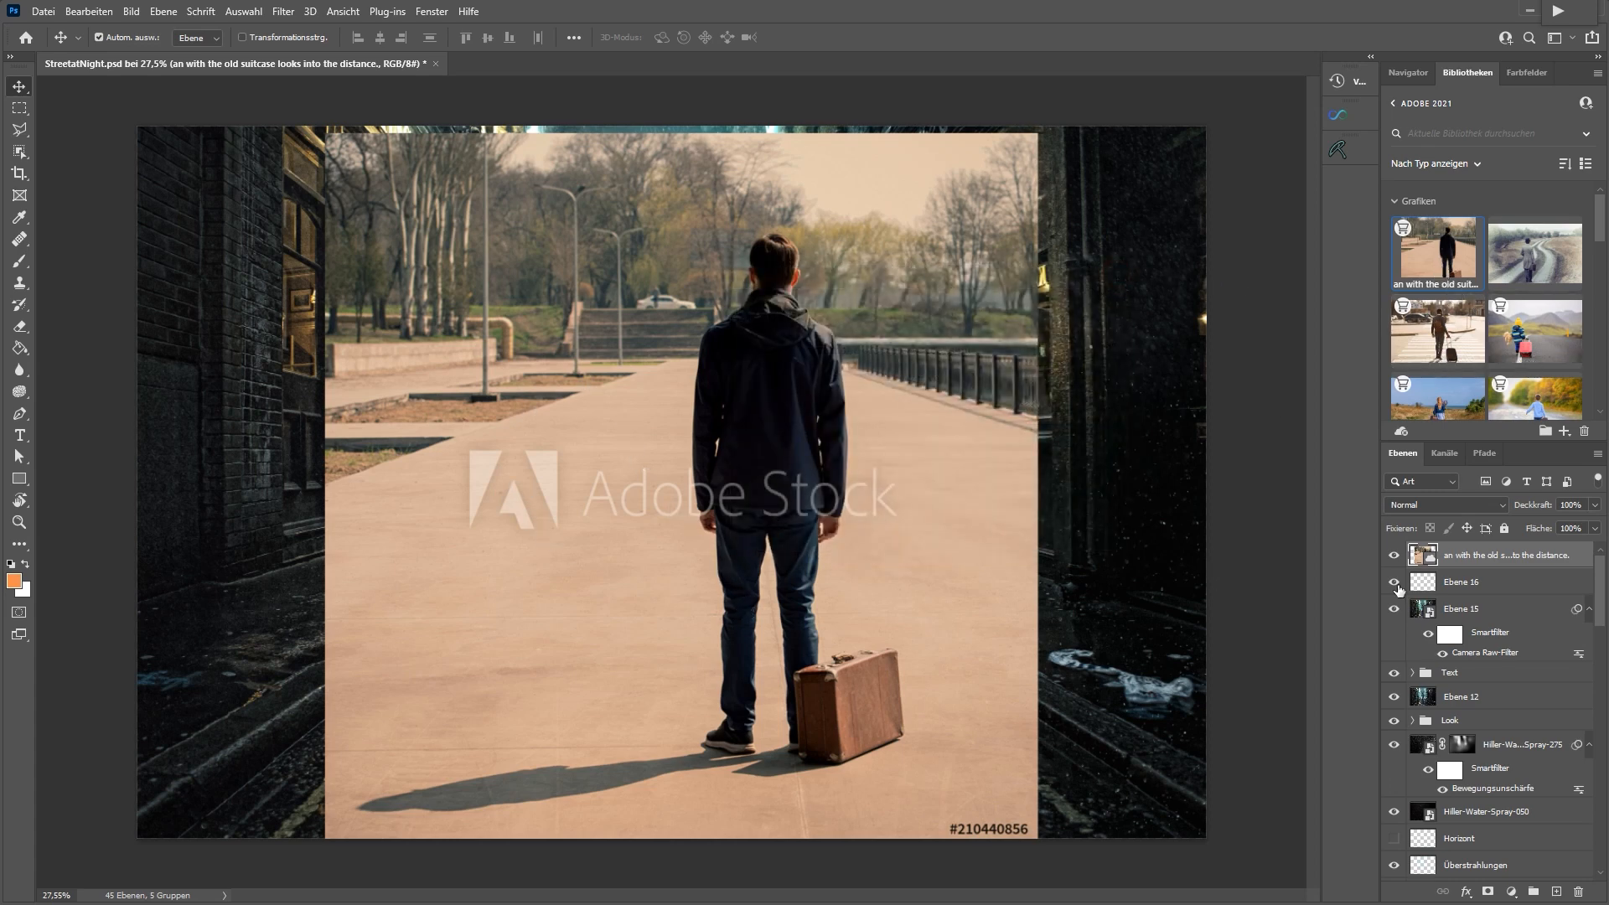
{"action": "left_click_drag", "start_coordinate": [1497, 560], "coordinate": [1579, 891]}
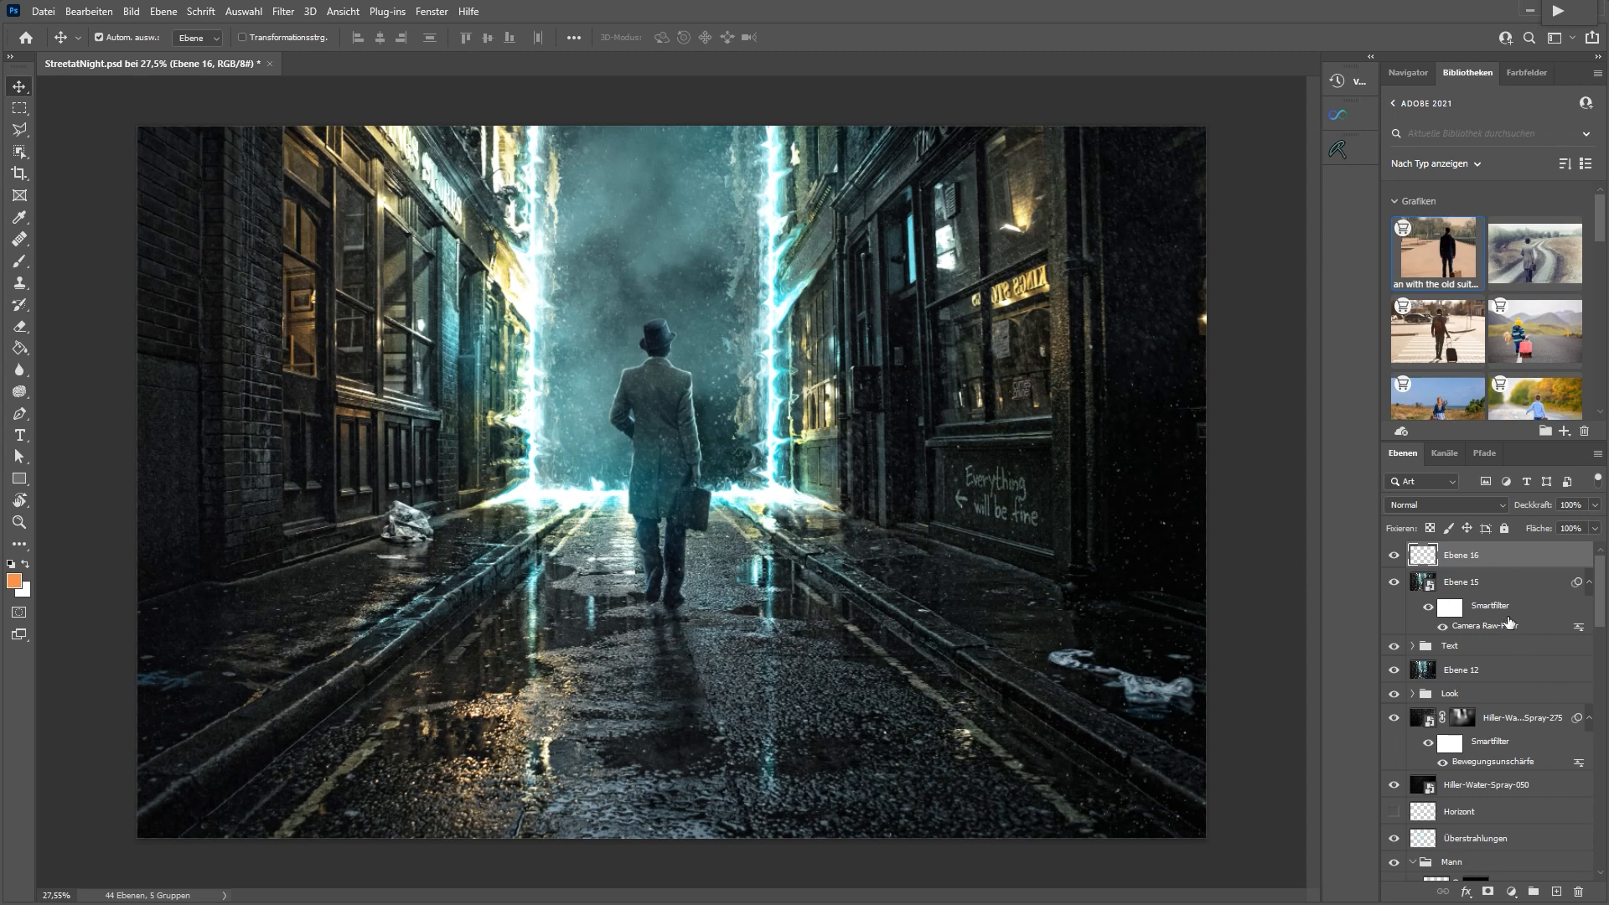
Hide the layers Ebene 16 and Ebene 15, and toggle the Text group off and on to compare
{"action": "left_click", "coordinate": [1476, 587]}
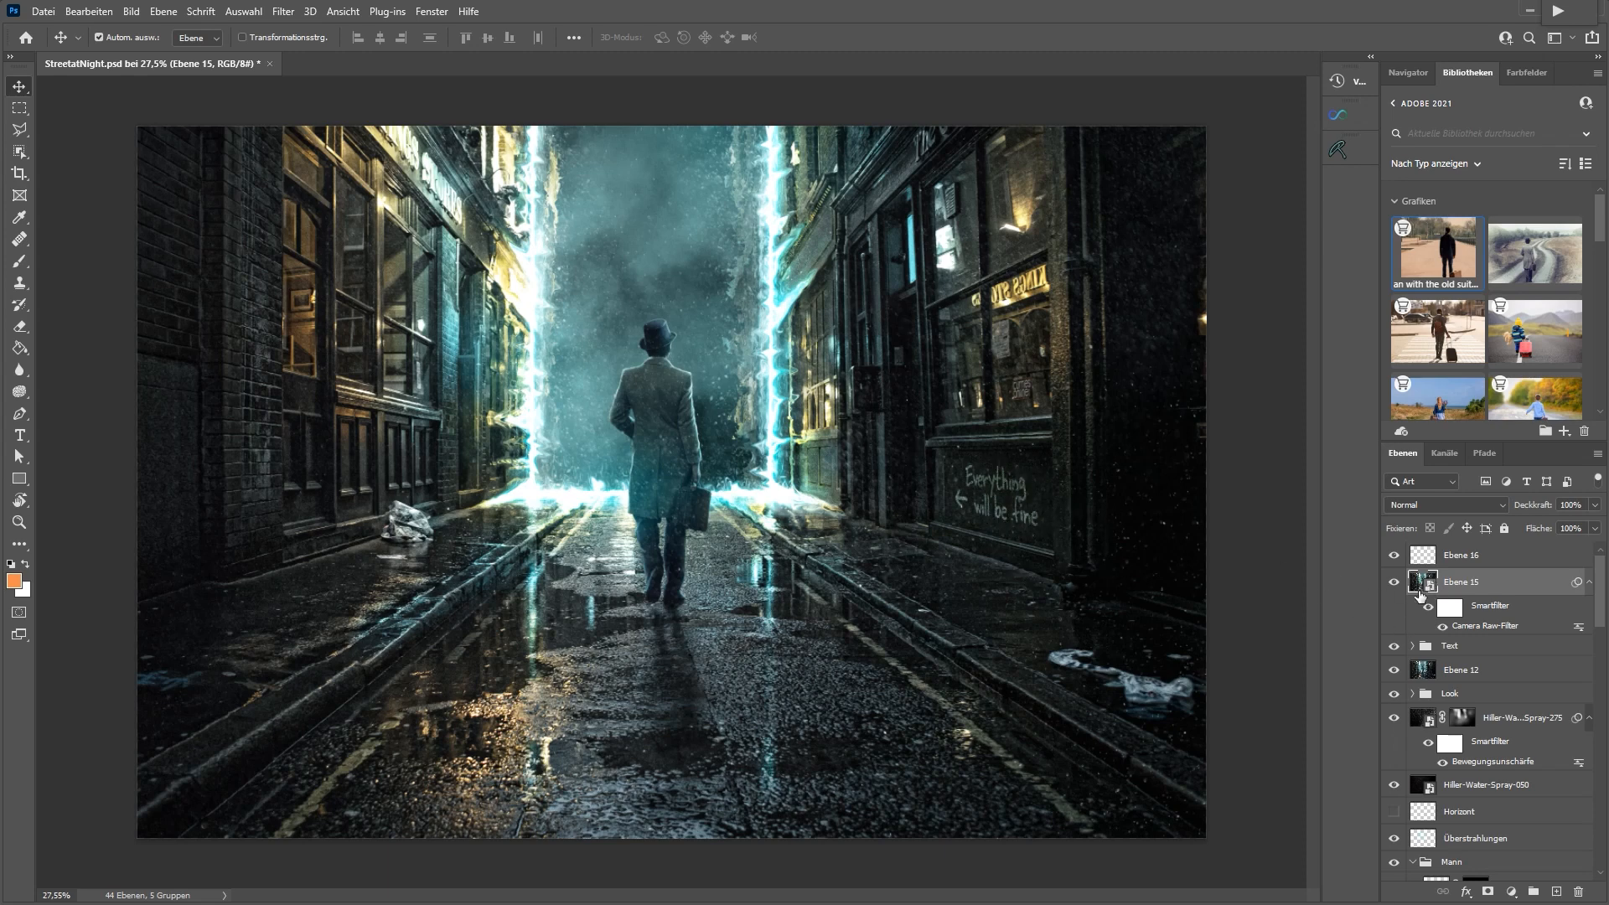
{"action": "left_click", "coordinate": [1393, 555]}
{"action": "left_click", "coordinate": [1393, 582]}
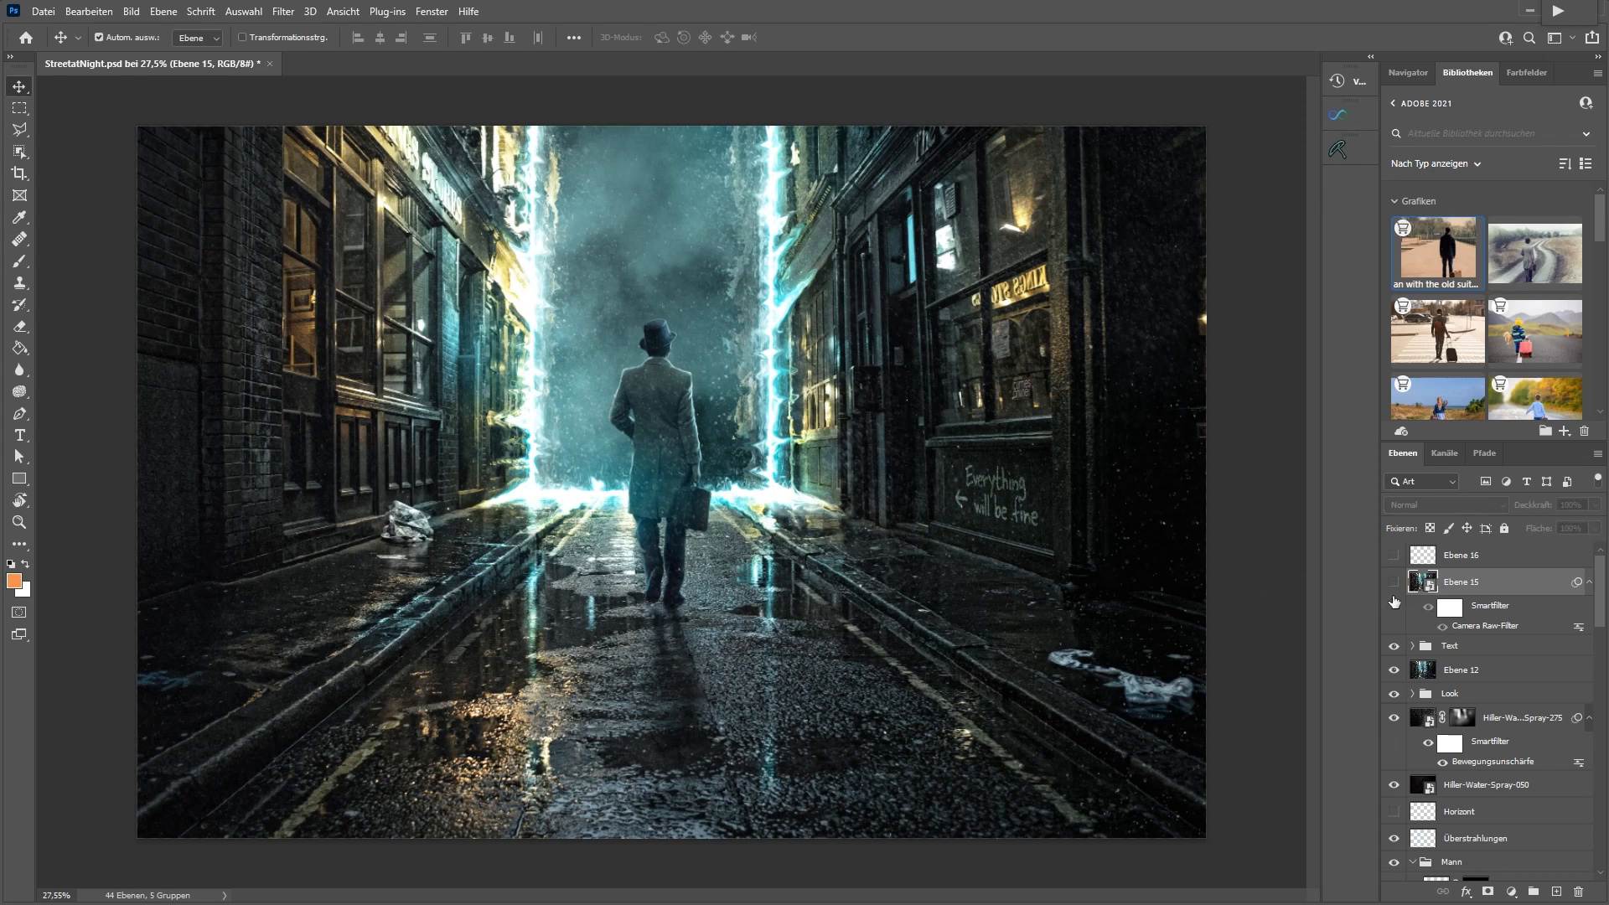
{"action": "left_click", "coordinate": [1472, 651]}
{"action": "left_click", "coordinate": [1393, 646]}
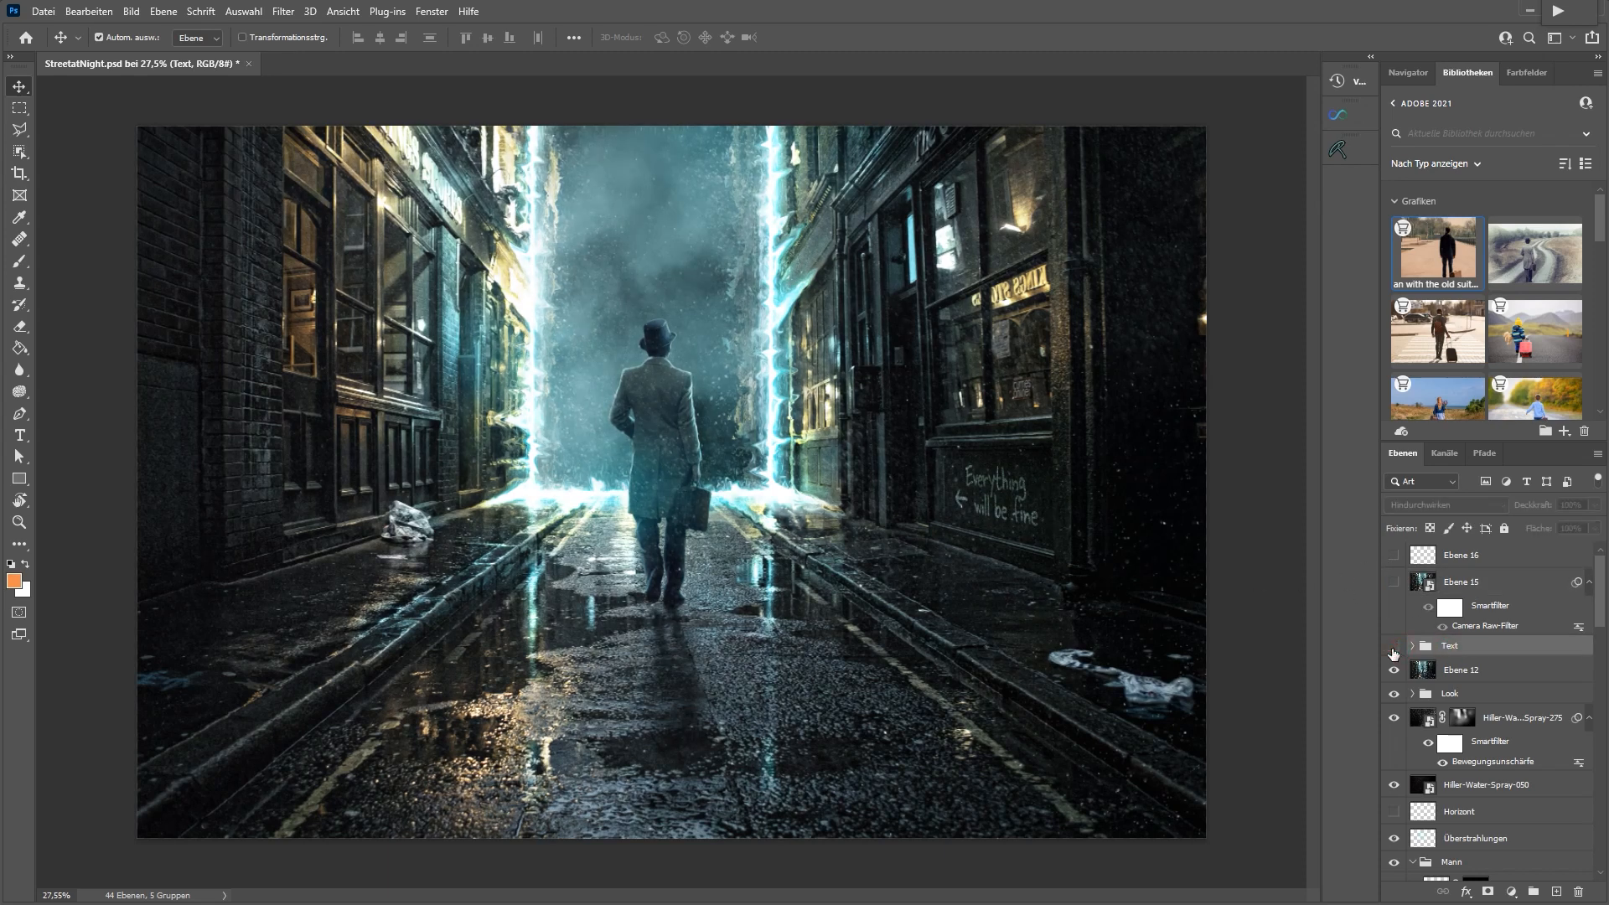
{"action": "left_click", "coordinate": [1393, 647]}
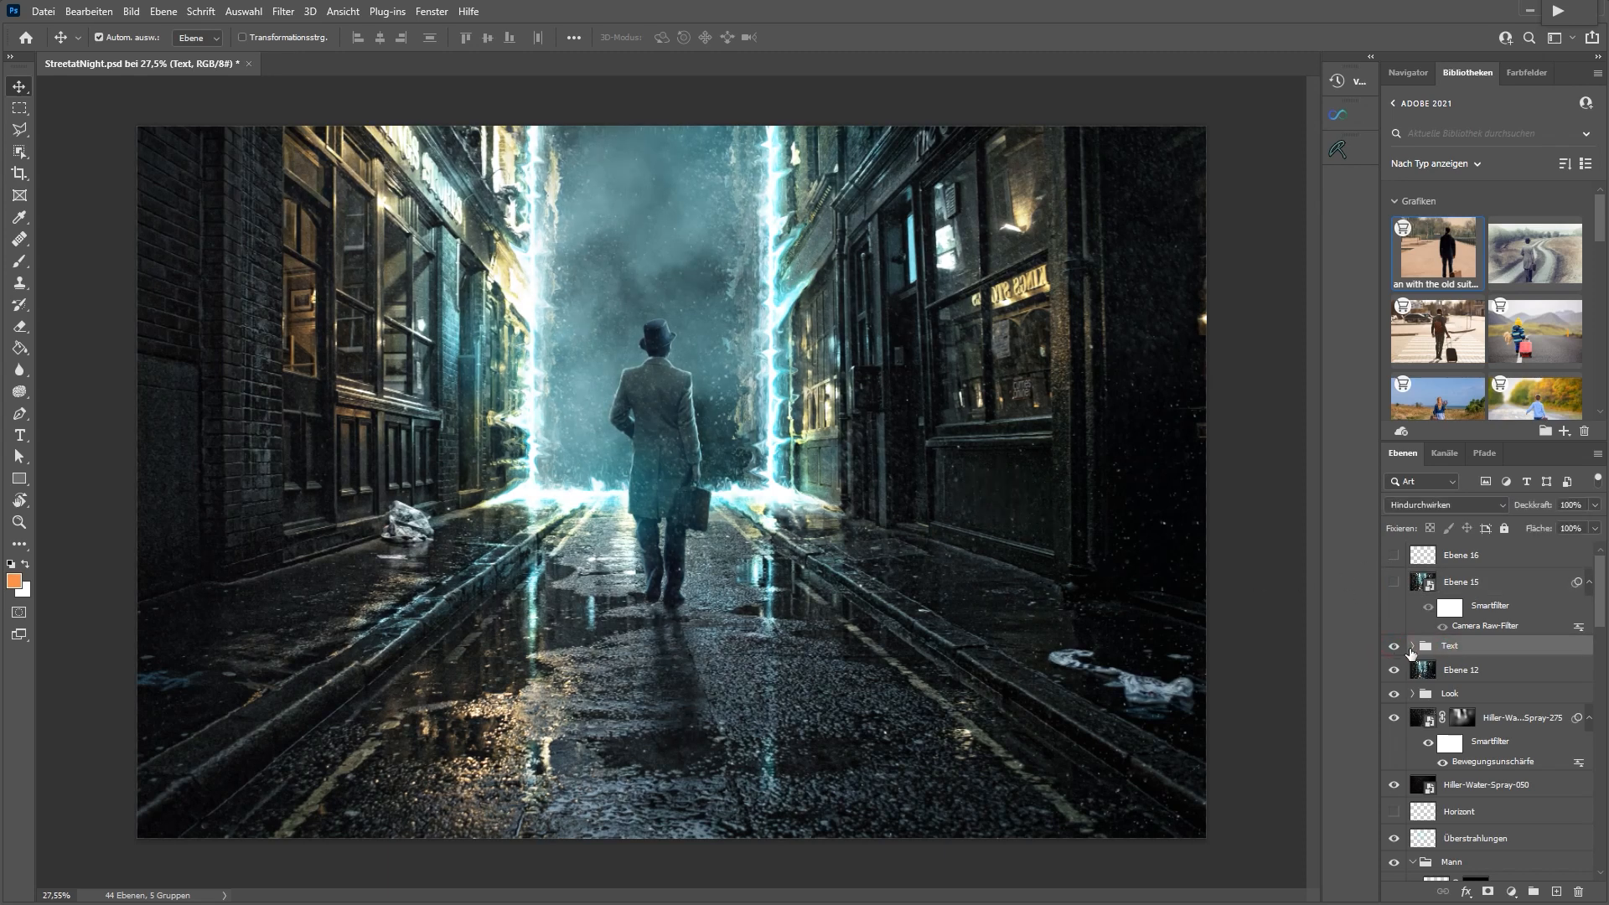
Expand the Text group and hide Gruppe 1 and the → Kopie layer inside it
{"action": "left_click", "coordinate": [1412, 647]}
{"action": "left_click", "coordinate": [1478, 667]}
{"action": "left_click", "coordinate": [1394, 668]}
{"action": "left_click", "coordinate": [1395, 692]}
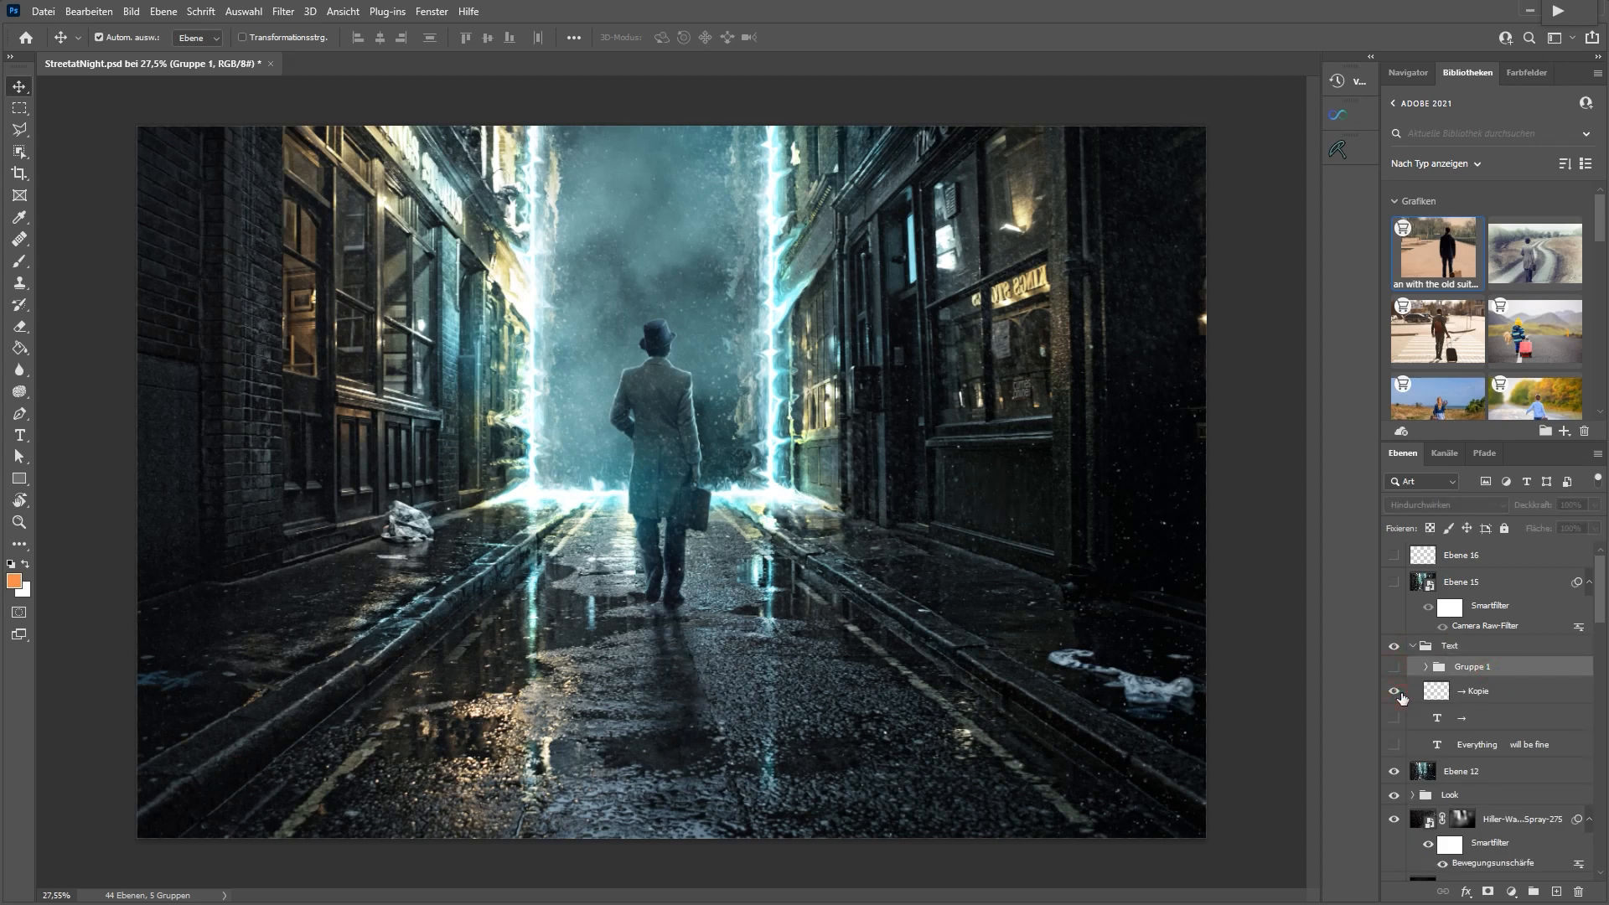
{"action": "left_click", "coordinate": [1465, 695]}
{"action": "left_click", "coordinate": [1394, 692]}
{"action": "left_click", "coordinate": [1394, 668]}
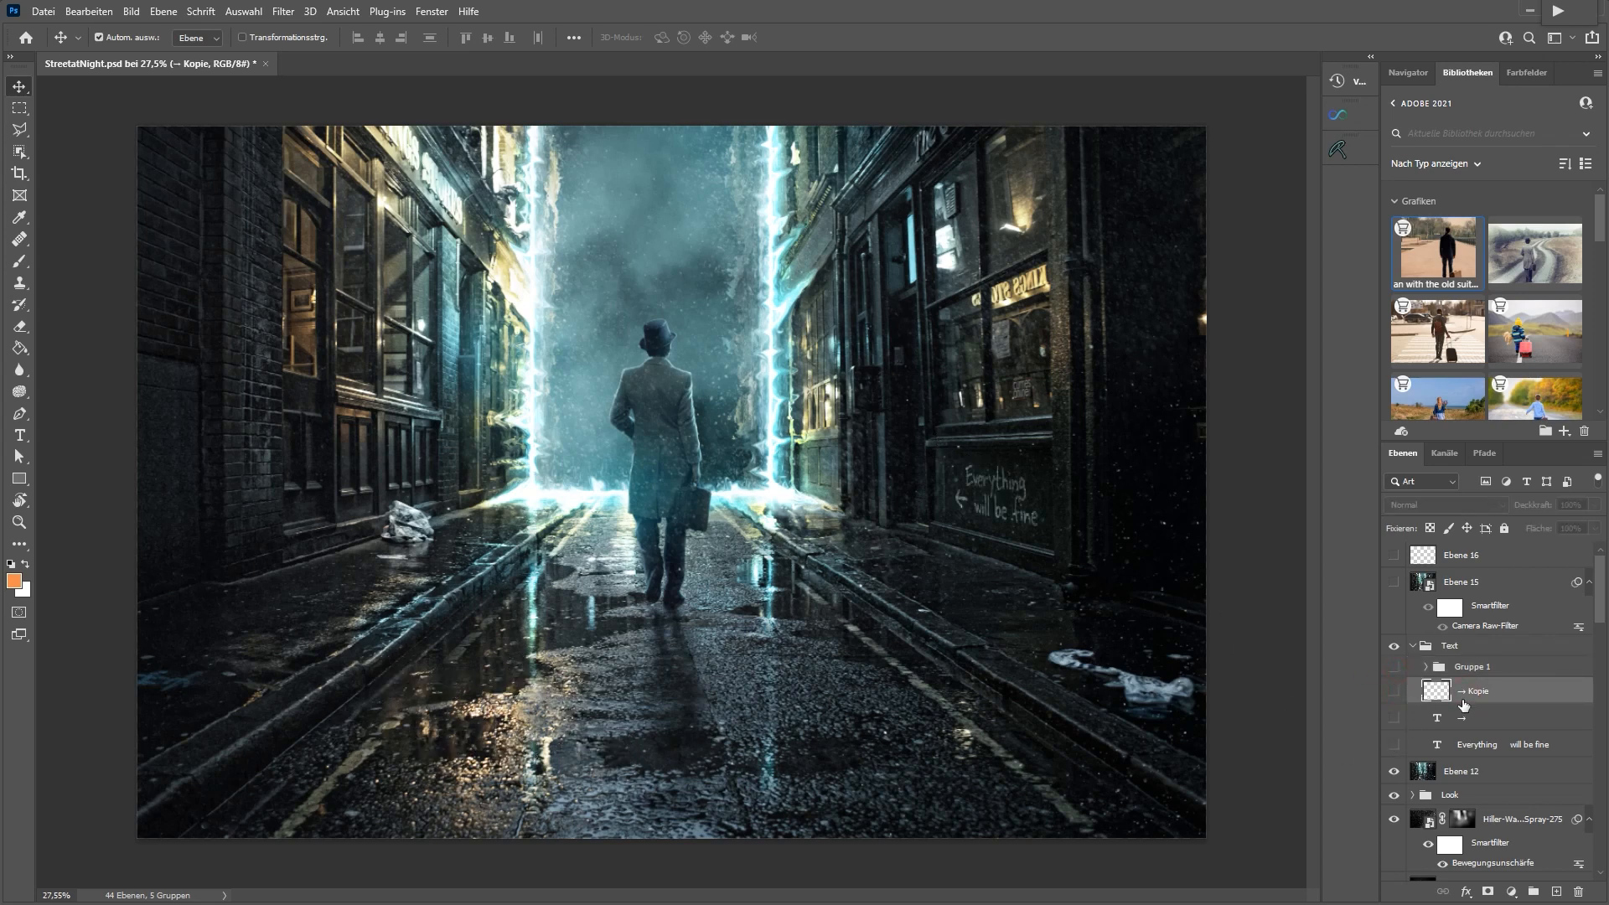
Show the → Kopie lettering, move it to the street's centre by the man's feet, hide its layer and clear the selection
{"action": "left_click", "coordinate": [1394, 692]}
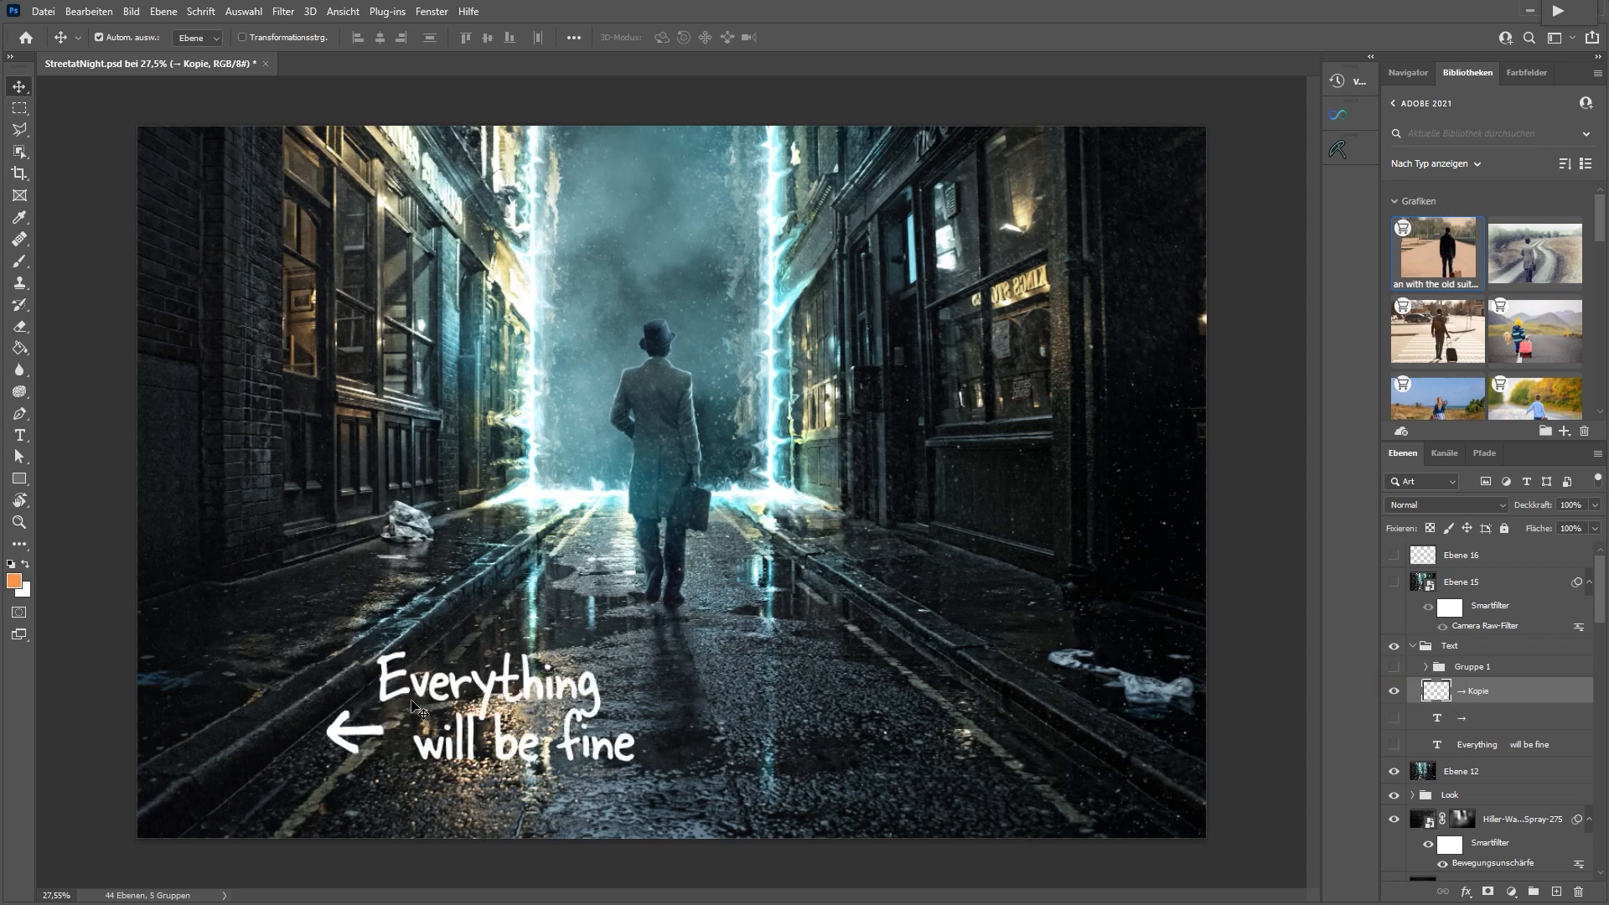
{"action": "left_click_drag", "start_coordinate": [484, 690], "coordinate": [722, 617]}
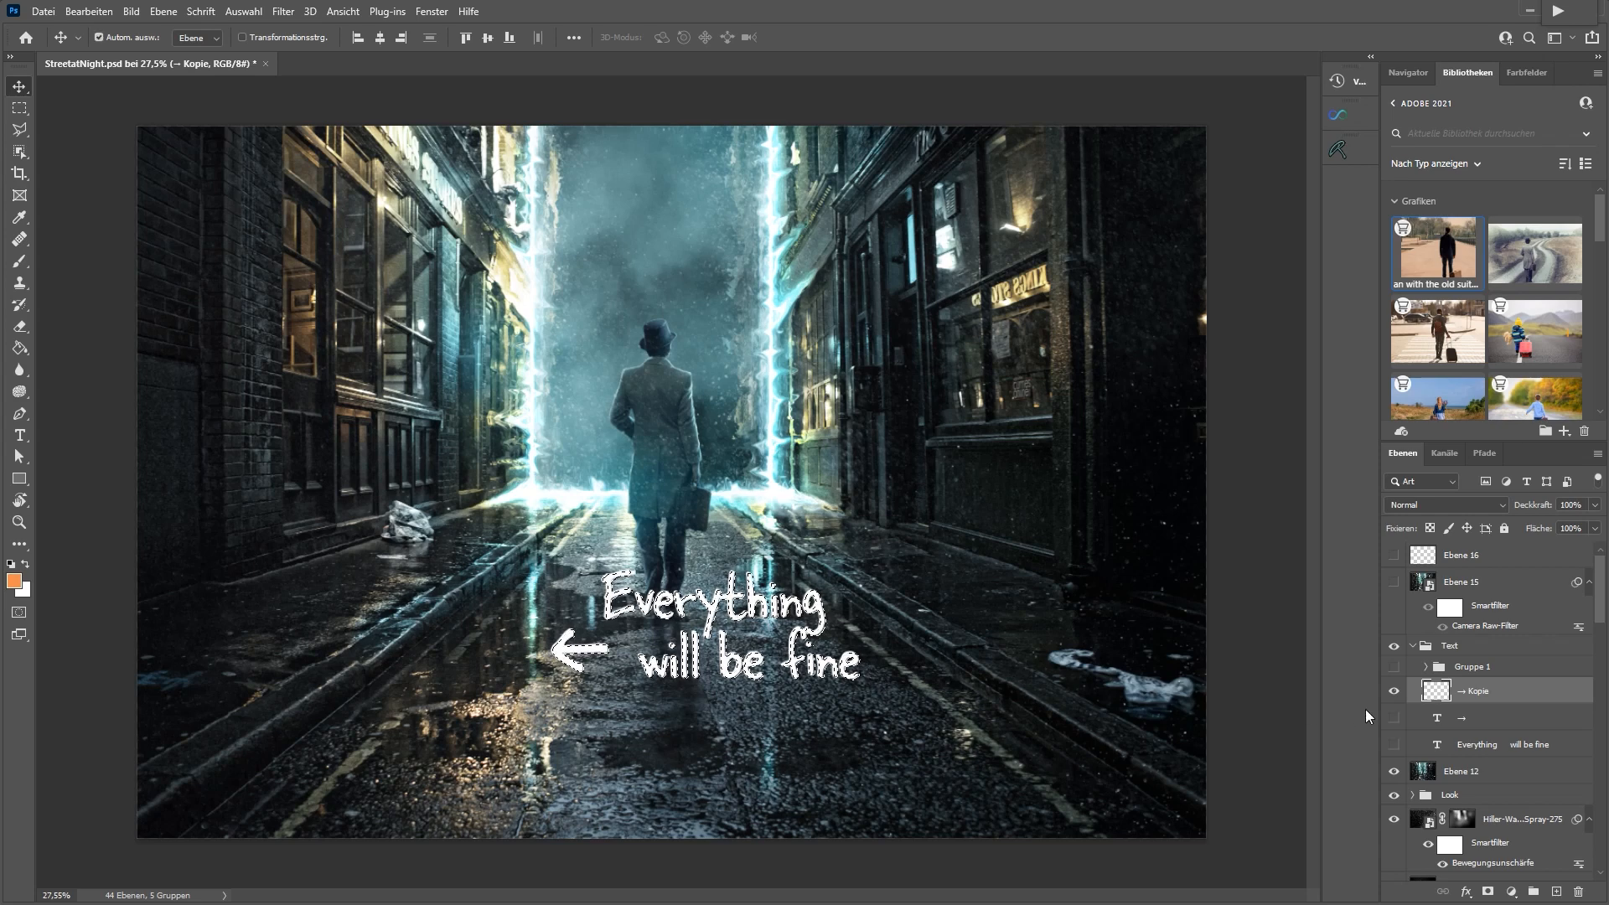
{"action": "left_click", "coordinate": [1394, 691]}
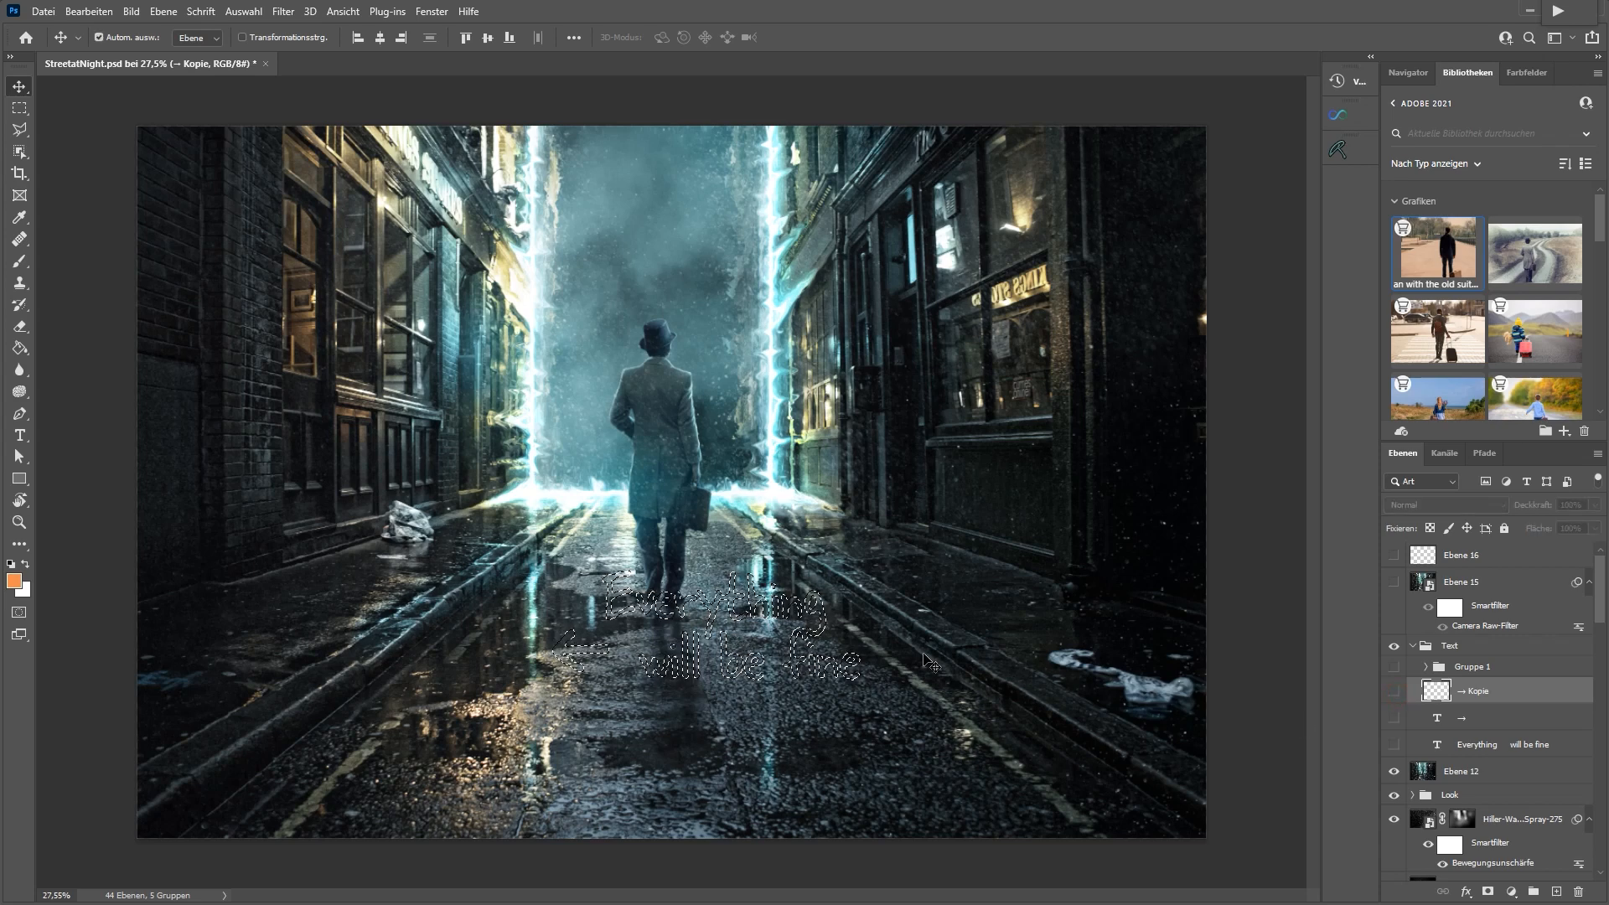
{"action": "key", "text": "ctrl+d"}
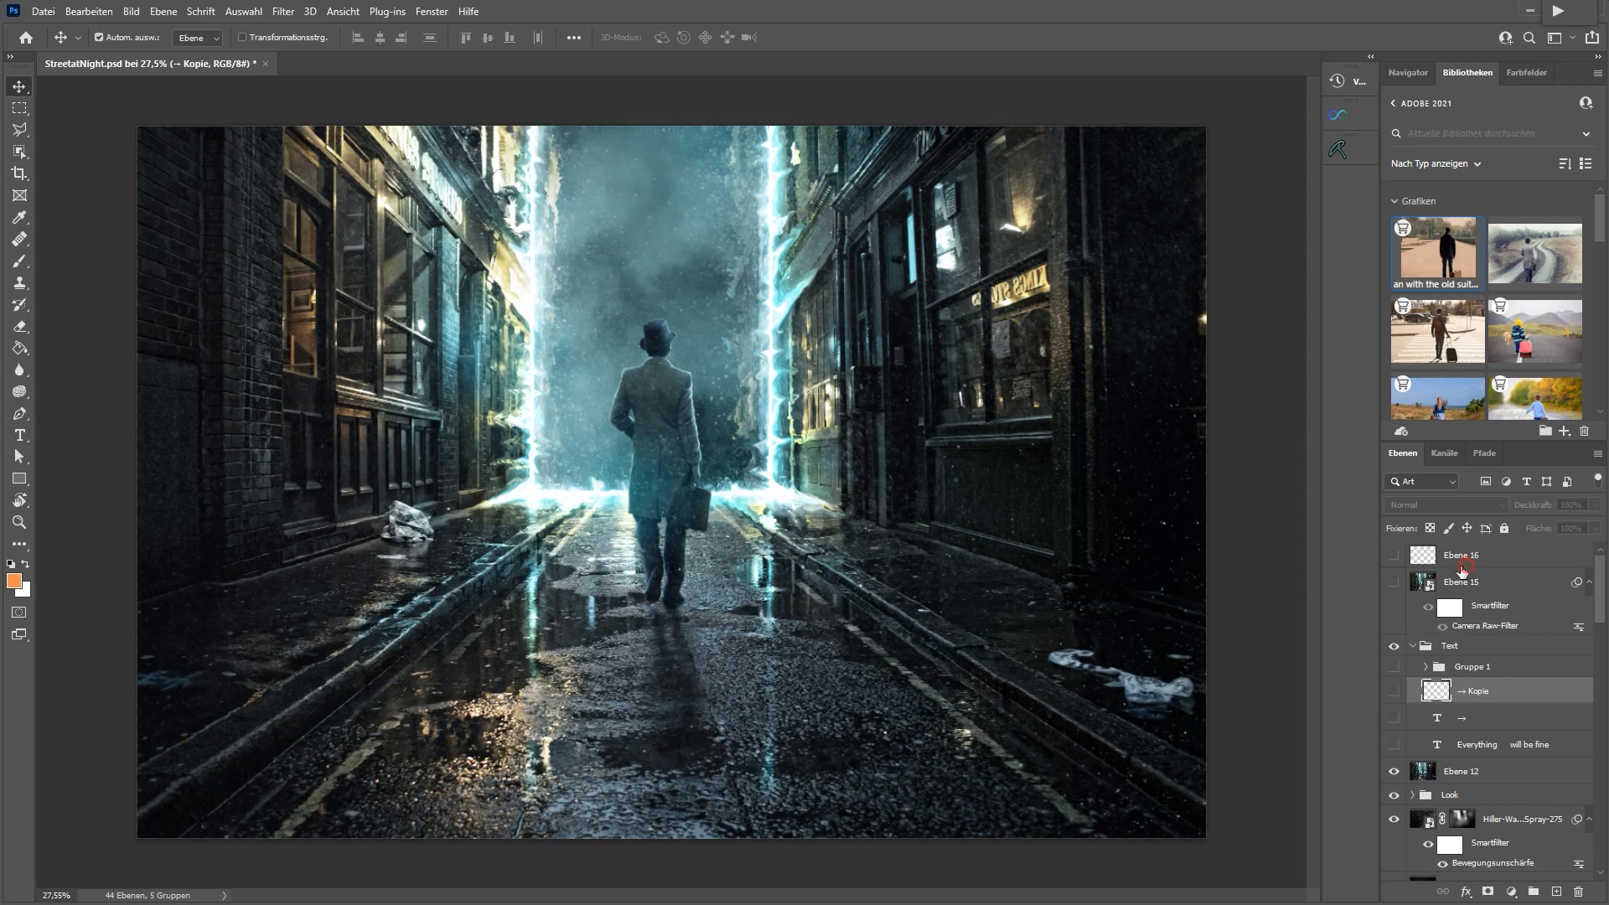
Make the layer Ebene 16 active and visible, and open the Vanishing Point filter (Fluchtpunkt) on it
{"action": "left_click", "coordinate": [1462, 569]}
{"action": "left_click", "coordinate": [1394, 554]}
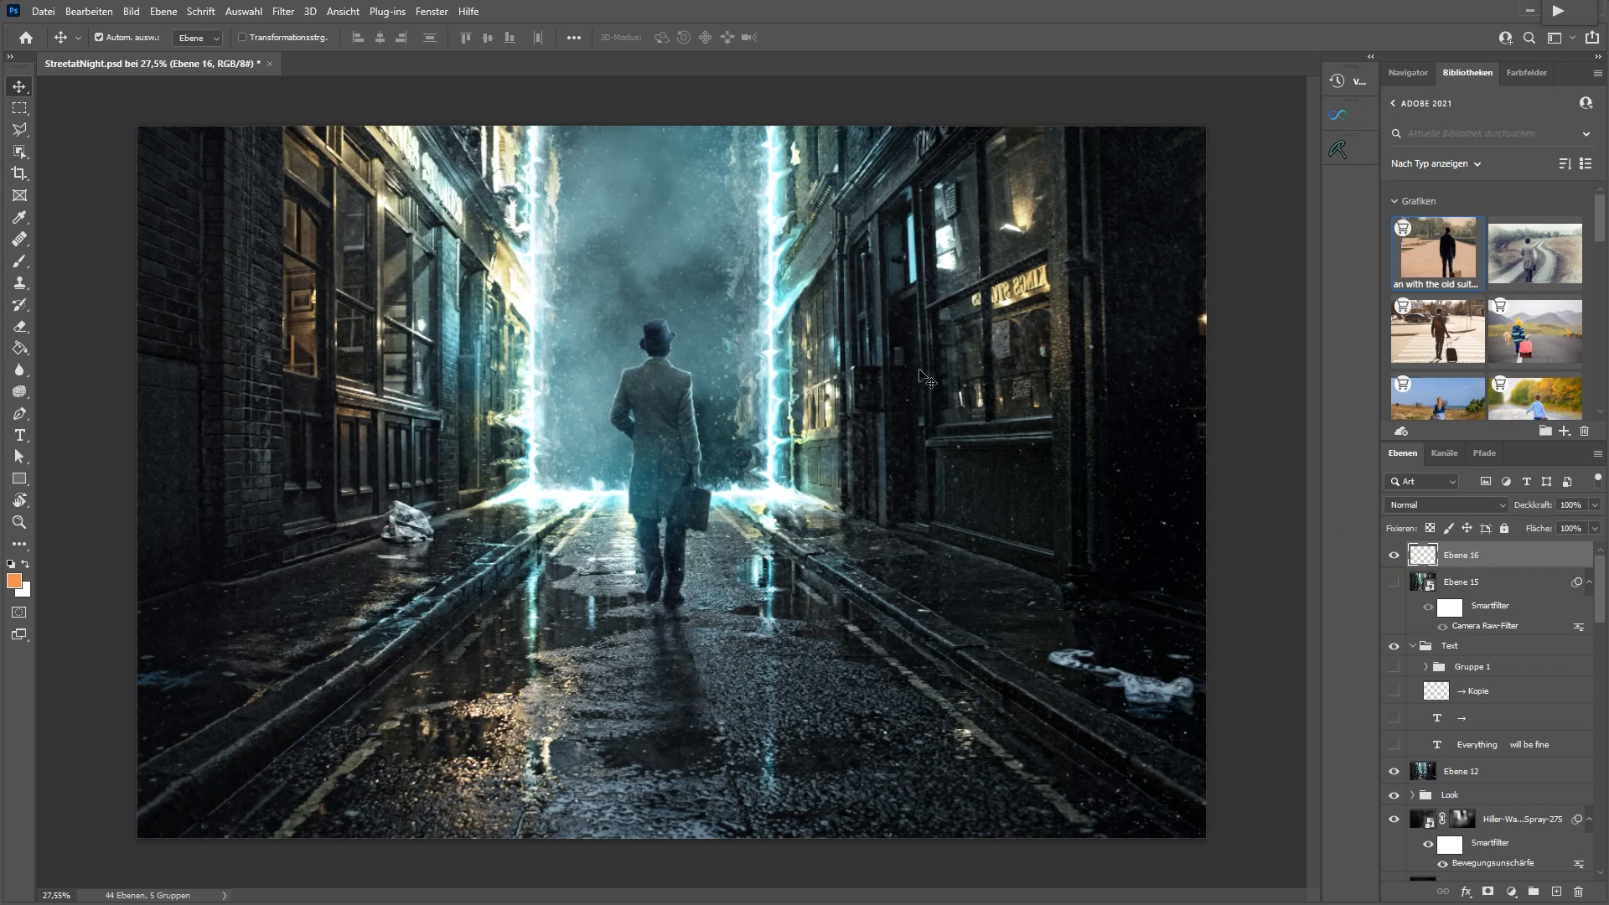
{"action": "left_click", "coordinate": [288, 16]}
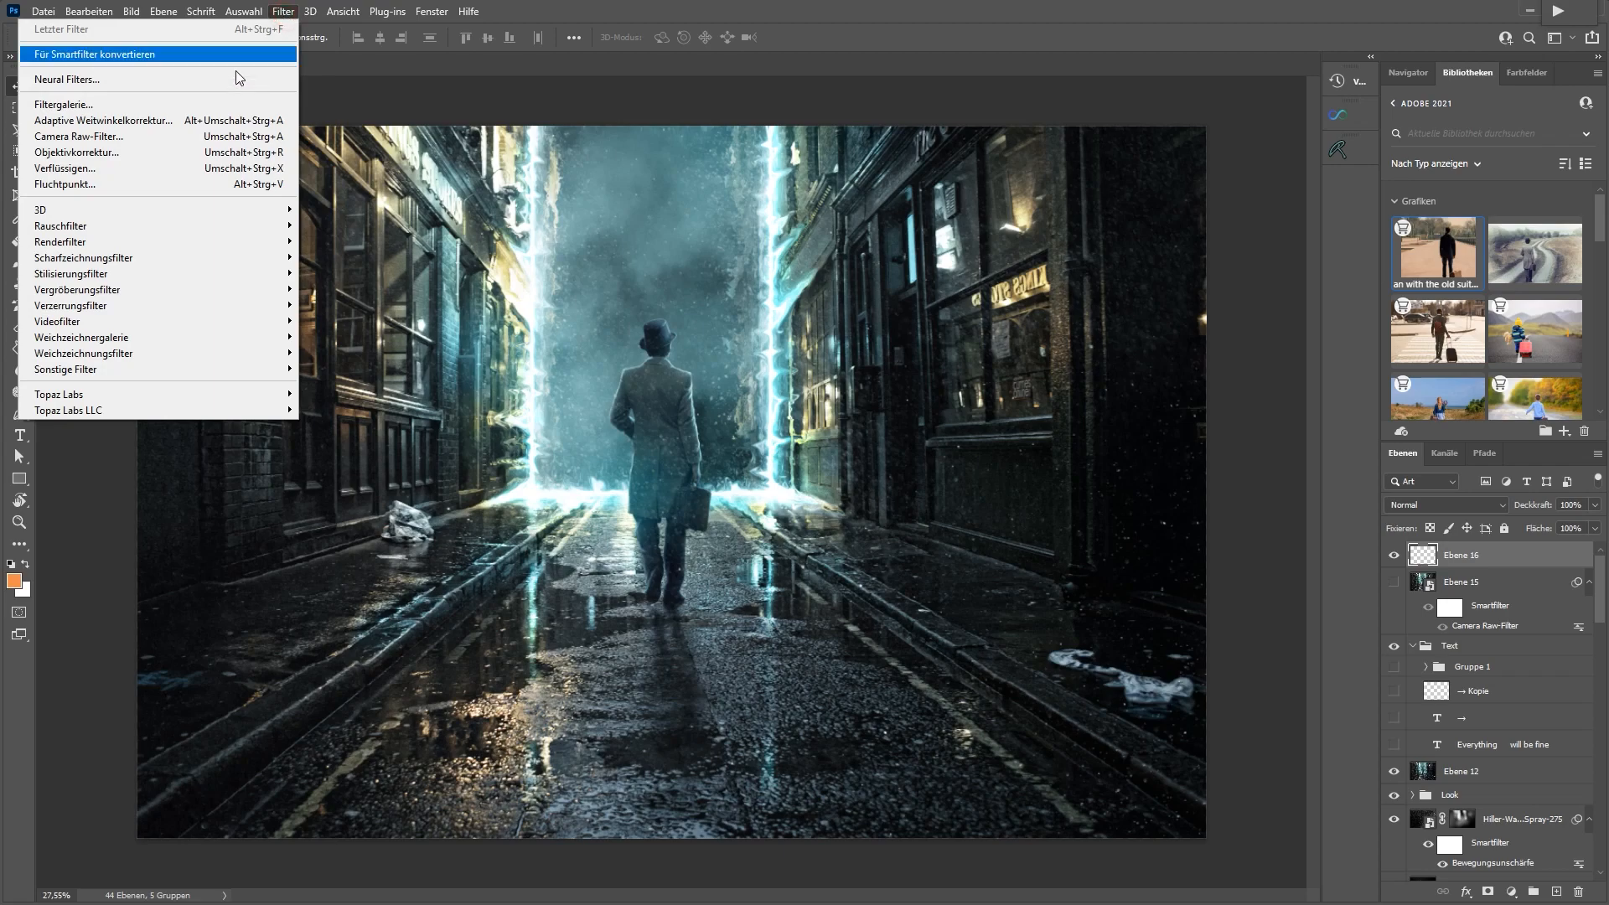
{"action": "left_click", "coordinate": [234, 184]}
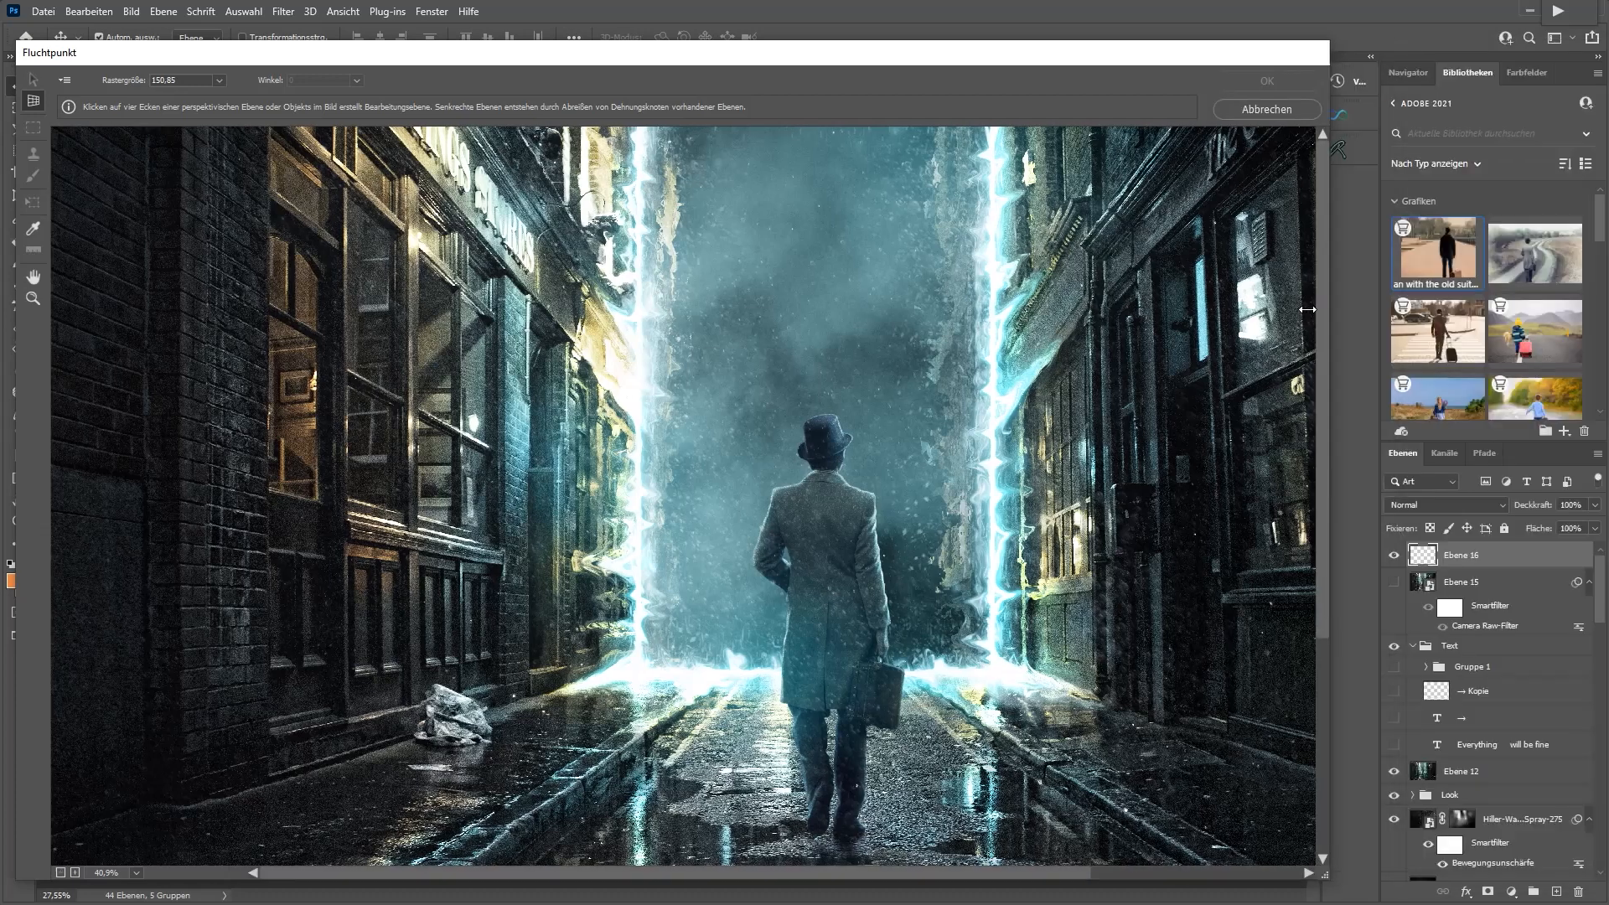
Enlarge and reposition the Vanishing Point window so both building facades can be worked on
{"action": "left_click_drag", "start_coordinate": [962, 57], "coordinate": [1034, 25]}
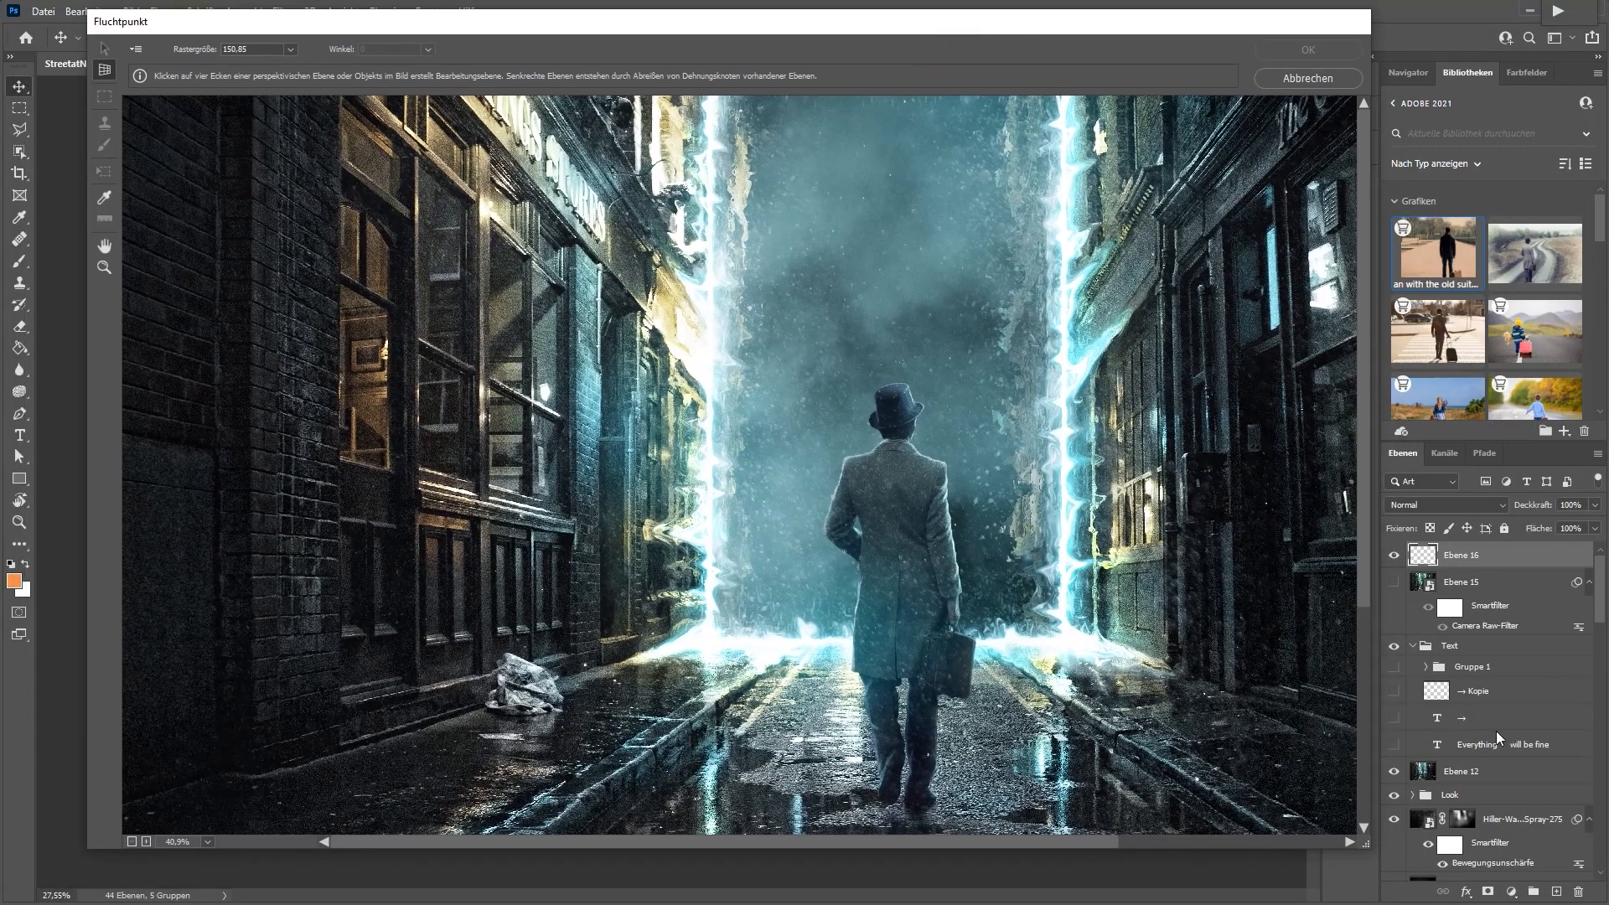
{"action": "left_click_drag", "start_coordinate": [1368, 848], "coordinate": [1549, 897]}
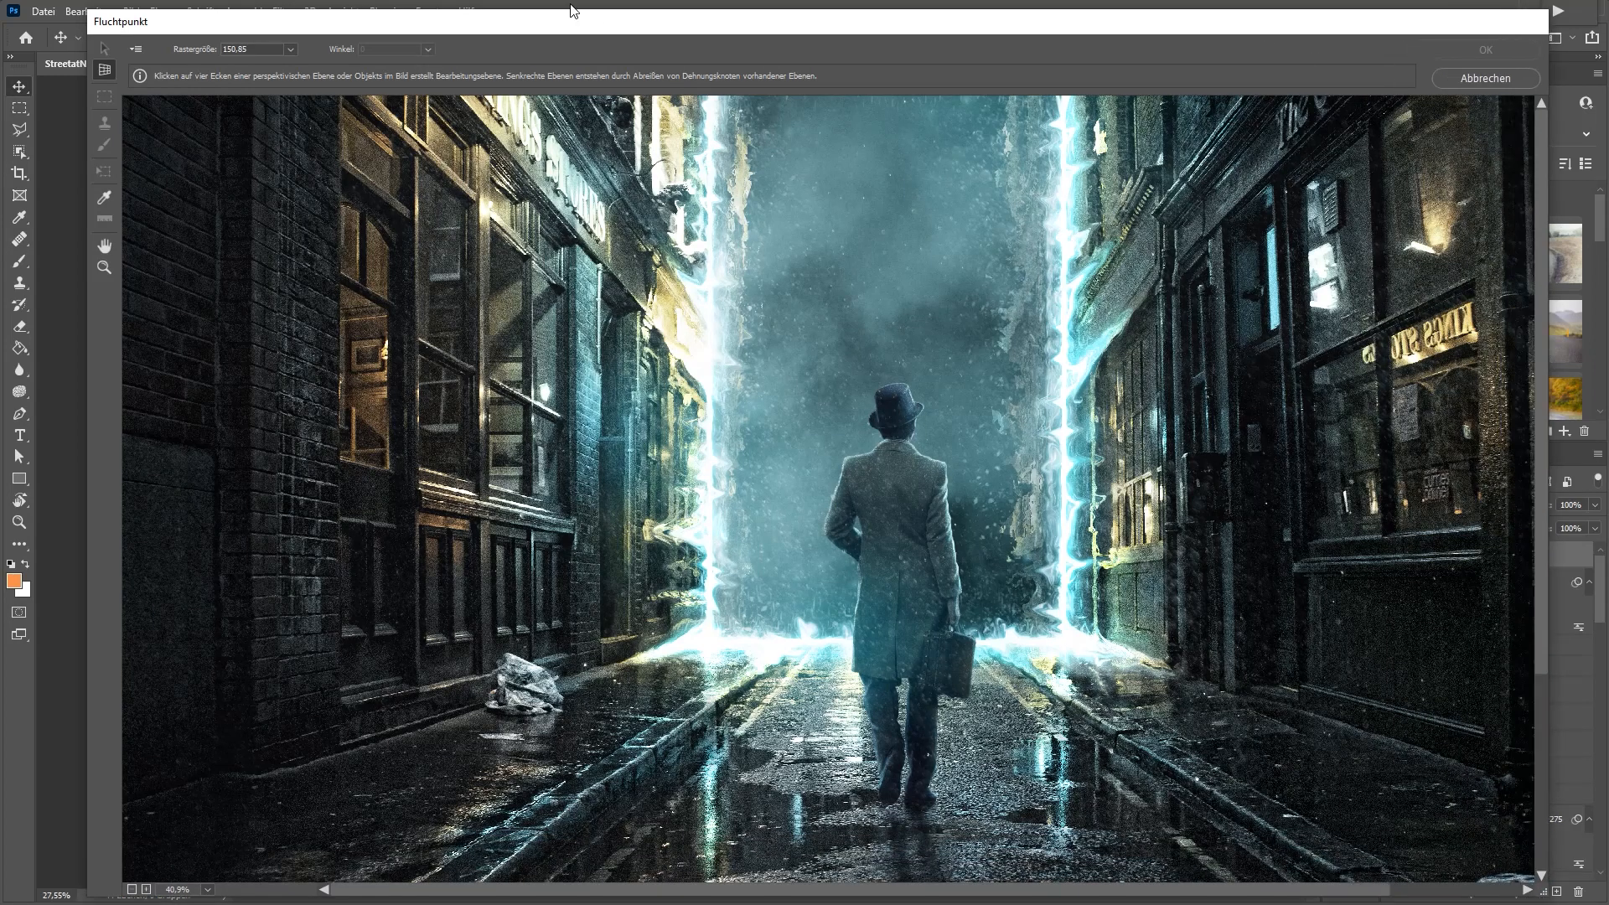
{"action": "left_click_drag", "start_coordinate": [556, 31], "coordinate": [536, 28]}
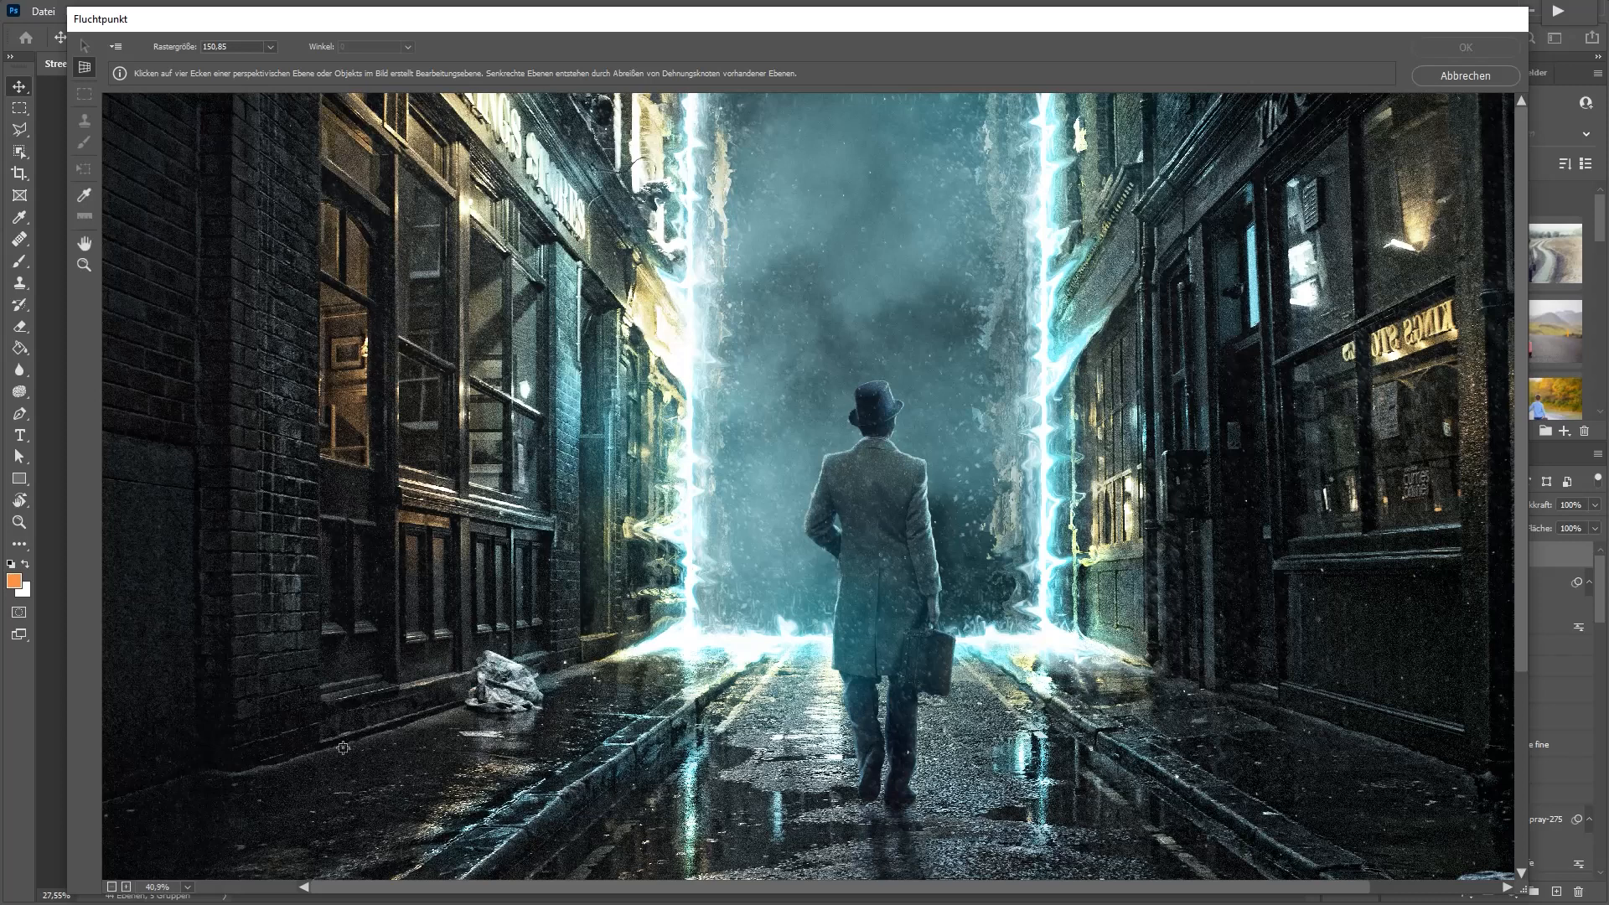
Create a four-corner perspective plane on the left-hand facade, with its outer upper corner placed above the image edge
{"action": "left_click", "coordinate": [236, 774]}
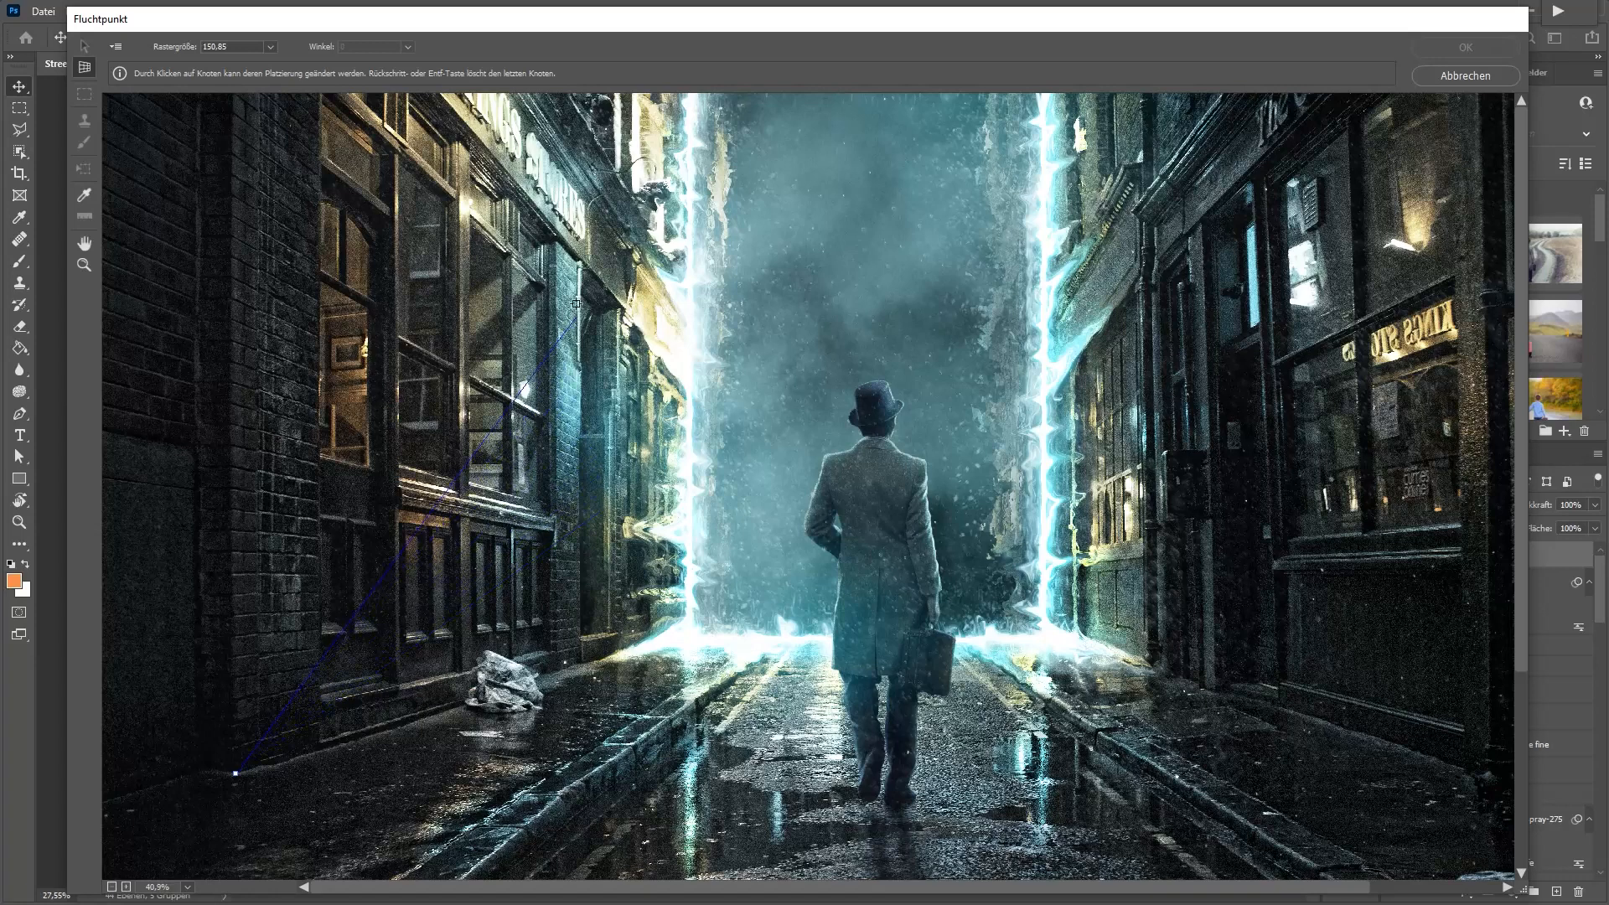
{"action": "left_click", "coordinate": [582, 662]}
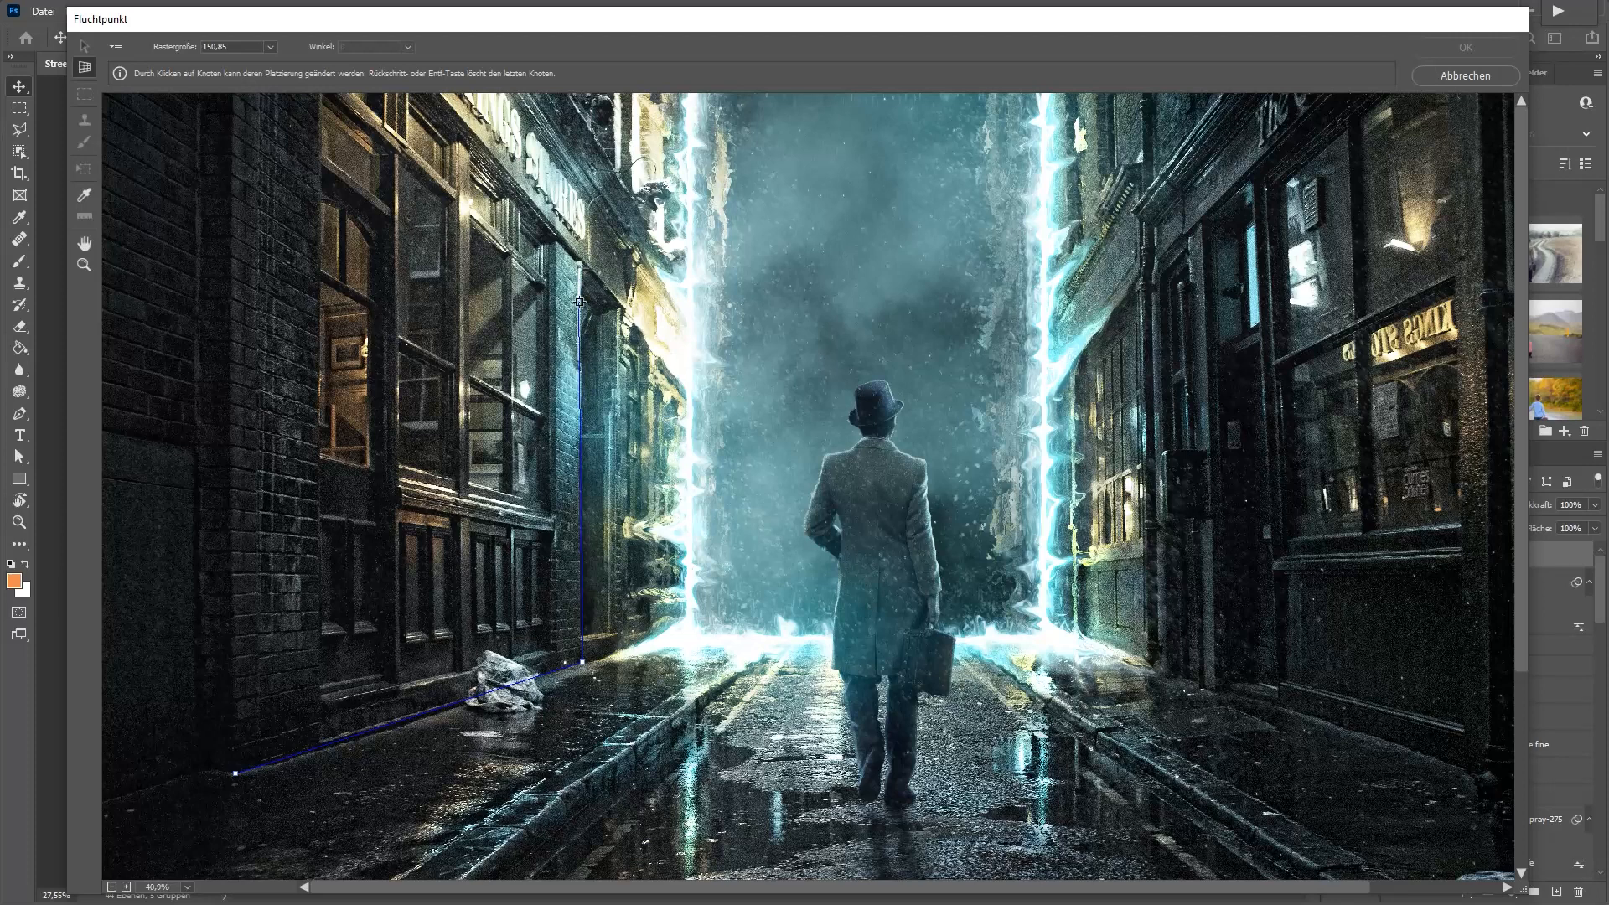
{"action": "left_click", "coordinate": [582, 258]}
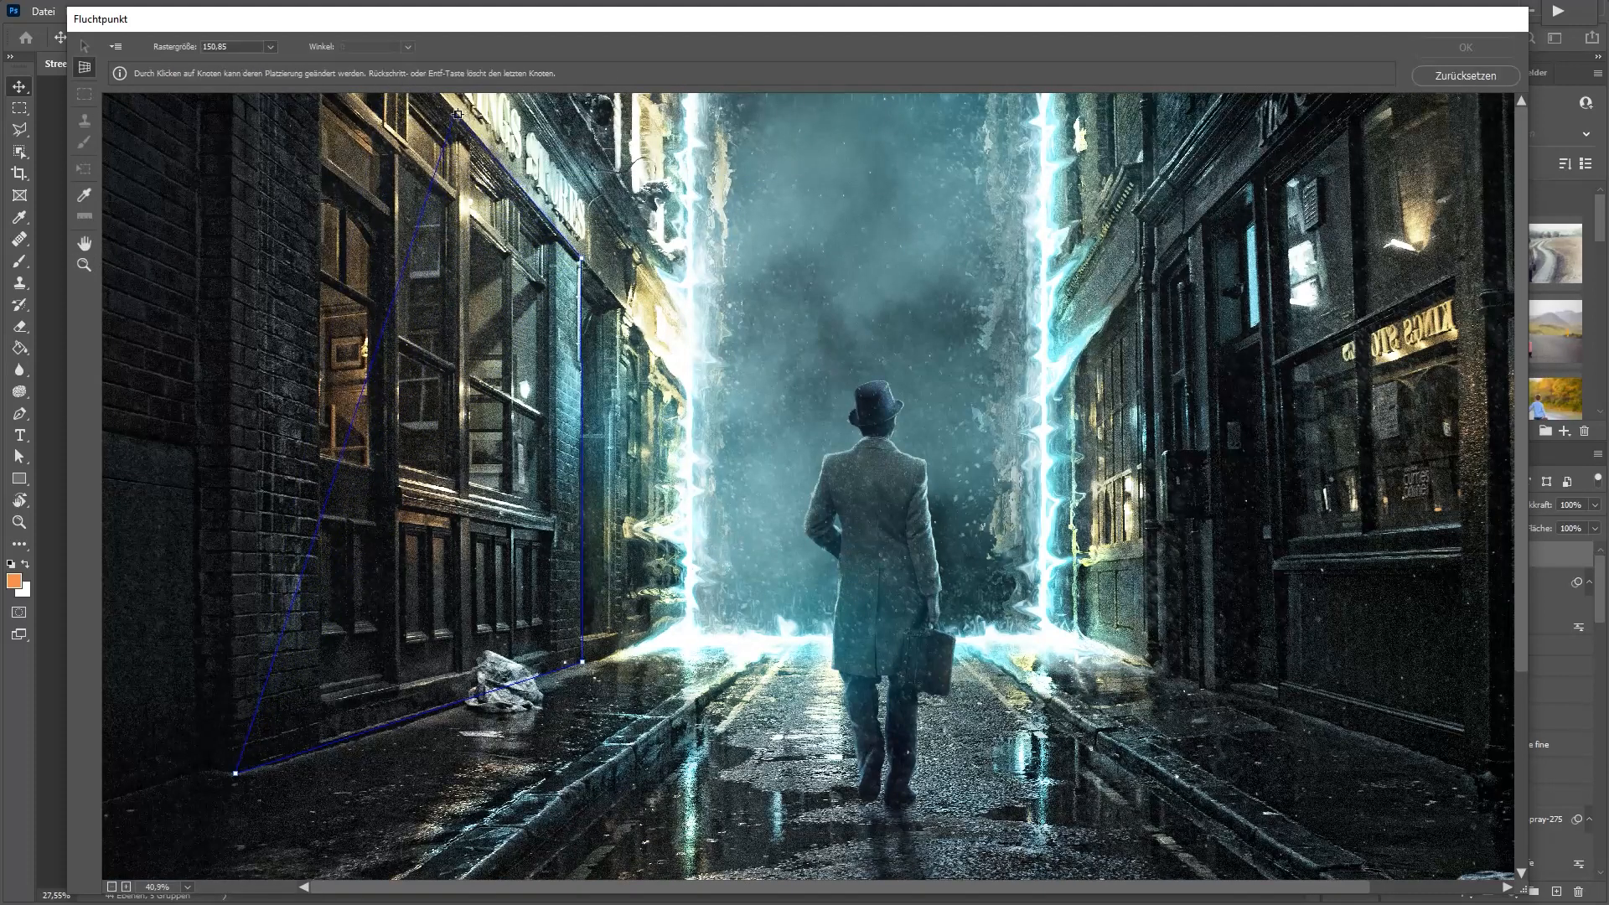
{"action": "key", "text": "z"}
{"action": "left_click", "coordinate": [491, 221], "text": "alt"}
{"action": "left_click", "coordinate": [503, 219], "text": "alt"}
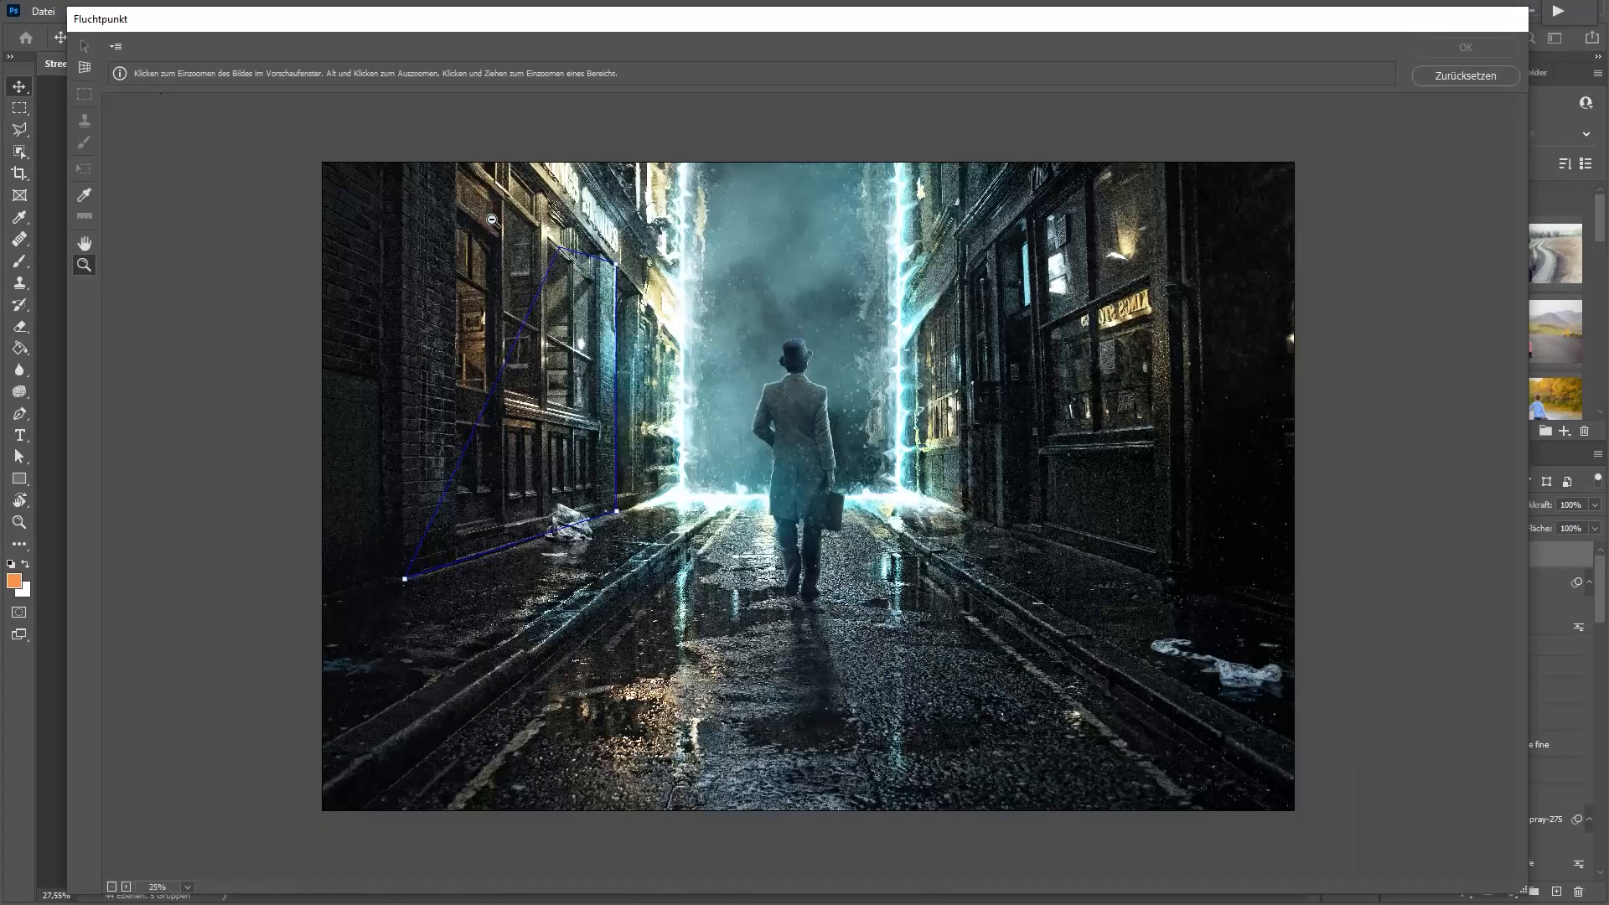
{"action": "left_click", "coordinate": [518, 219], "text": "alt"}
{"action": "left_click", "coordinate": [661, 347]}
{"action": "key", "text": "c"}
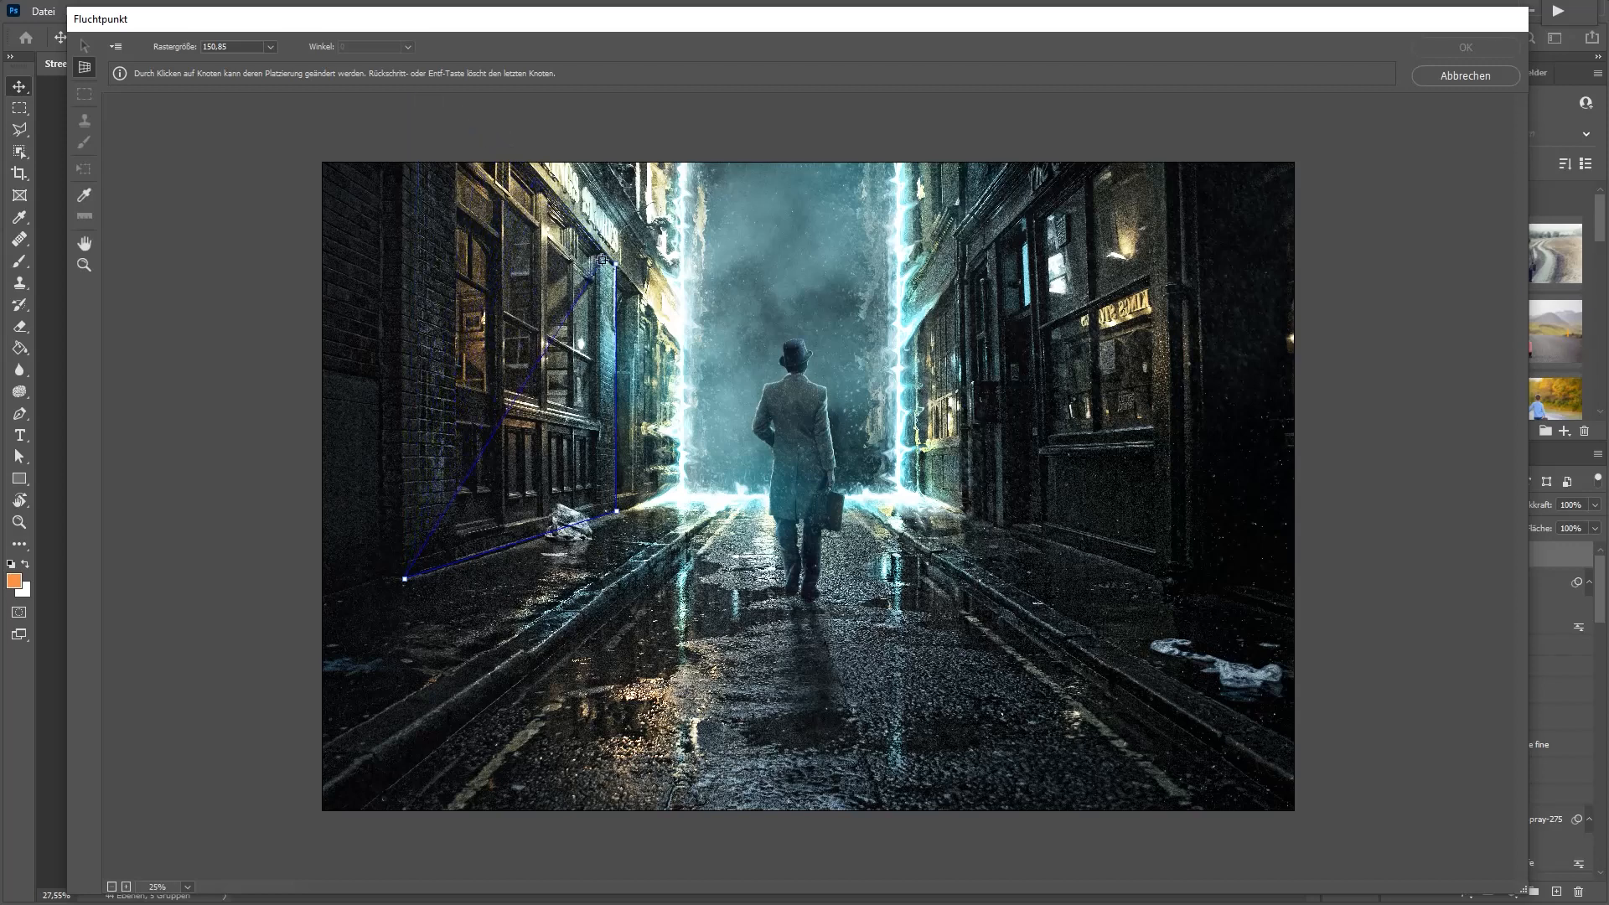
{"action": "left_click_drag", "start_coordinate": [434, 94], "coordinate": [403, 99]}
{"action": "key", "text": "ctrl+minus"}
{"action": "left_click_drag", "start_coordinate": [605, 293], "coordinate": [607, 249]}
{"action": "left_click", "coordinate": [607, 250]}
Correct the outer upper corner of the left-hand facade's plane until its perspective grid is valid
{"action": "key", "text": "ctrl+space"}
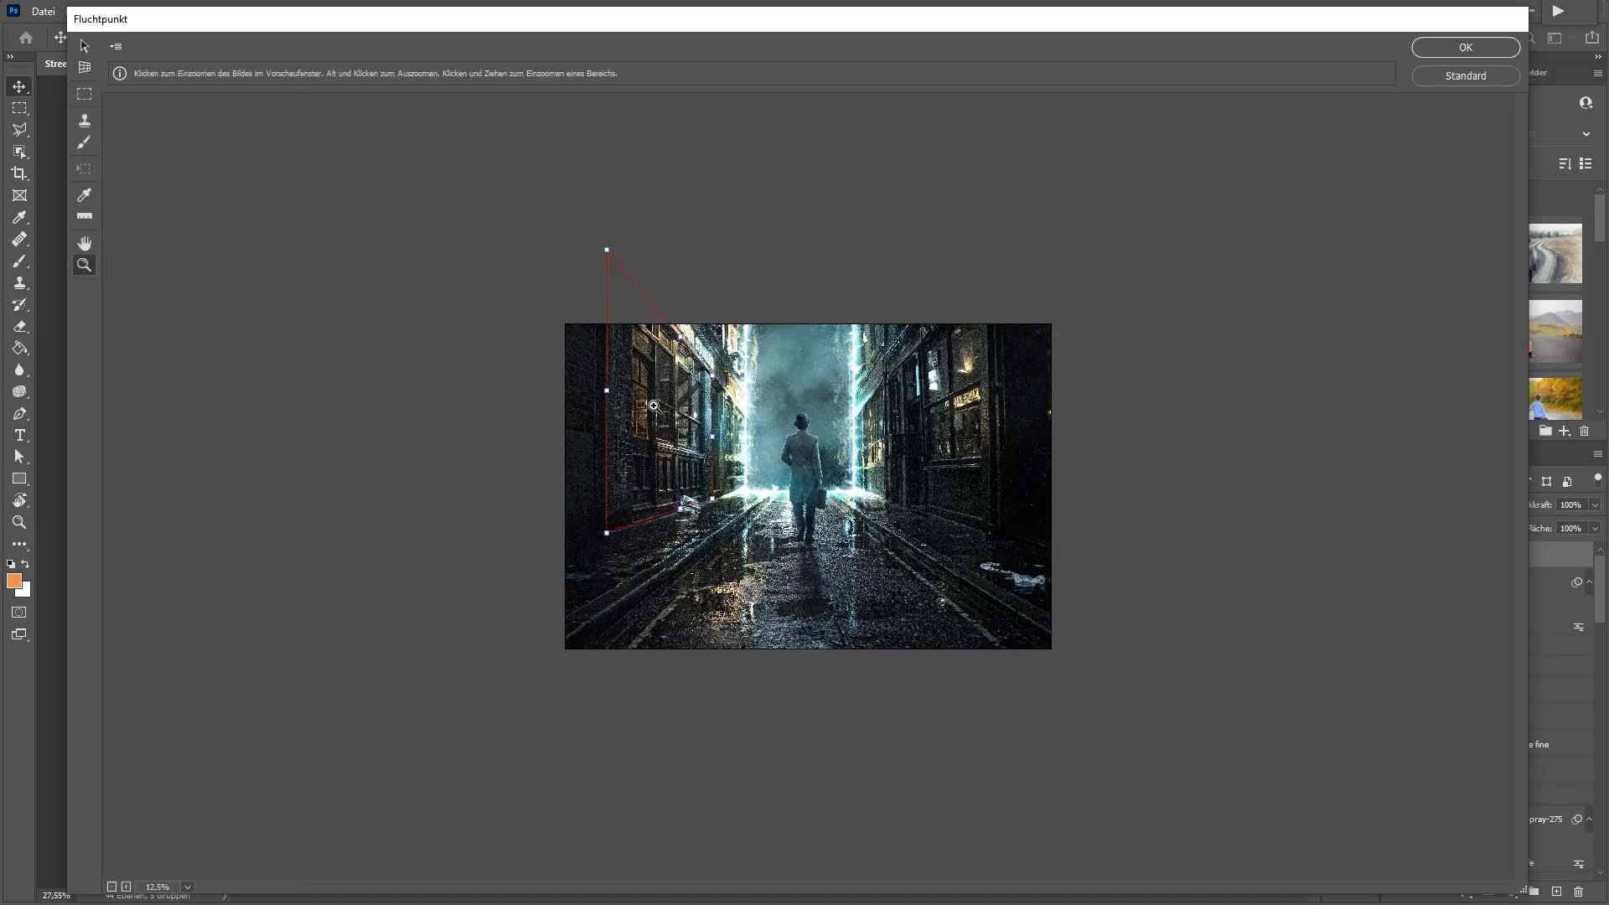
{"action": "left_click", "coordinate": [656, 405], "text": "ctrl"}
{"action": "left_click_drag", "start_coordinate": [514, 286], "coordinate": [520, 334]}
{"action": "key", "text": "alt+space"}
{"action": "left_click", "coordinate": [546, 304], "text": "alt"}
{"action": "left_click_drag", "start_coordinate": [607, 249], "coordinate": [605, 248]}
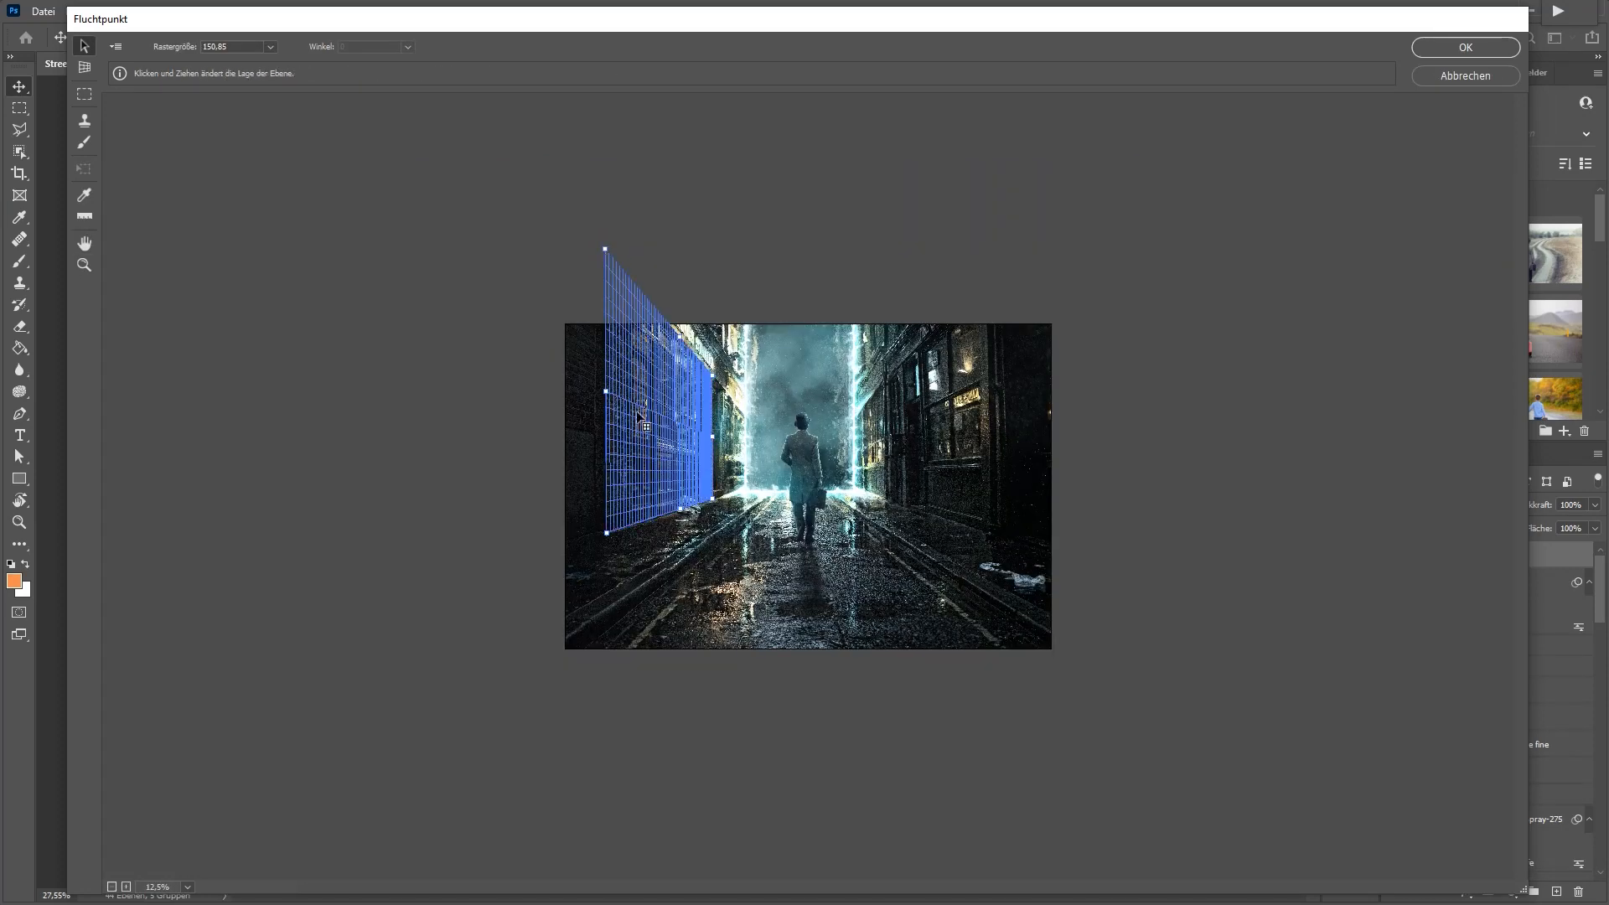
Extend the left-hand facade's plane to the glowing portal edge and align its lower edge with the base of the wall
{"action": "key", "text": "ctrl+space"}
{"action": "left_click", "coordinate": [670, 447], "text": "ctrl"}
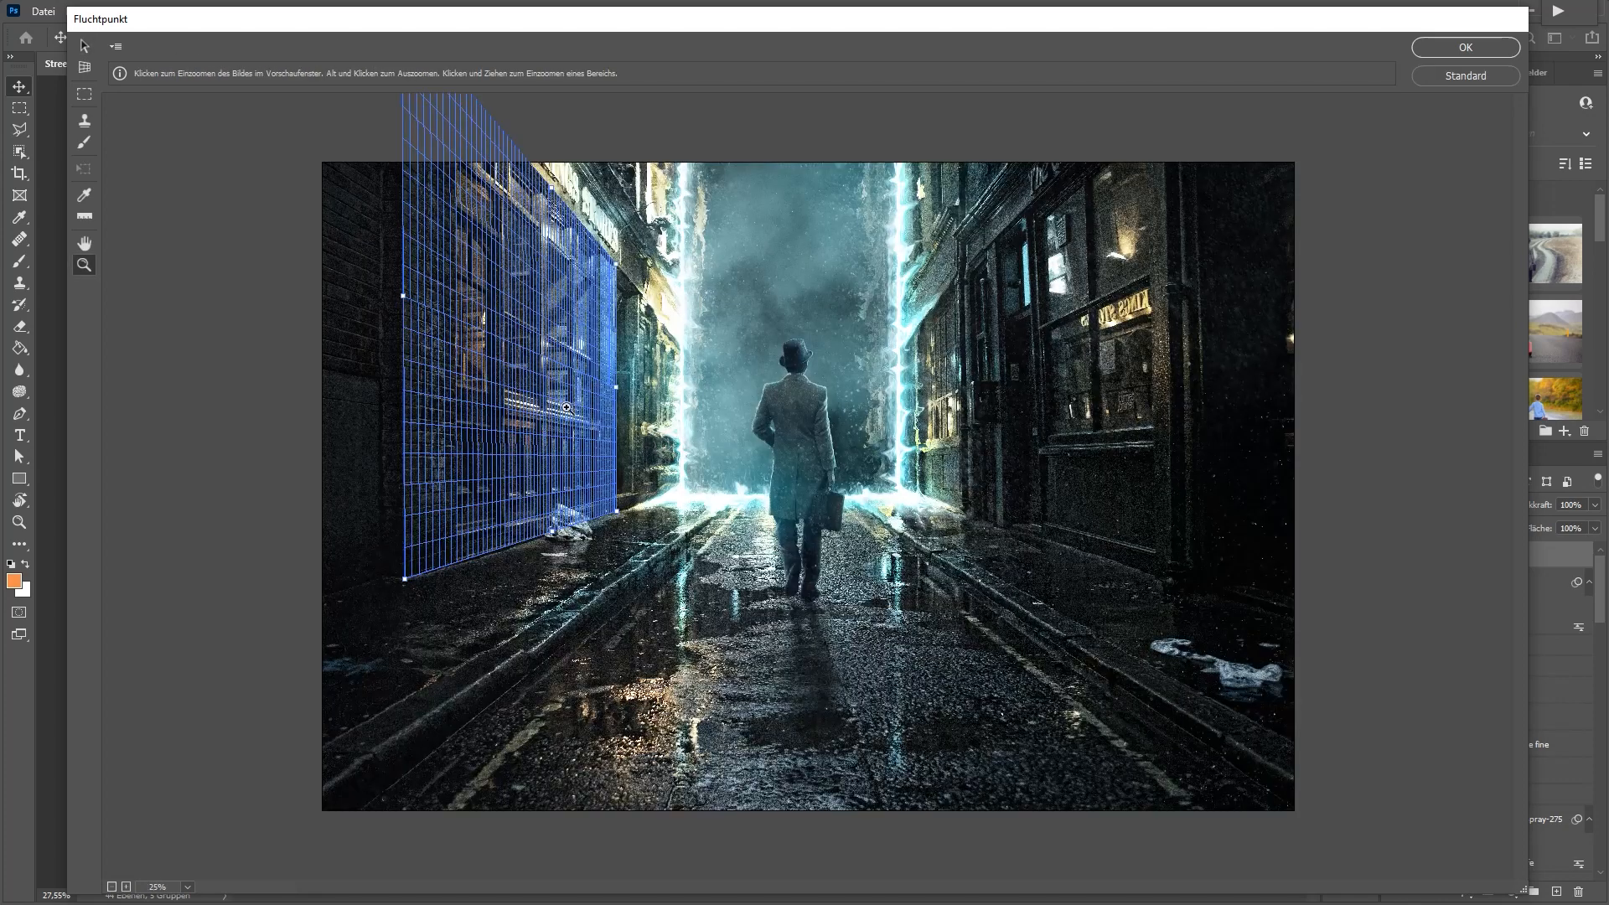
{"action": "left_click", "coordinate": [556, 404], "text": "ctrl"}
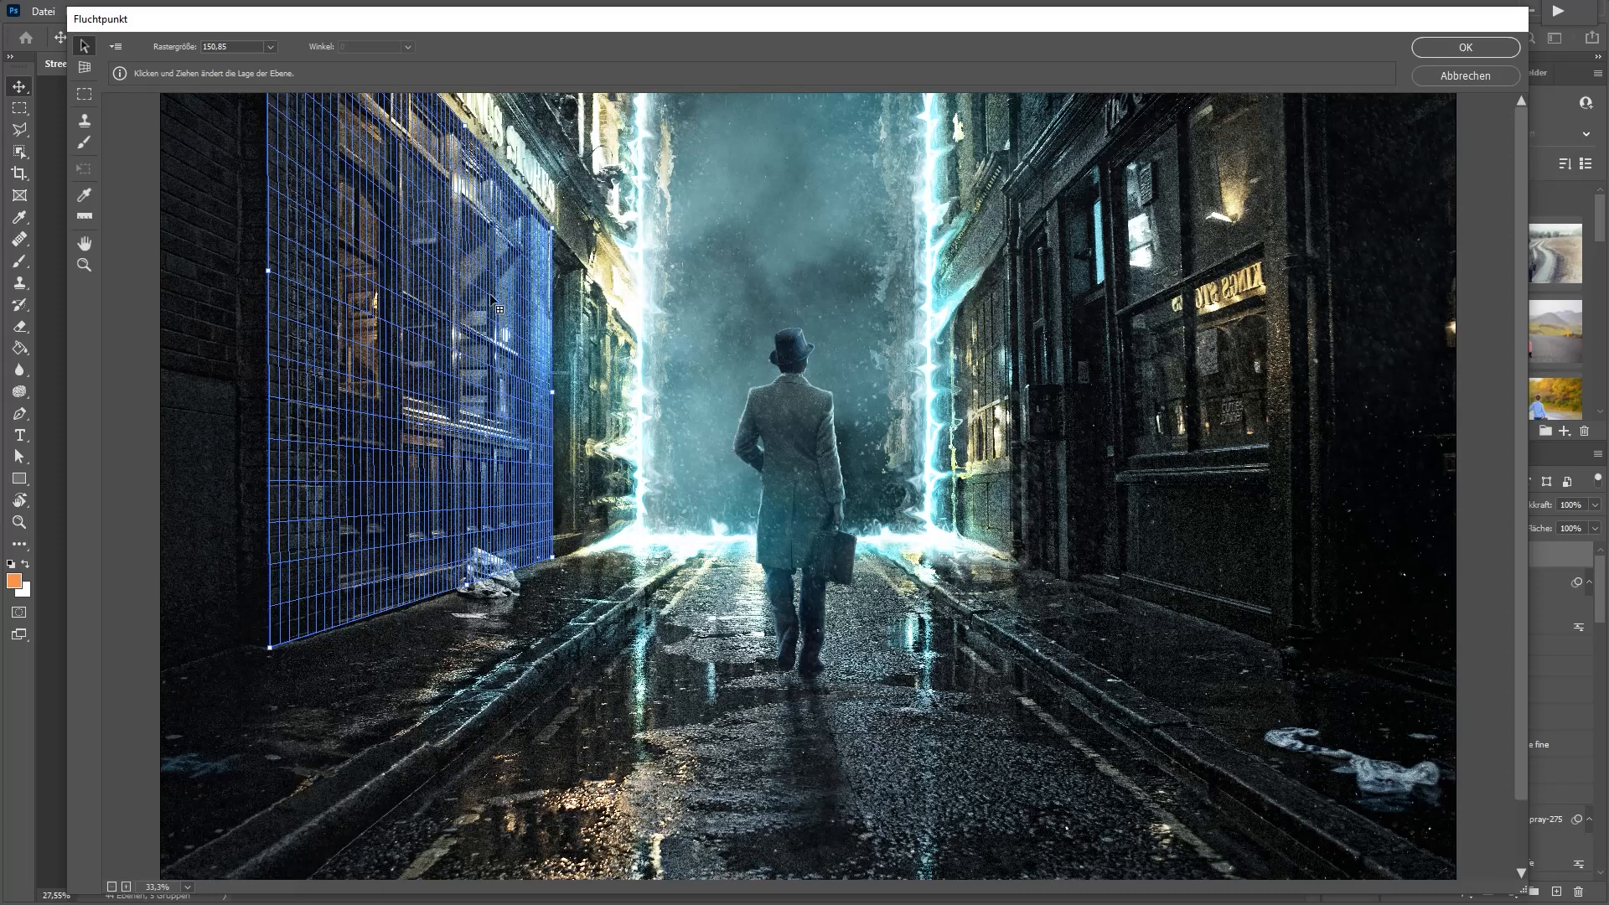
{"action": "left_click_drag", "start_coordinate": [552, 391], "coordinate": [663, 414]}
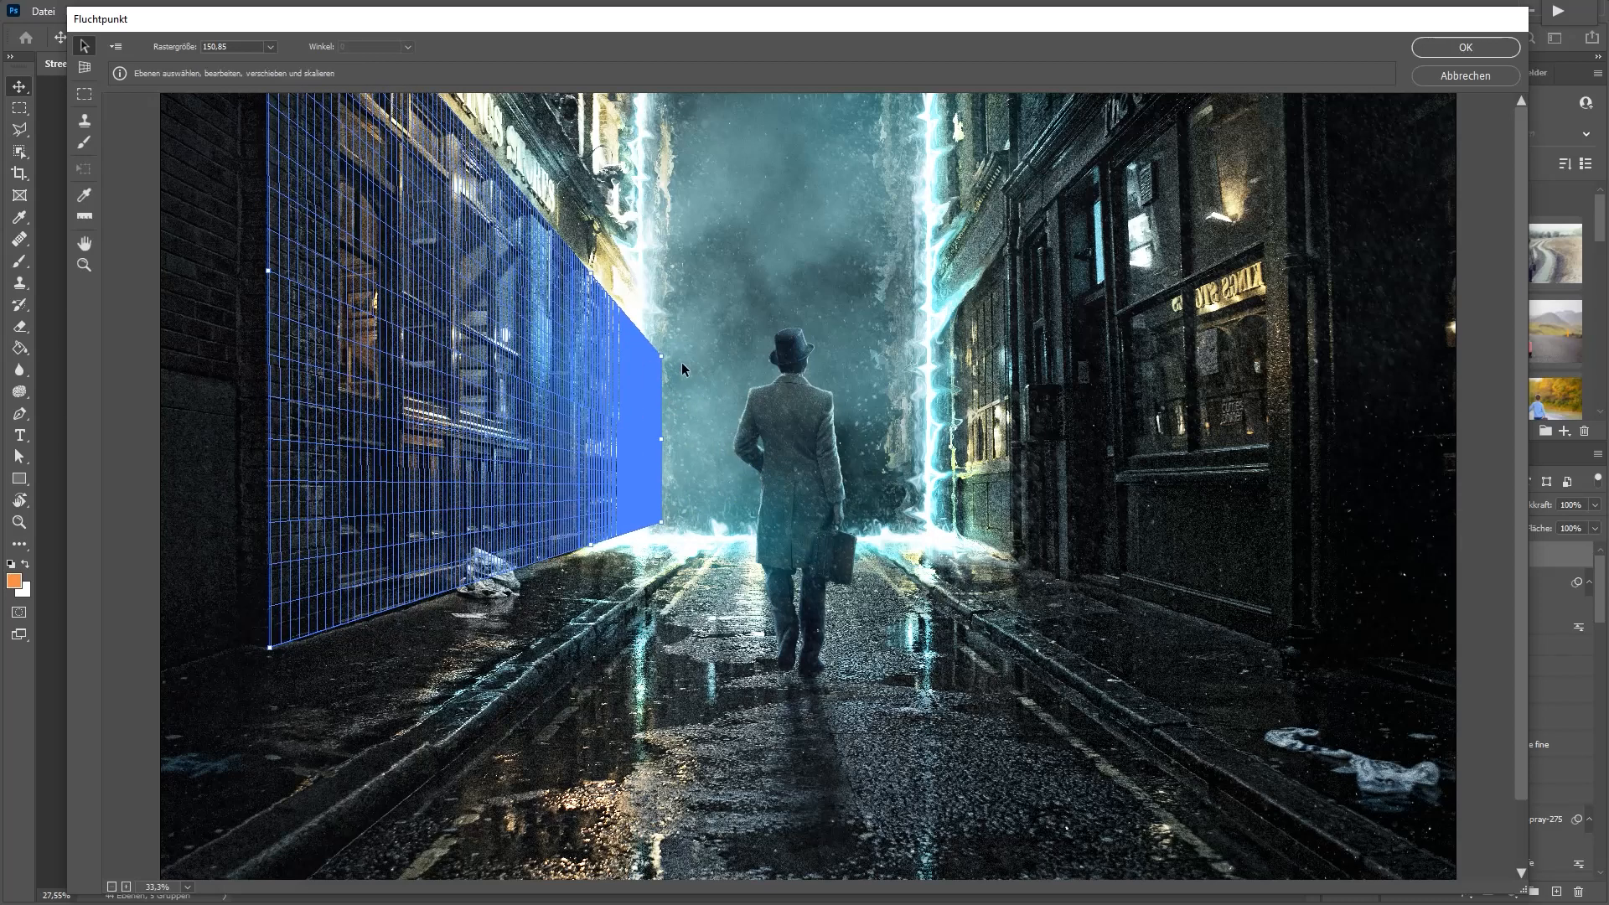
{"action": "left_click_drag", "start_coordinate": [662, 438], "coordinate": [711, 460]}
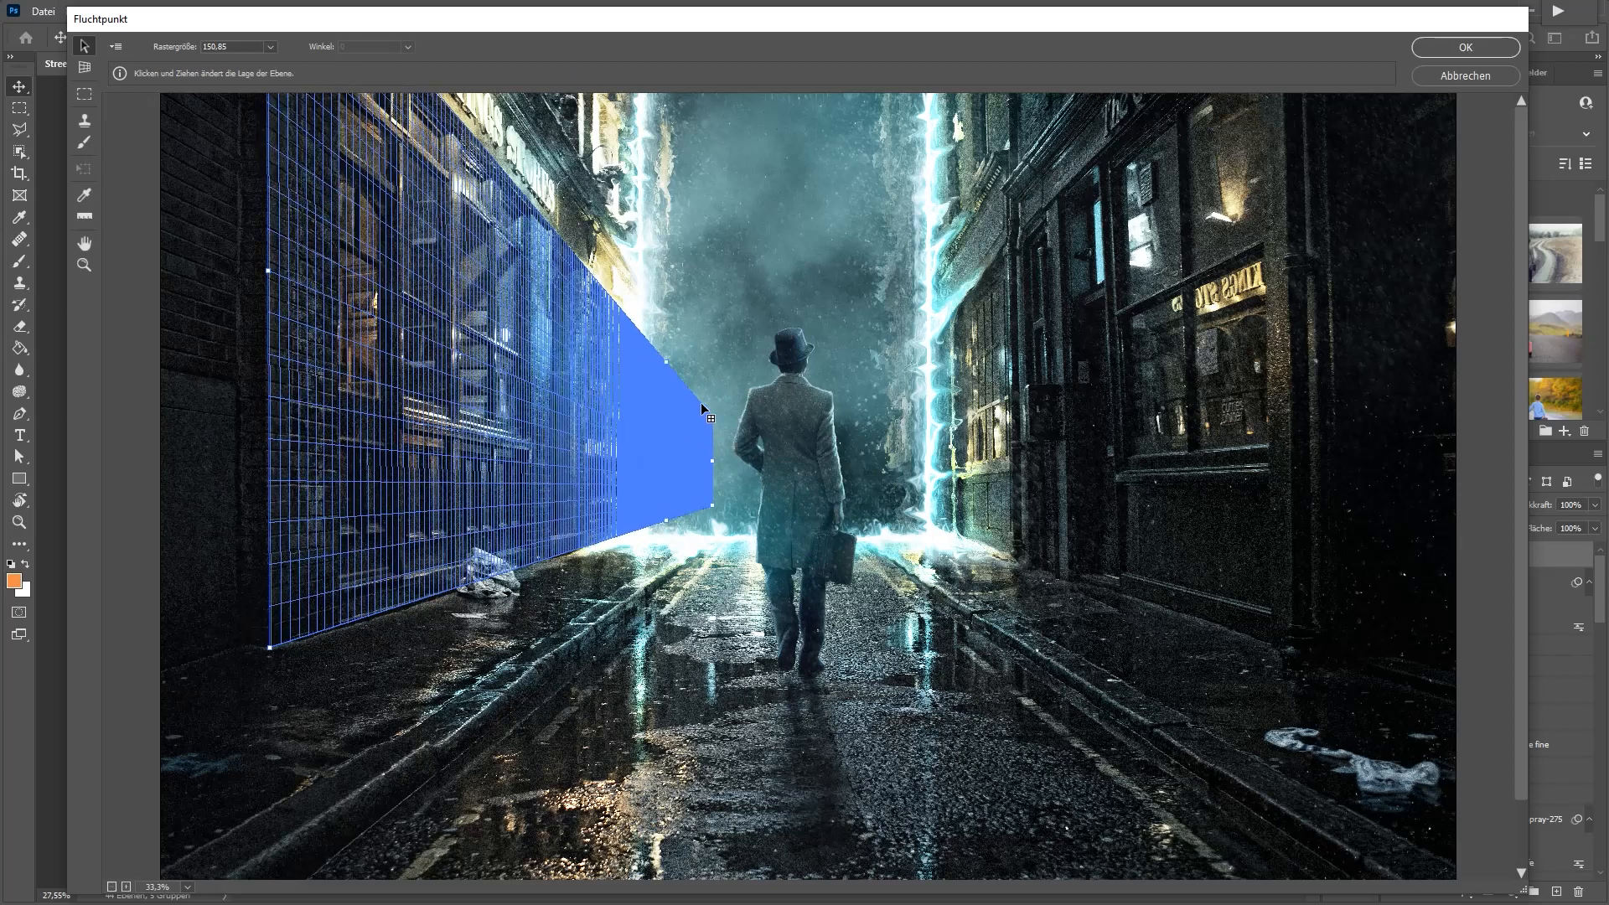
{"action": "left_click_drag", "start_coordinate": [710, 474], "coordinate": [663, 454]}
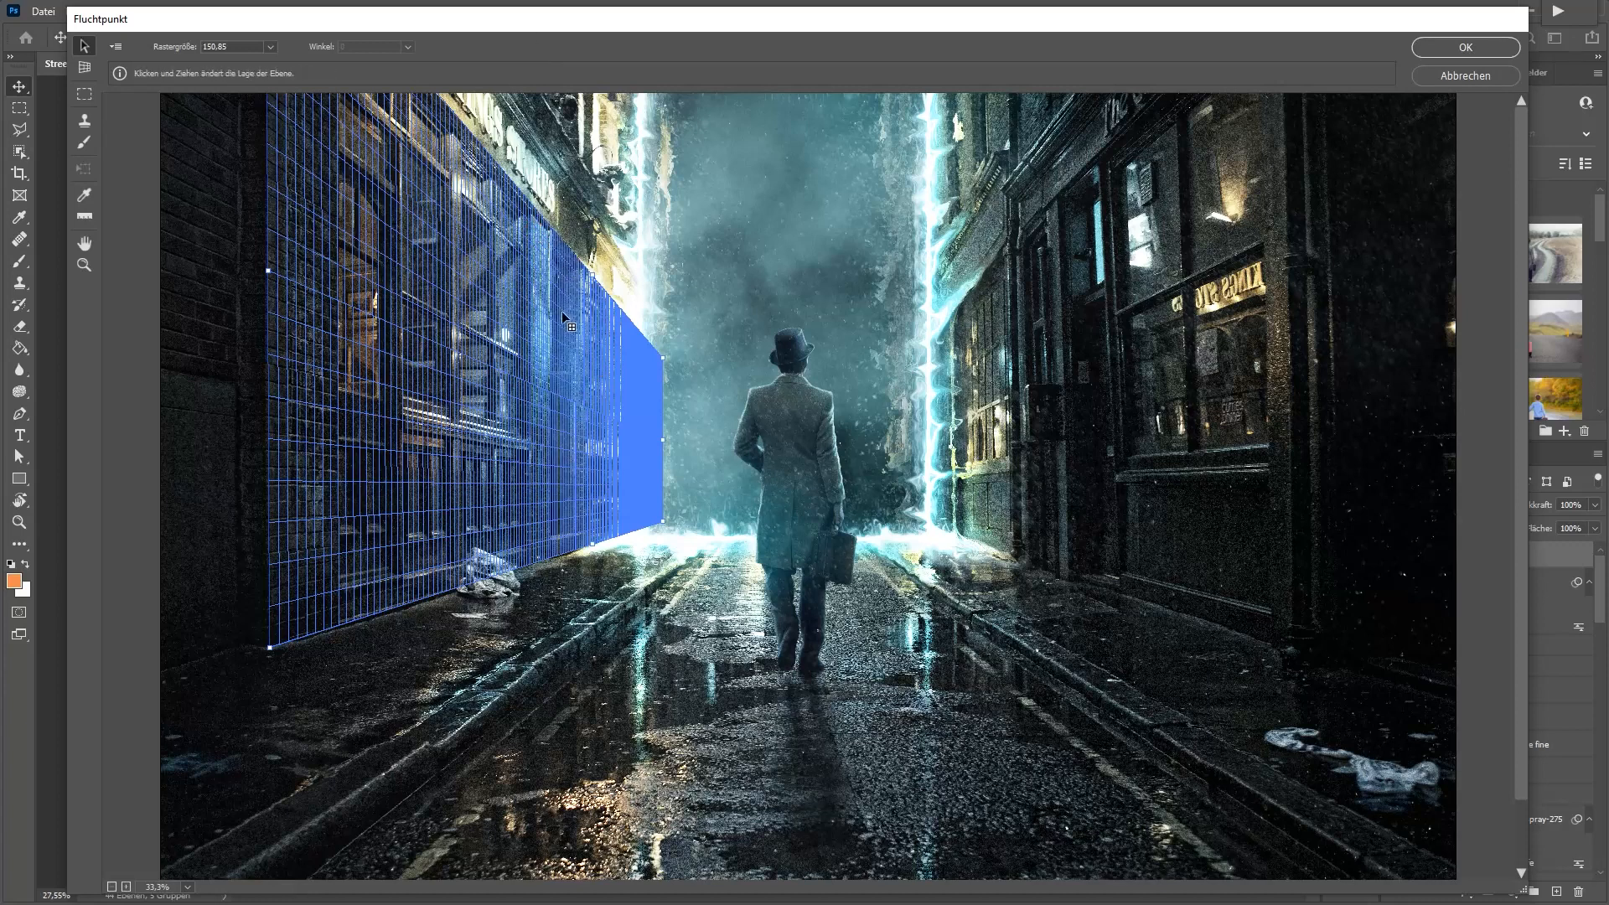
{"action": "left_click_drag", "start_coordinate": [592, 543], "coordinate": [561, 553]}
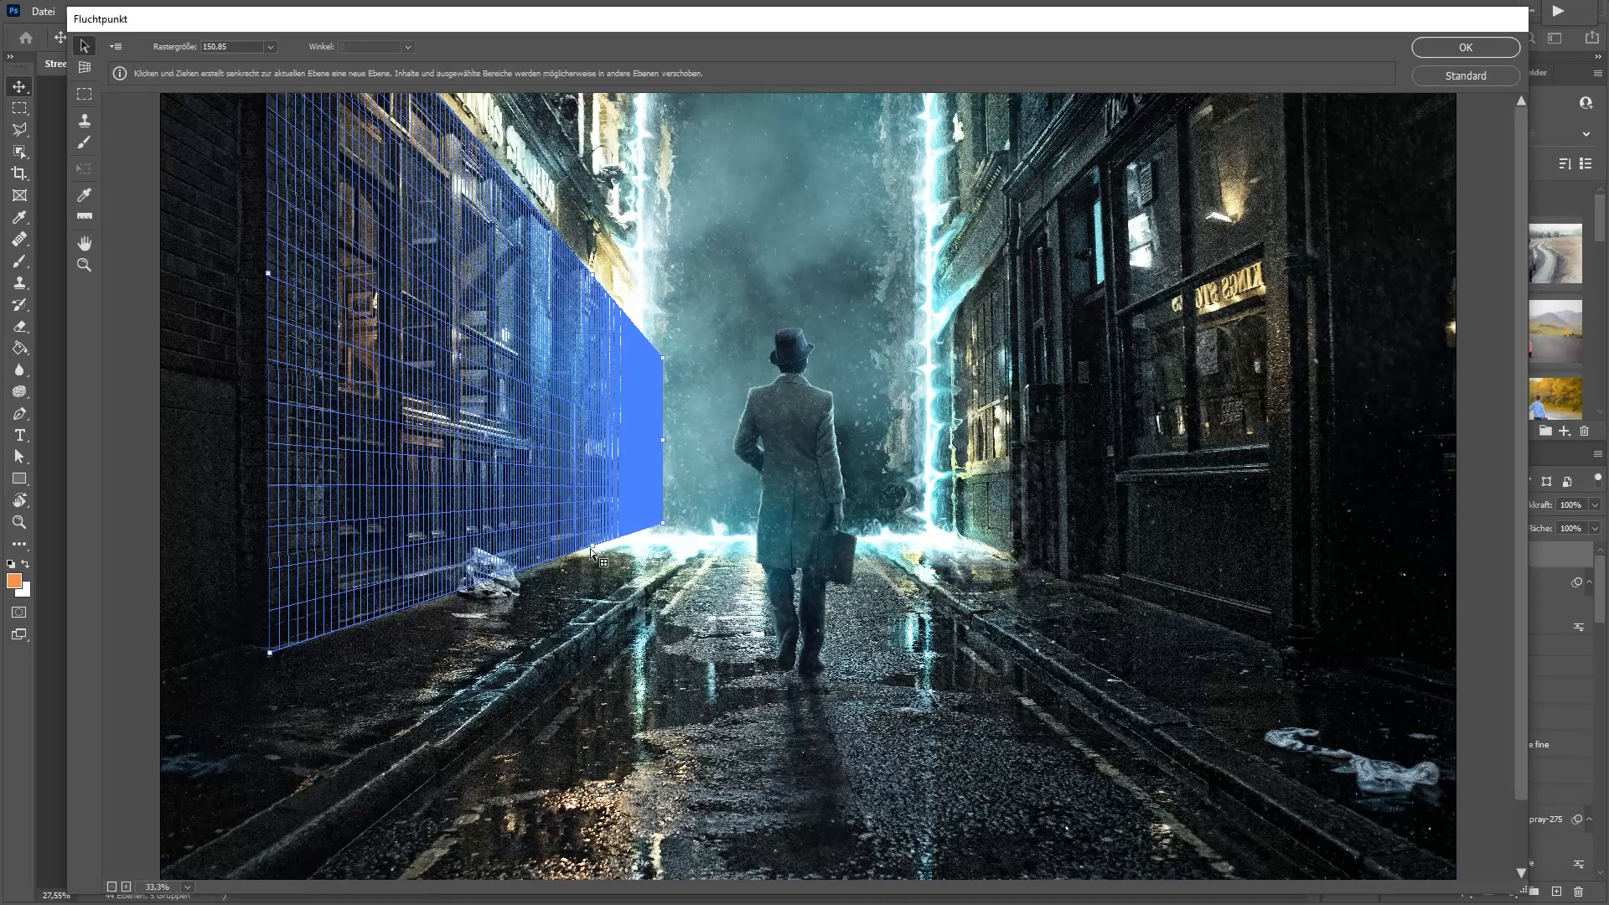
Tear off a perpendicular plane across the street and another one from it up the right-hand facade
{"action": "left_click_drag", "start_coordinate": [591, 547], "coordinate": [964, 604]}
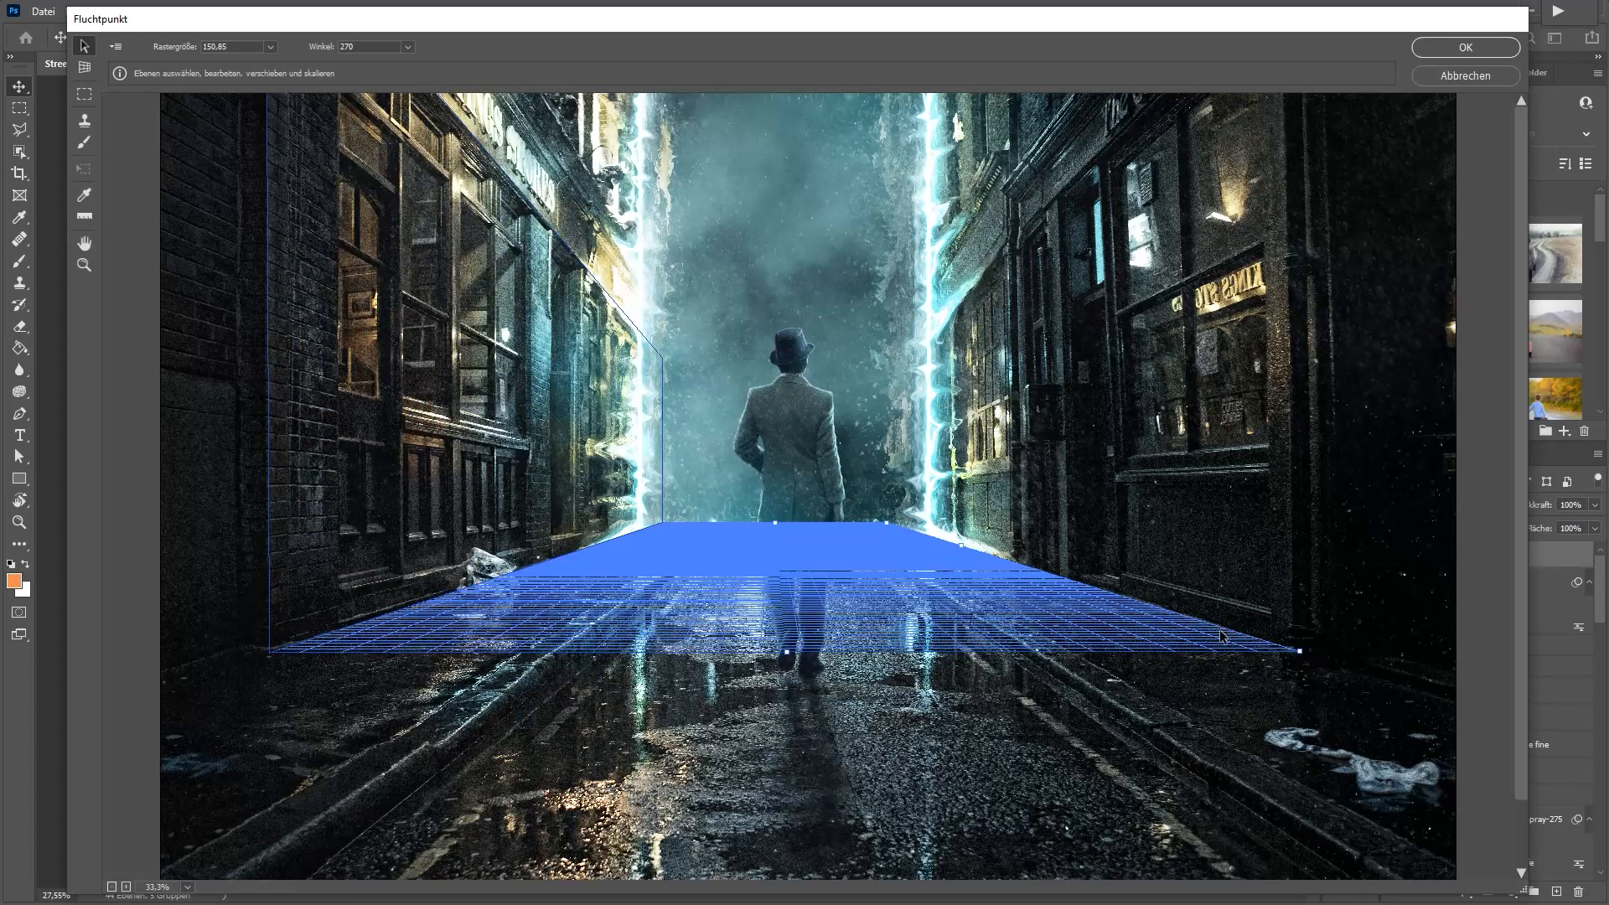
{"action": "key", "text": "ctrl"}
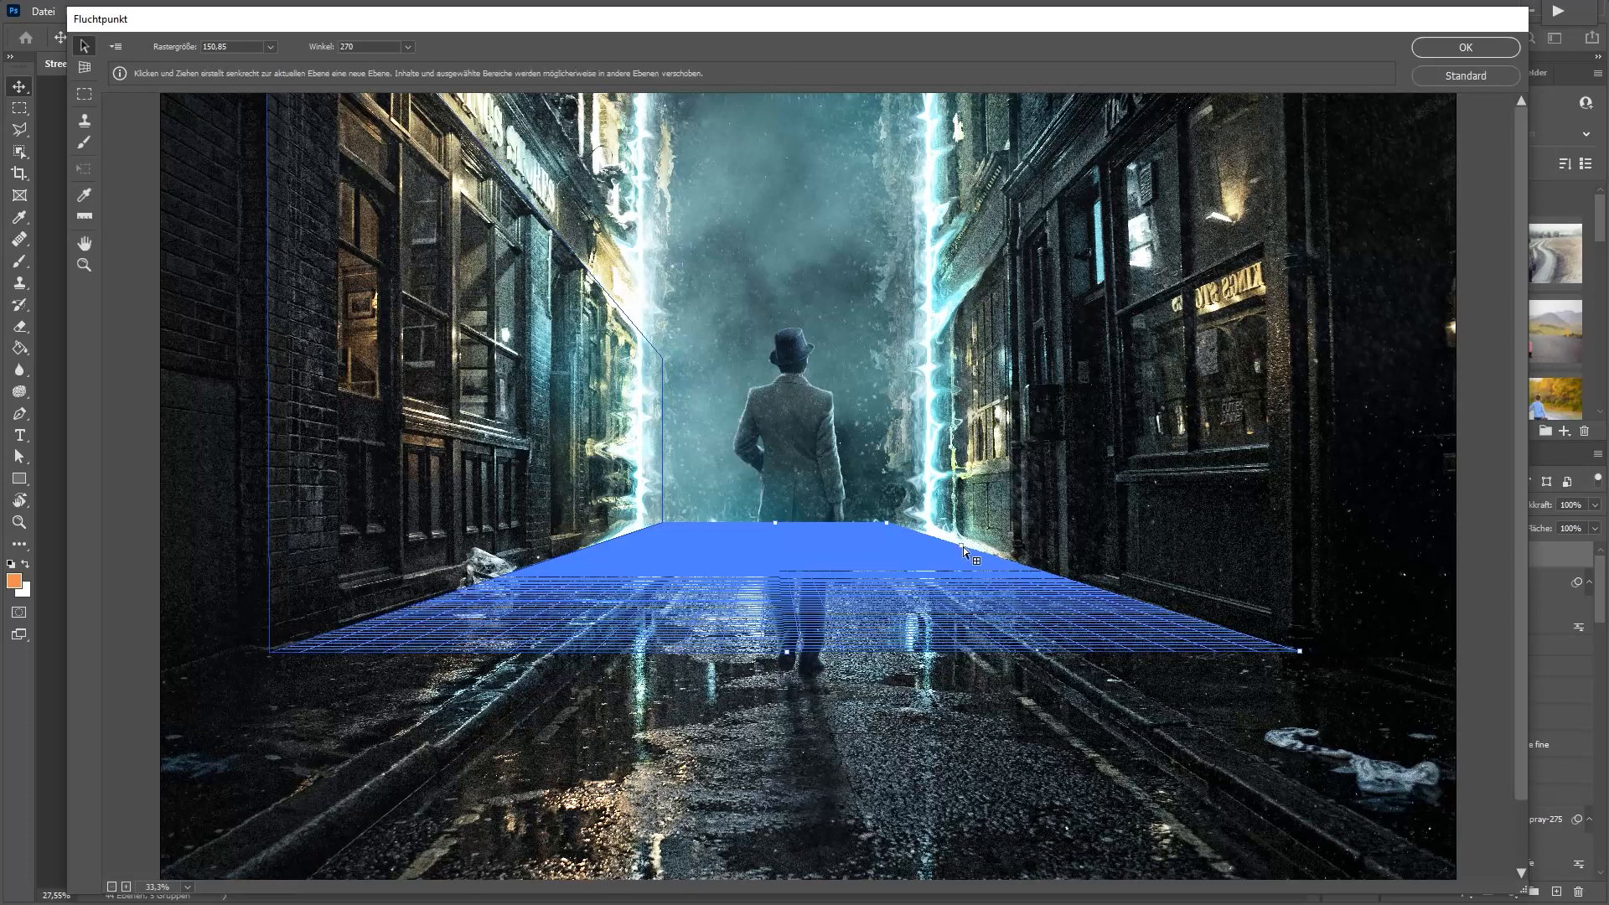
{"action": "left_click_drag", "start_coordinate": [963, 546], "coordinate": [940, 100]}
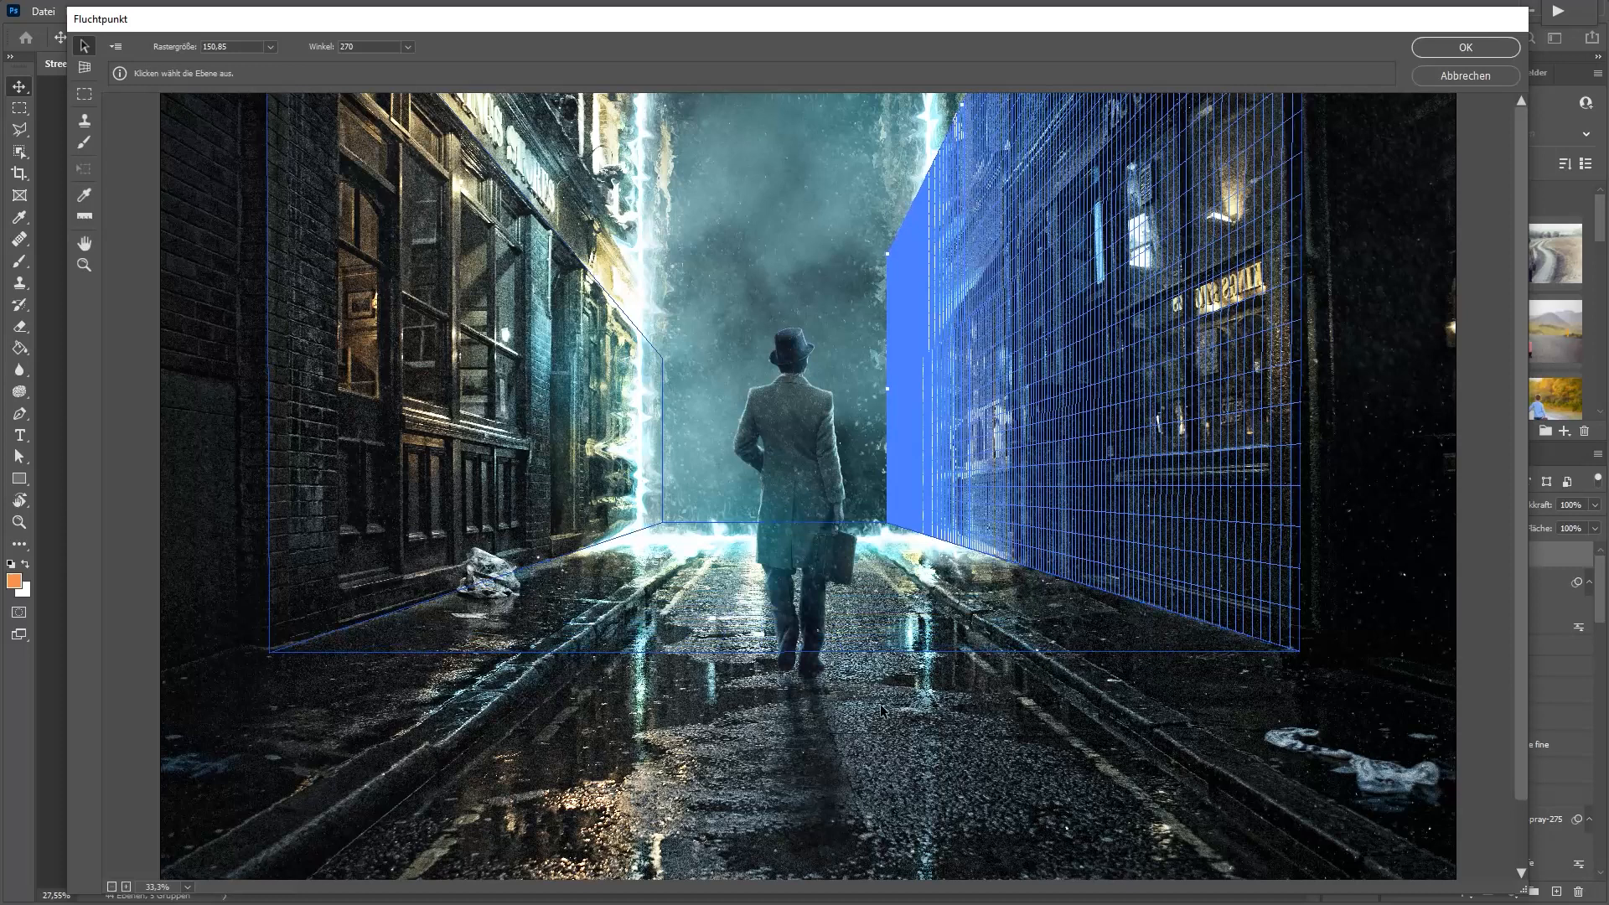
Extend the street plane to the front edge of the image and the left-hand facade's plane outward along the brick wall
{"action": "left_click", "coordinate": [322, 662]}
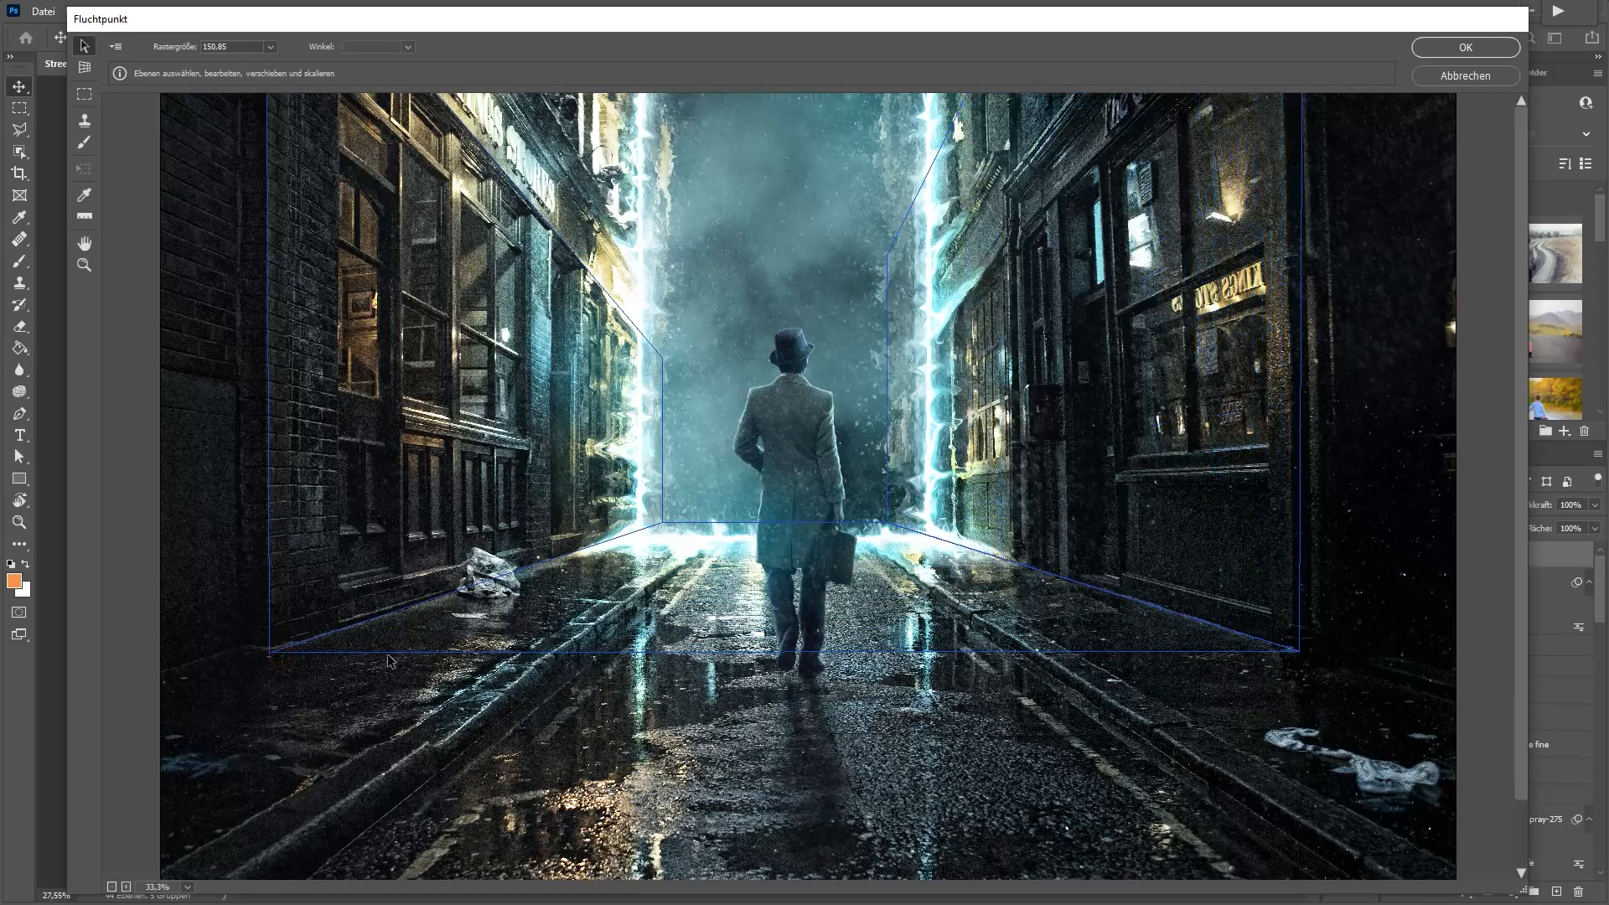
{"action": "left_click", "coordinate": [726, 653]}
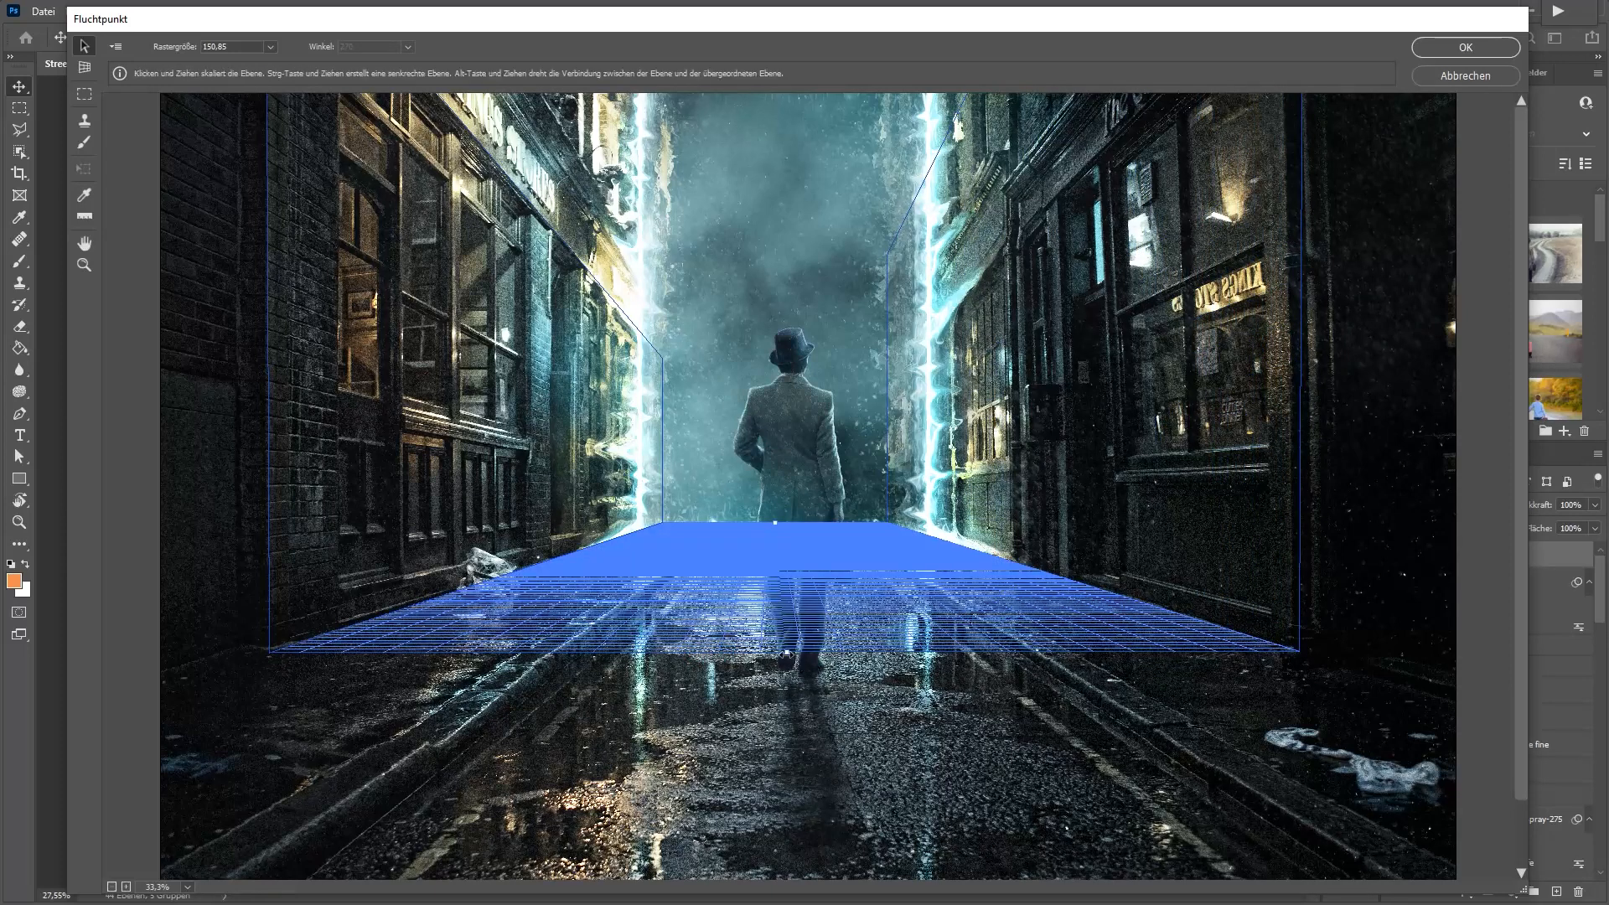
{"action": "left_click_drag", "start_coordinate": [786, 653], "coordinate": [781, 884]}
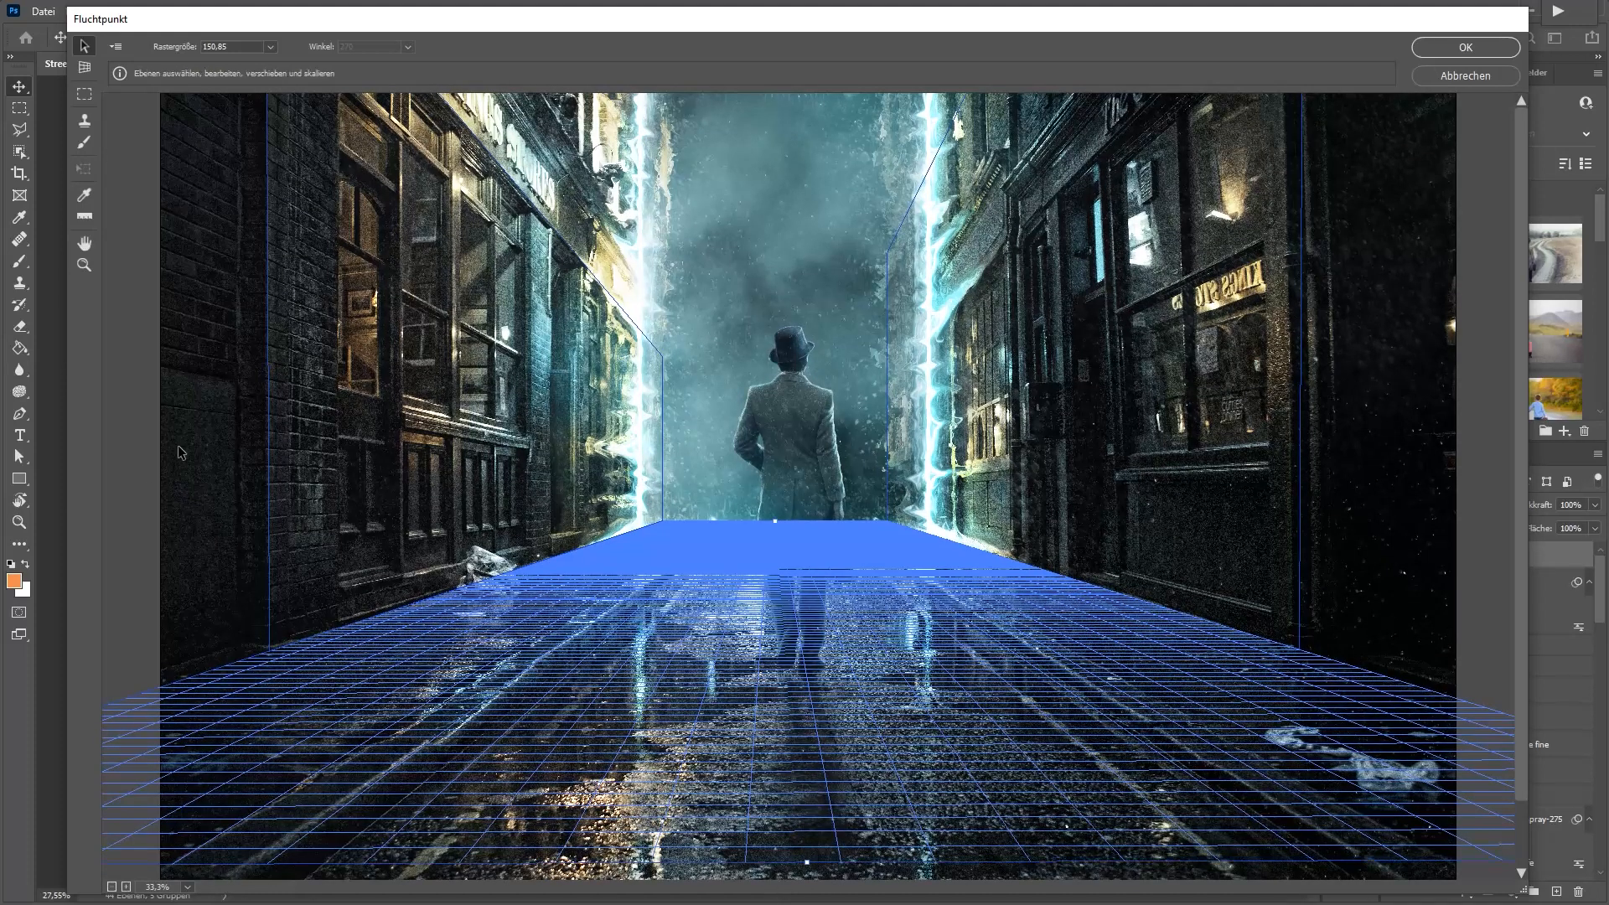
{"action": "left_click", "coordinate": [275, 291]}
{"action": "left_click_drag", "start_coordinate": [268, 271], "coordinate": [199, 268]}
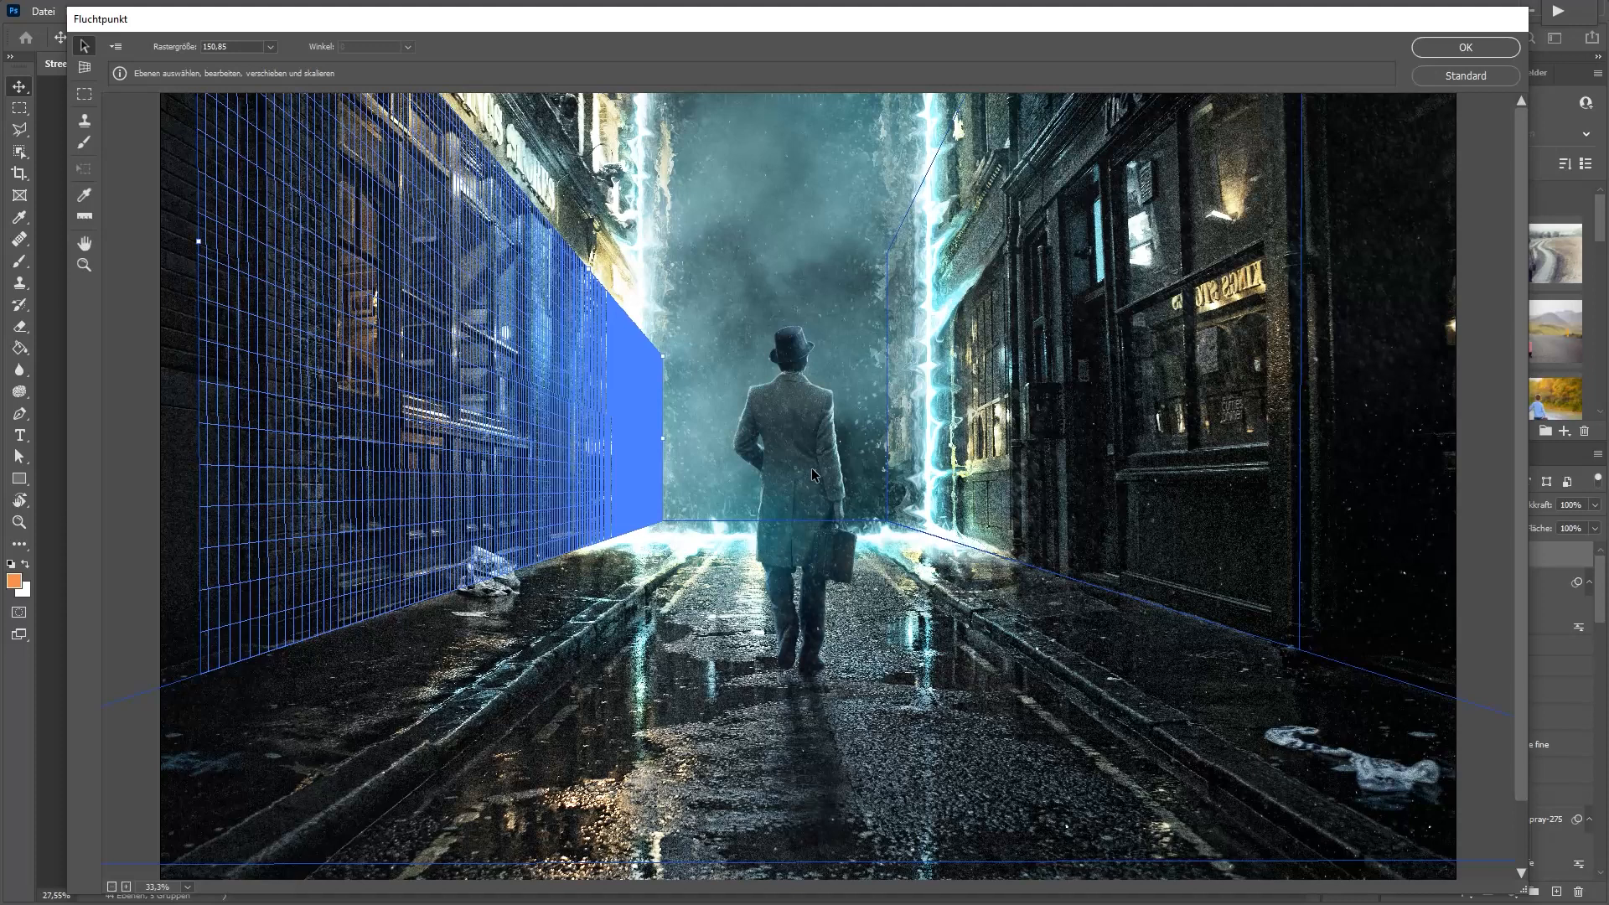
Paste the "Everything will be fine" lettering, scale it down with the Transform tool and move it onto the right-hand facade's plane
{"action": "key", "text": "ctrl+v"}
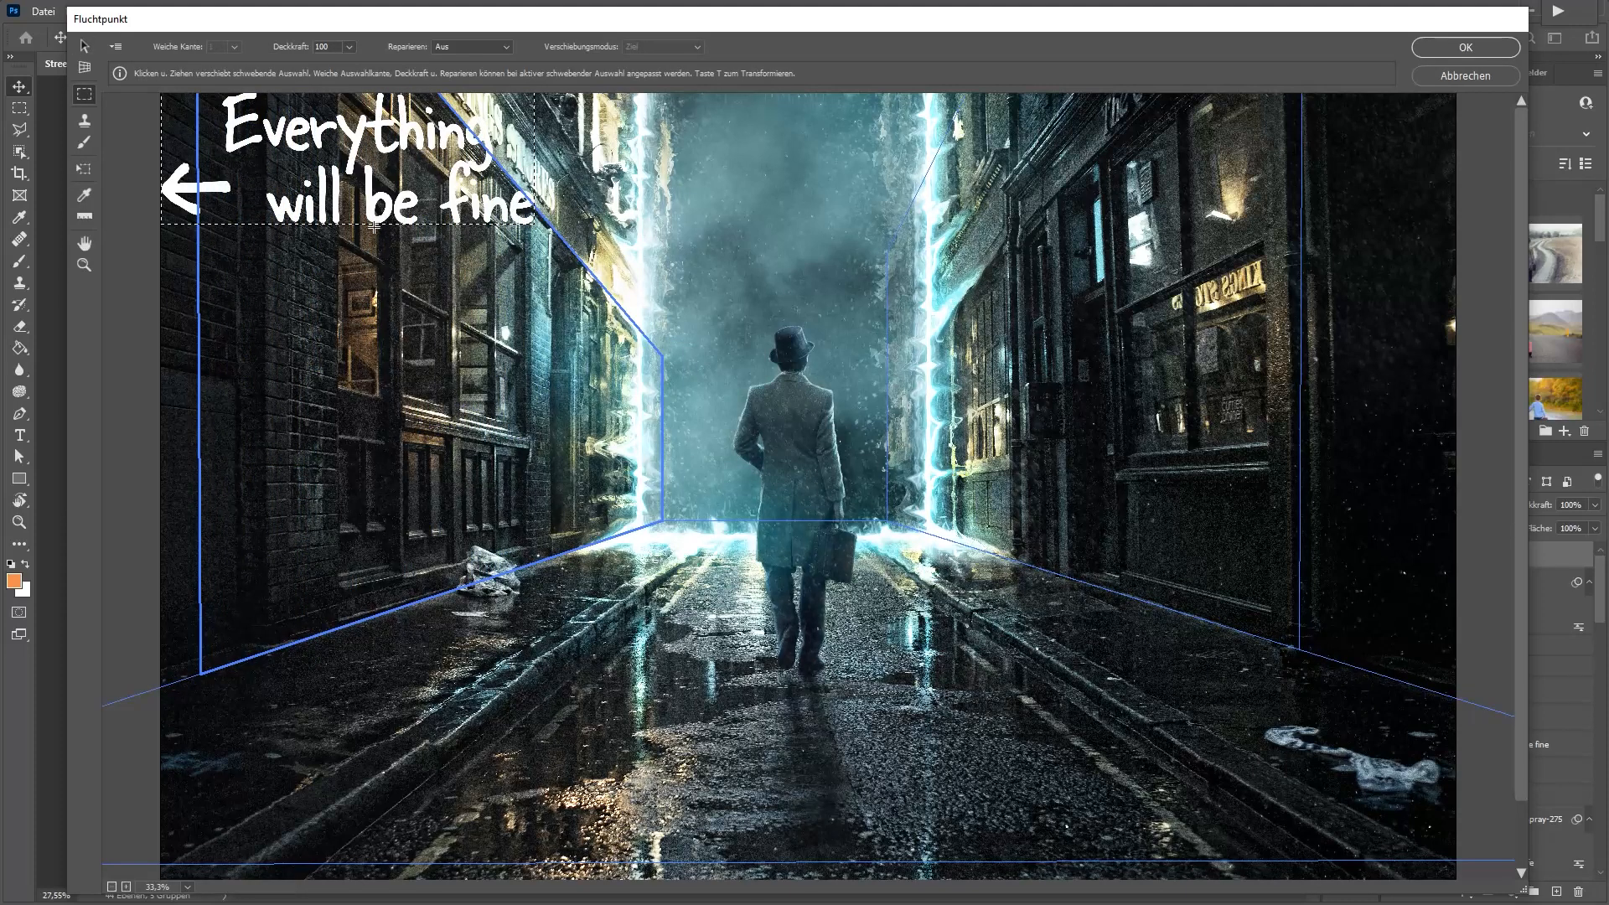
{"action": "left_click_drag", "start_coordinate": [373, 210], "coordinate": [1005, 592]}
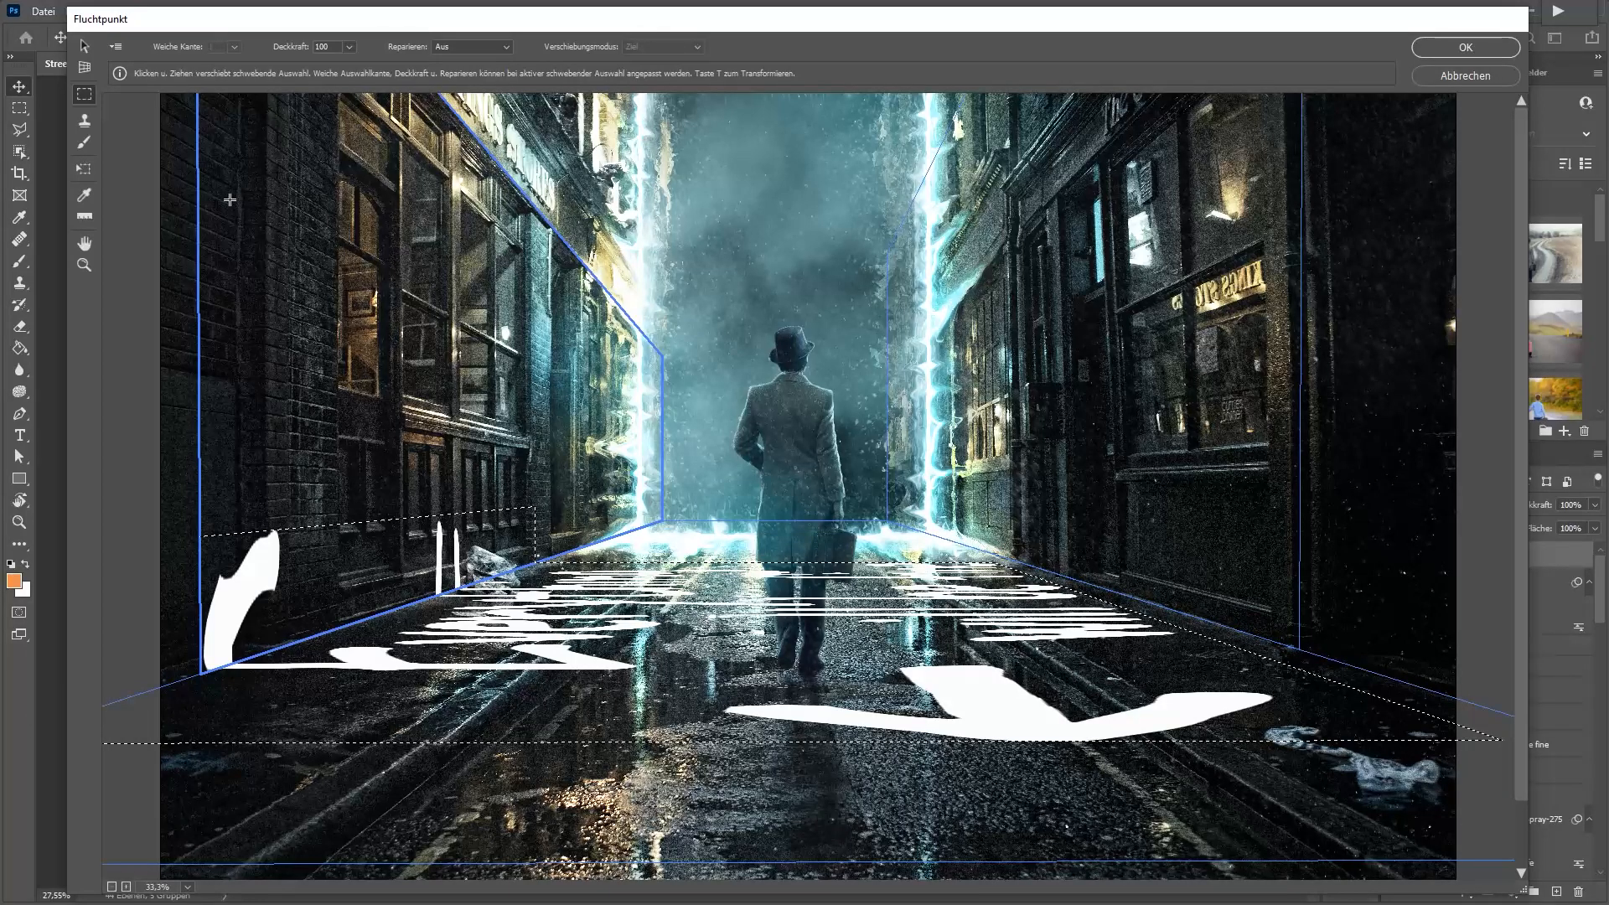
{"action": "left_click", "coordinate": [83, 173]}
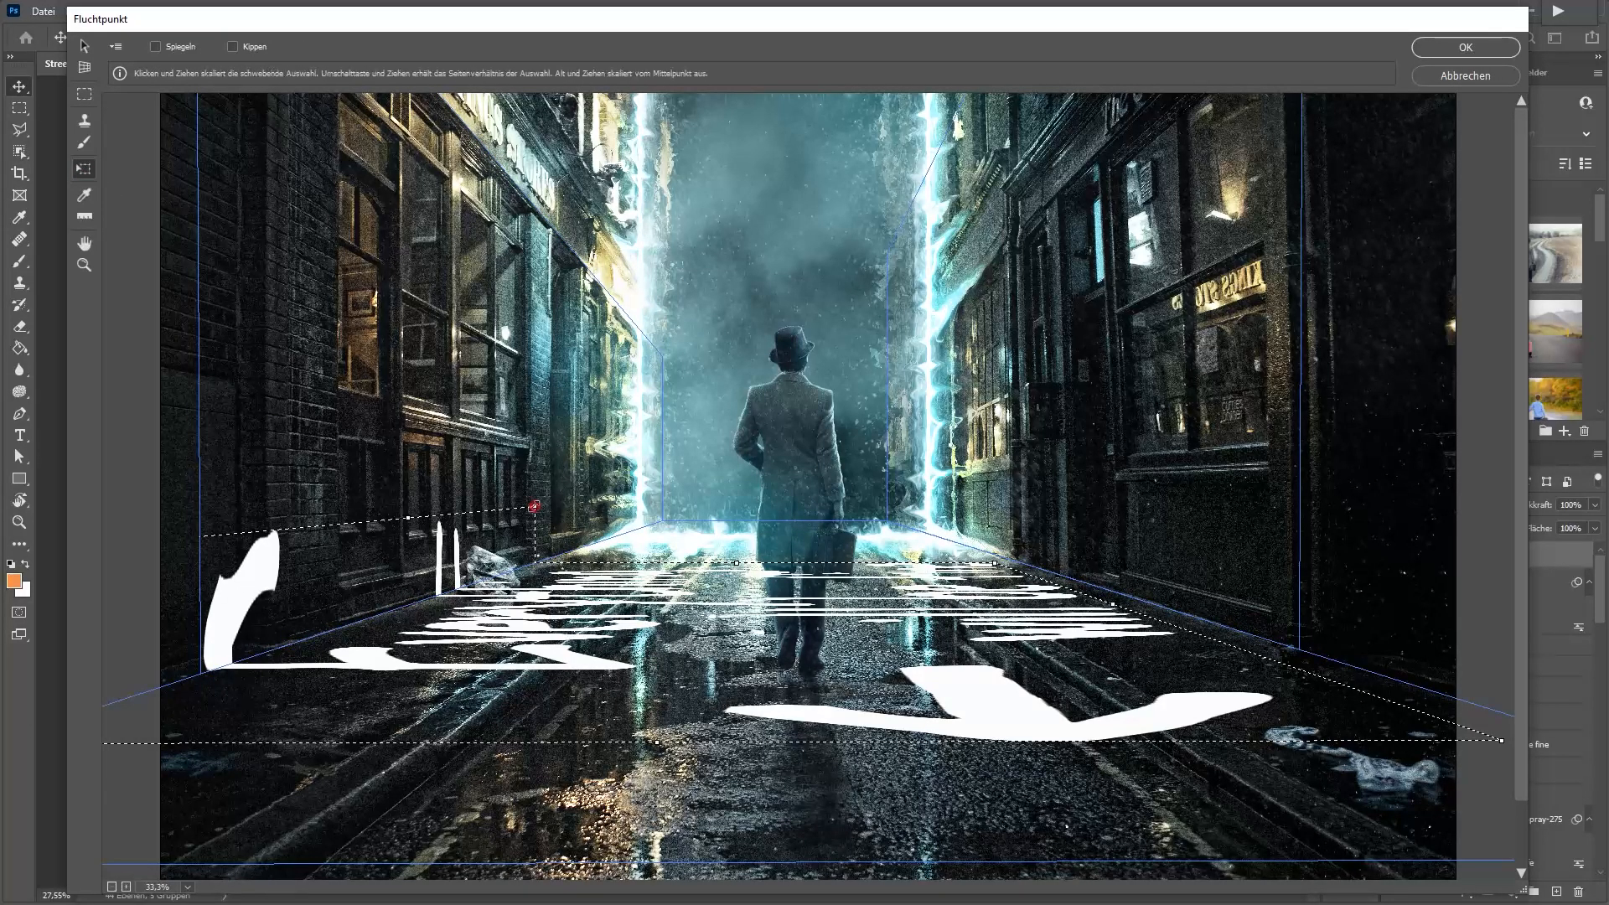
{"action": "left_click_drag", "start_coordinate": [534, 507], "coordinate": [510, 533]}
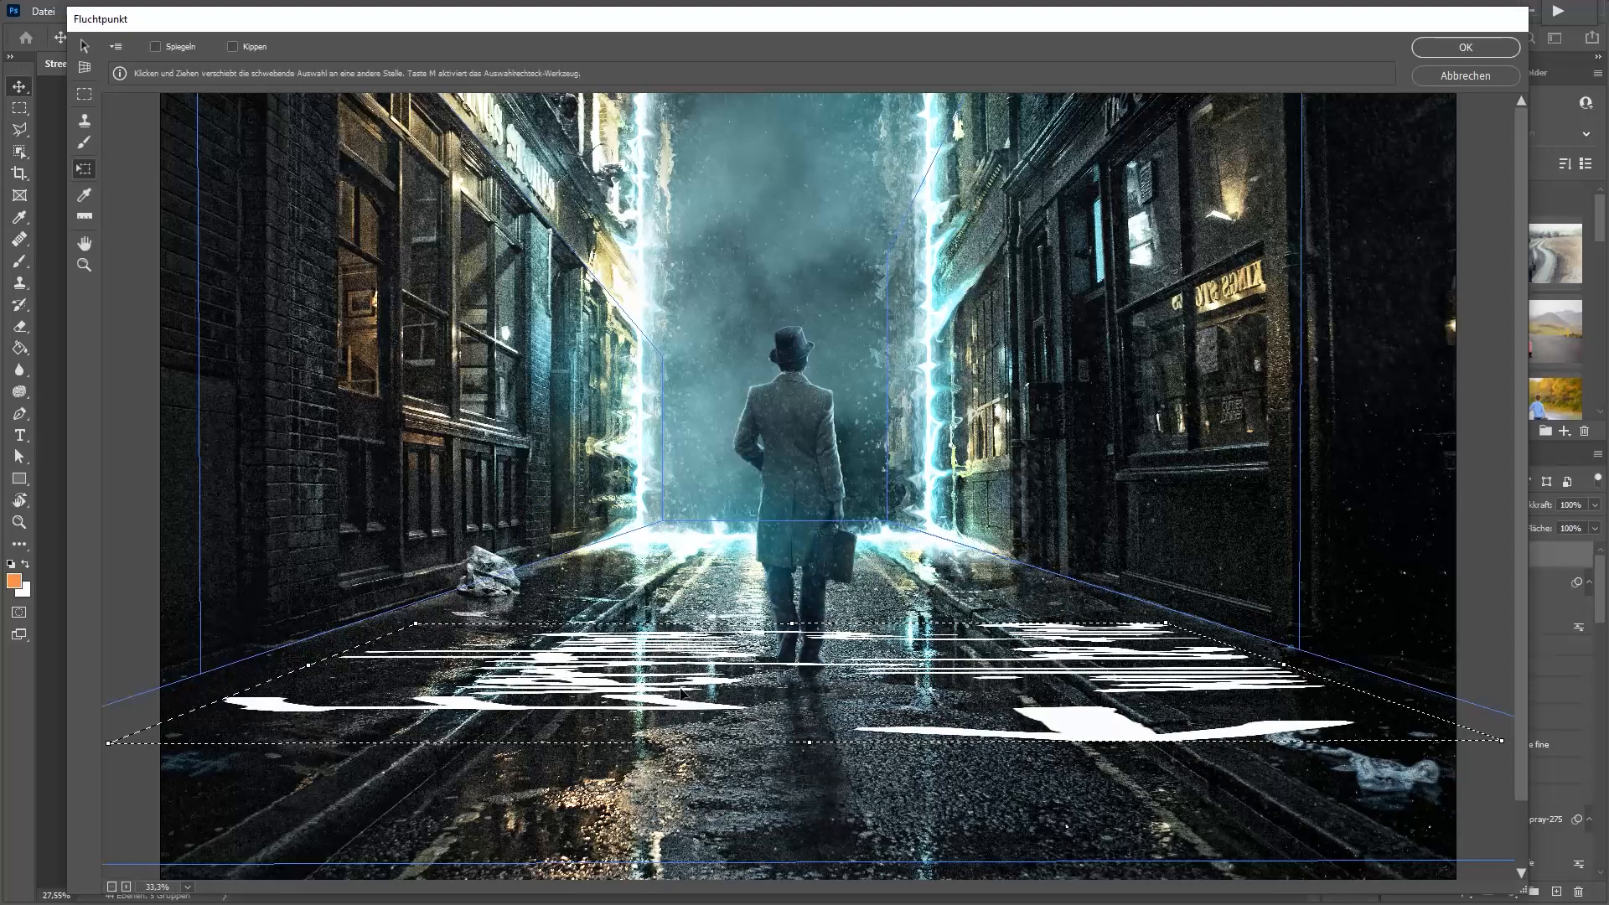
{"action": "left_click_drag", "start_coordinate": [687, 697], "coordinate": [693, 654]}
{"action": "left_click_drag", "start_coordinate": [274, 689], "coordinate": [714, 680]}
{"action": "left_click_drag", "start_coordinate": [873, 655], "coordinate": [1219, 499]}
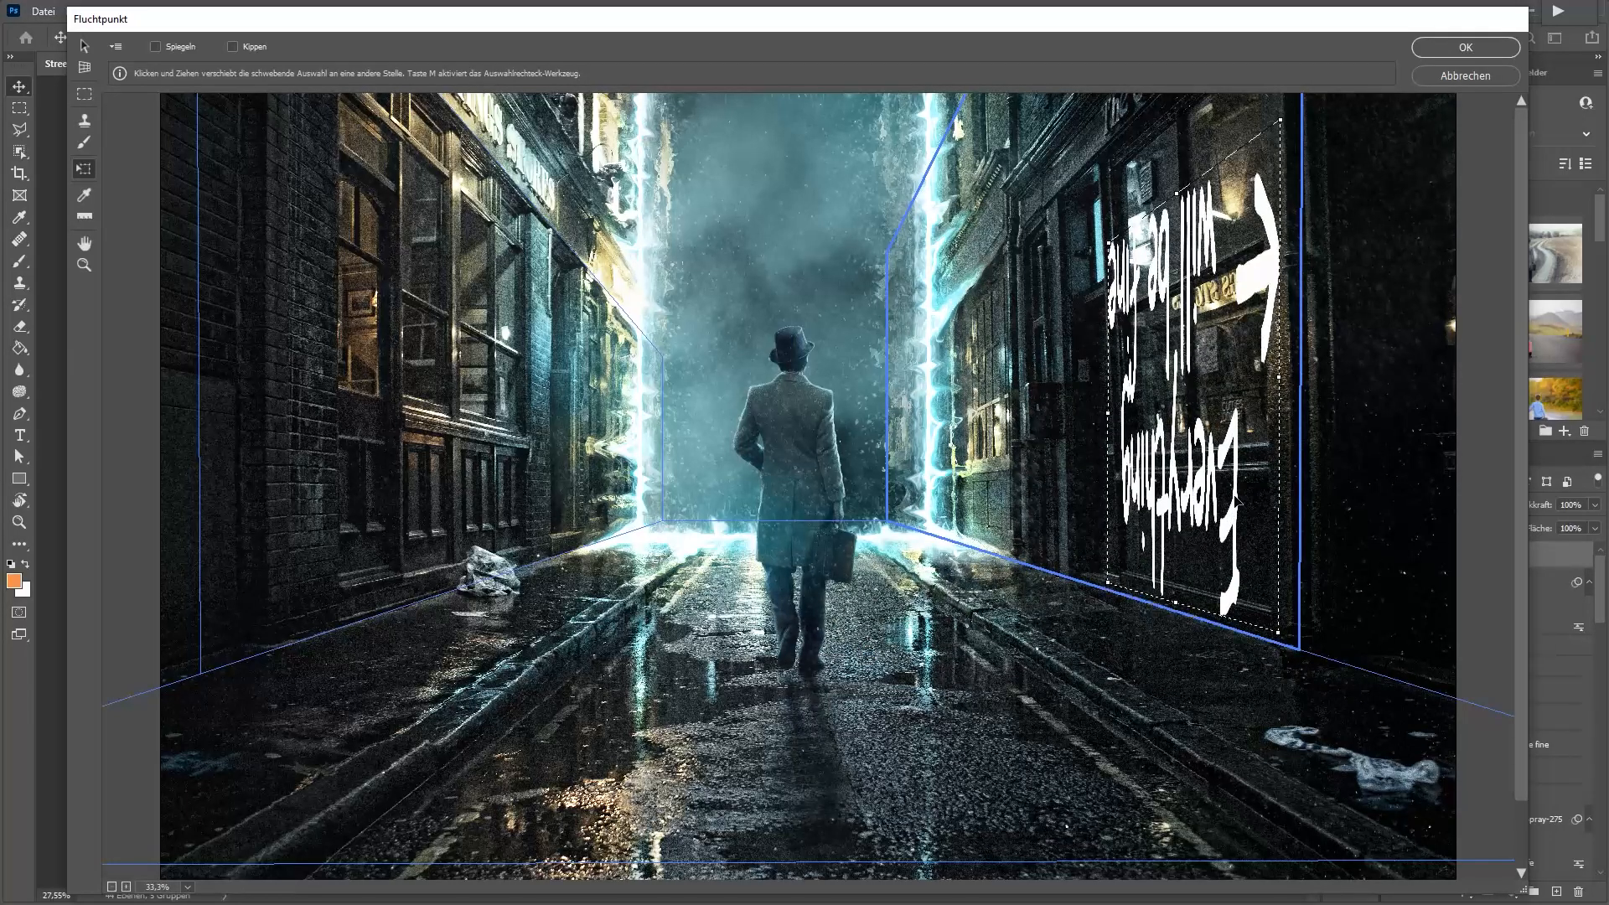
Shrink the lettering on the right-hand facade and rotate it upright so it reads along the wall
{"action": "left_click_drag", "start_coordinate": [1177, 192], "coordinate": [1168, 336]}
{"action": "left_click_drag", "start_coordinate": [1182, 539], "coordinate": [1130, 476]}
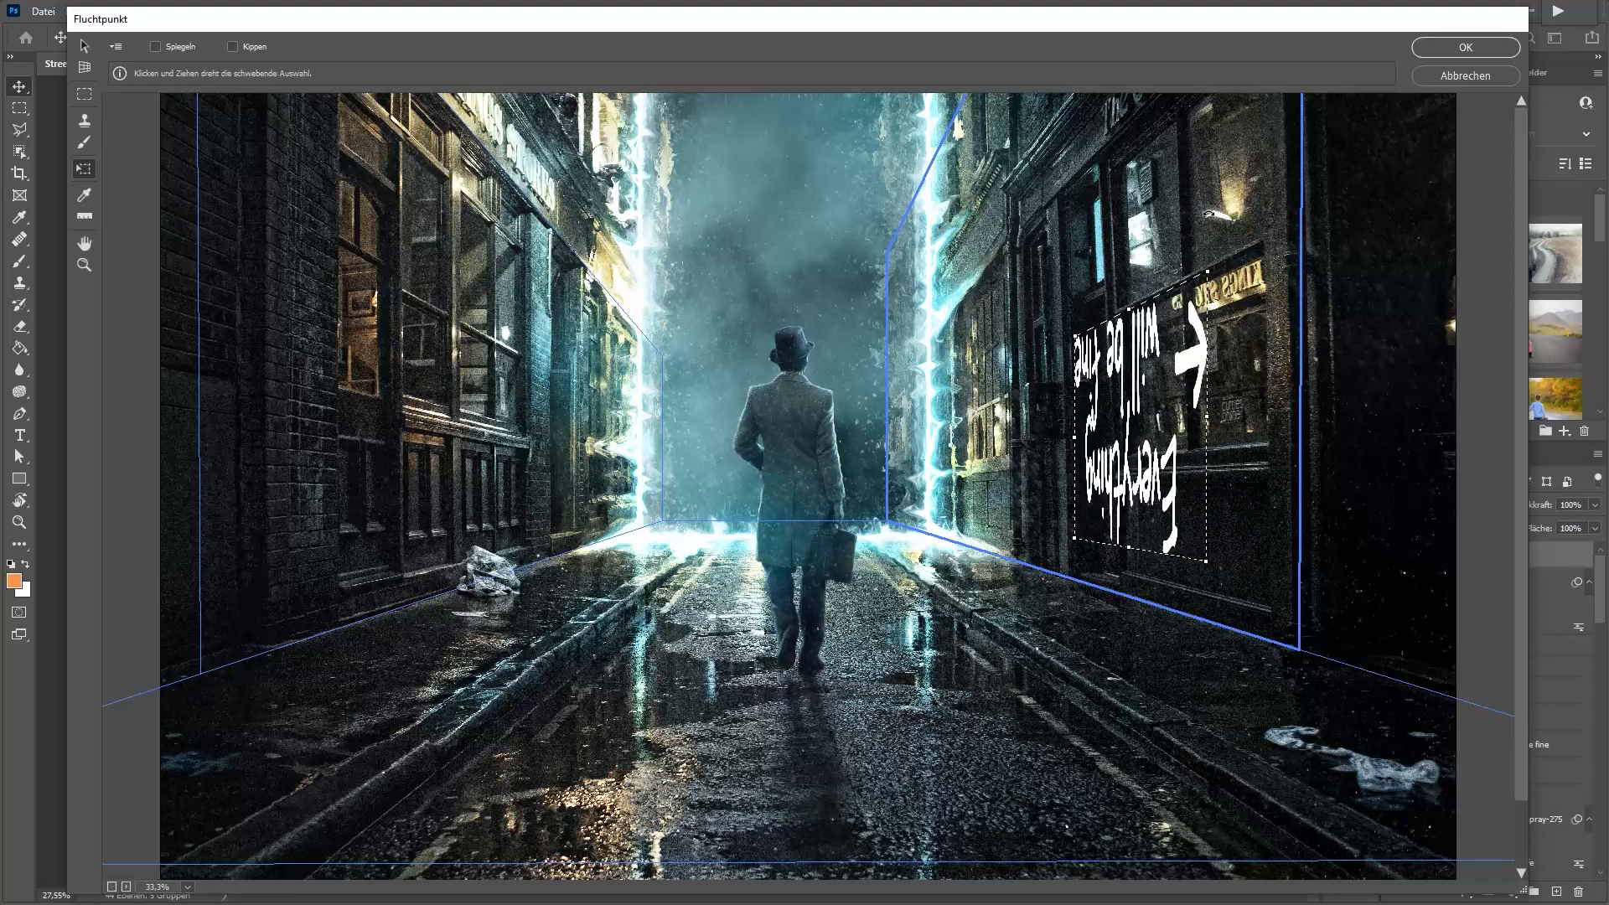
{"action": "left_click_drag", "start_coordinate": [1217, 249], "coordinate": [1122, 438]}
{"action": "mouse_move", "coordinate": [1140, 337]}
{"action": "left_mouse_down"}
{"action": "mouse_move", "coordinate": [1160, 368]}
{"action": "mouse_move", "coordinate": [1168, 344]}
{"action": "left_mouse_up"}
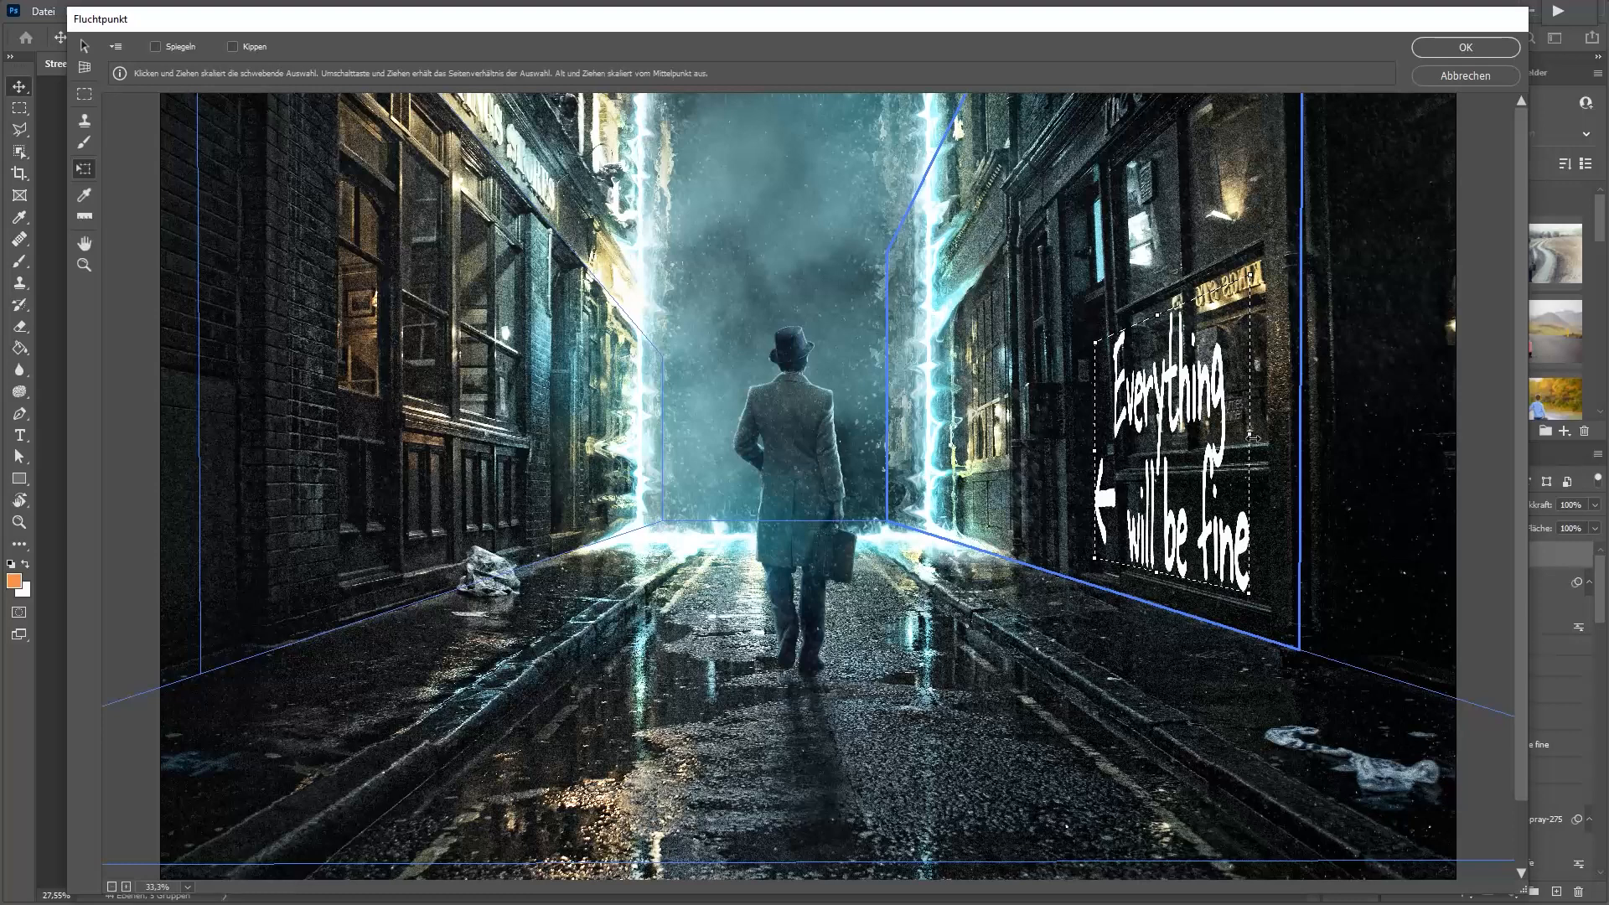
Scale the lettering down further and move it into the dark panel below the shop window
{"action": "left_click_drag", "start_coordinate": [1249, 434], "coordinate": [957, 410]}
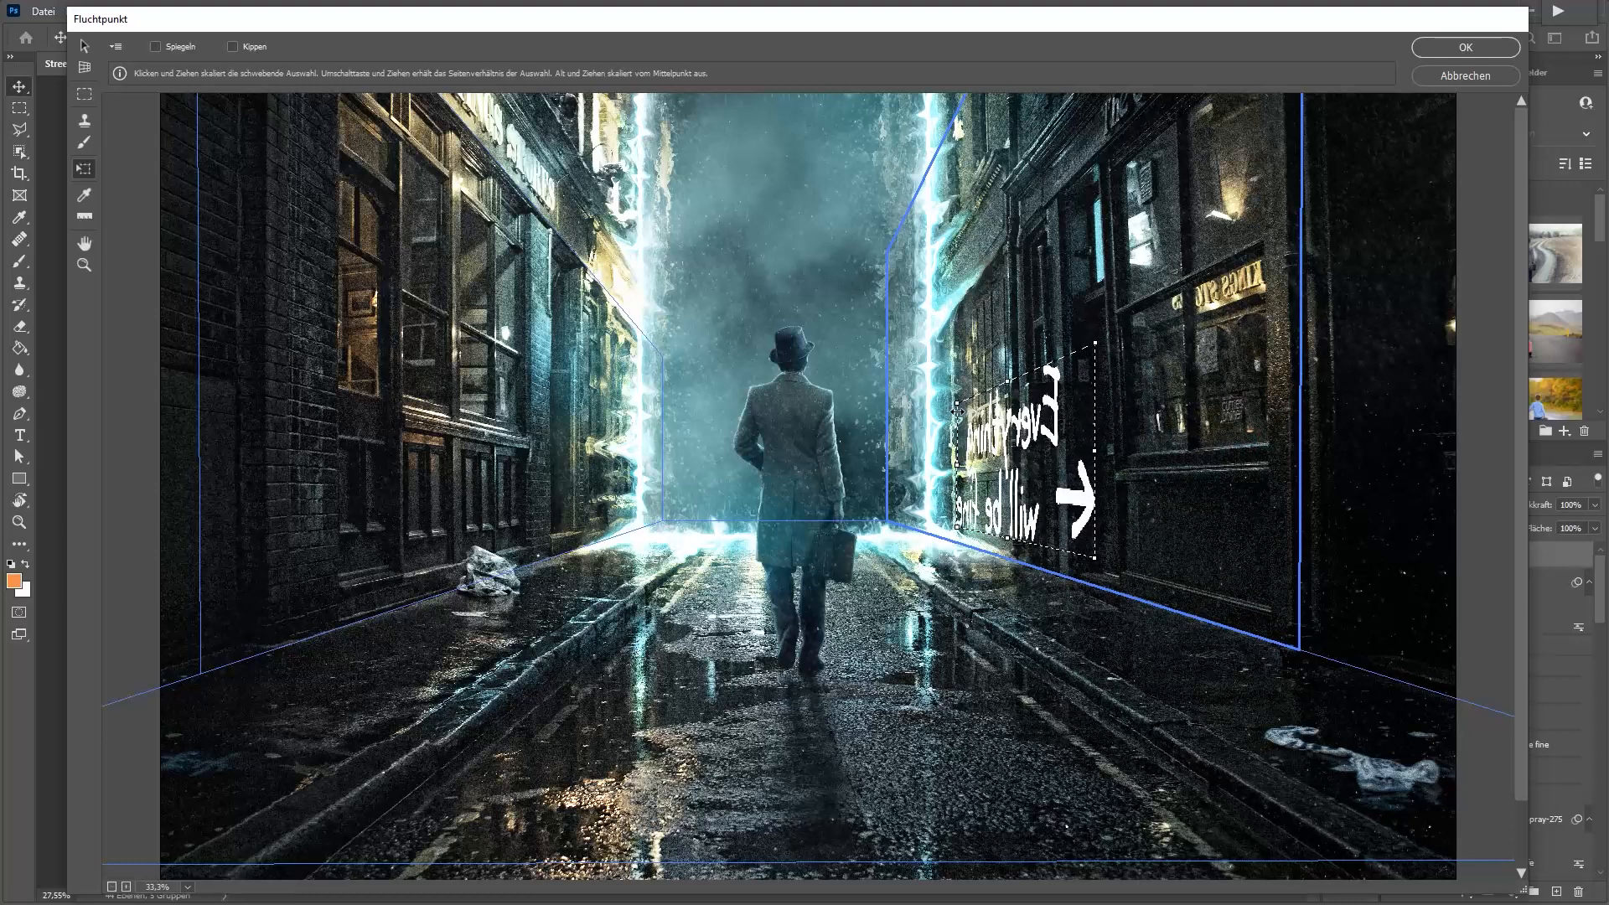
{"action": "left_click_drag", "start_coordinate": [957, 410], "coordinate": [1266, 435]}
{"action": "left_click_drag", "start_coordinate": [1264, 267], "coordinate": [1182, 404]}
{"action": "left_click_drag", "start_coordinate": [1142, 518], "coordinate": [1197, 524]}
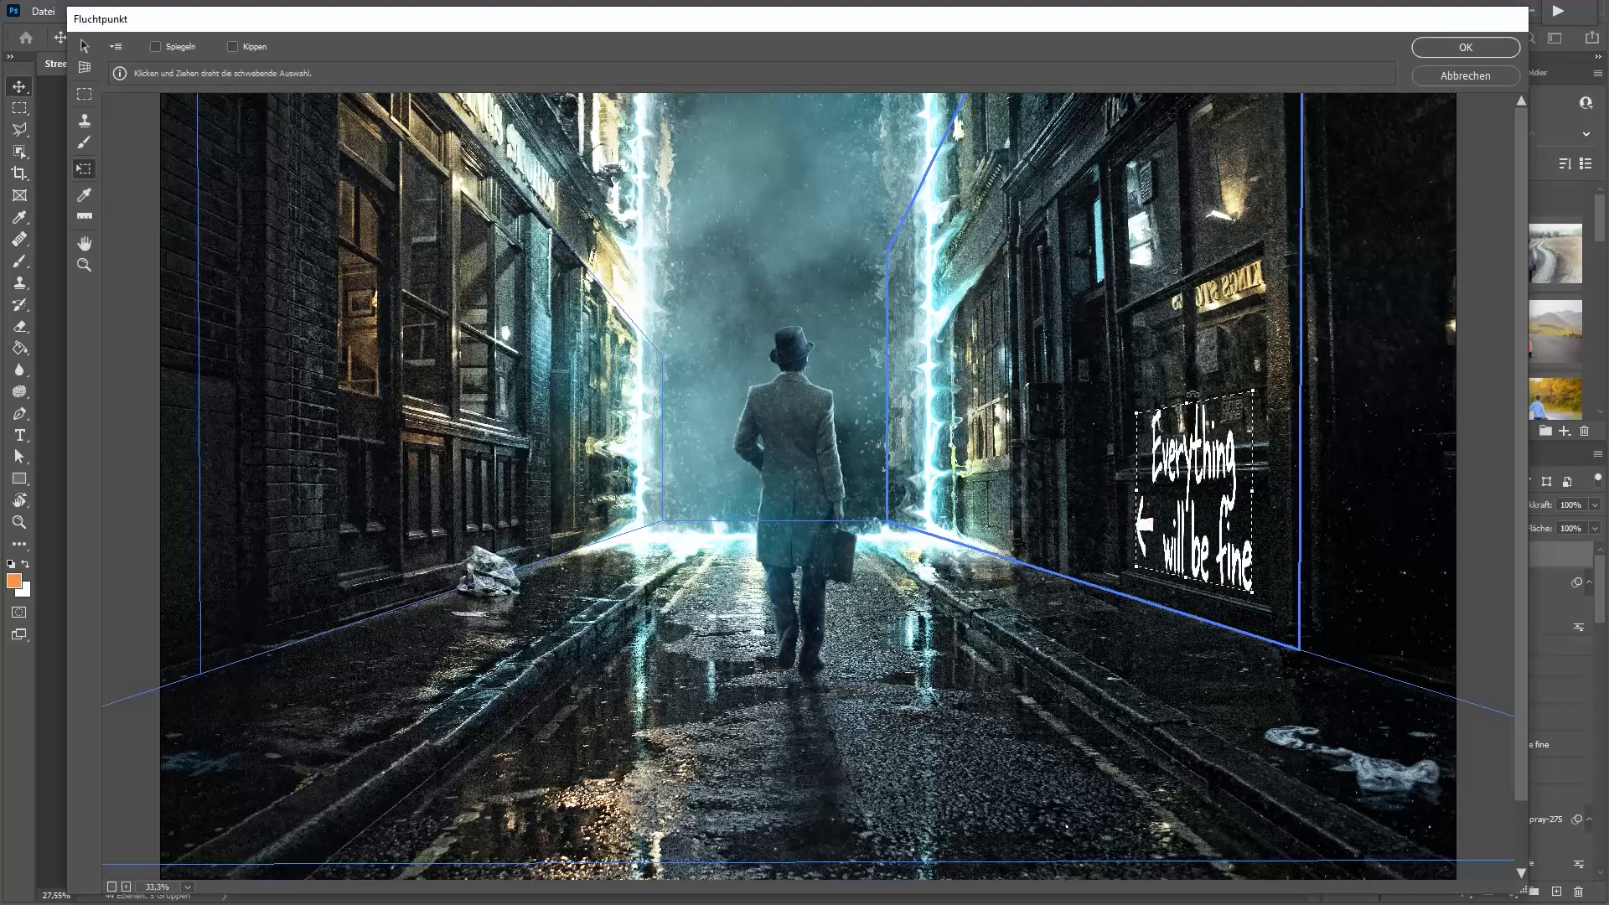
{"action": "left_click_drag", "start_coordinate": [1192, 395], "coordinate": [1215, 480]}
{"action": "left_click_drag", "start_coordinate": [1173, 540], "coordinate": [1195, 543]}
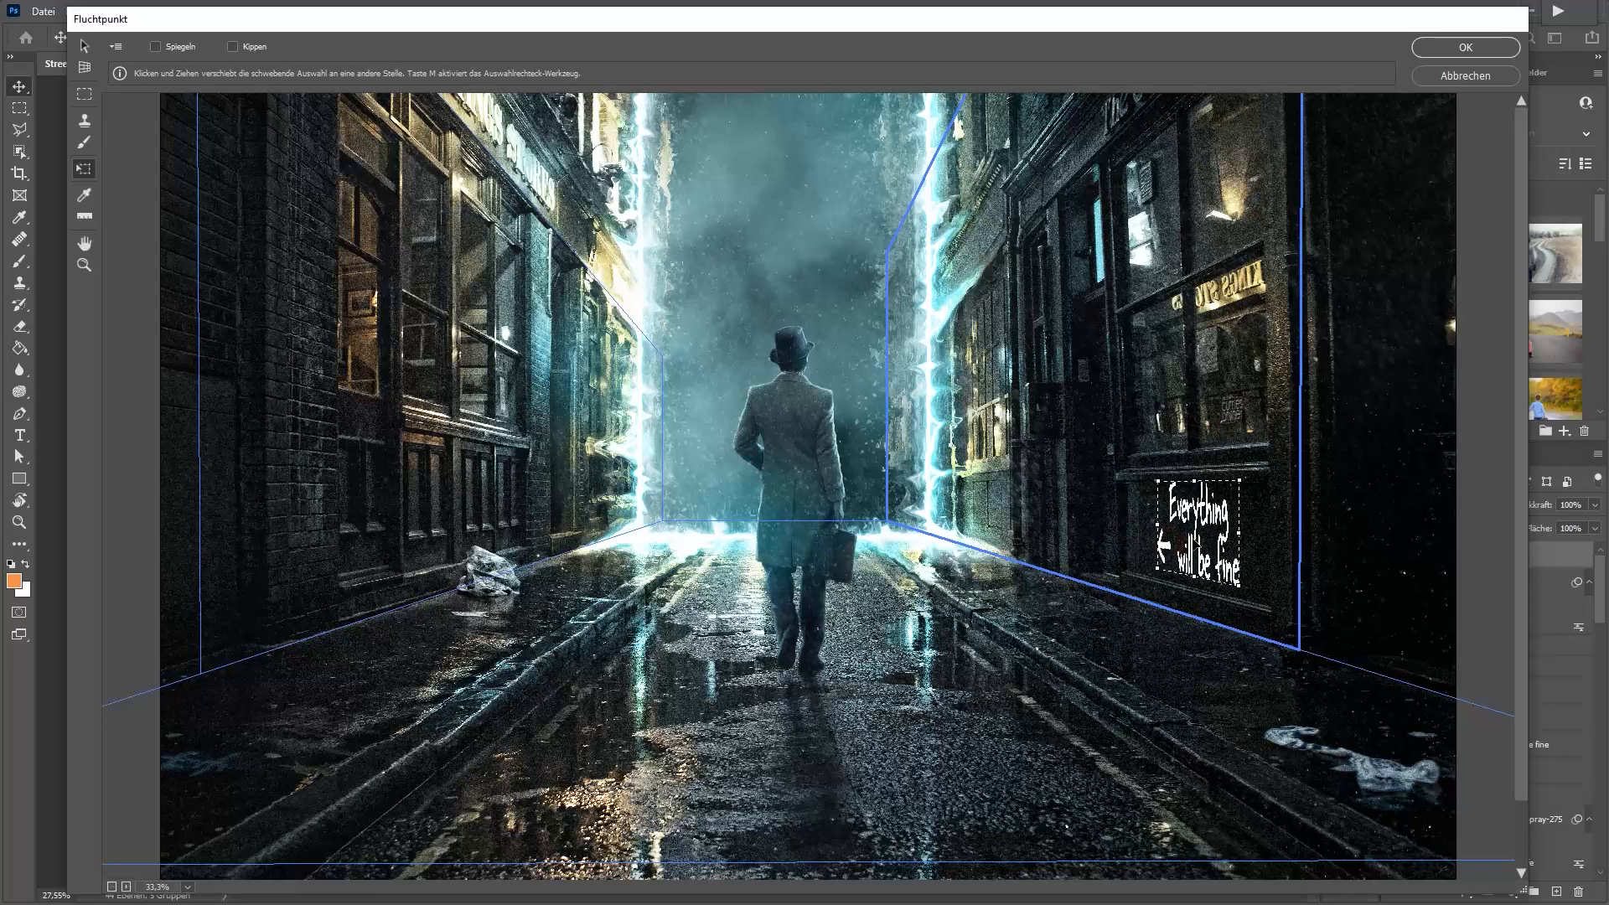
Fine-tune the lettering's width, height and position within the panel and apply the Vanishing Point filter
{"action": "left_click_drag", "start_coordinate": [1266, 536], "coordinate": [1251, 542]}
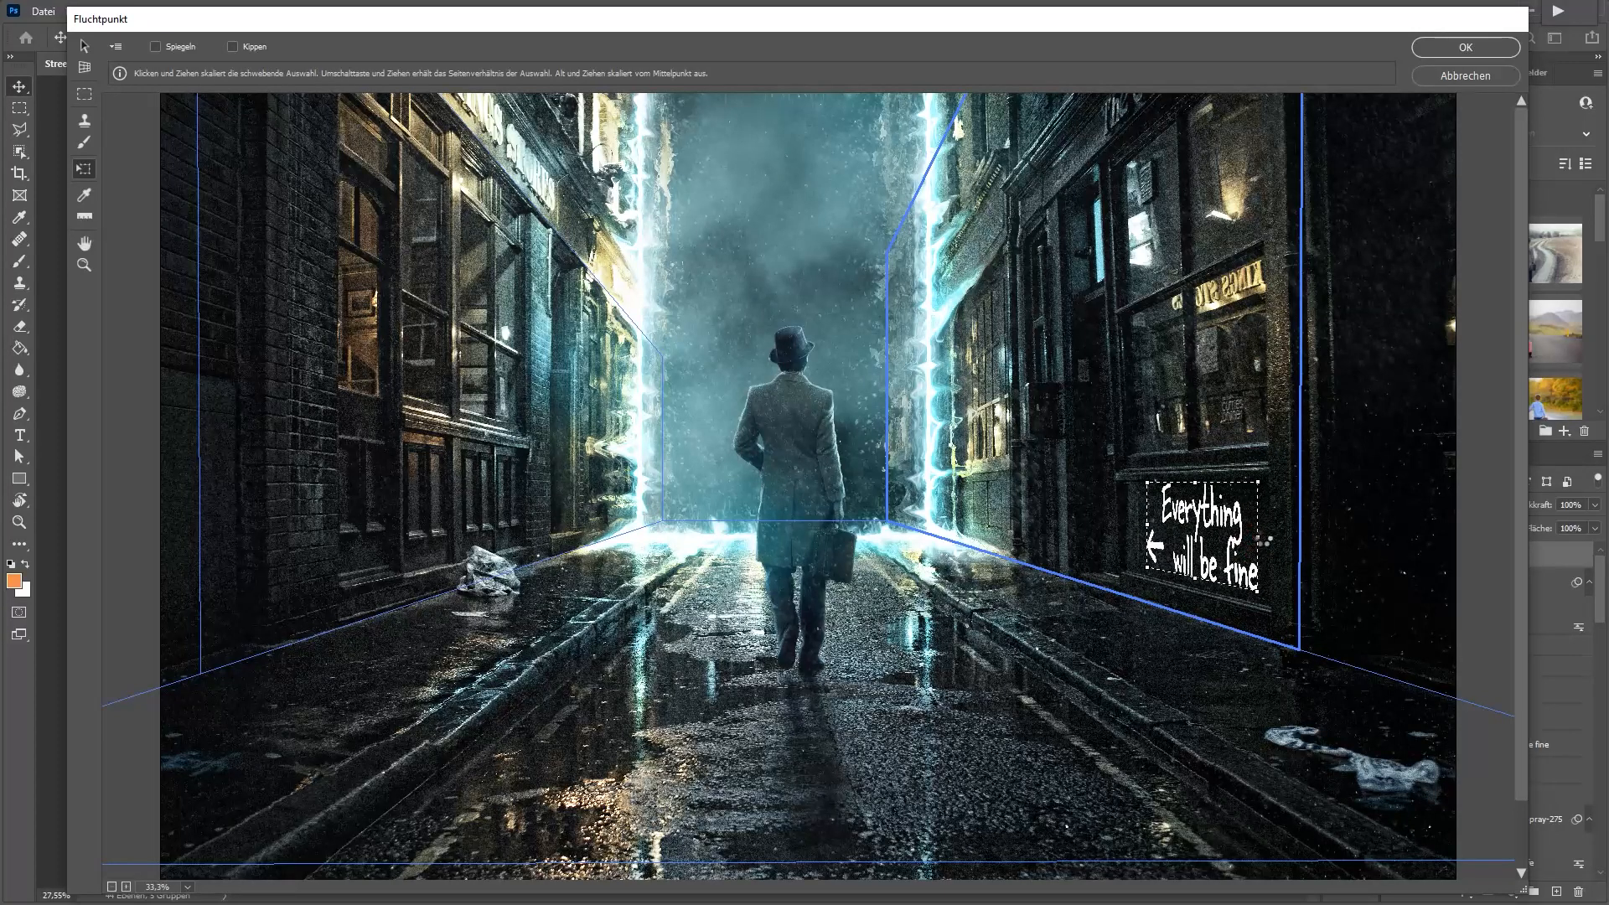
{"action": "left_click_drag", "start_coordinate": [1260, 483], "coordinate": [1227, 505]}
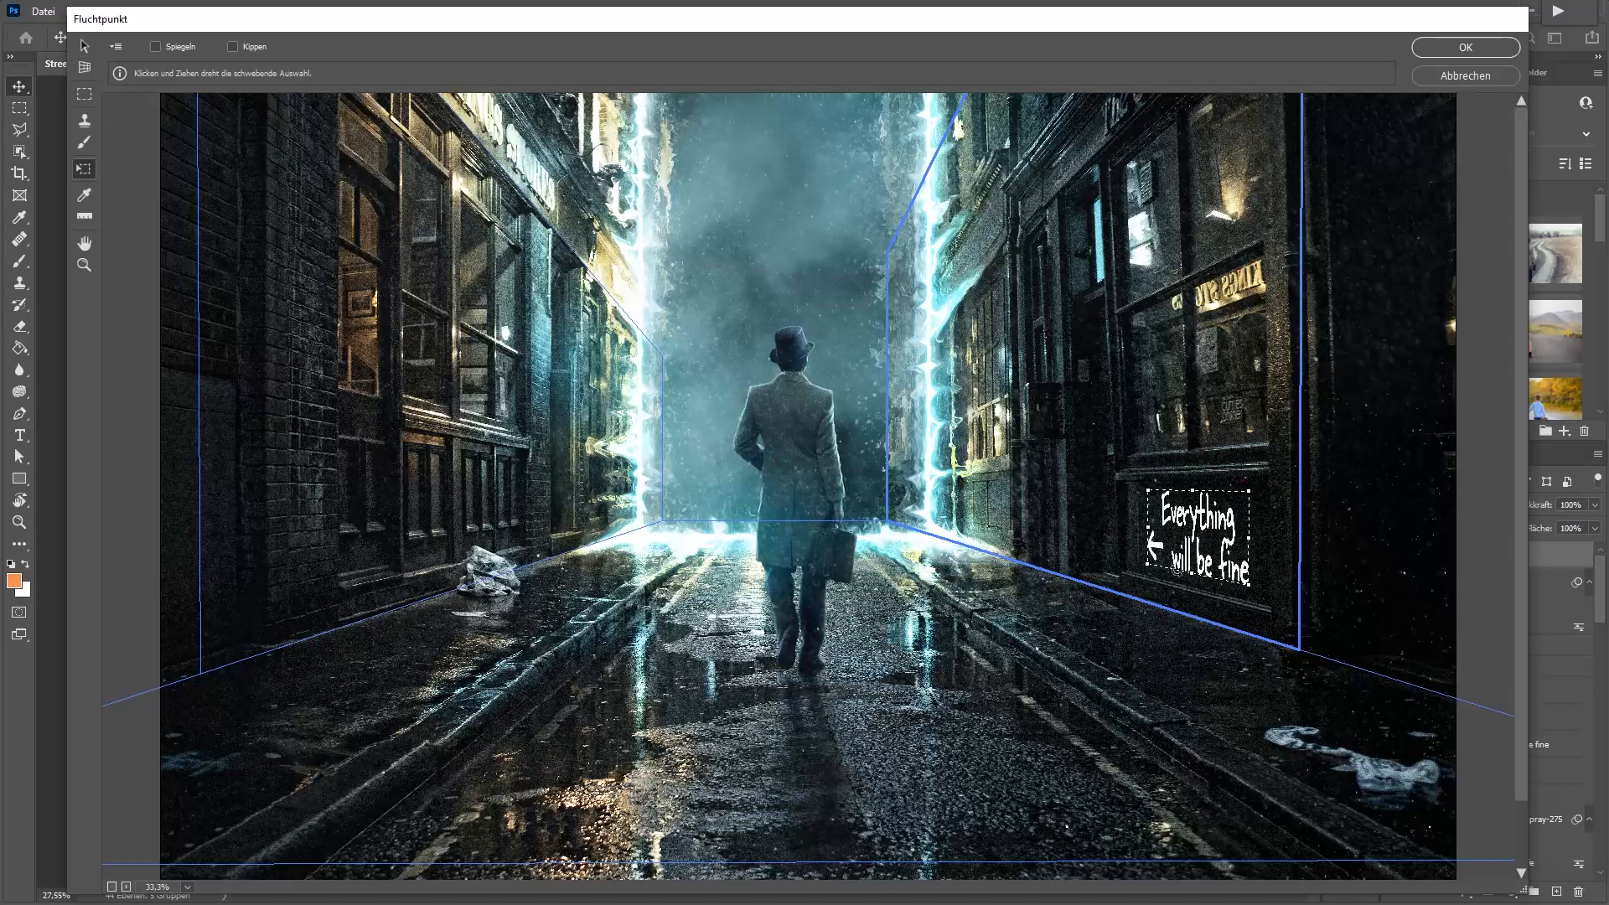
{"action": "left_click_drag", "start_coordinate": [1110, 538], "coordinate": [1221, 571]}
{"action": "mouse_move", "coordinate": [1256, 494]}
{"action": "left_mouse_down"}
{"action": "mouse_move", "coordinate": [1263, 401]}
{"action": "mouse_move", "coordinate": [1238, 504]}
{"action": "left_mouse_up"}
{"action": "mouse_move", "coordinate": [1183, 550]}
{"action": "left_mouse_down"}
{"action": "mouse_move", "coordinate": [1215, 534]}
{"action": "mouse_move", "coordinate": [1164, 561]}
{"action": "left_mouse_up"}
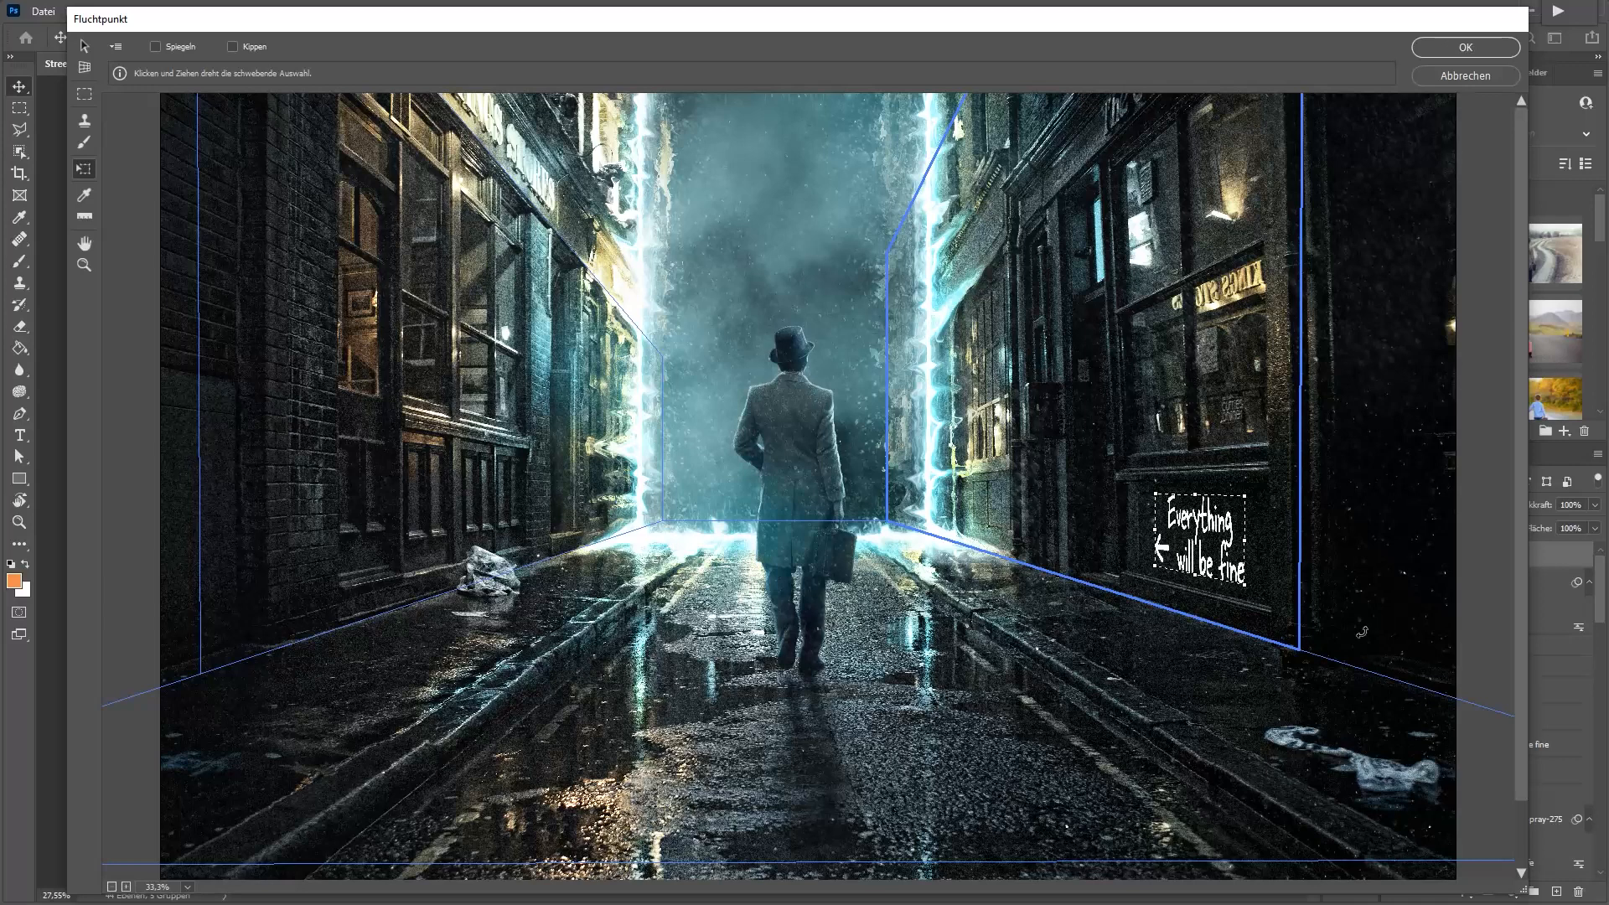
{"action": "left_click_drag", "start_coordinate": [1246, 495], "coordinate": [1215, 543]}
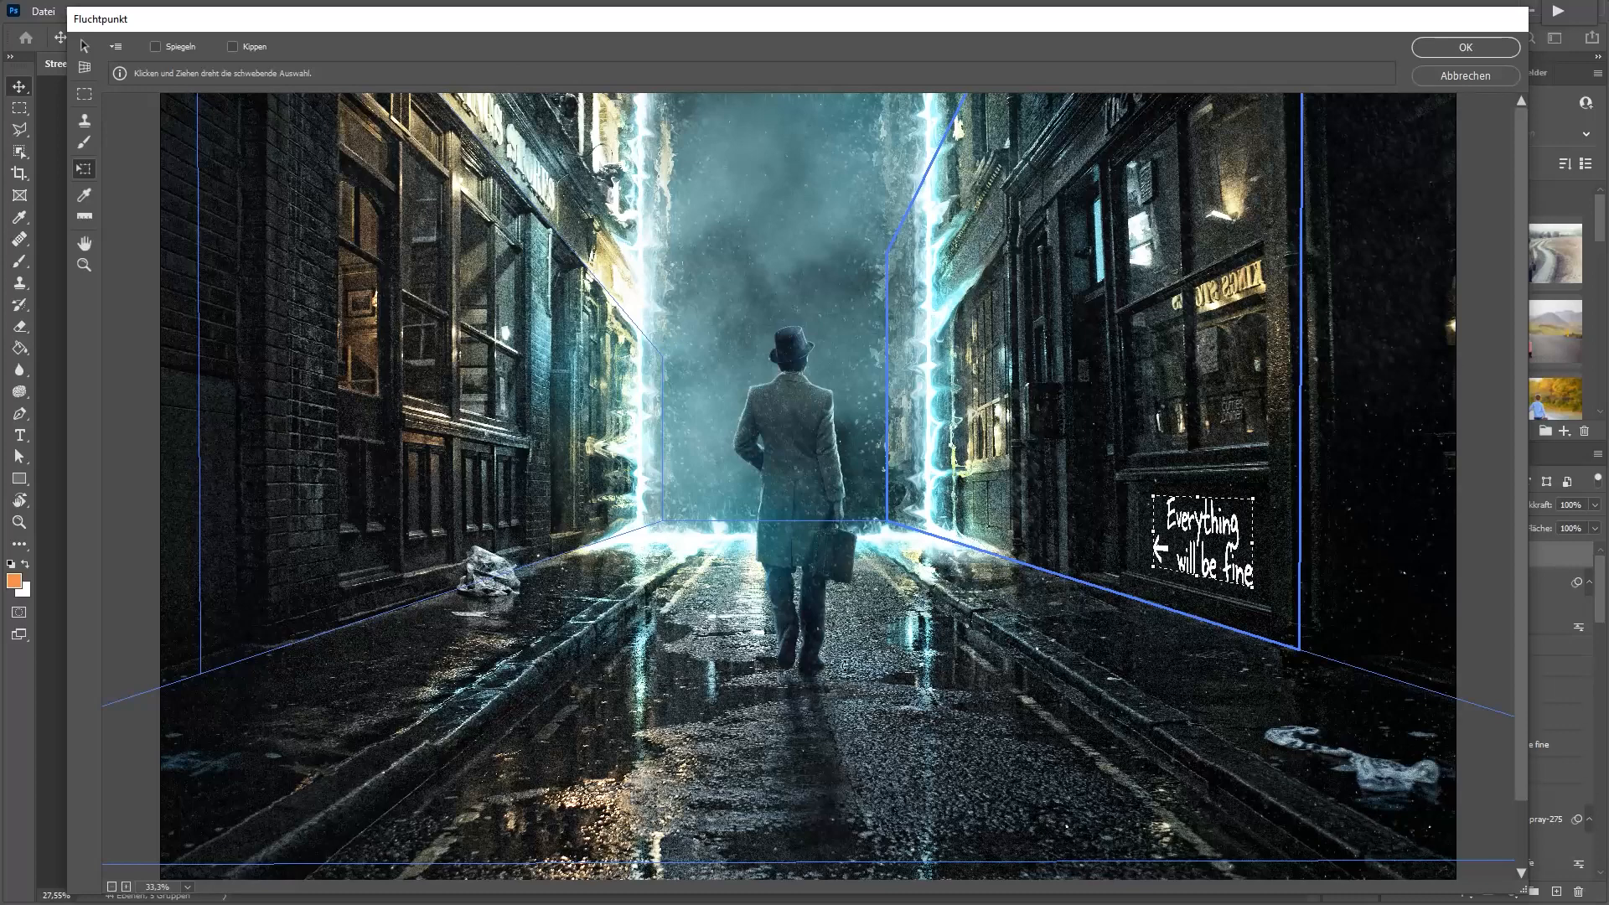
{"action": "left_click", "coordinate": [1464, 48]}
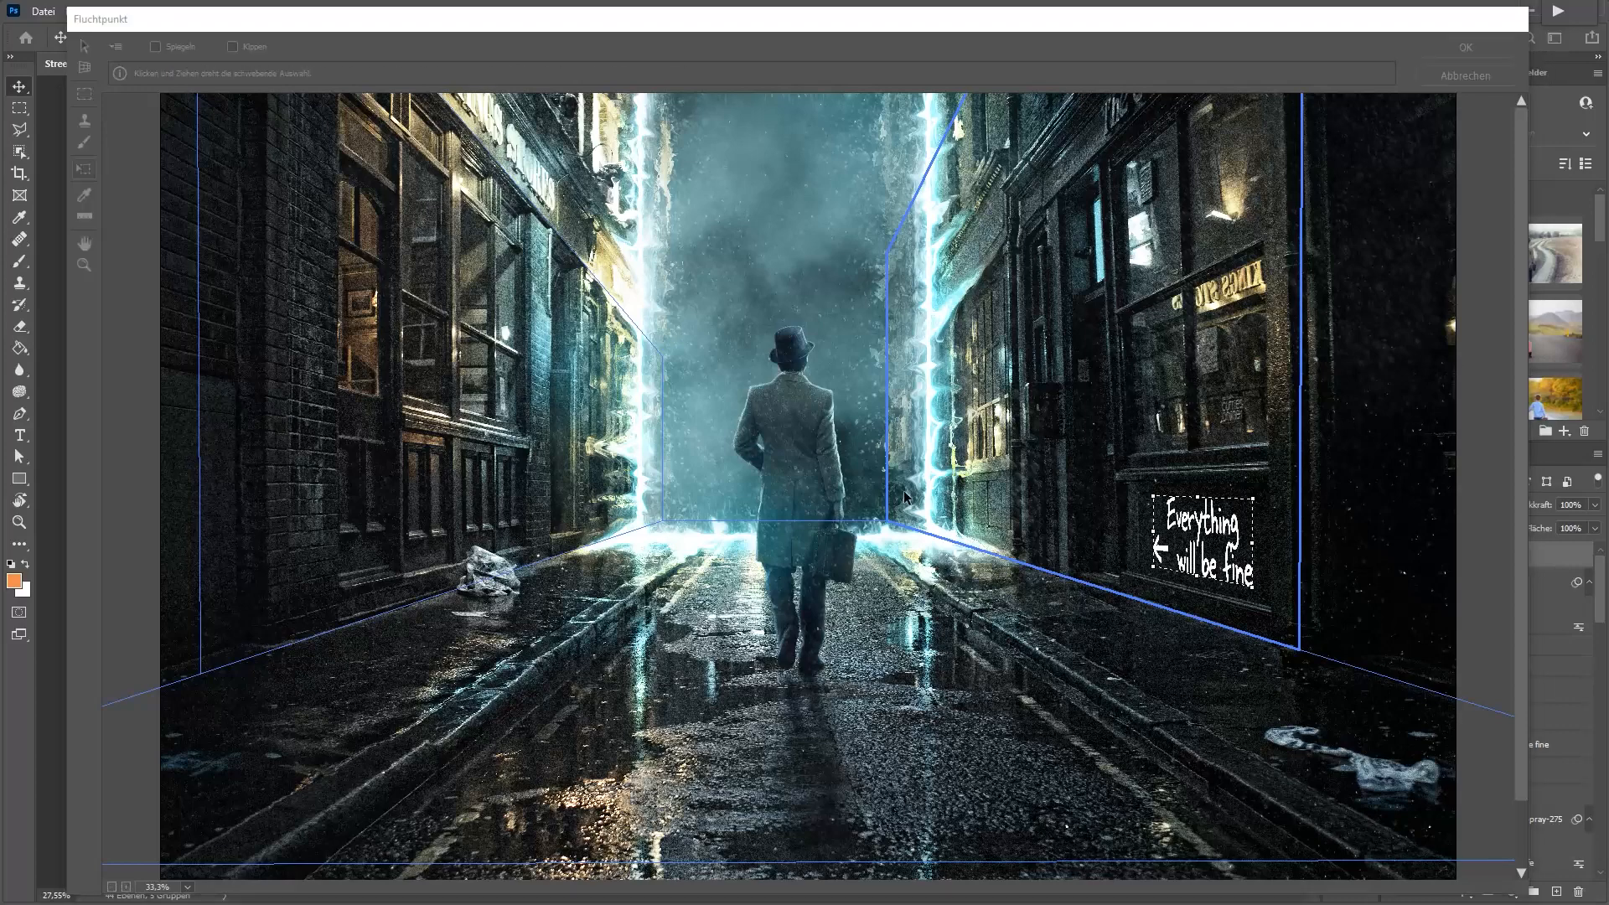
Compare the wall panel with and without the perspective lettering on layer Ebene 16
{"action": "left_click_drag", "start_coordinate": [950, 505], "coordinate": [1251, 546]}
{"action": "left_click", "coordinate": [1394, 556]}
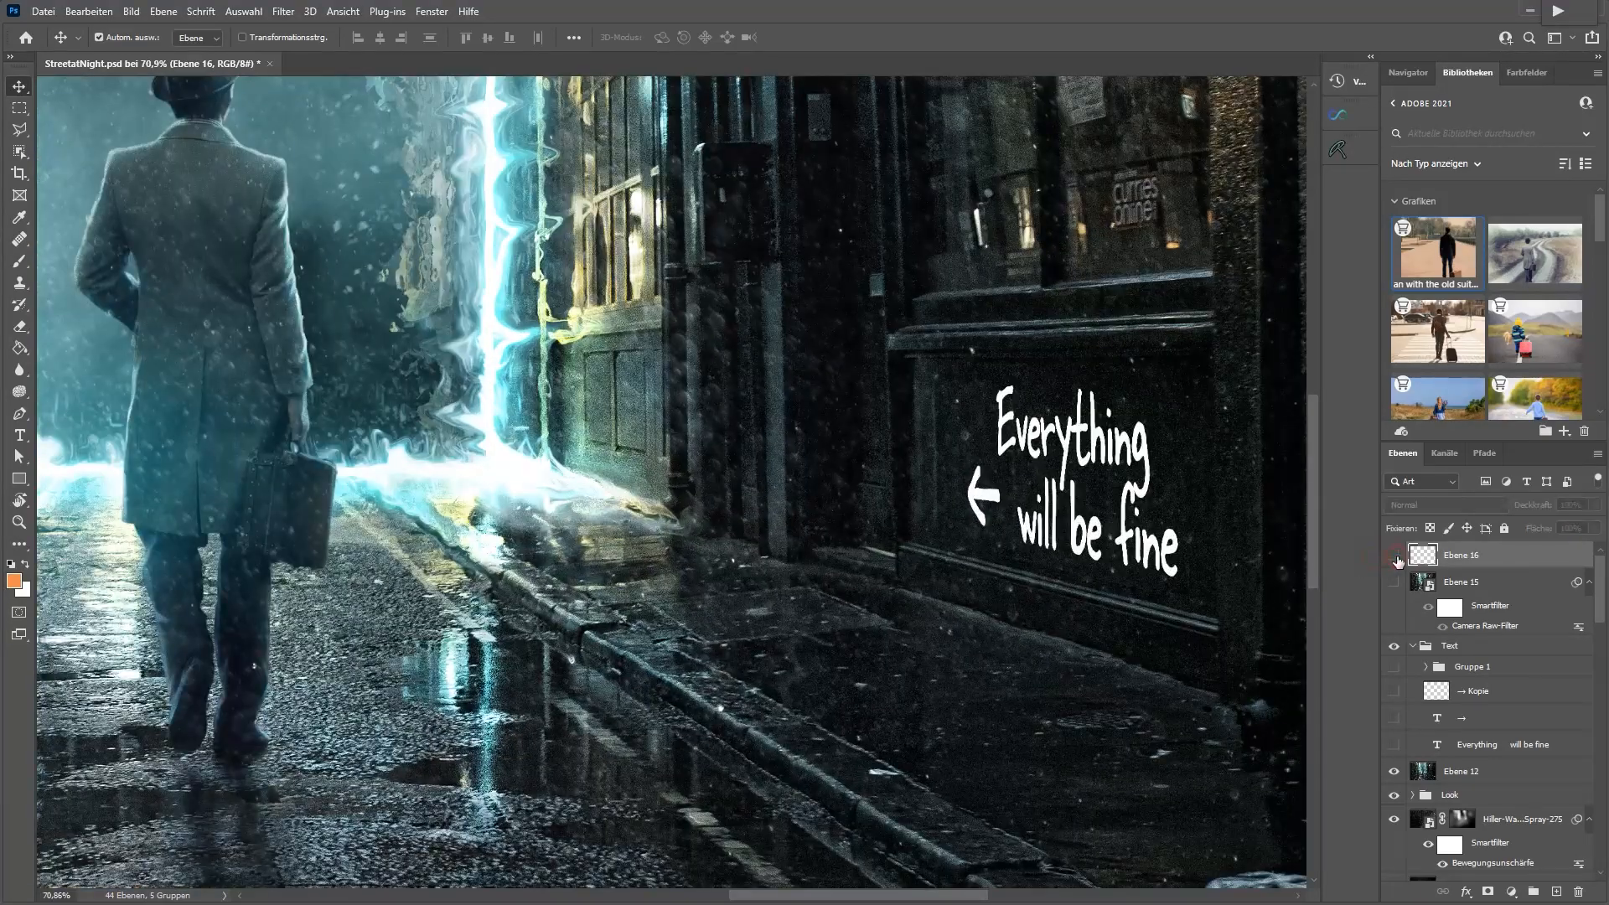
{"action": "left_click", "coordinate": [1394, 556]}
{"action": "scroll", "coordinate": [1106, 537], "scroll_direction": "down", "scroll_amount": 3}
{"action": "scroll", "coordinate": [1109, 540], "scroll_direction": "down", "scroll_amount": 3}
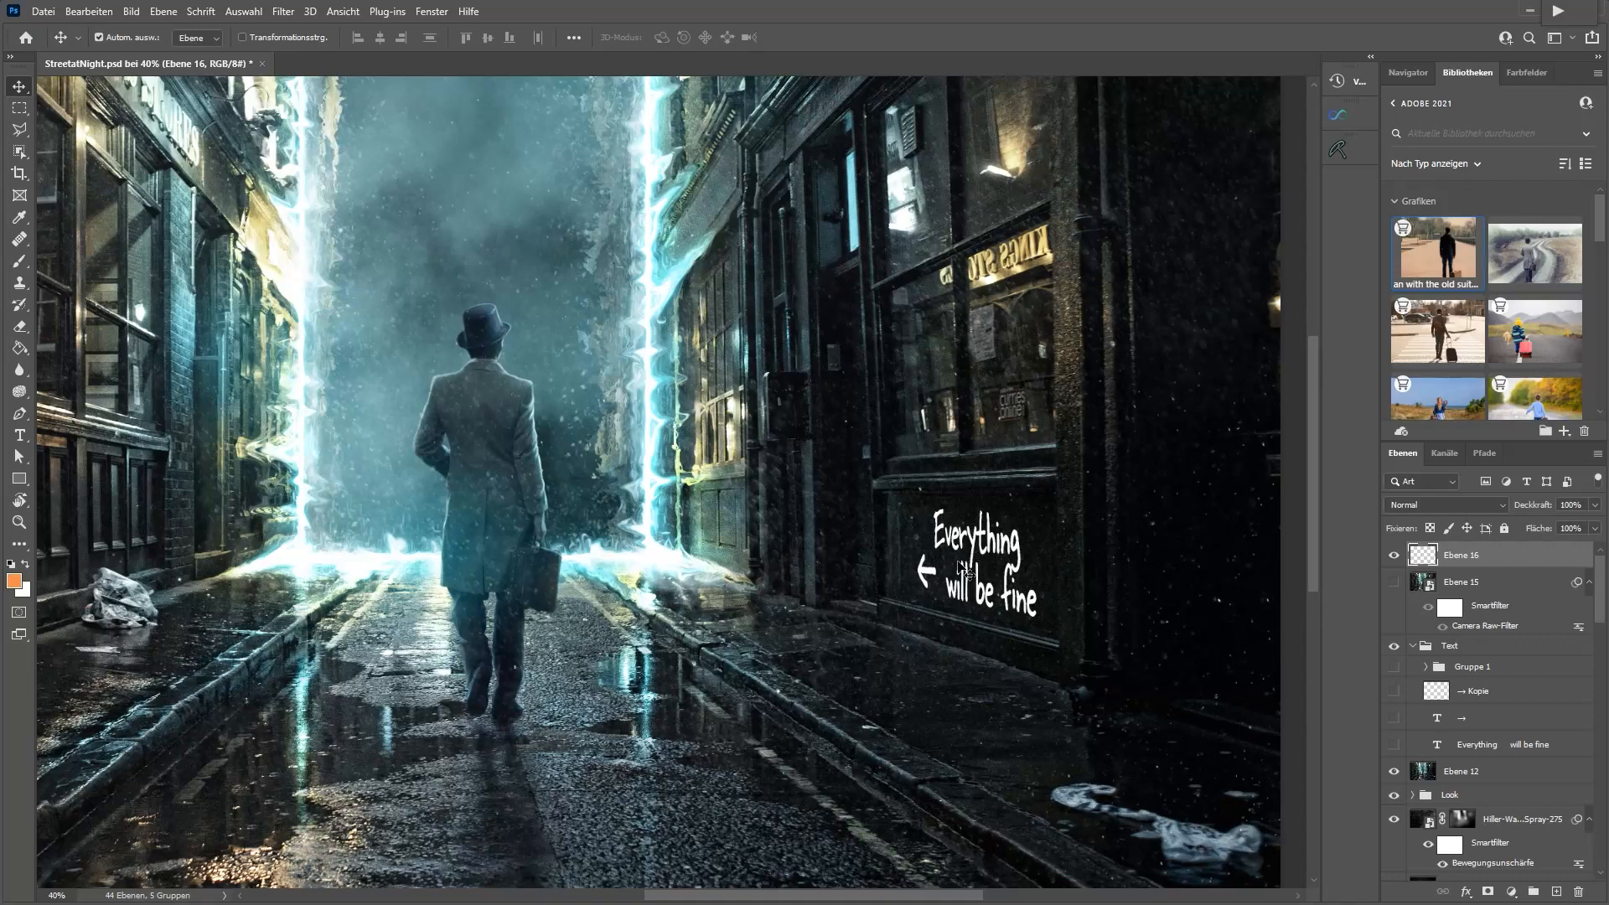
Review the perspective planes on the street and both facades in Vanishing Point, and close the filter without applying it
{"action": "left_click", "coordinate": [284, 12]}
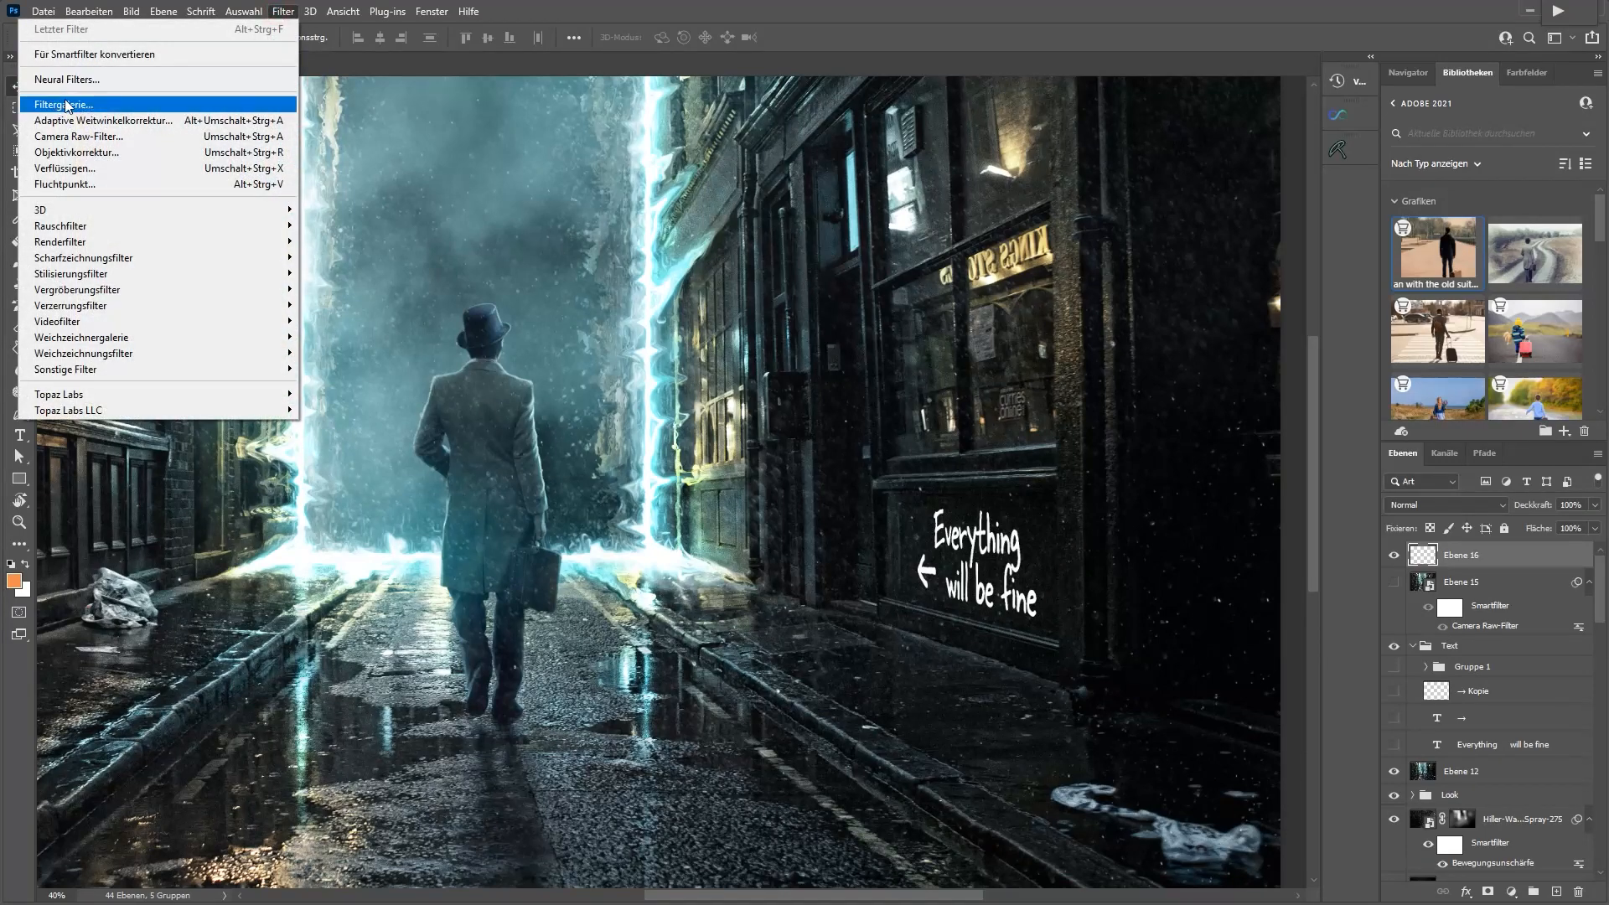
{"action": "left_click", "coordinate": [122, 191]}
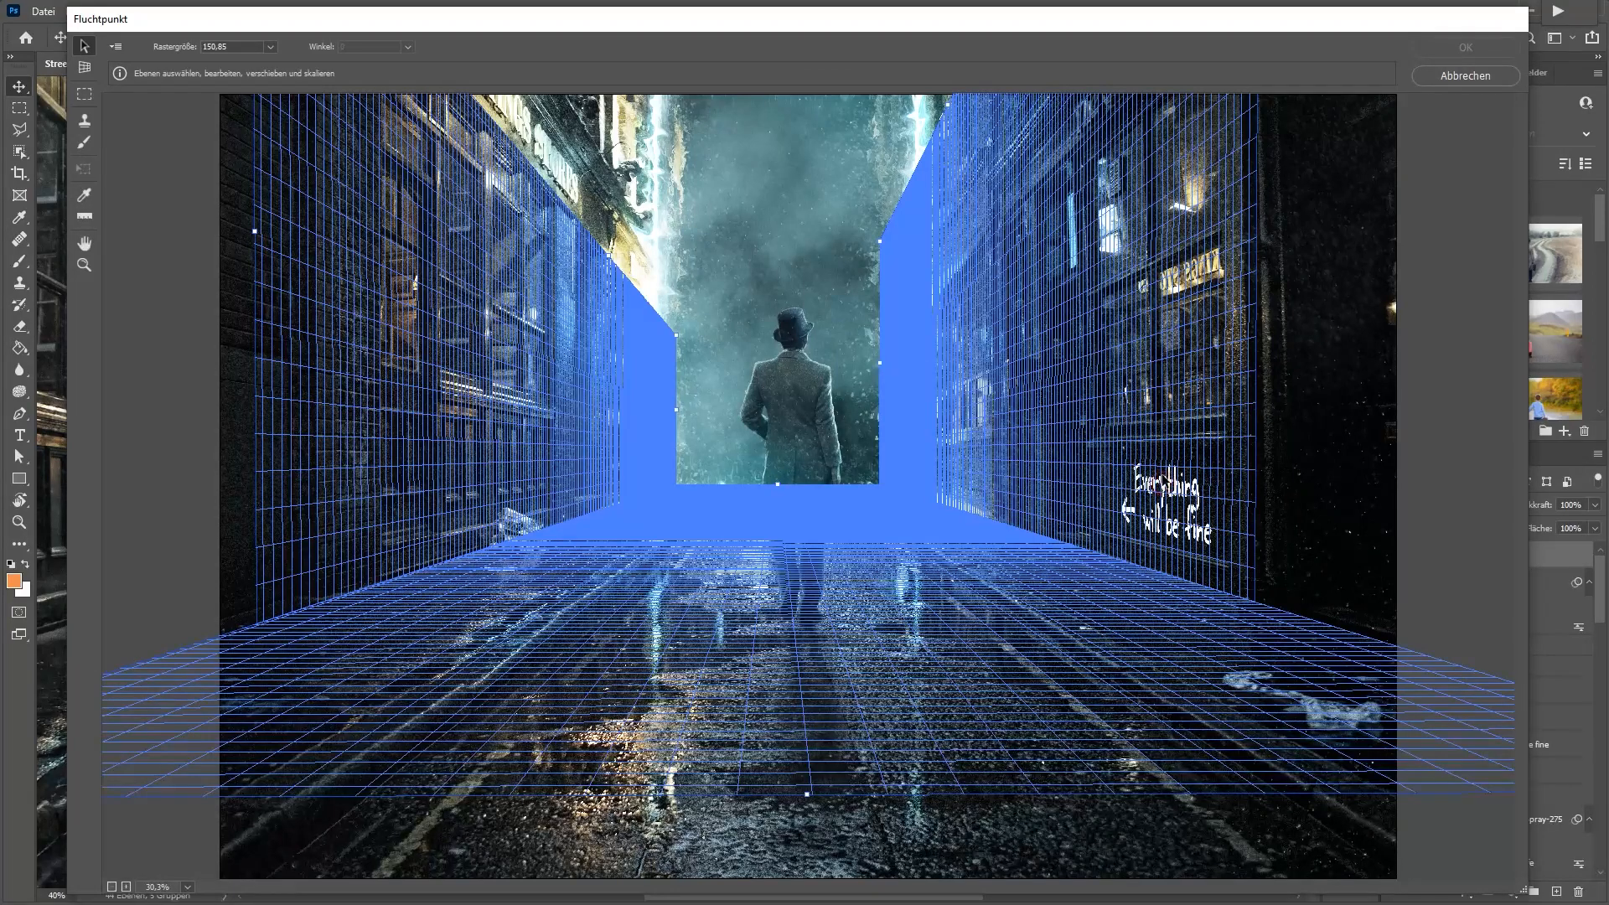
{"action": "left_click", "coordinate": [1473, 79]}
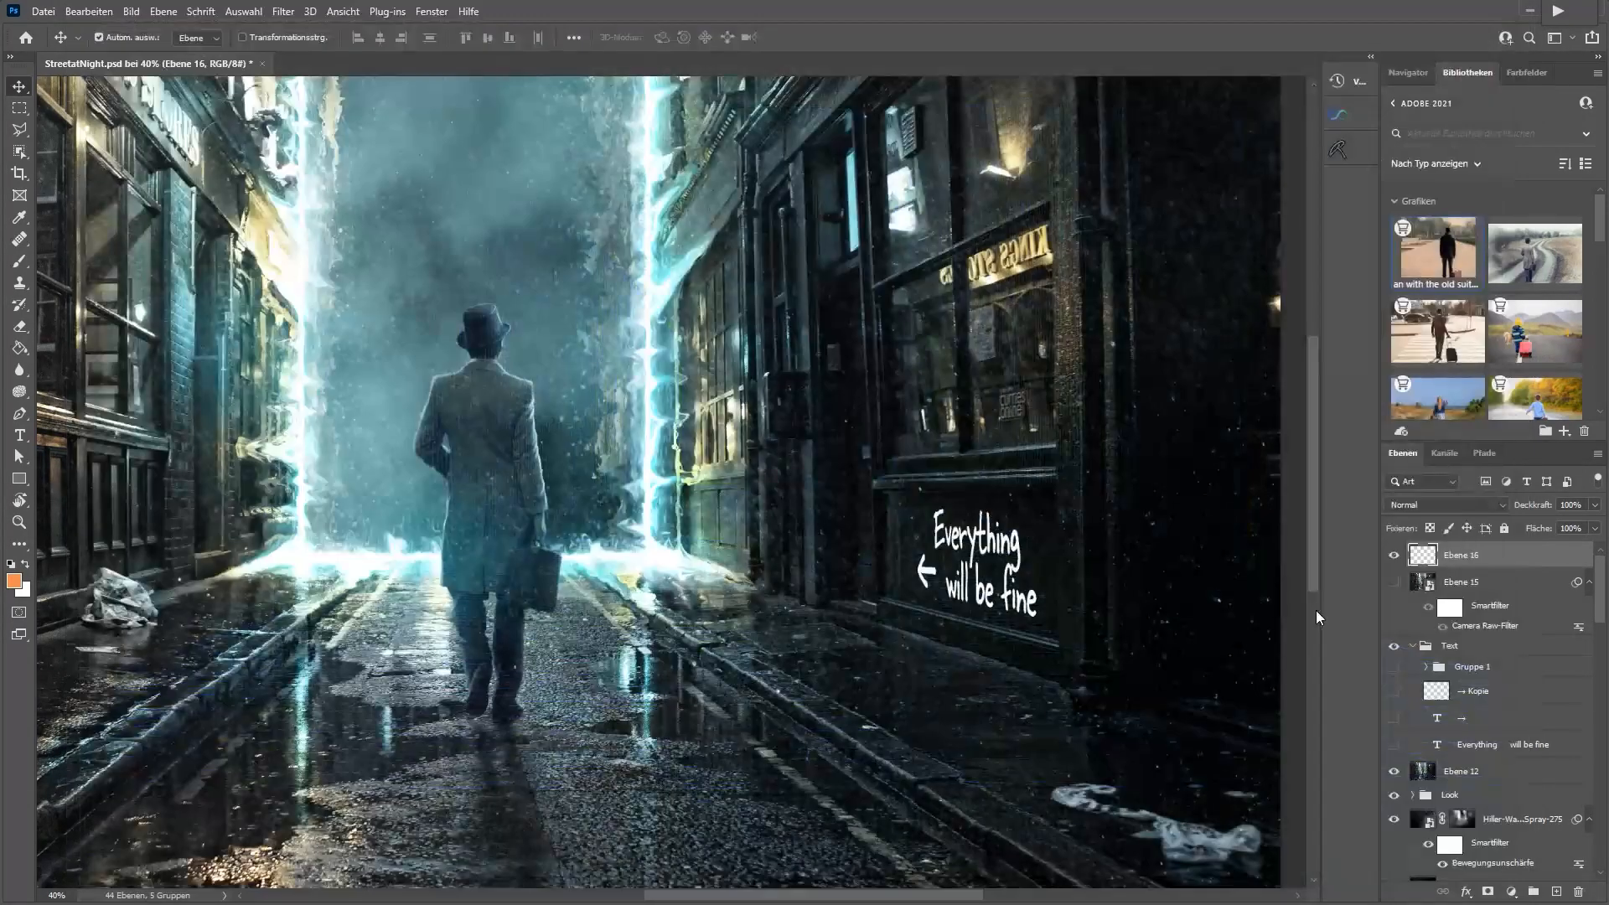
Set the lettering layer Ebene 16 to the Ineinanderkopieren (Overlay) blend mode and duplicate the layer to strengthen the effect
{"action": "scroll", "coordinate": [976, 578], "scroll_direction": "up", "scroll_amount": 1}
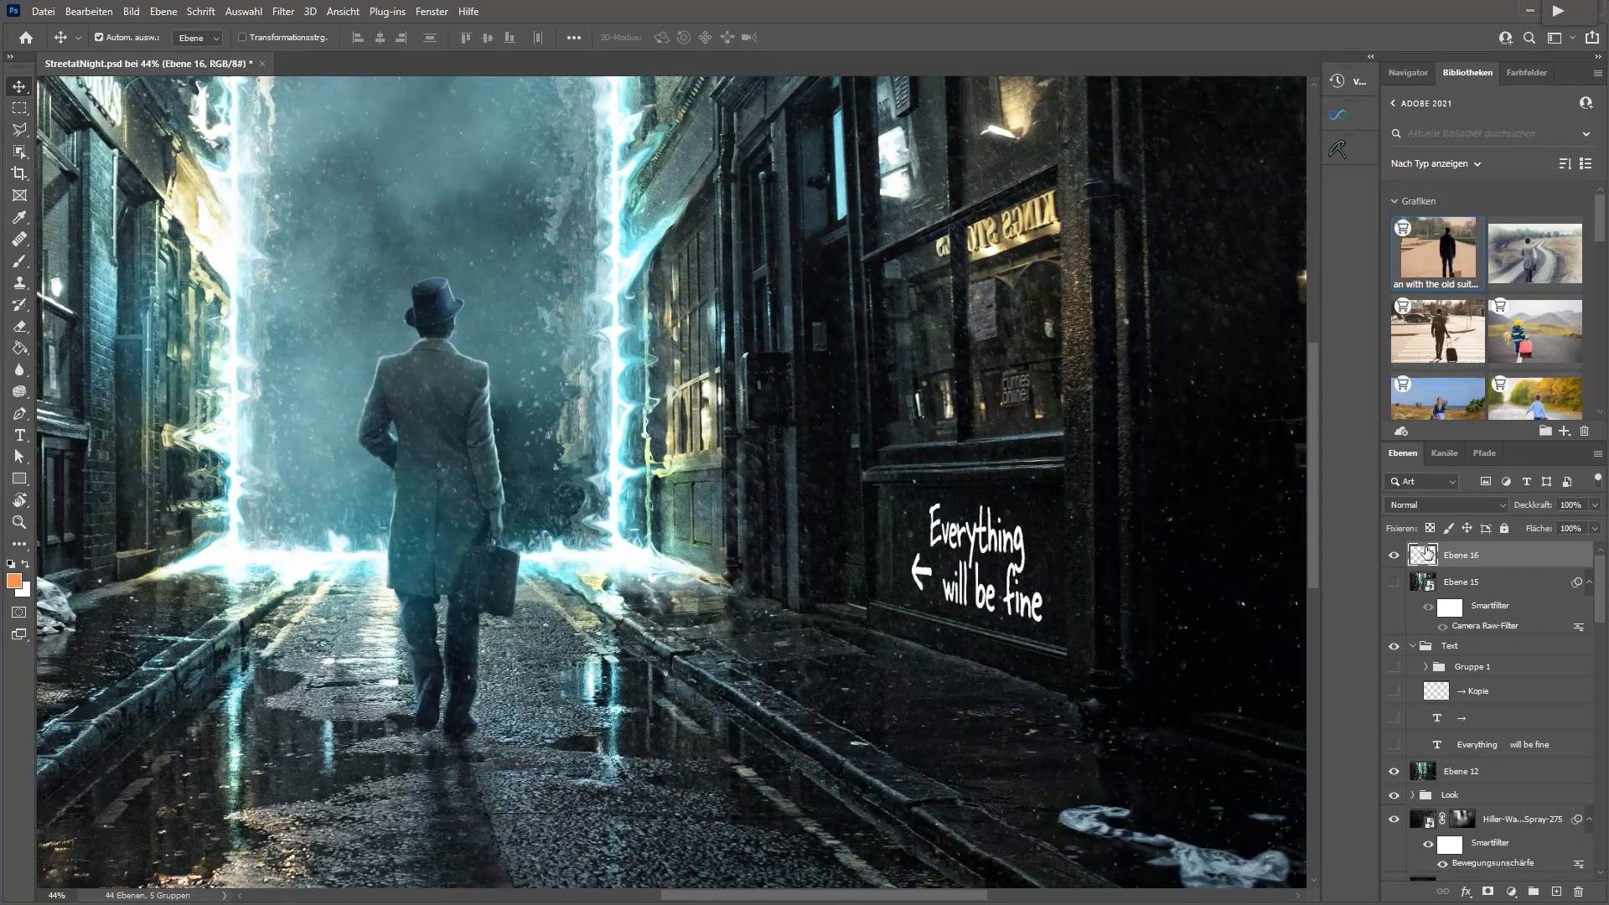
{"action": "scroll", "coordinate": [952, 617], "scroll_direction": "up", "scroll_amount": 1}
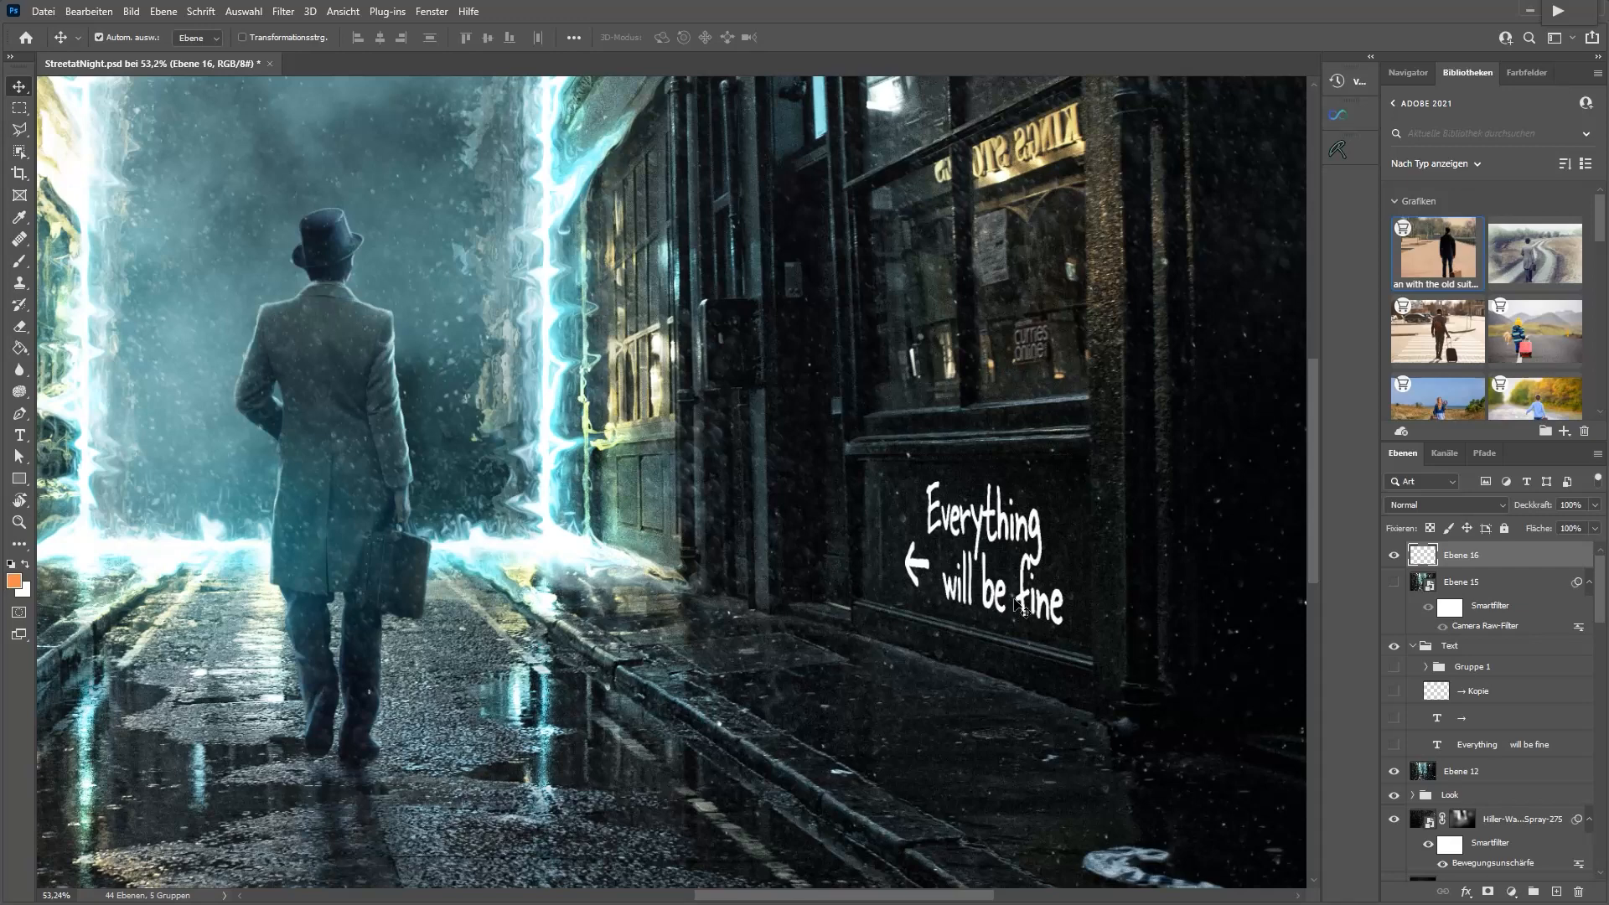
{"action": "scroll", "coordinate": [1023, 605], "scroll_direction": "up", "scroll_amount": 1}
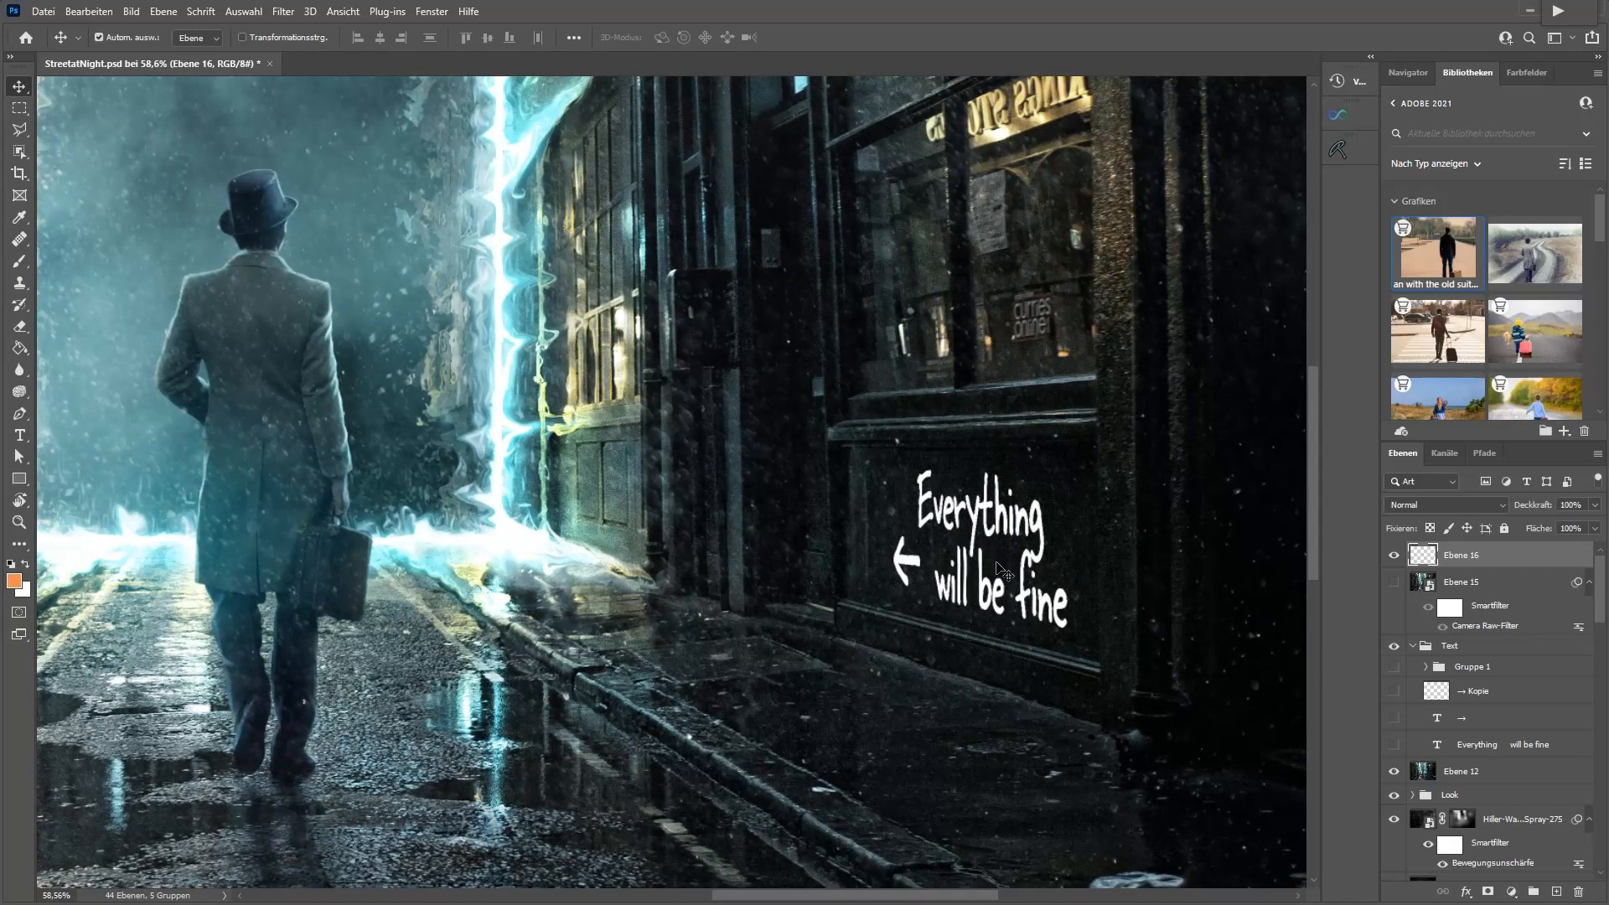
{"action": "scroll", "coordinate": [1002, 574], "scroll_direction": "up", "scroll_amount": 3}
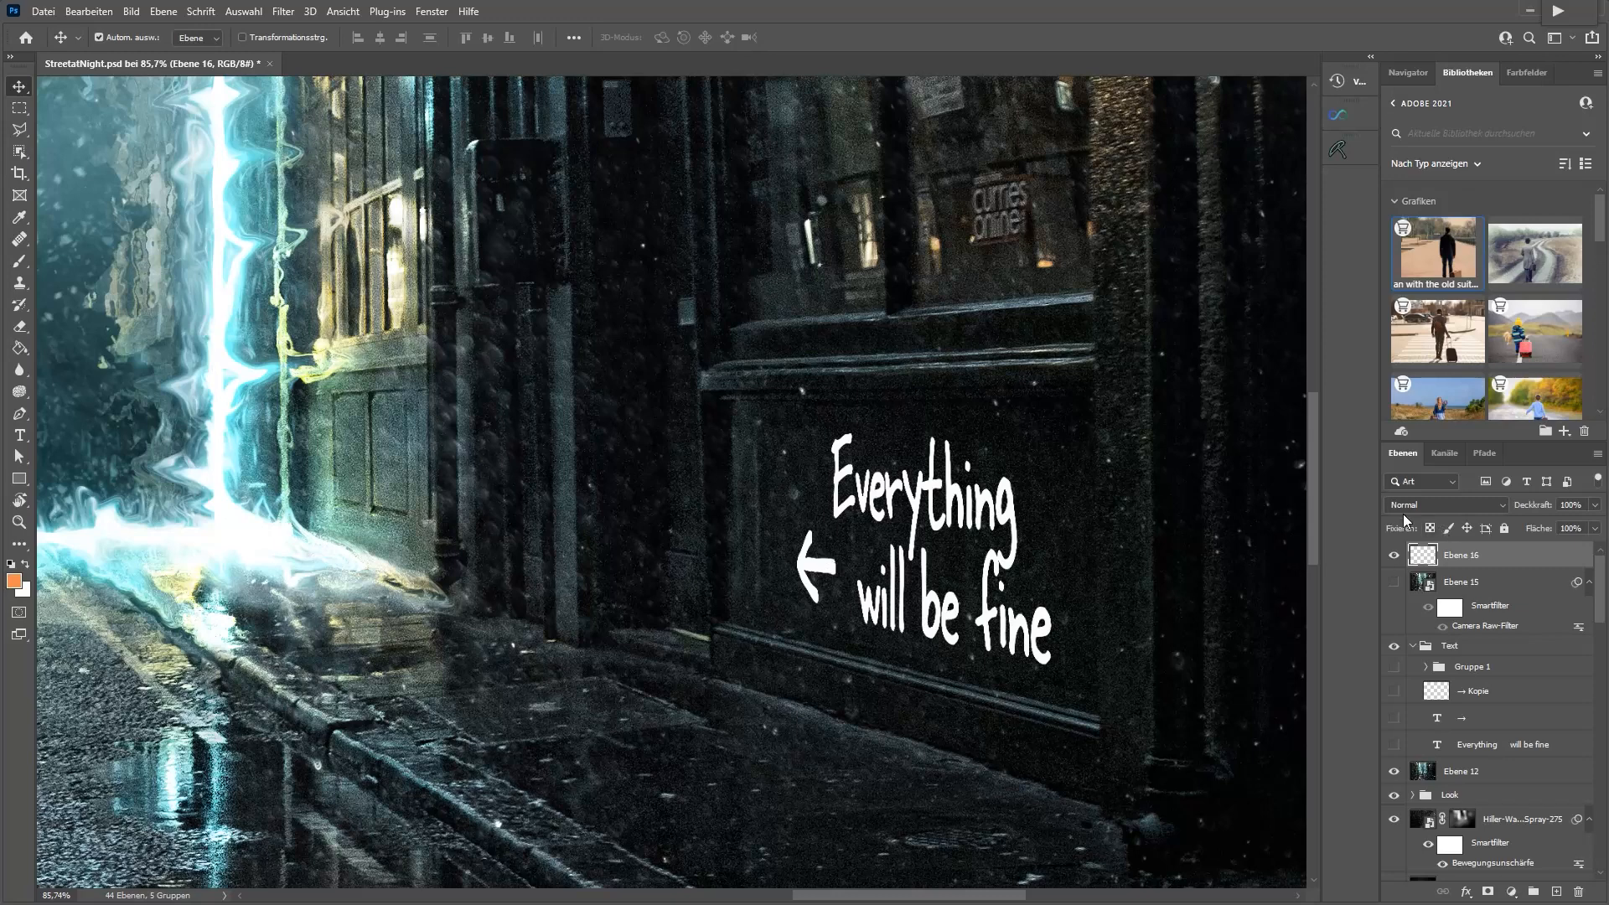
{"action": "scroll", "coordinate": [892, 469], "scroll_direction": "down", "scroll_amount": 2}
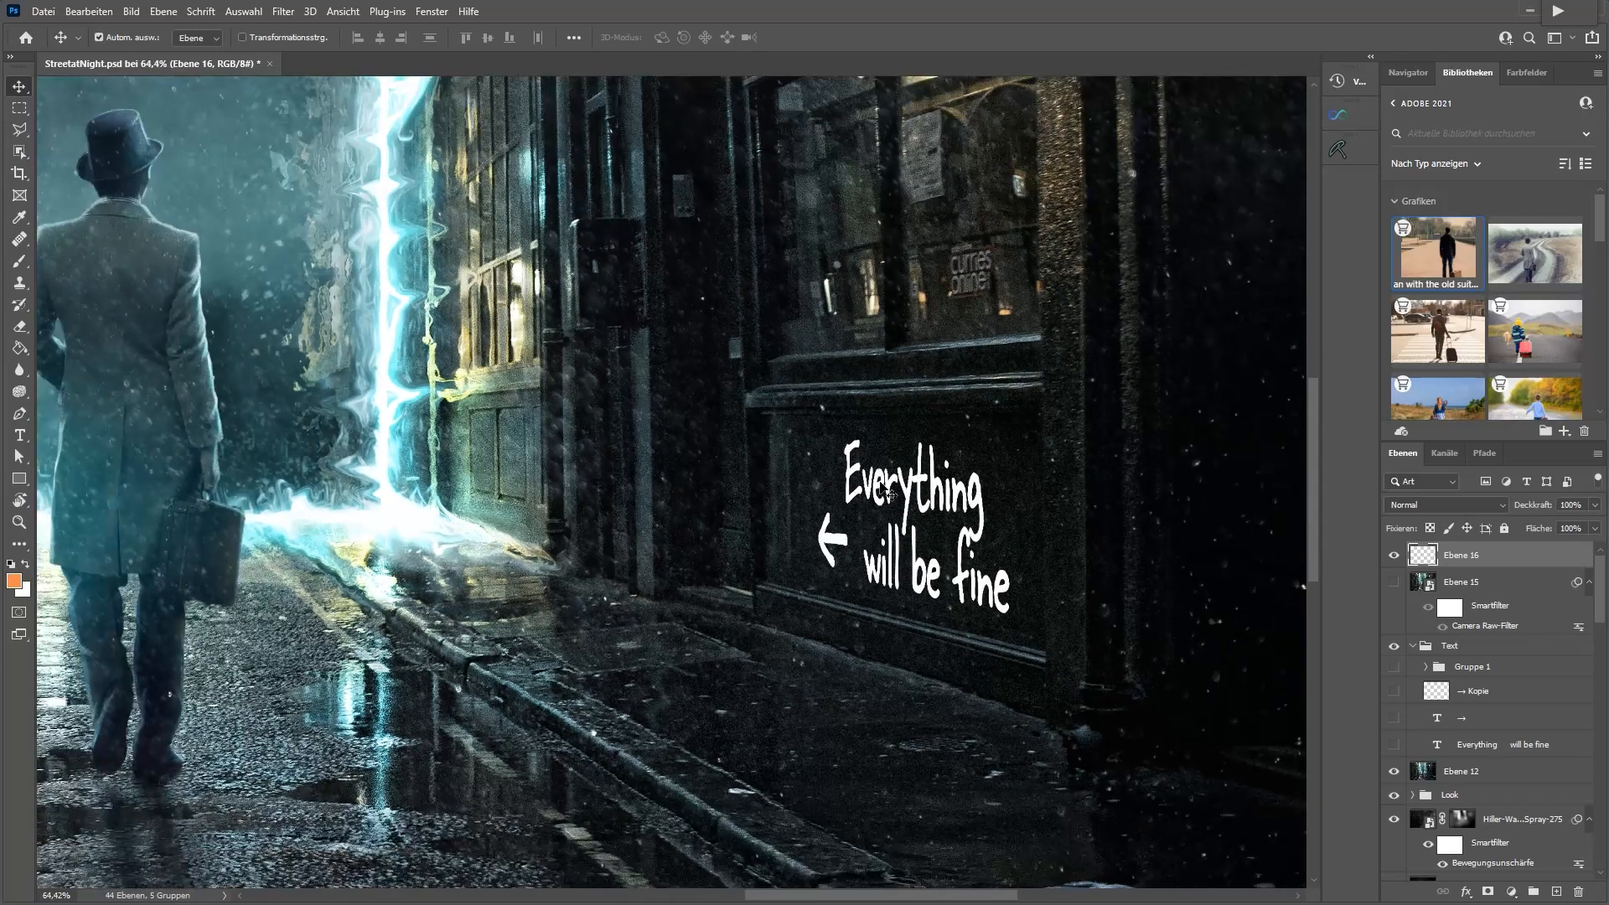
{"action": "scroll", "coordinate": [899, 479], "scroll_direction": "up", "scroll_amount": 2}
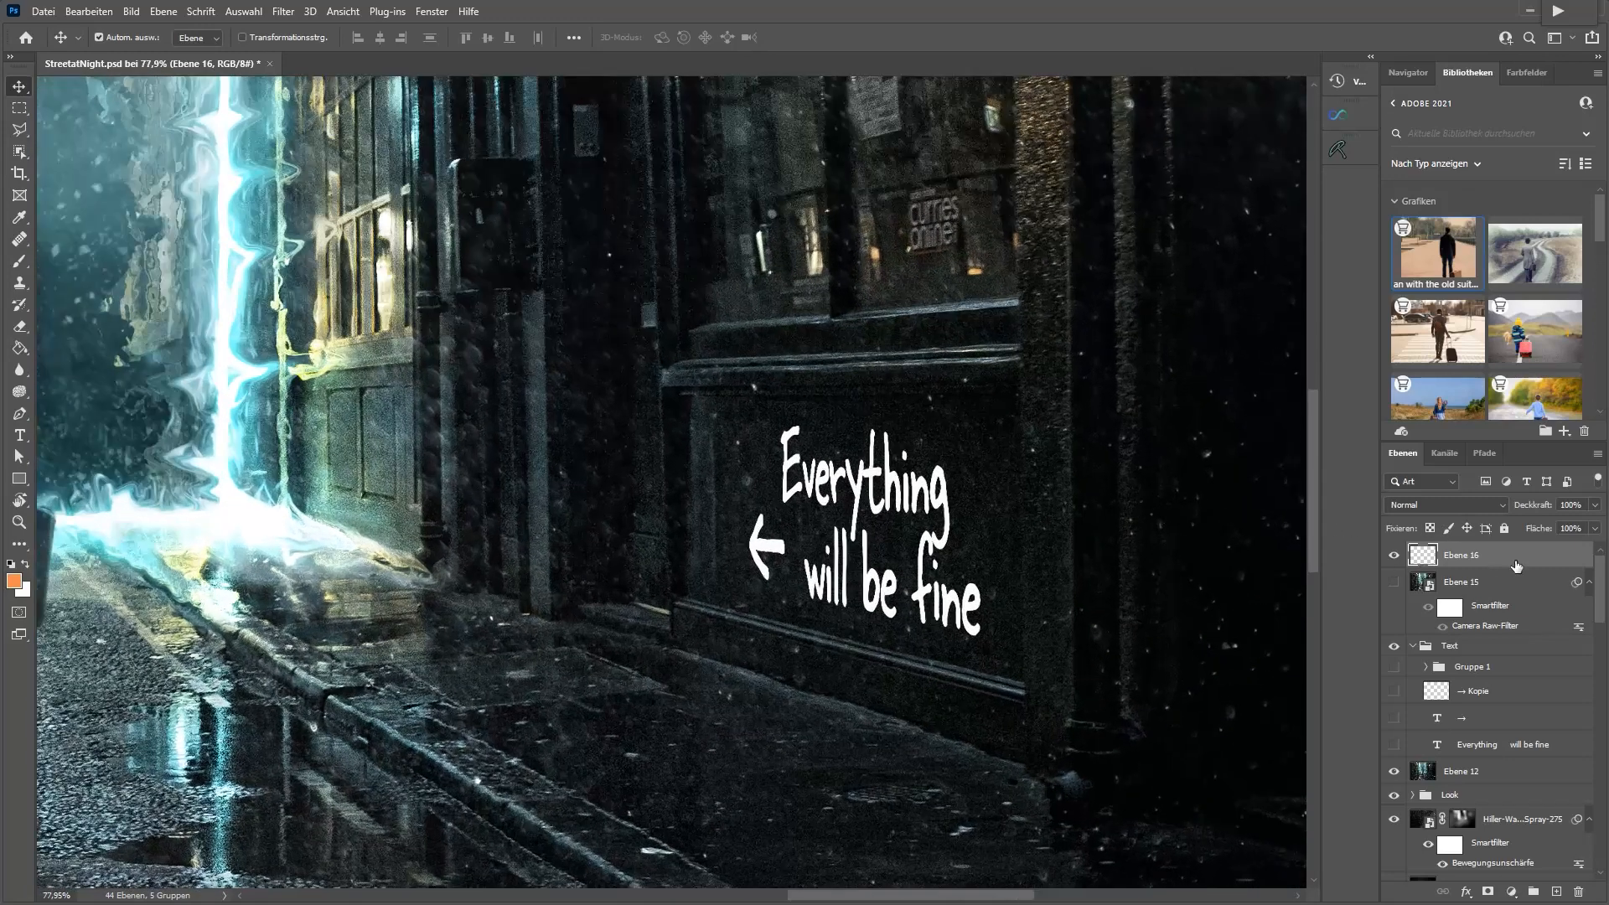
{"action": "scroll", "coordinate": [893, 519], "scroll_direction": "up", "scroll_amount": 2}
{"action": "scroll", "coordinate": [893, 520], "scroll_direction": "up", "scroll_amount": 3}
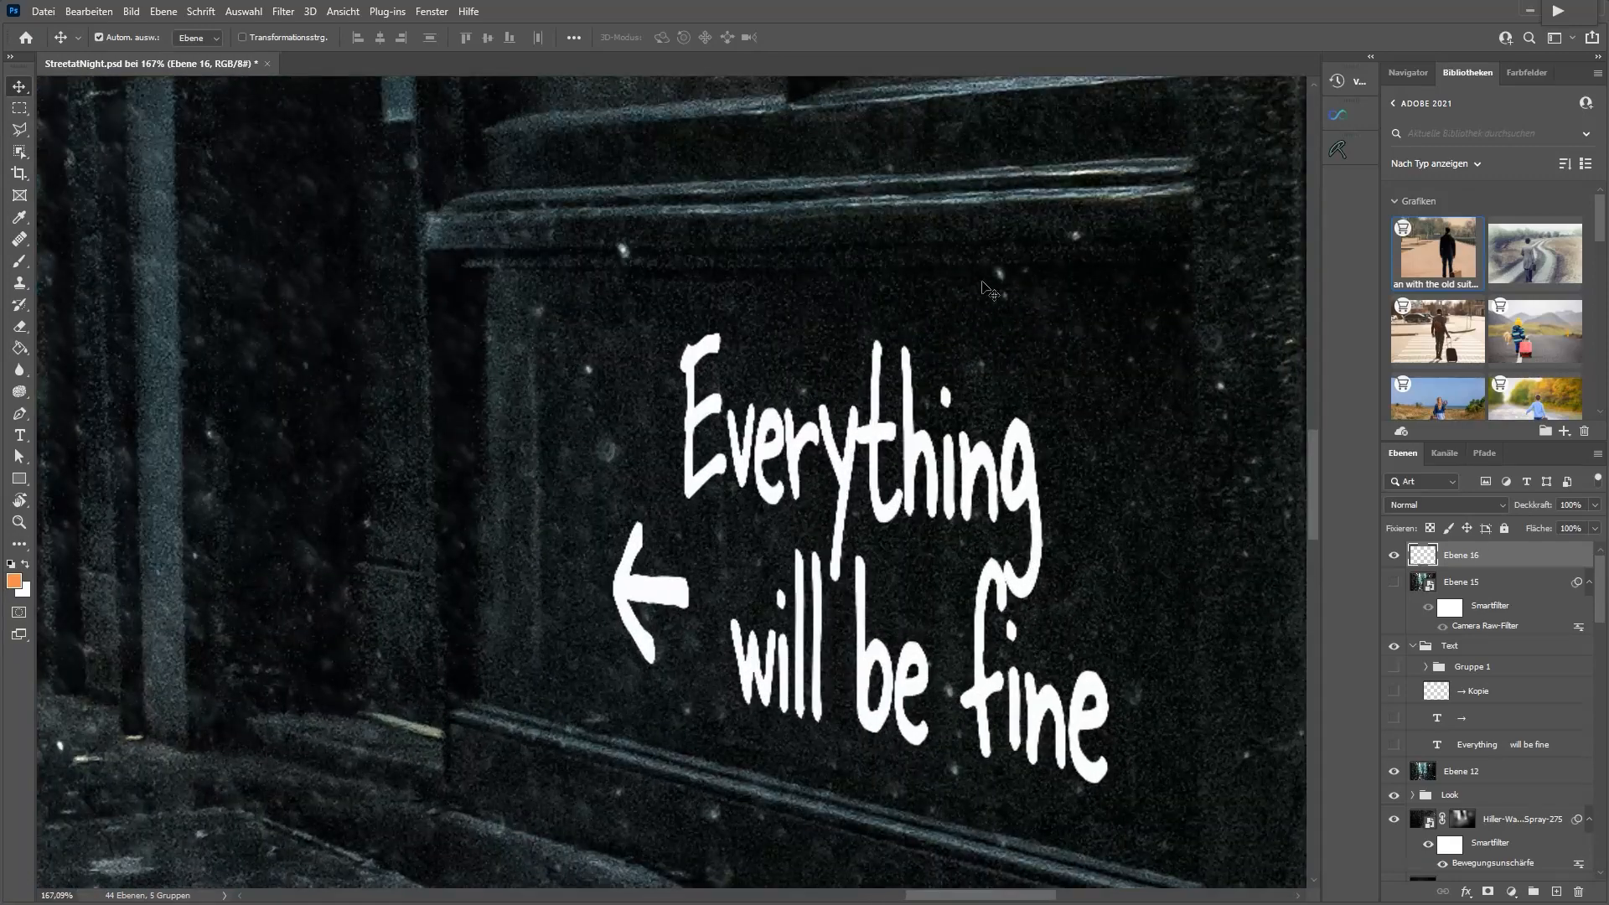
{"action": "left_click", "coordinate": [1416, 505]}
{"action": "left_click", "coordinate": [1428, 709]}
{"action": "key", "text": "ctrl+0"}
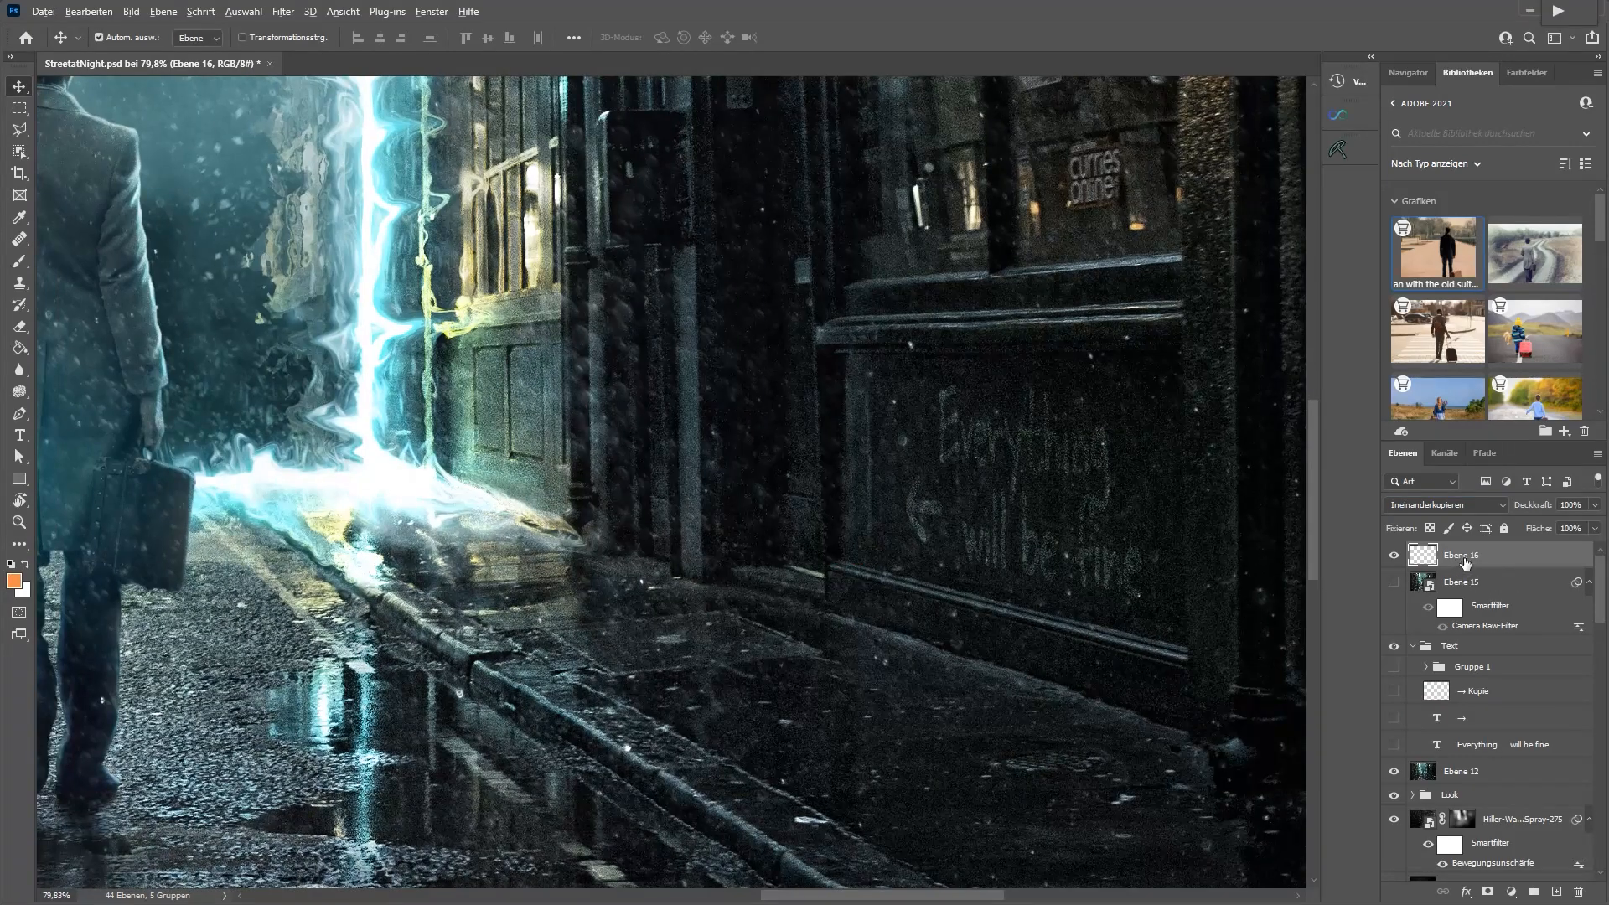
{"action": "key", "text": "ctrl+j"}
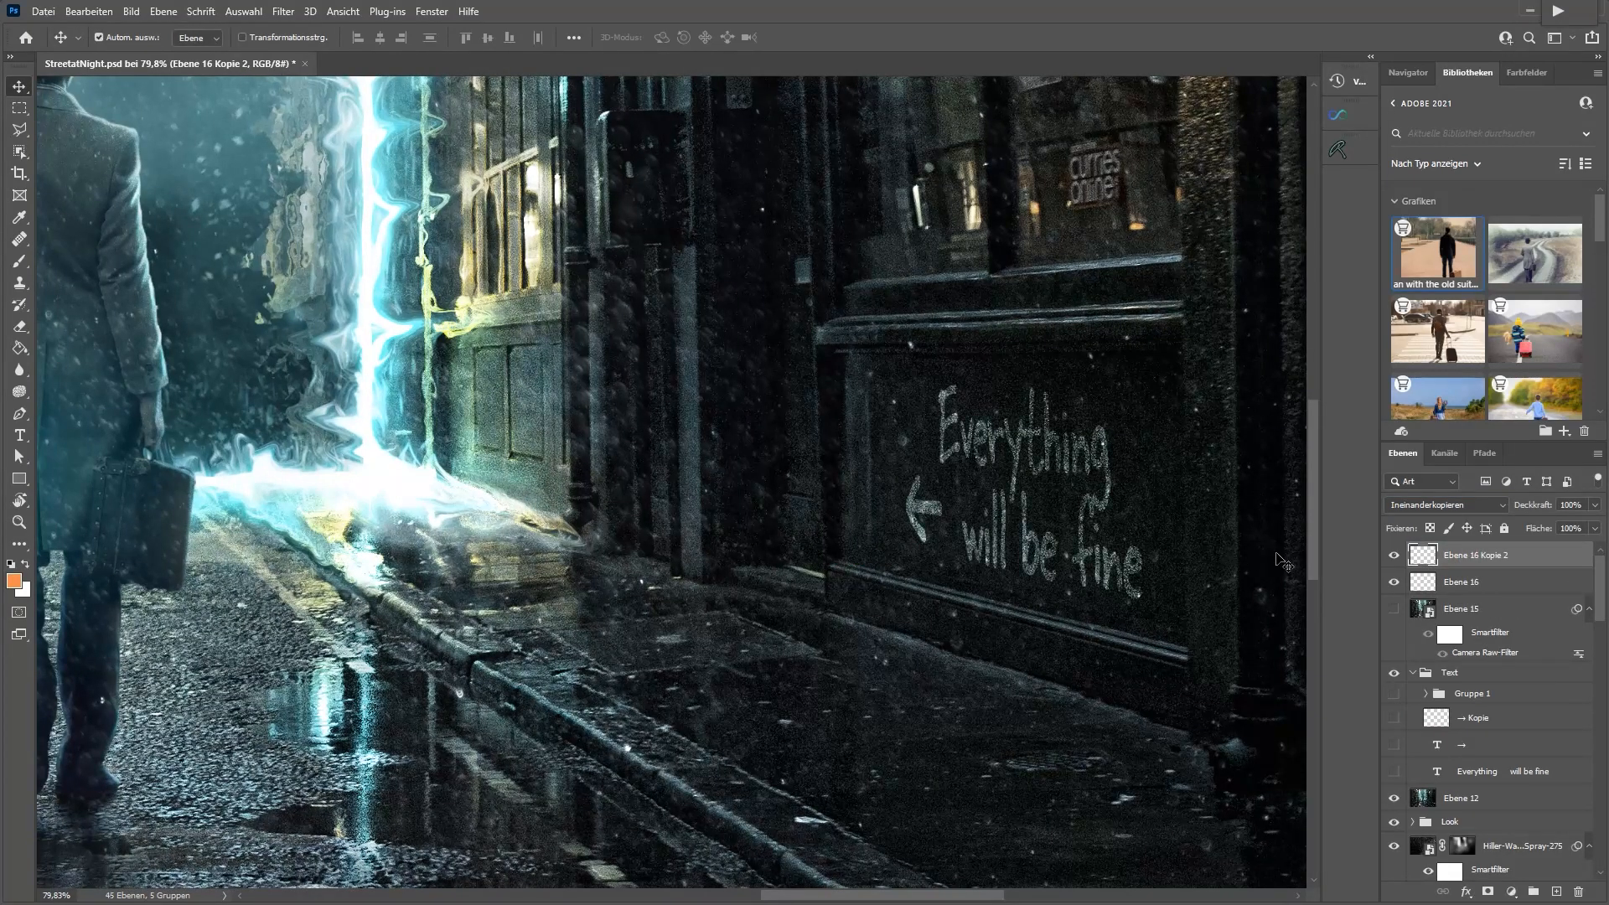
Examine how the blended lettering sits on the wall panel, both close up and in the full composite
{"action": "left_click", "coordinate": [1010, 495], "text": "ctrl+alt"}
{"action": "left_click", "coordinate": [997, 501], "text": "ctrl+alt"}
{"action": "left_click_drag", "start_coordinate": [1000, 498], "coordinate": [867, 529]}
{"action": "left_click", "coordinate": [1102, 496], "text": "ctrl+alt"}
{"action": "left_click", "coordinate": [1103, 498], "text": "ctrl+alt"}
{"action": "scroll", "coordinate": [862, 529], "scroll_direction": "down", "scroll_amount": 3}
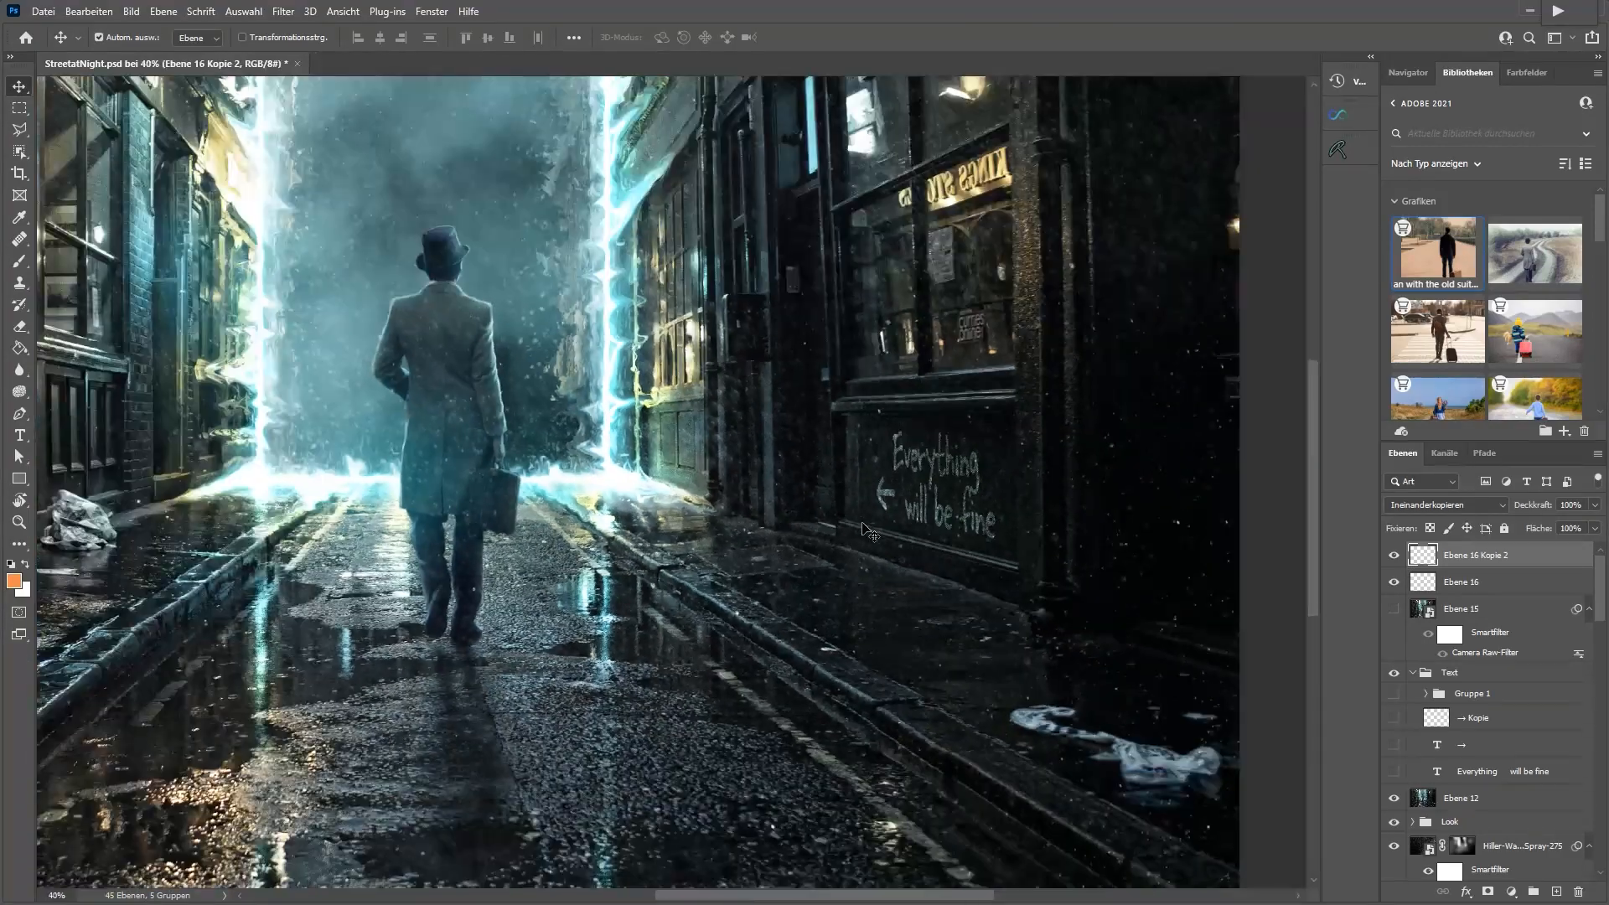
{"action": "scroll", "coordinate": [834, 532], "scroll_direction": "down", "scroll_amount": 2}
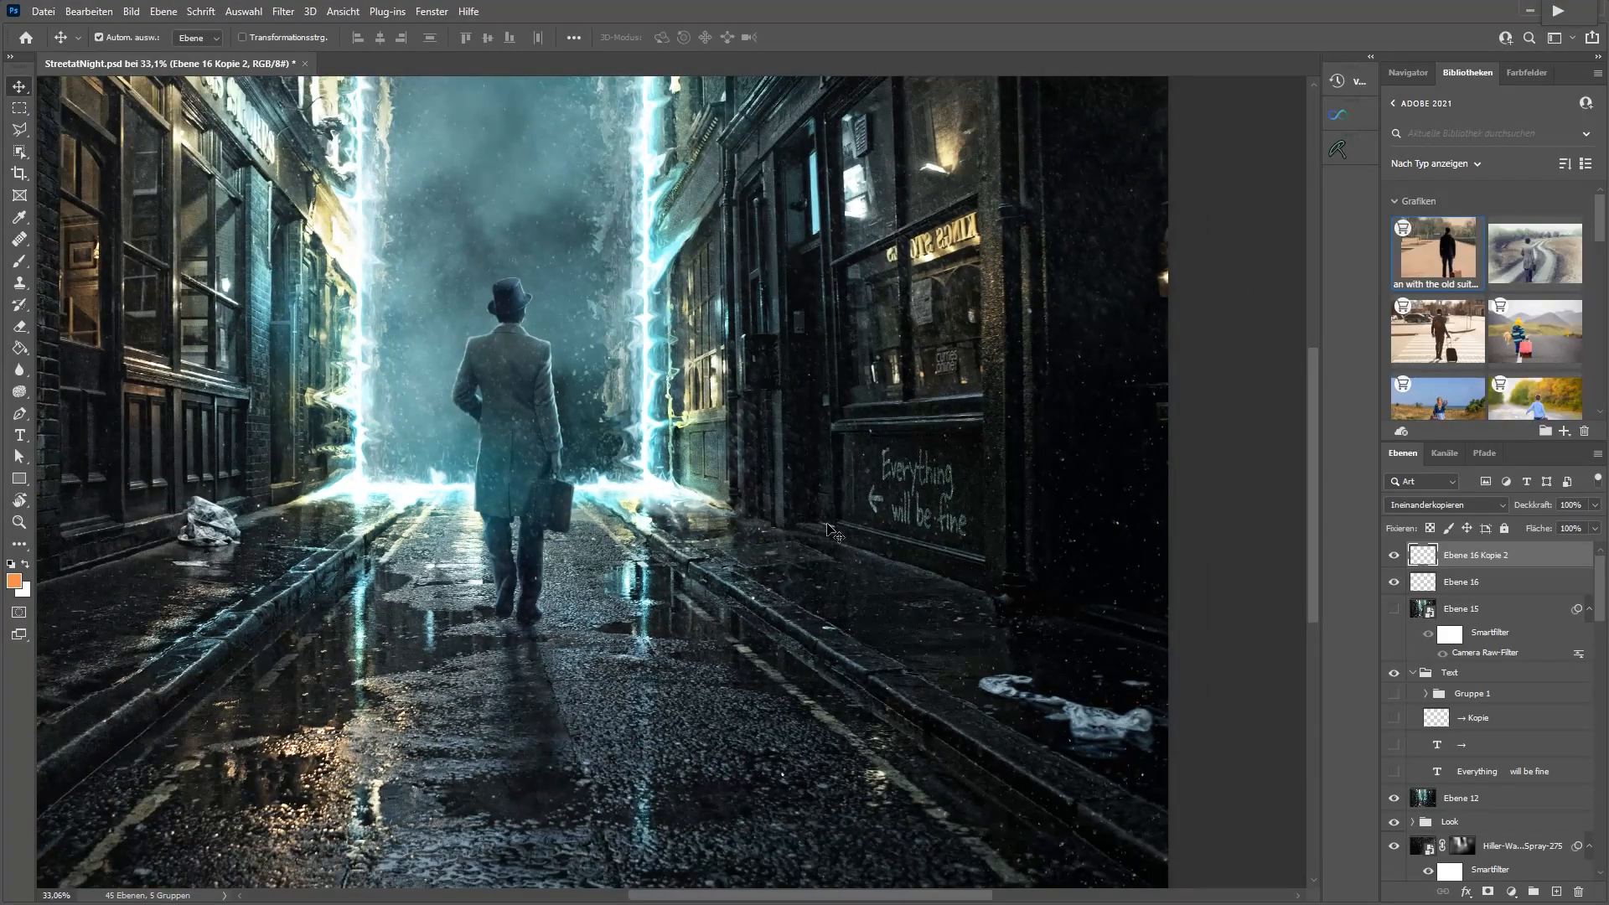
{"action": "scroll", "coordinate": [823, 522], "scroll_direction": "down", "scroll_amount": 1}
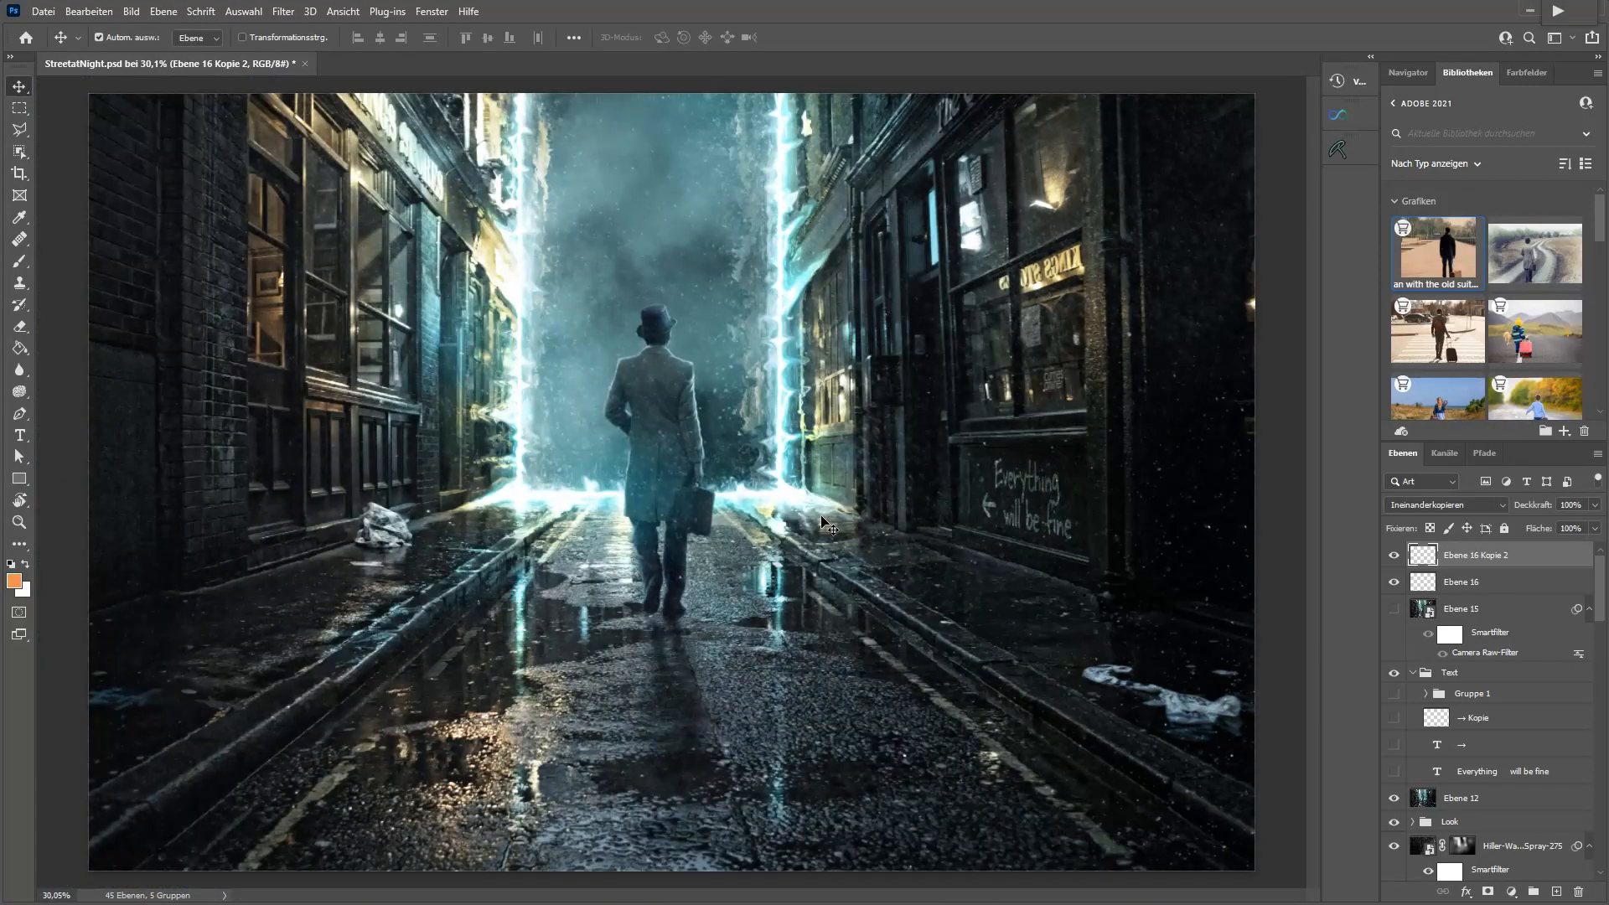
Group both lettering layers, compare the image with and without the group, and leave the group hidden
{"action": "left_click", "coordinate": [1496, 591], "text": "ctrl"}
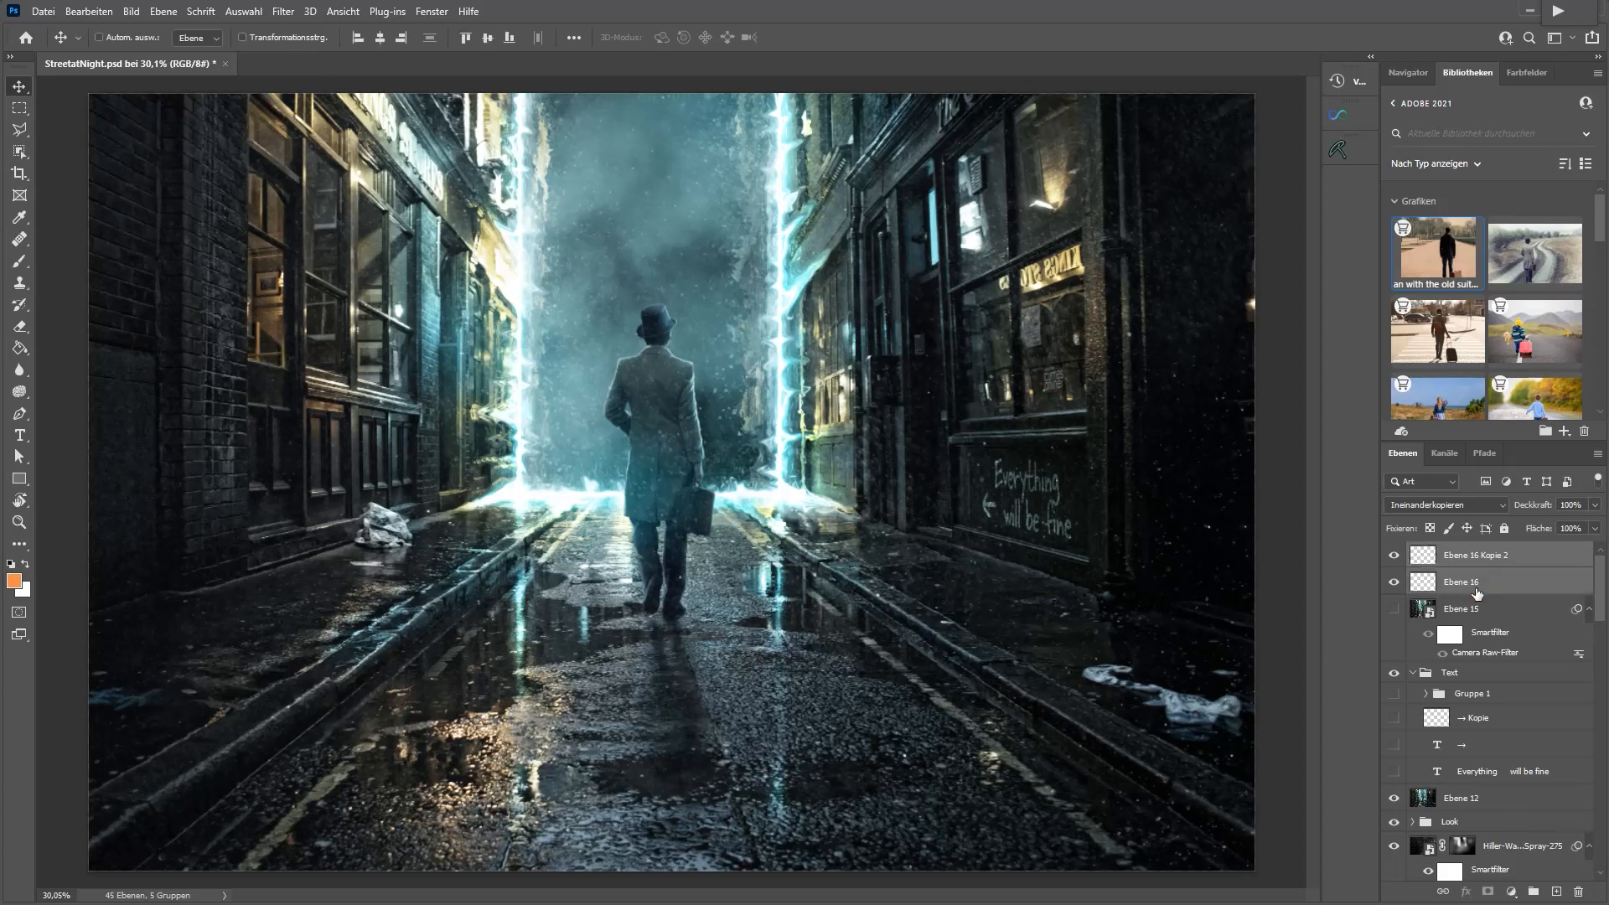
{"action": "key", "text": "ctrl+g"}
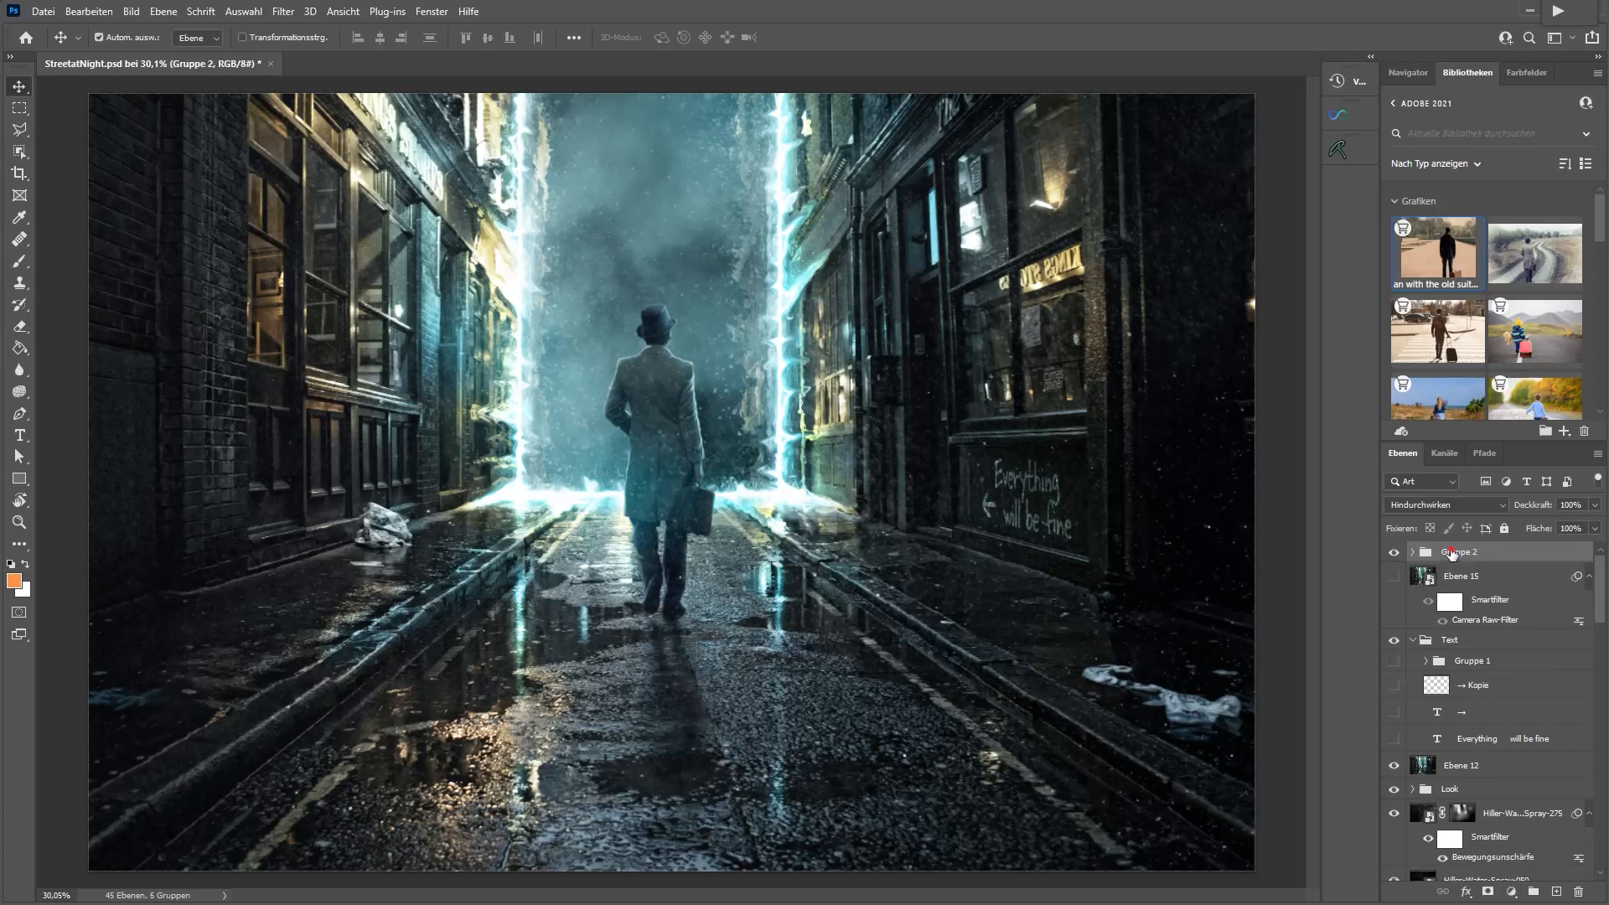
{"action": "left_click", "coordinate": [1393, 553]}
{"action": "left_click", "coordinate": [1393, 553]}
{"action": "left_click", "coordinate": [1392, 553]}
Show only the original Gasse layer at the base of the composite and open its smart object contents
{"action": "left_click_drag", "start_coordinate": [1599, 597], "coordinate": [1468, 850]}
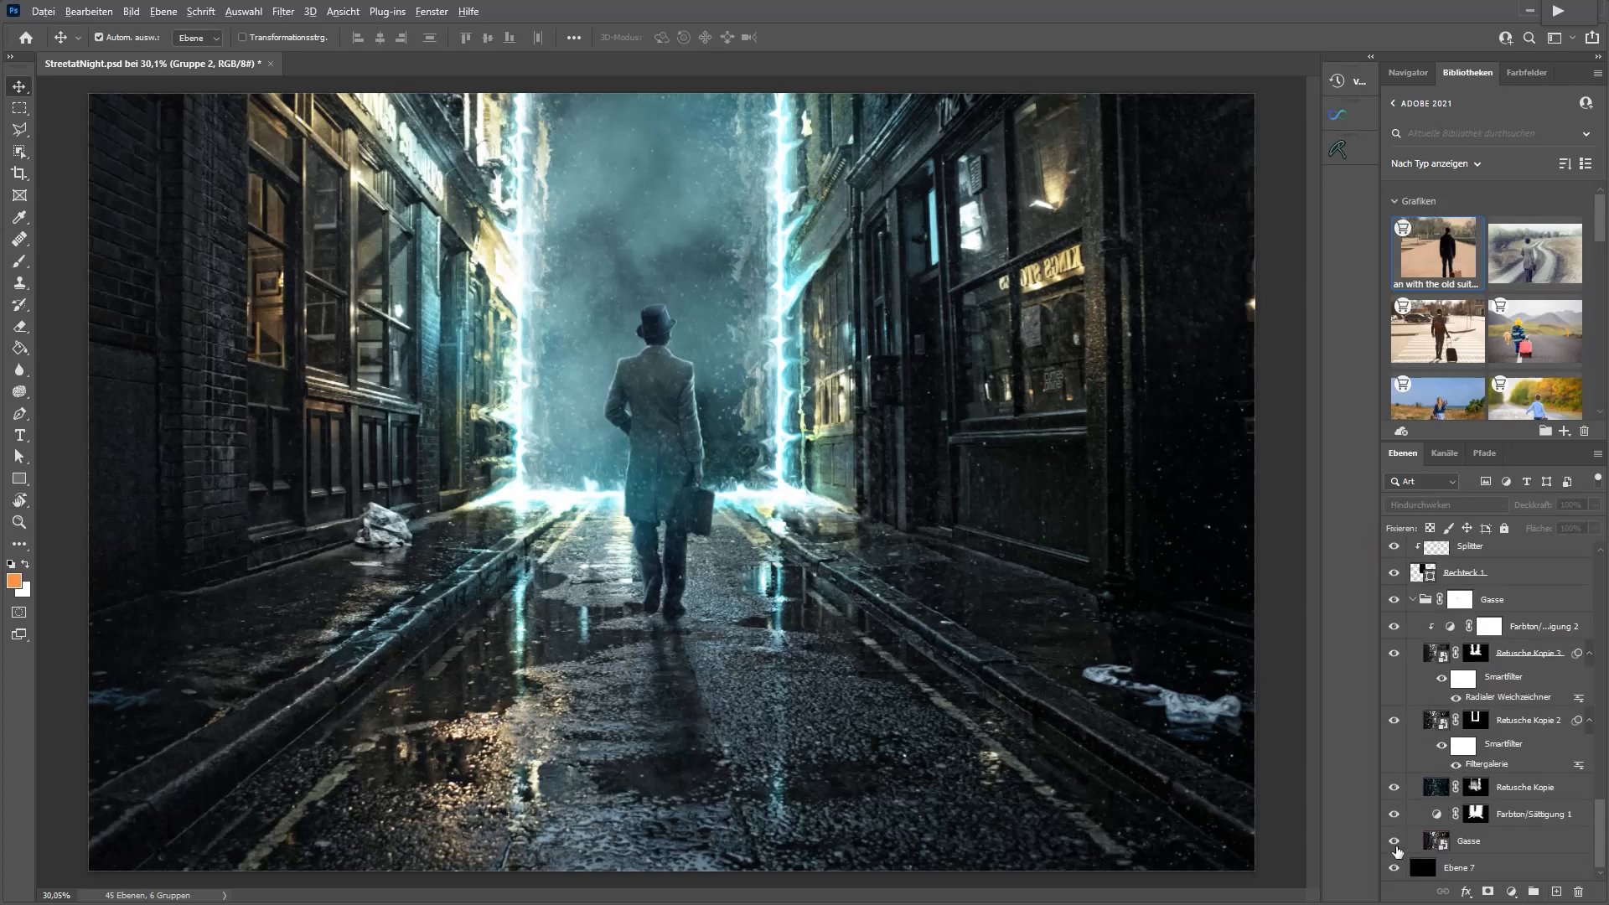
{"action": "left_click", "coordinate": [1395, 841], "text": "alt"}
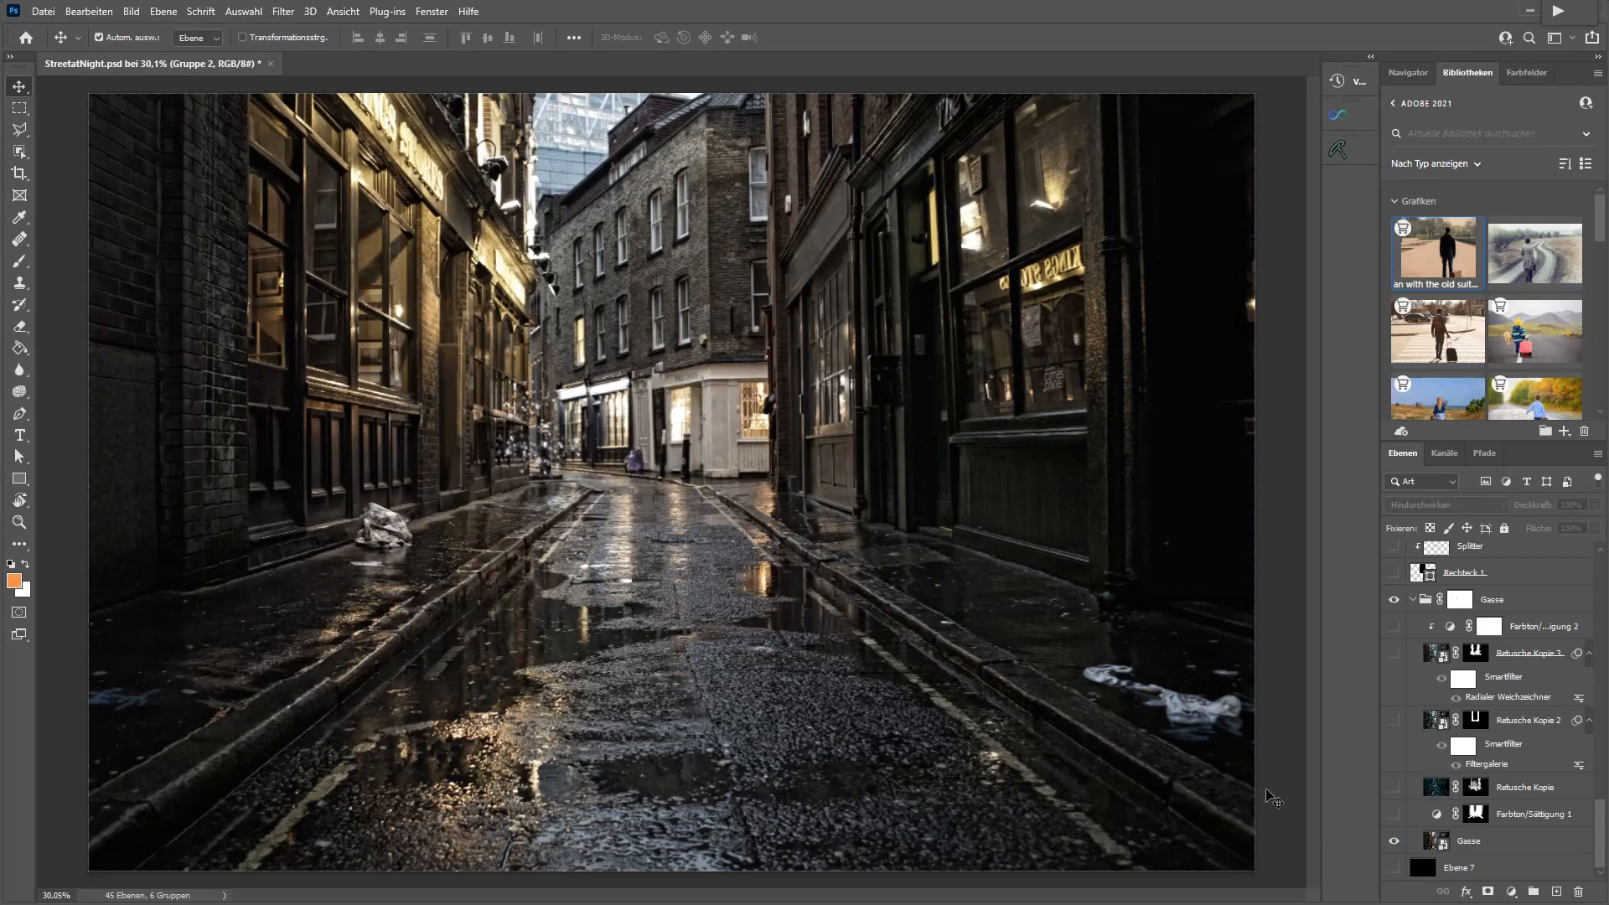
{"action": "left_click", "coordinate": [1444, 847]}
{"action": "double_click", "coordinate": [1436, 839]}
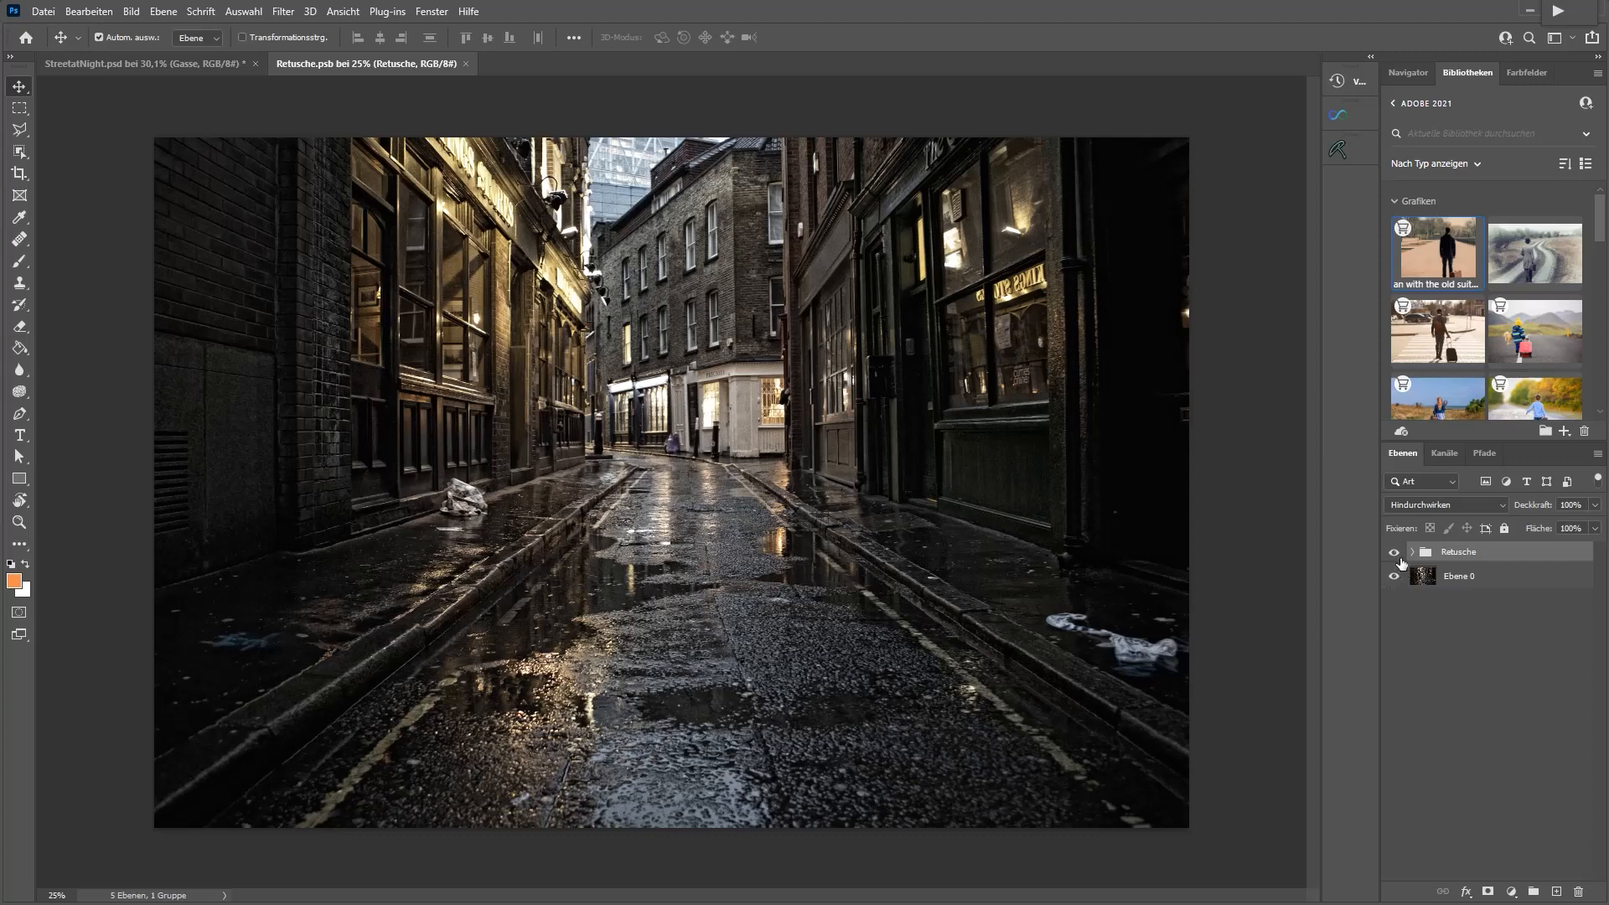
Compare the alley photo with and without the Retusche group and leave the group hidden
{"action": "scroll", "coordinate": [408, 327], "scroll_direction": "up", "scroll_amount": 2}
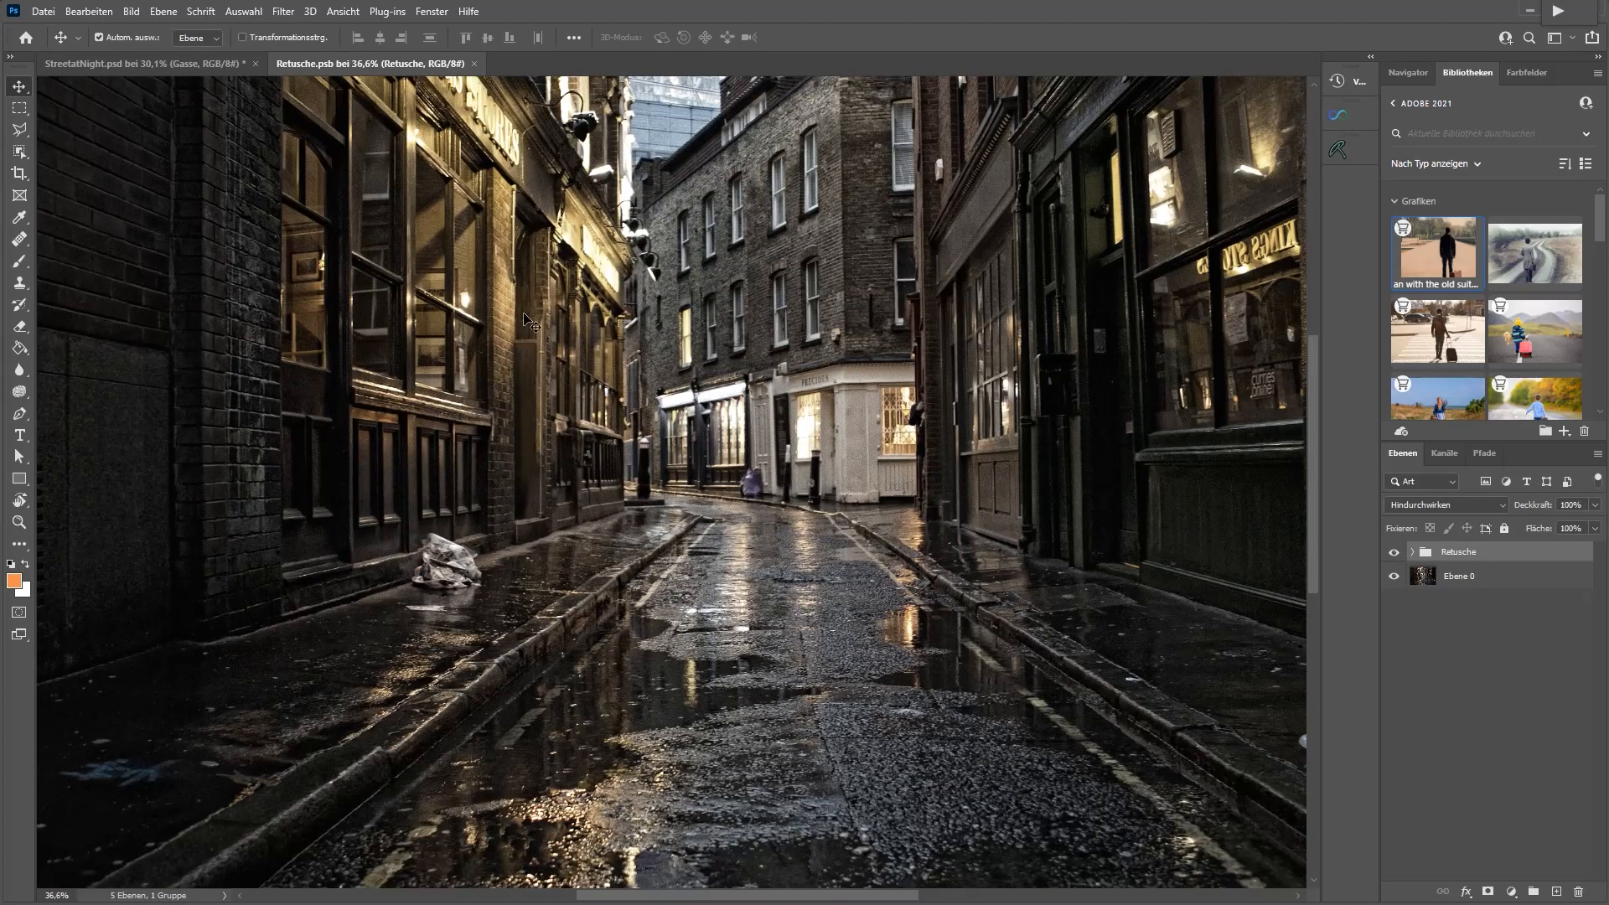
{"action": "left_click", "coordinate": [1393, 551]}
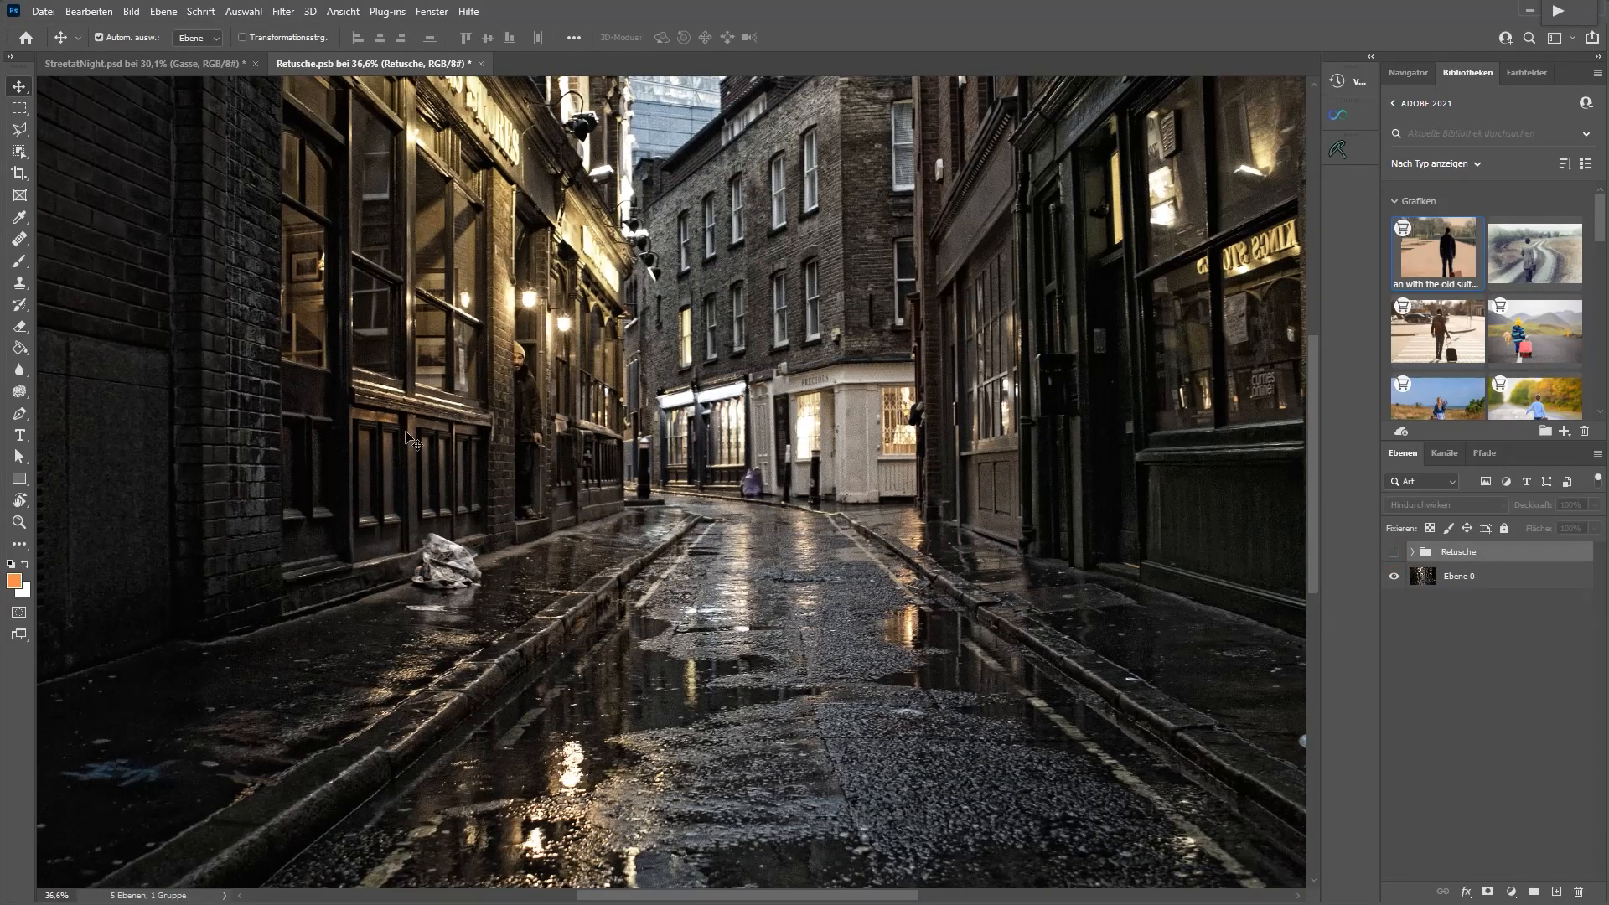
{"action": "left_click", "coordinate": [1394, 551]}
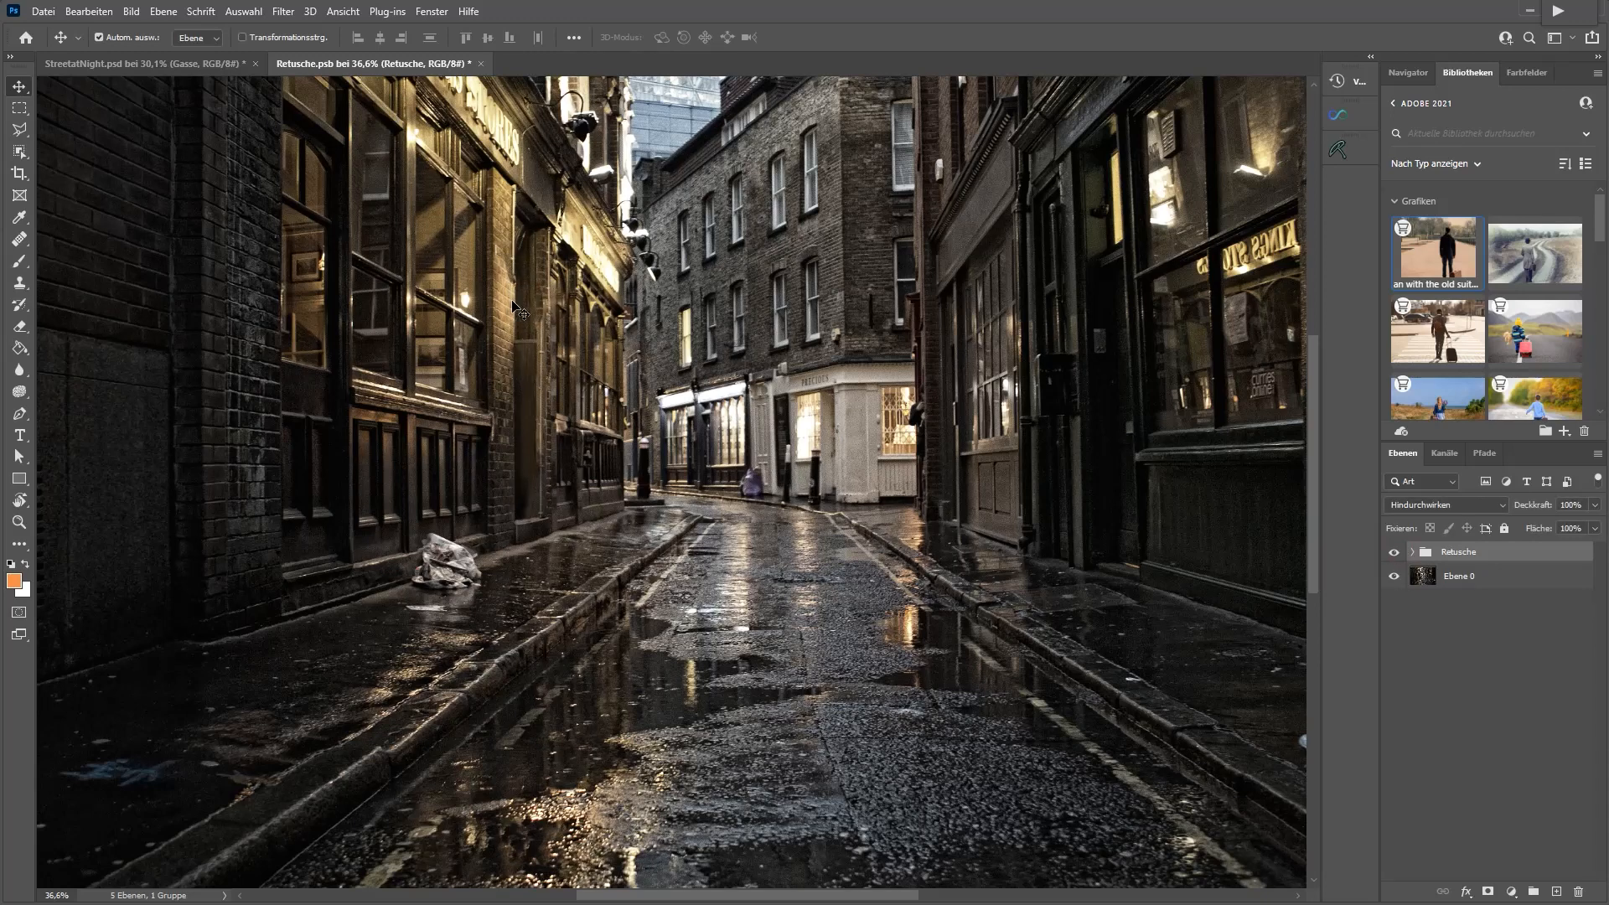
{"action": "left_click", "coordinate": [1391, 549]}
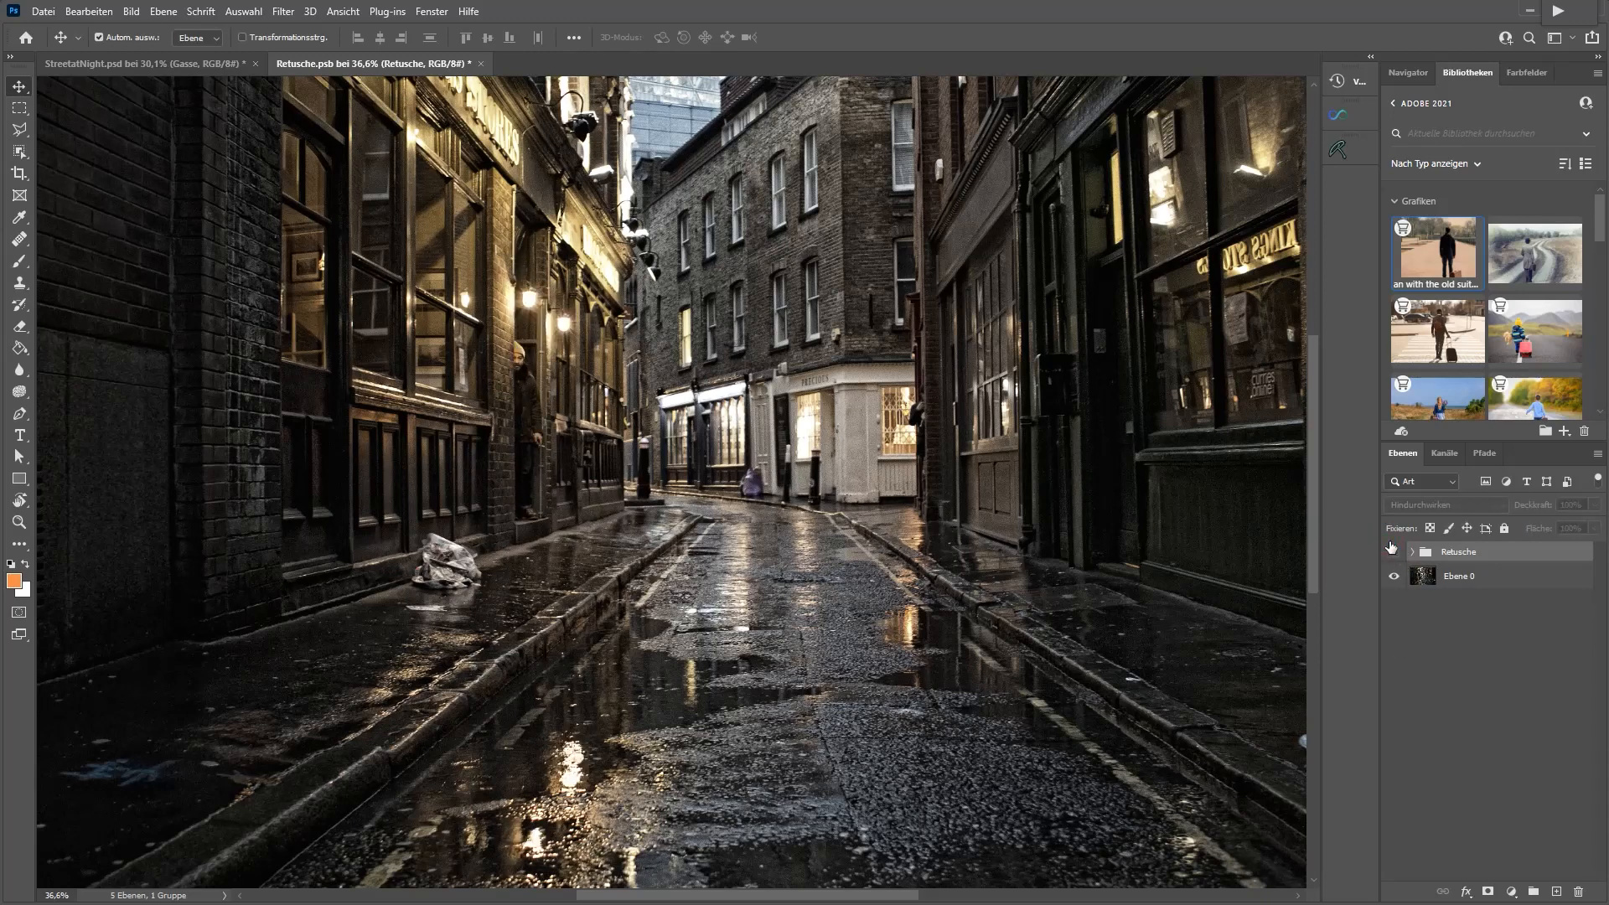
{"action": "left_click", "coordinate": [1392, 549]}
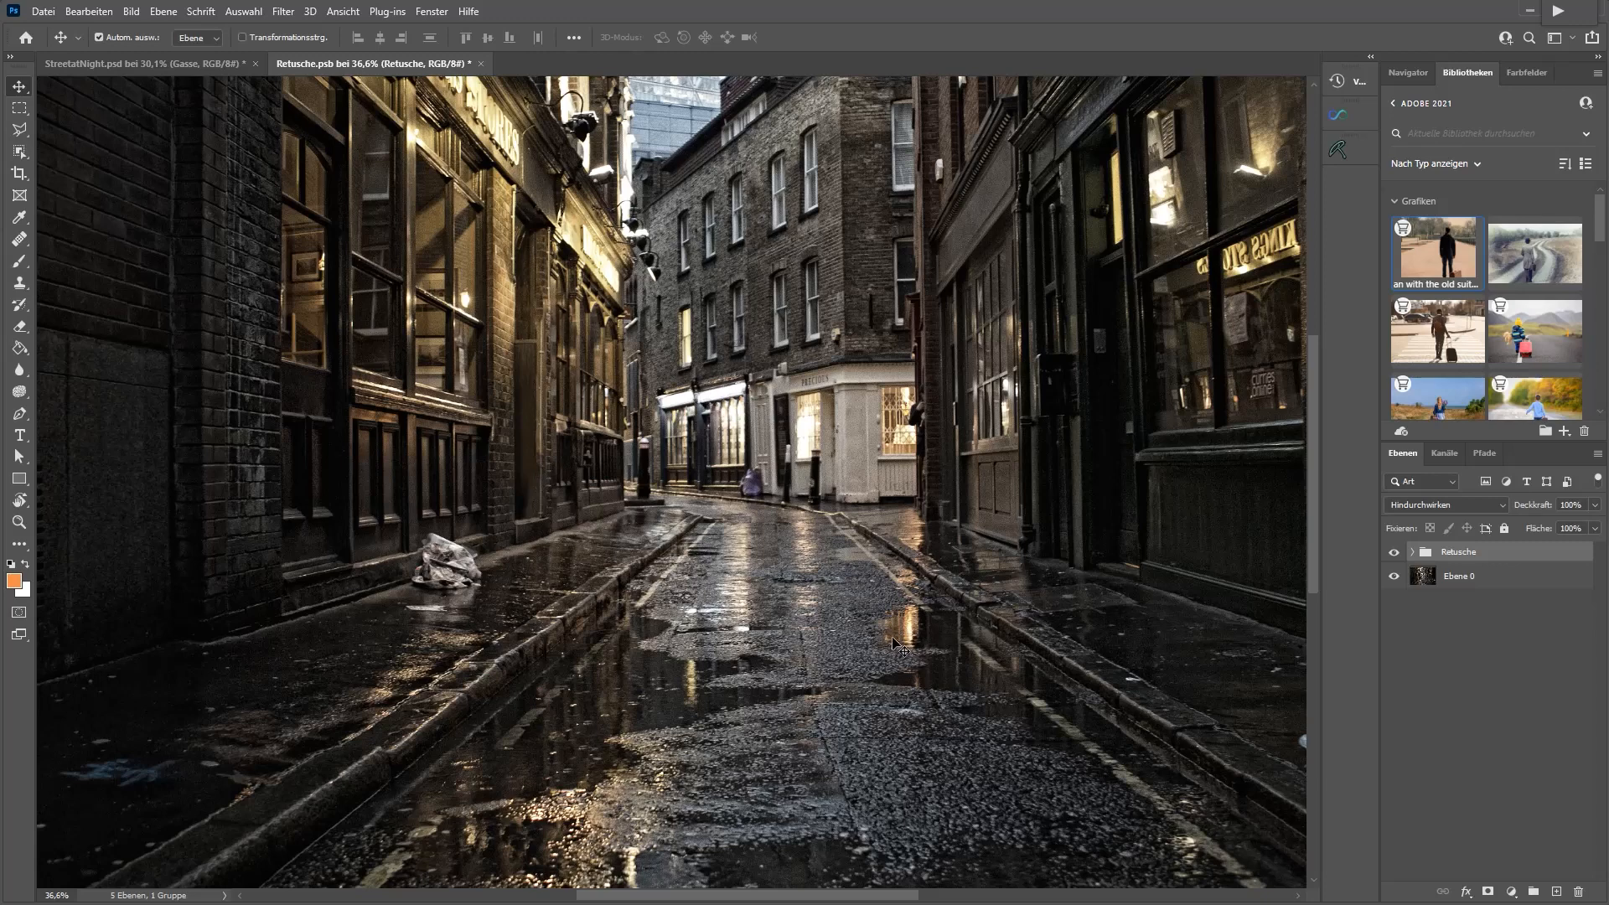
{"action": "left_click", "coordinate": [1392, 551]}
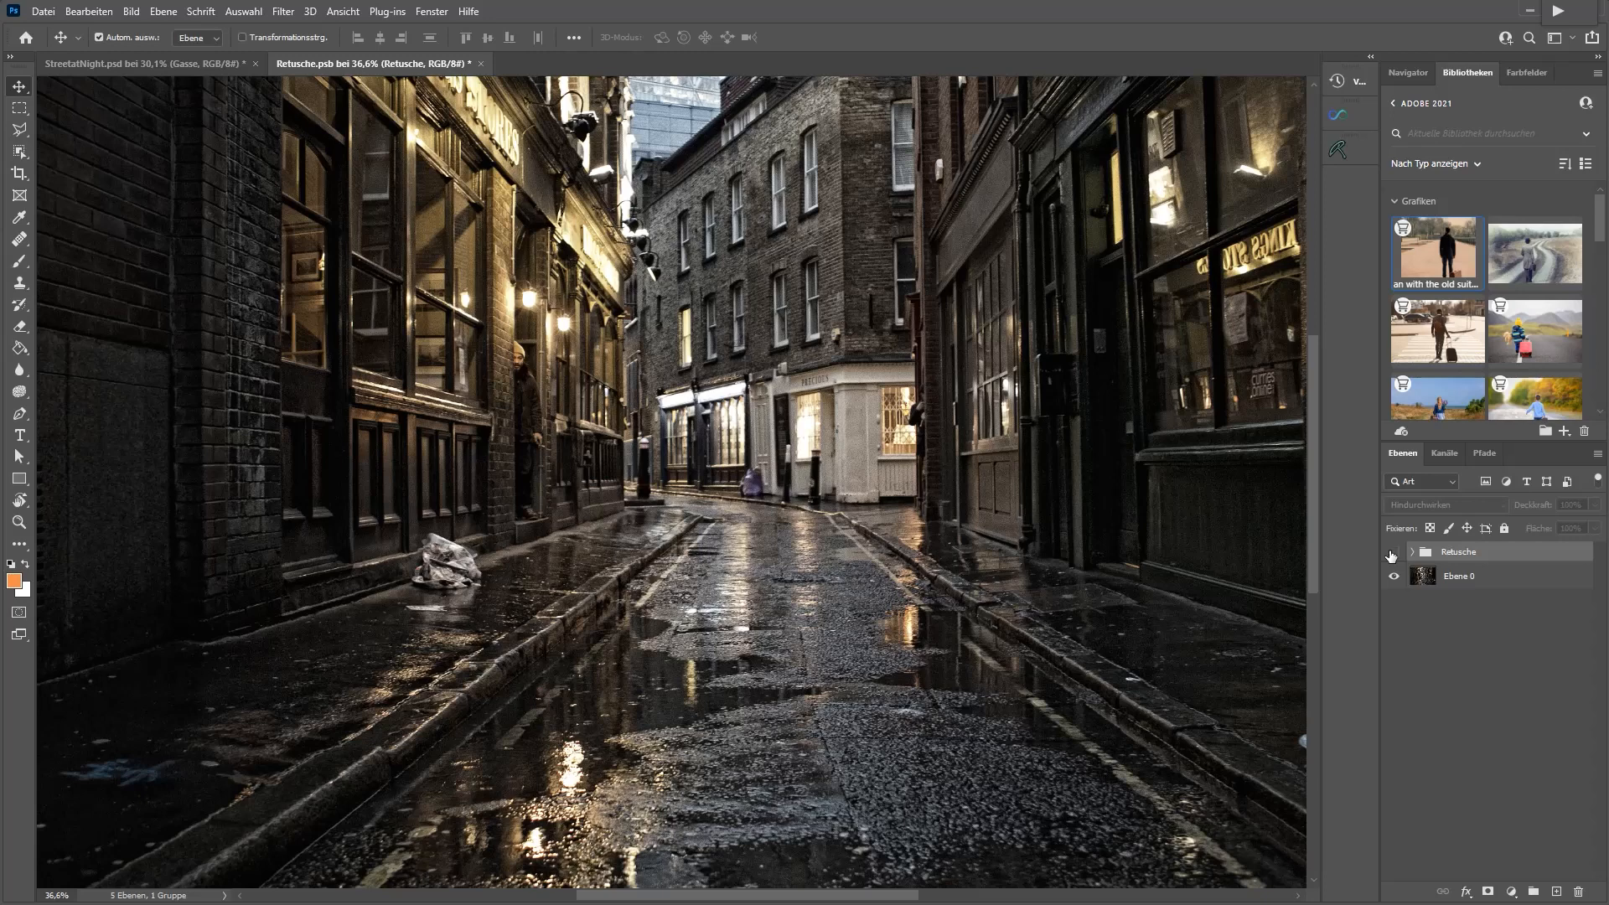
{"action": "left_click", "coordinate": [1392, 551]}
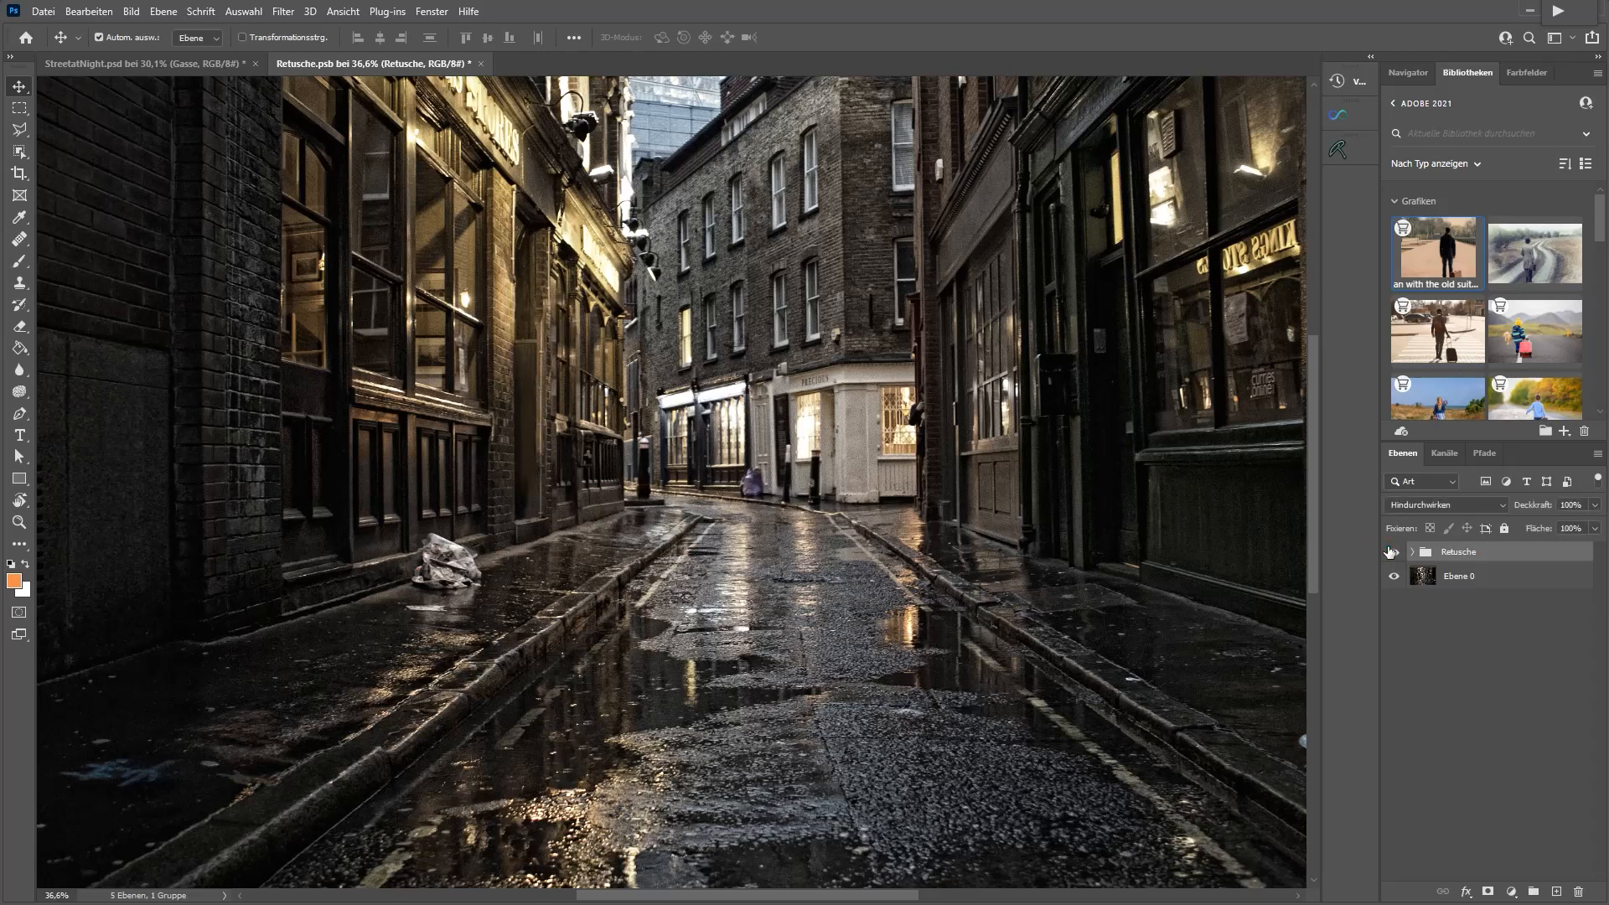
{"action": "left_click", "coordinate": [1392, 552]}
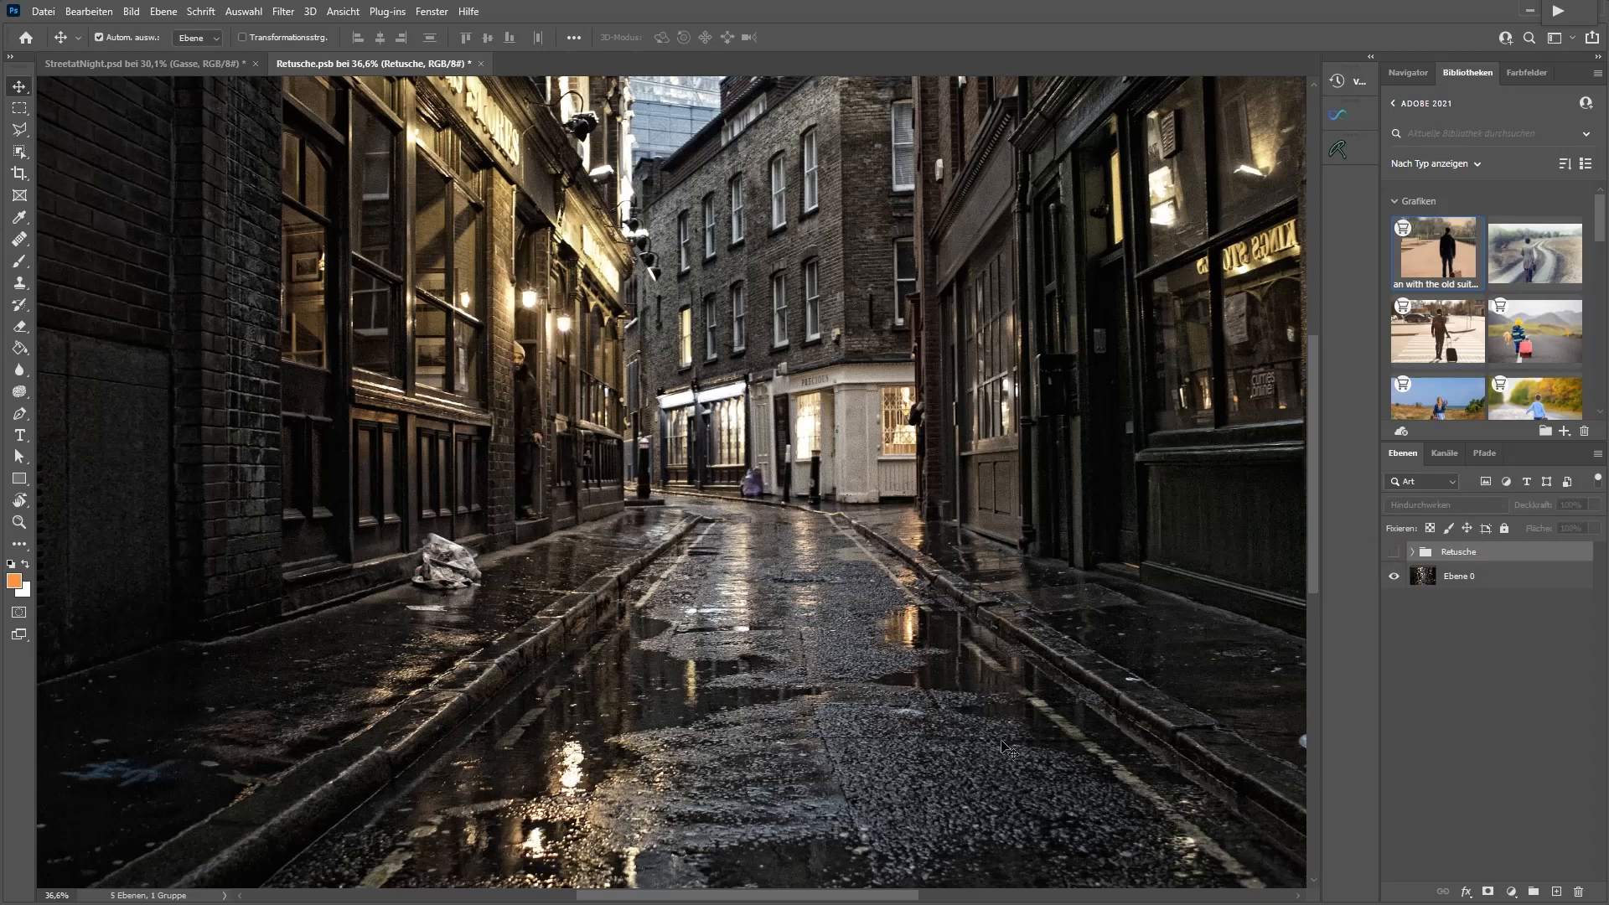
Add an empty layer directly above Ebene 0 and choose the Clone Stamp tool for retouching the man in the doorway
{"action": "scroll", "coordinate": [345, 335], "scroll_direction": "down", "scroll_amount": 2}
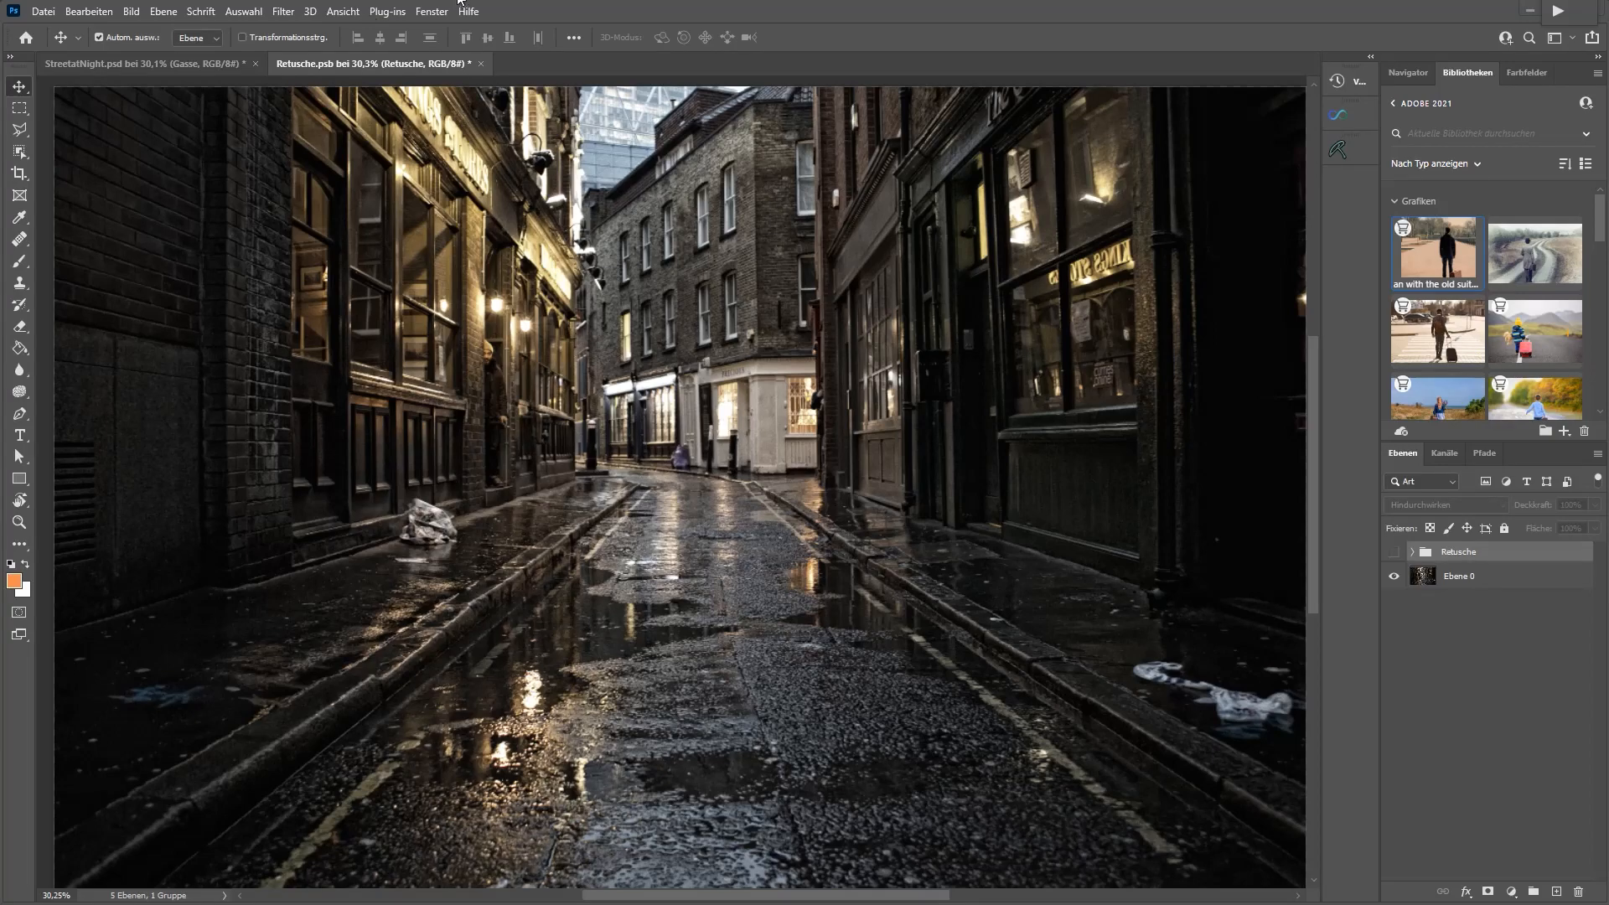
{"action": "scroll", "coordinate": [503, 243], "scroll_direction": "up", "scroll_amount": 9}
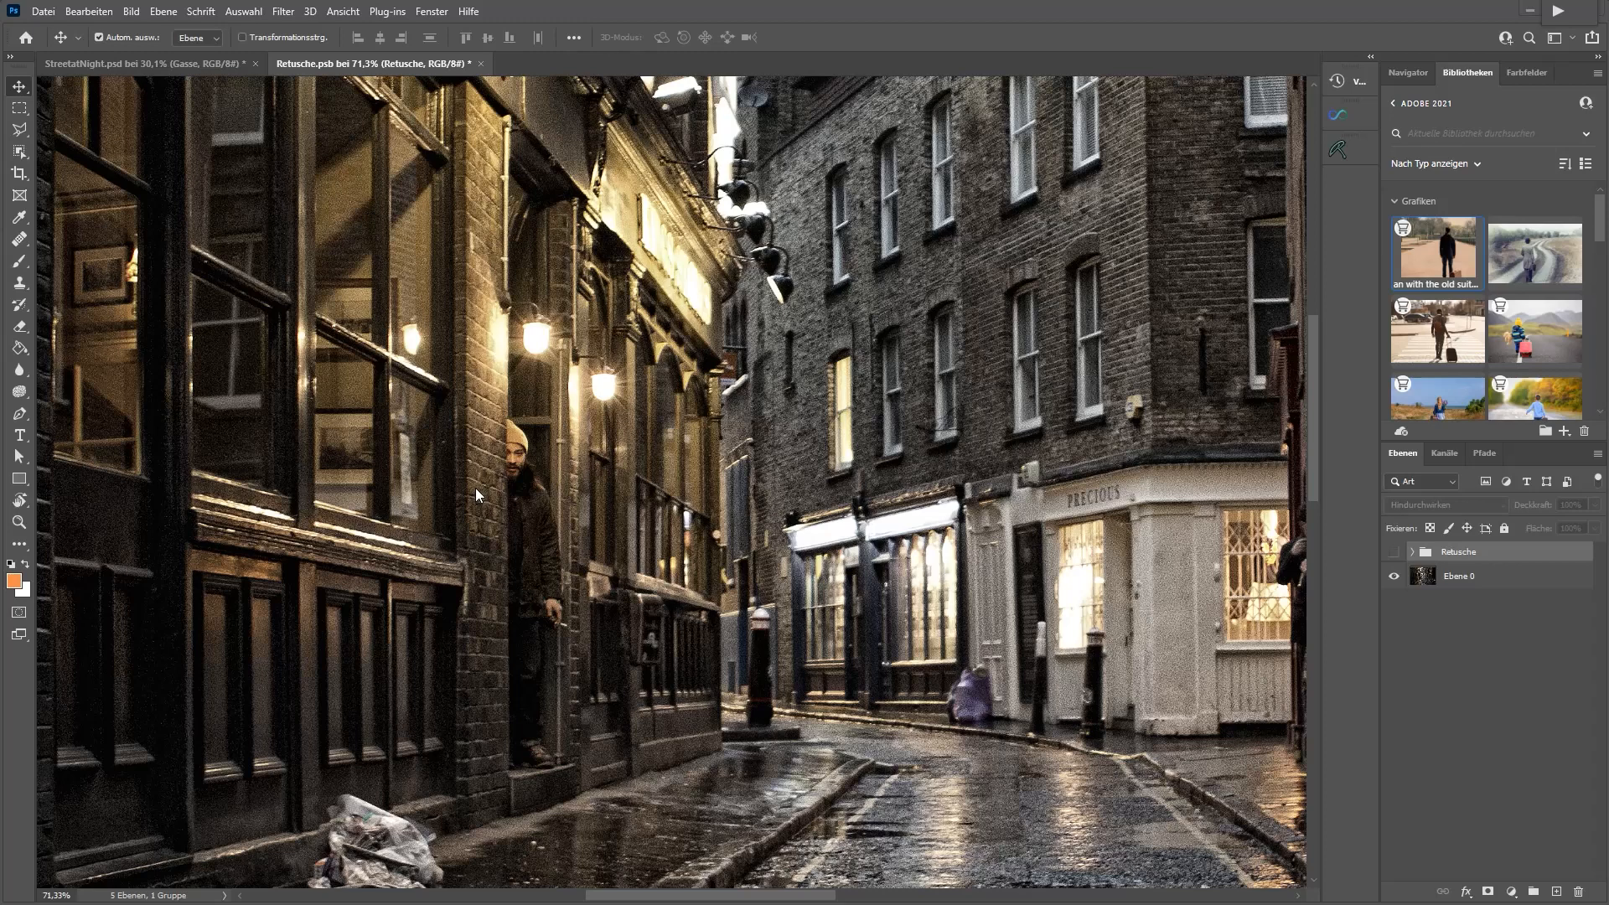
{"action": "scroll", "coordinate": [475, 487], "scroll_direction": "up", "scroll_amount": 2}
{"action": "left_click", "coordinate": [1477, 585]}
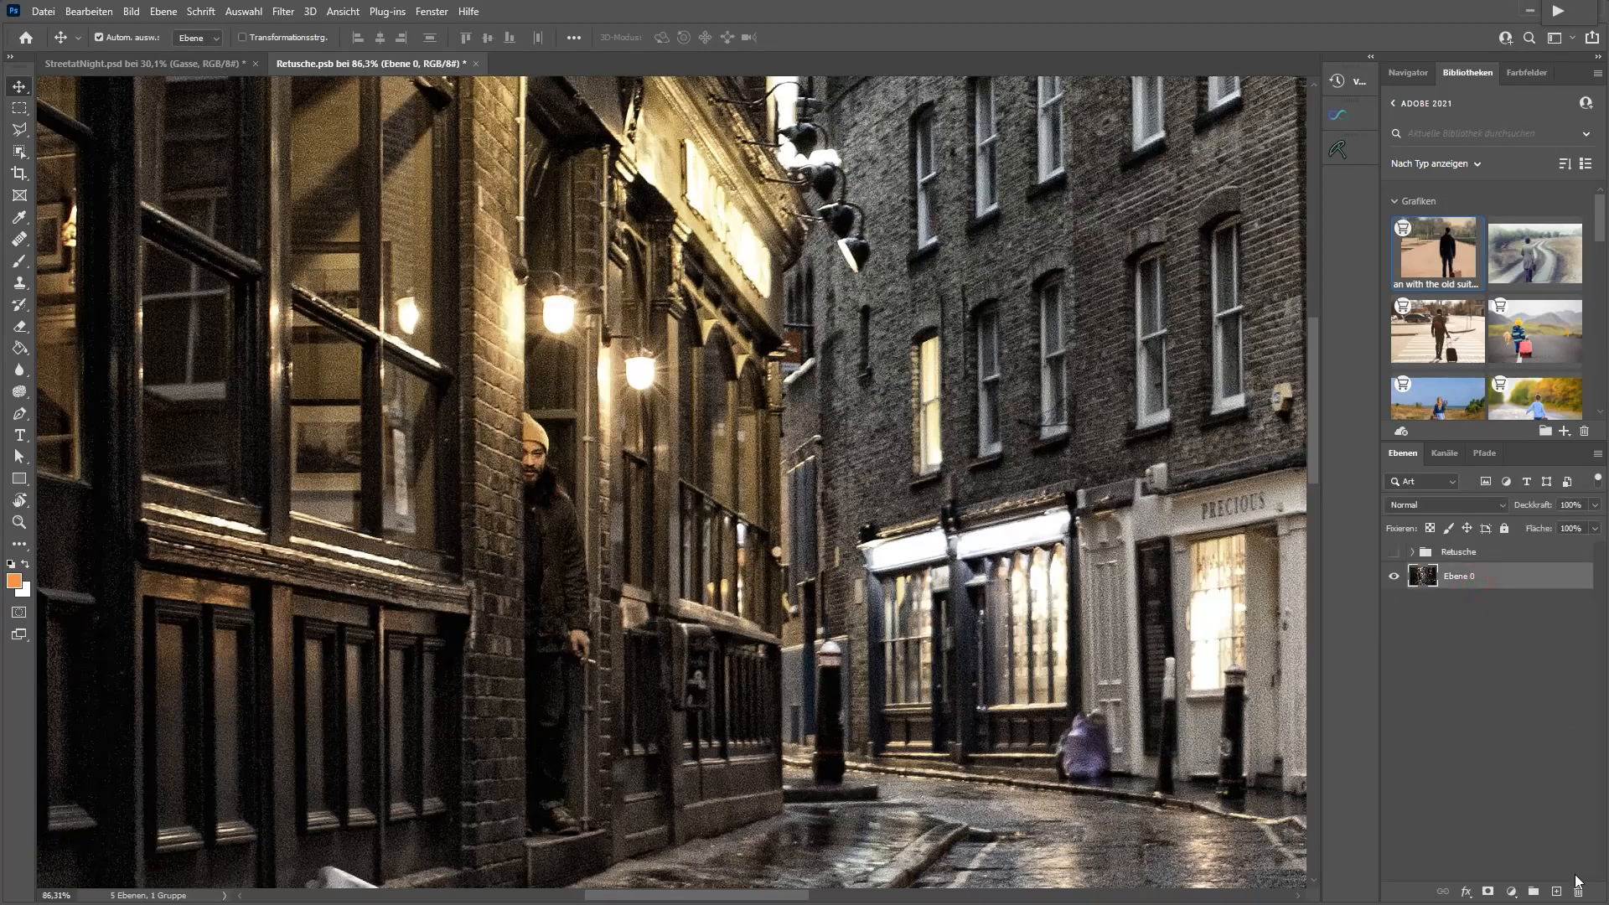
{"action": "left_click", "coordinate": [1555, 892]}
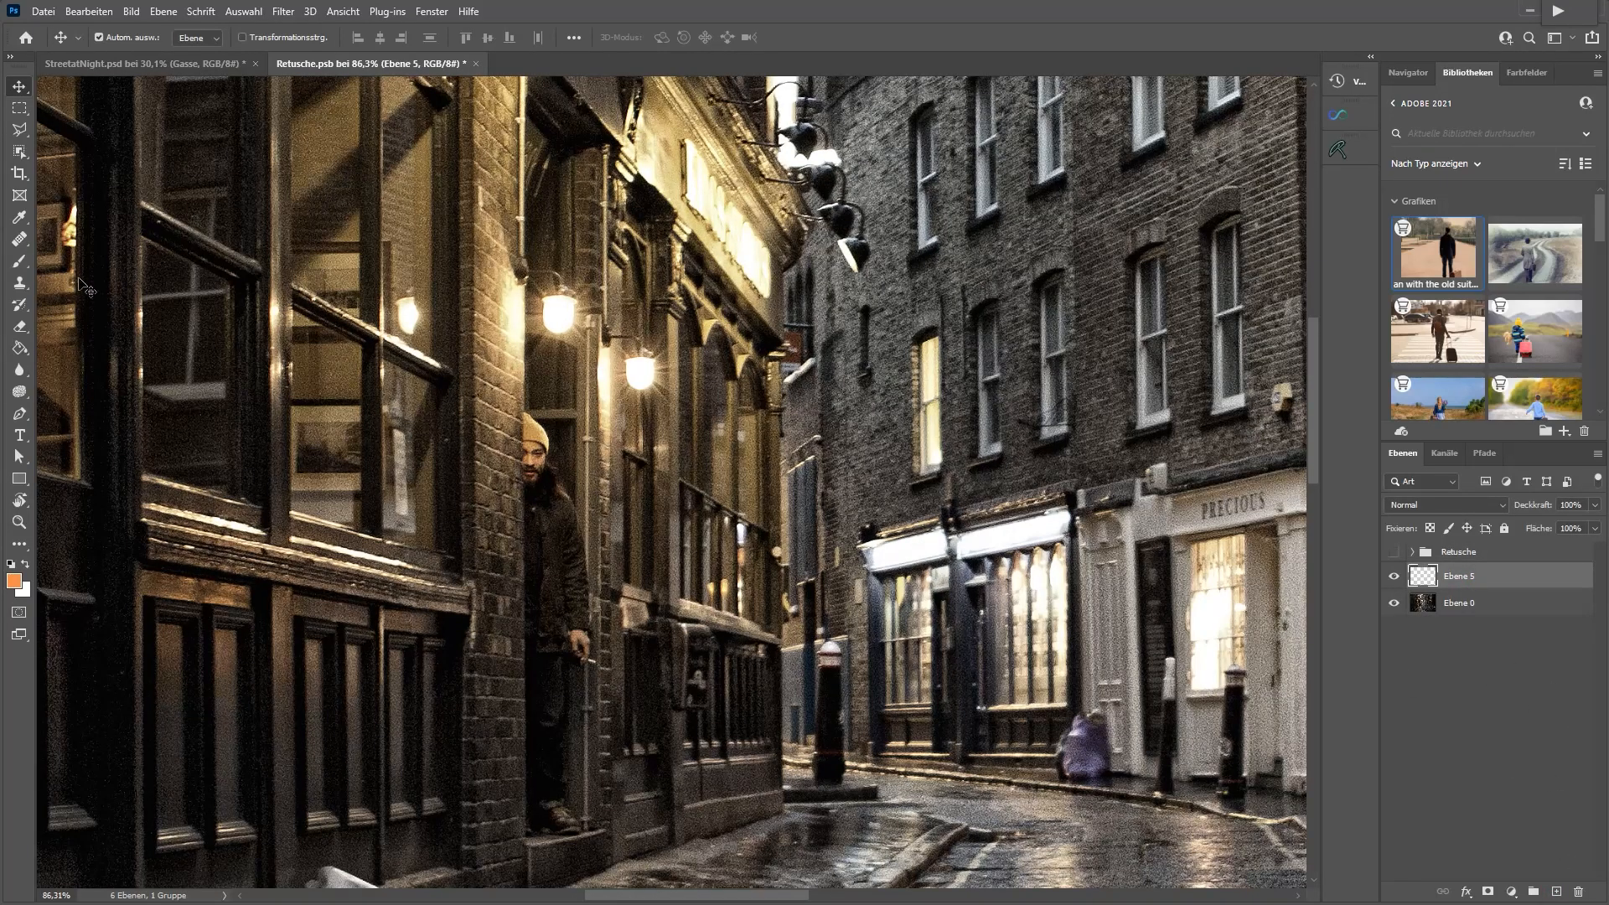
{"action": "left_click", "coordinate": [19, 284]}
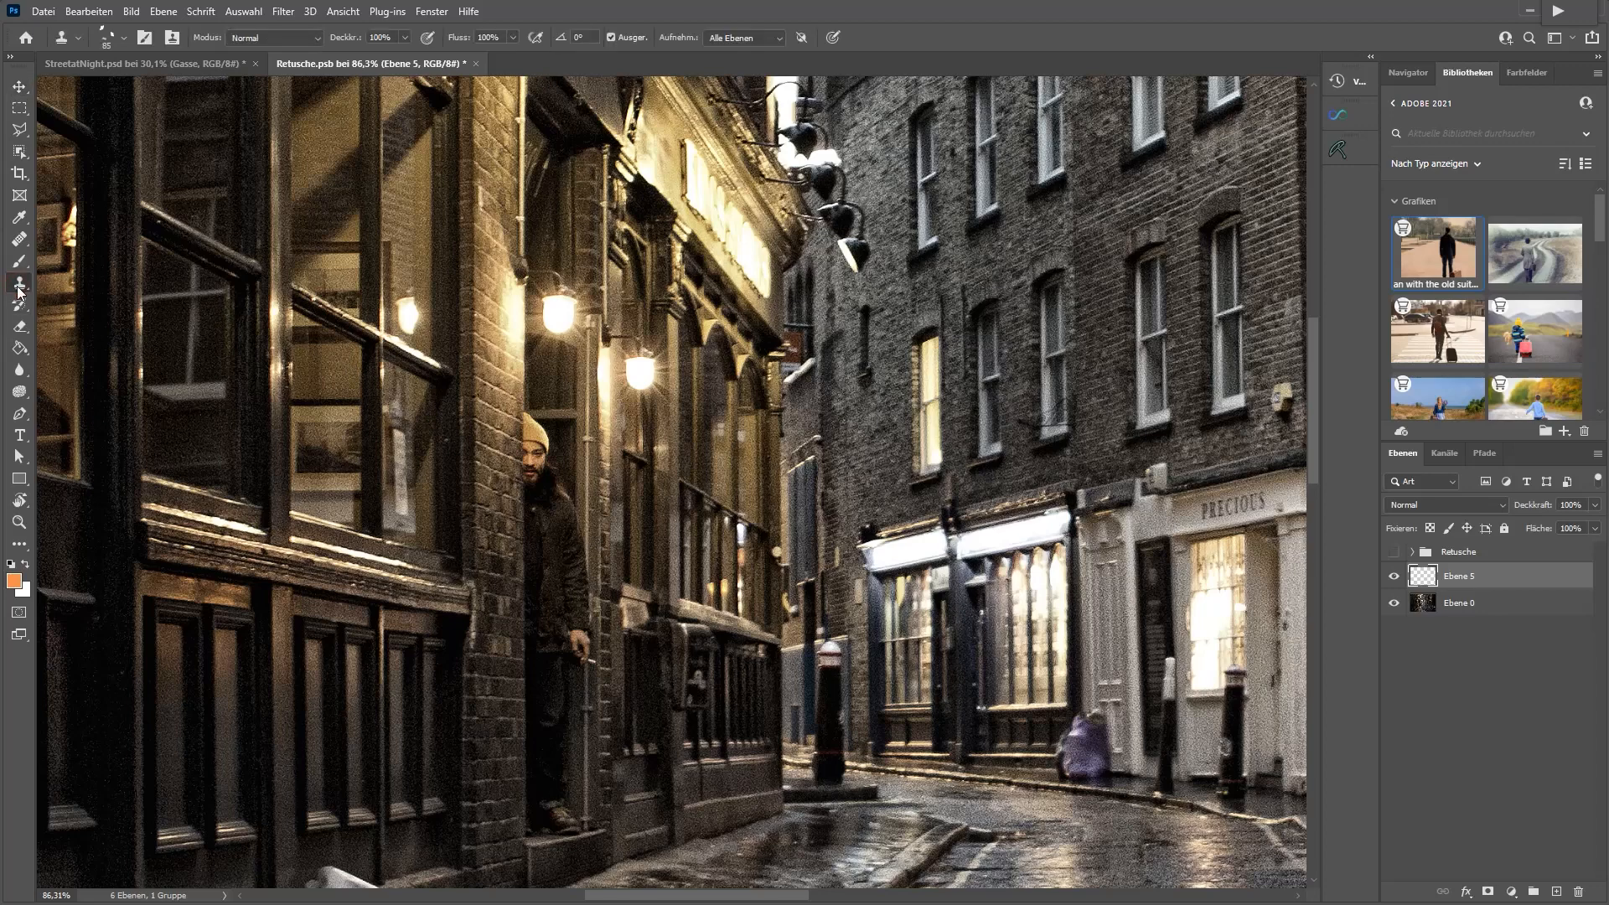
Give the Clone Stamp the Rund hart tip at about 26 px for working on the brick wall beside the man
{"action": "mouse_move", "coordinate": [645, 390]}
{"action": "left_mouse_down"}
{"action": "mouse_move", "coordinate": [670, 385]}
{"action": "mouse_move", "coordinate": [657, 387]}
{"action": "left_mouse_up"}
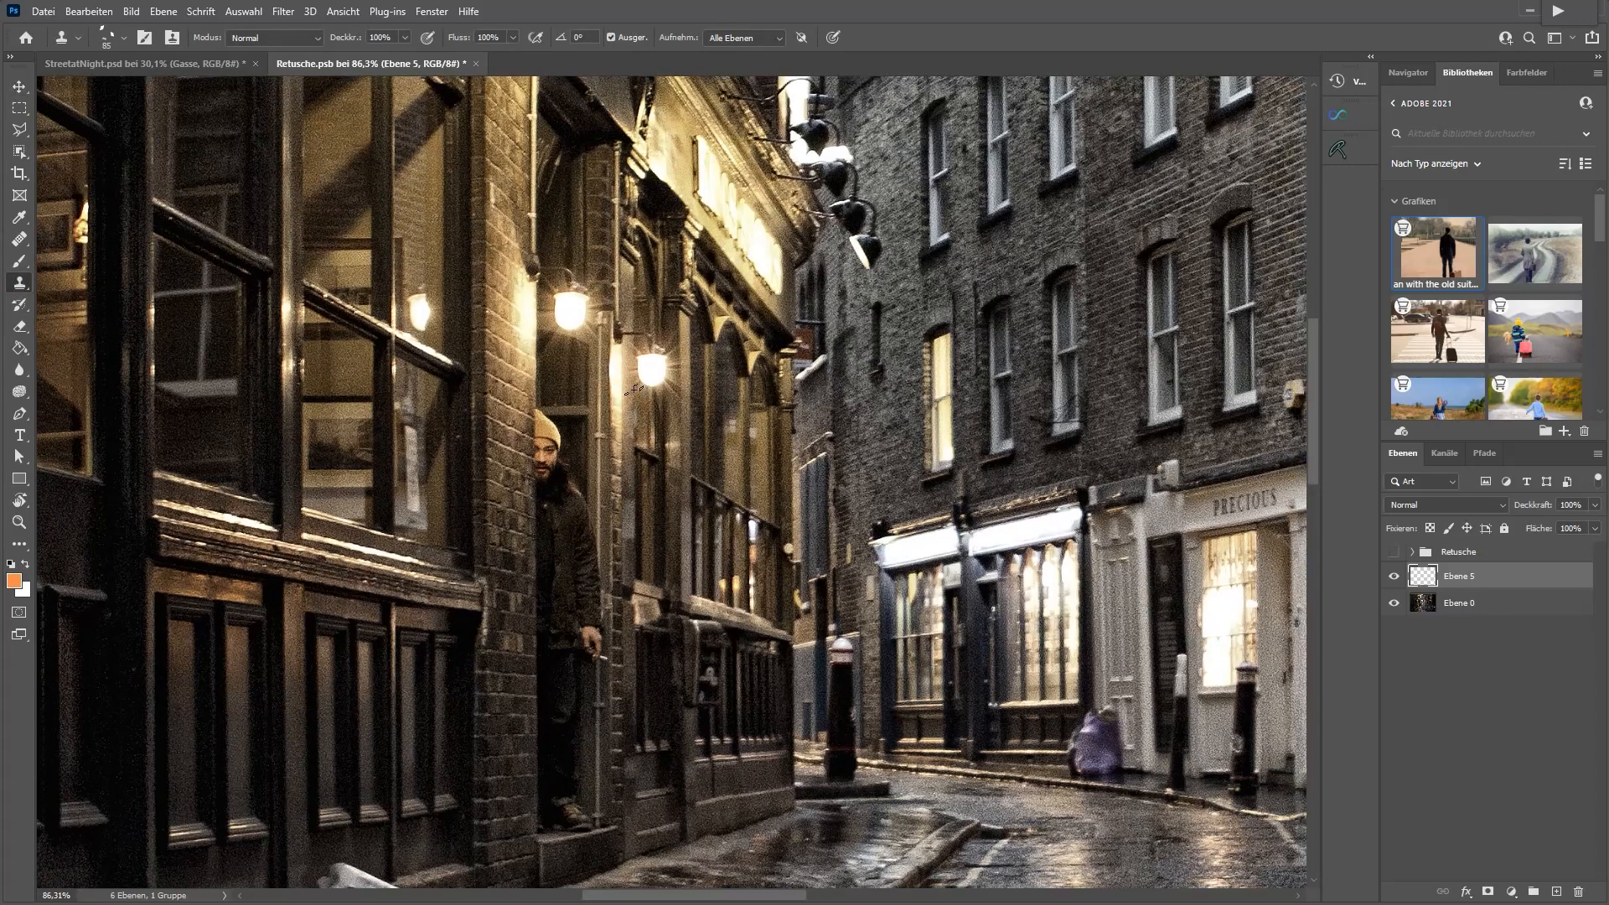
{"action": "left_click", "coordinate": [635, 385], "text": "ctrl"}
{"action": "left_click", "coordinate": [573, 492], "text": "ctrl"}
{"action": "left_click_drag", "start_coordinate": [602, 501], "coordinate": [667, 424]}
{"action": "right_click", "coordinate": [625, 379]}
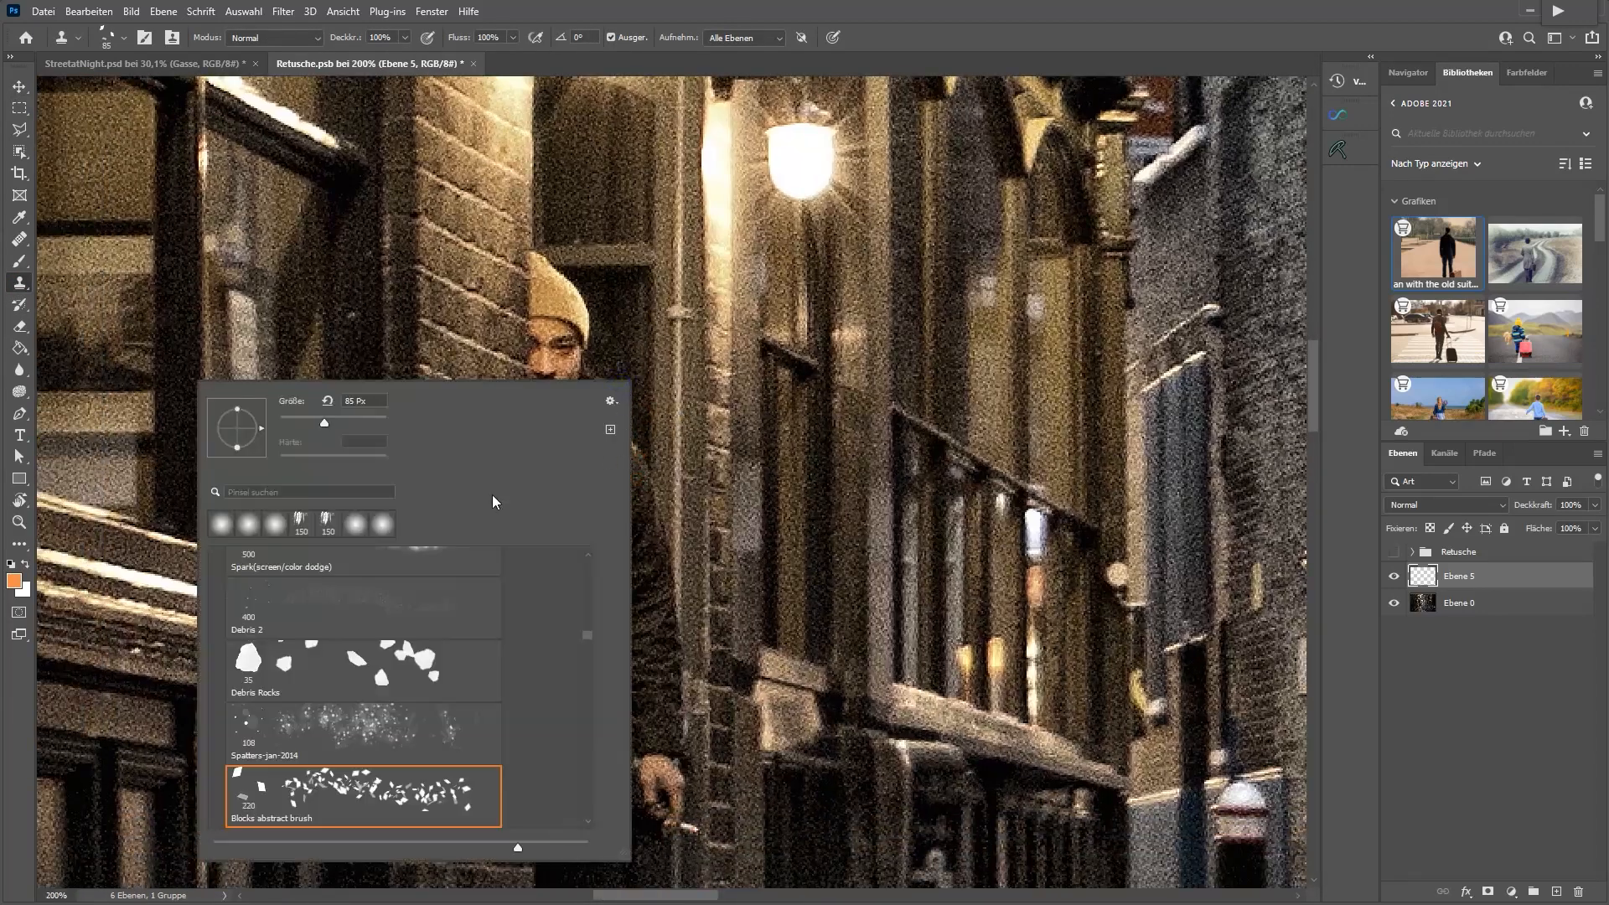
{"action": "left_click_drag", "start_coordinate": [586, 632], "coordinate": [591, 559]}
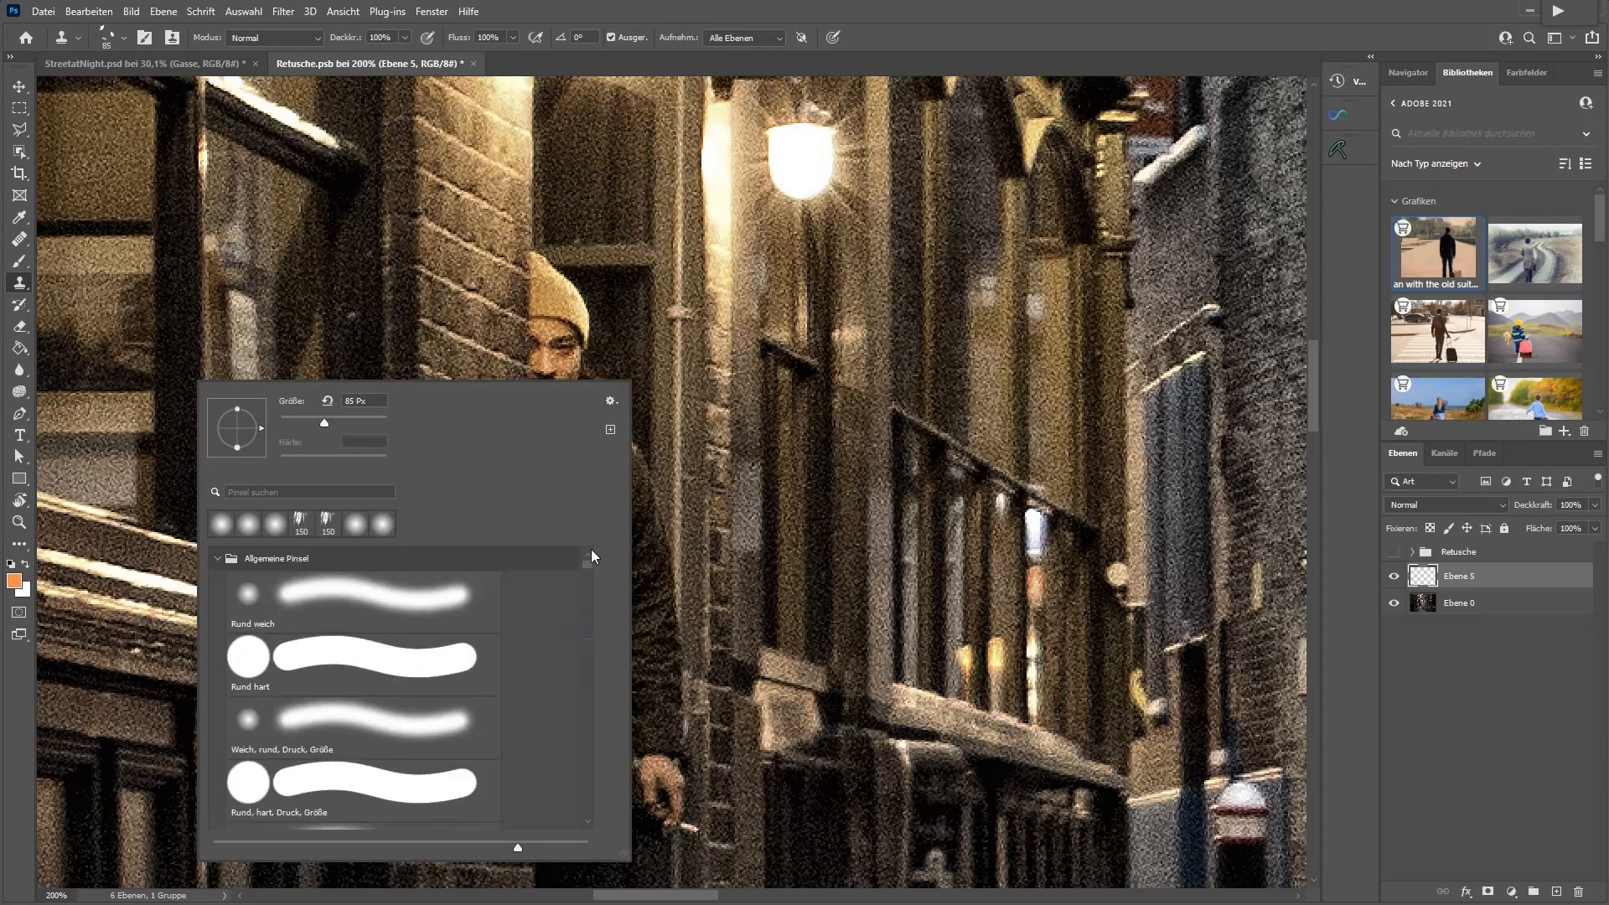
{"action": "left_click", "coordinate": [243, 677]}
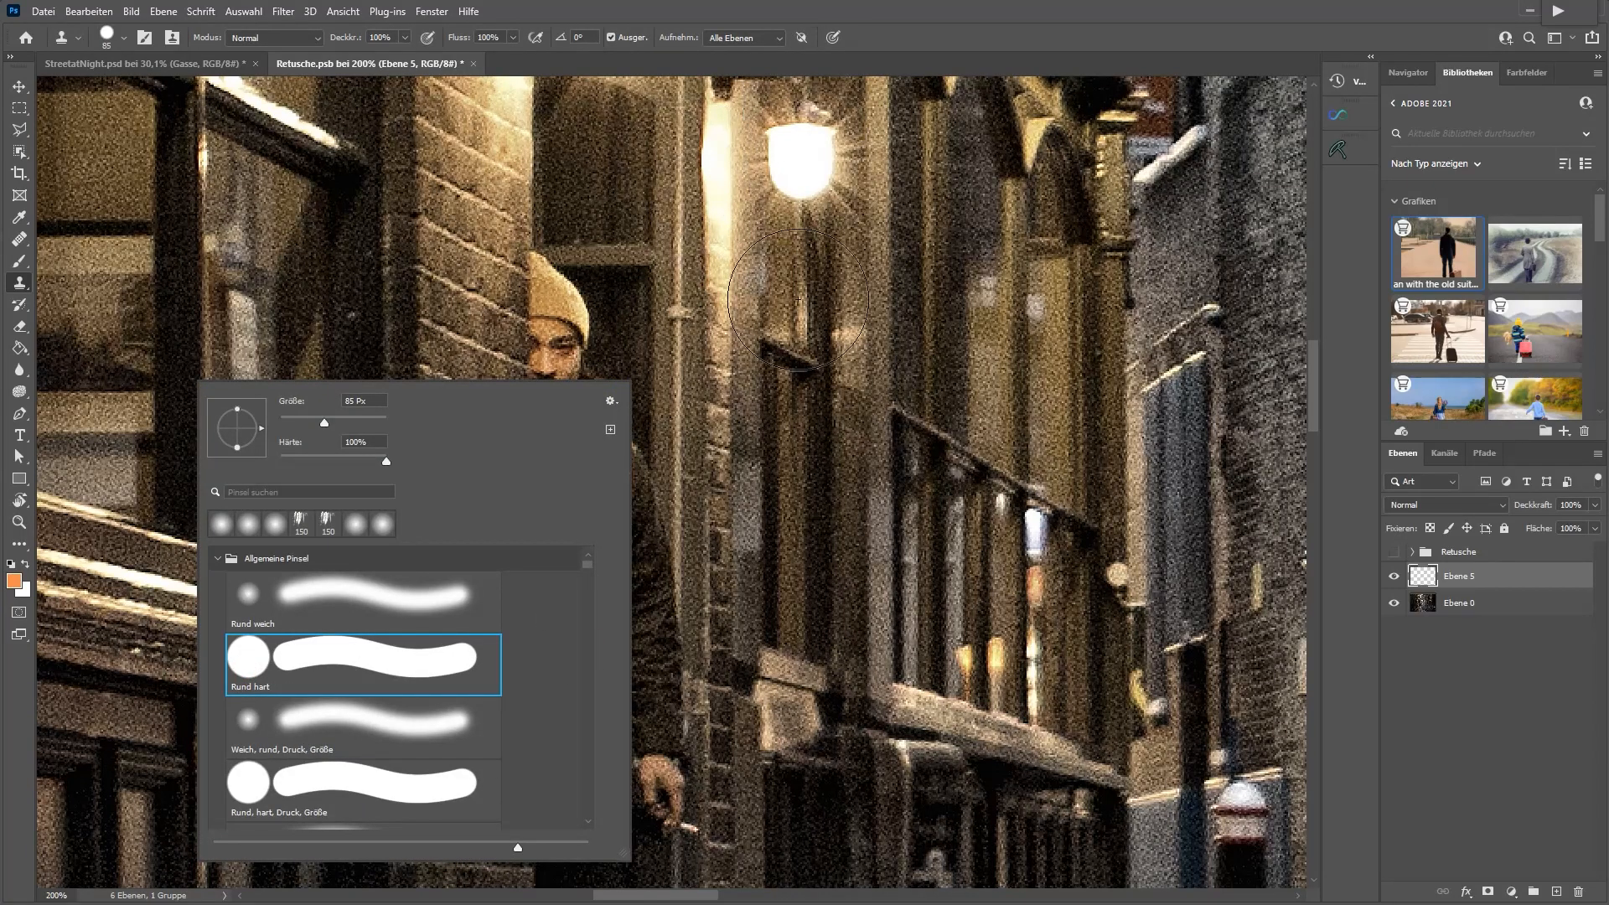
{"action": "right_click", "coordinate": [764, 465]}
{"action": "left_click", "coordinate": [912, 29]}
{"action": "mouse_move", "coordinate": [585, 516]}
{"action": "left_mouse_down"}
{"action": "mouse_move", "coordinate": [527, 524]}
{"action": "mouse_move", "coordinate": [545, 525]}
{"action": "left_mouse_up"}
{"action": "left_click_drag", "start_coordinate": [475, 410], "coordinate": [512, 670]}
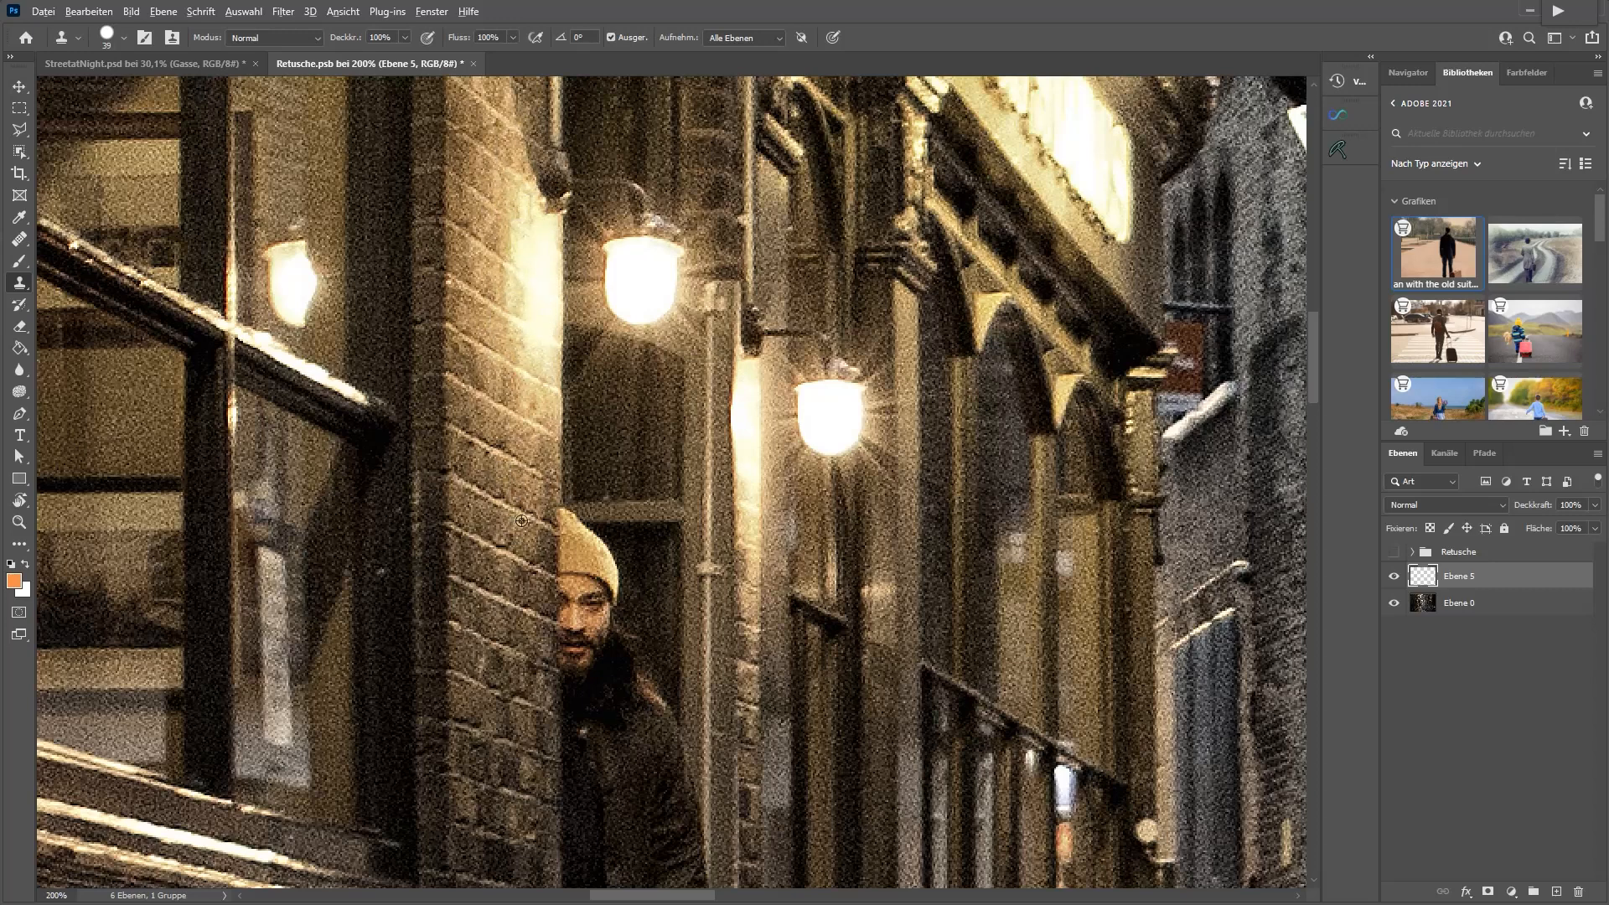
Try to clone darker bricks over the lamp glow on the brick wall and undo the stroke
{"action": "left_click", "coordinate": [525, 273]}
{"action": "left_click_drag", "start_coordinate": [512, 529], "coordinate": [499, 510]}
{"action": "mouse_move", "coordinate": [516, 266]}
{"action": "left_mouse_down"}
{"action": "mouse_move", "coordinate": [533, 281]}
{"action": "mouse_move", "coordinate": [502, 242]}
{"action": "mouse_move", "coordinate": [538, 281]}
{"action": "left_mouse_up"}
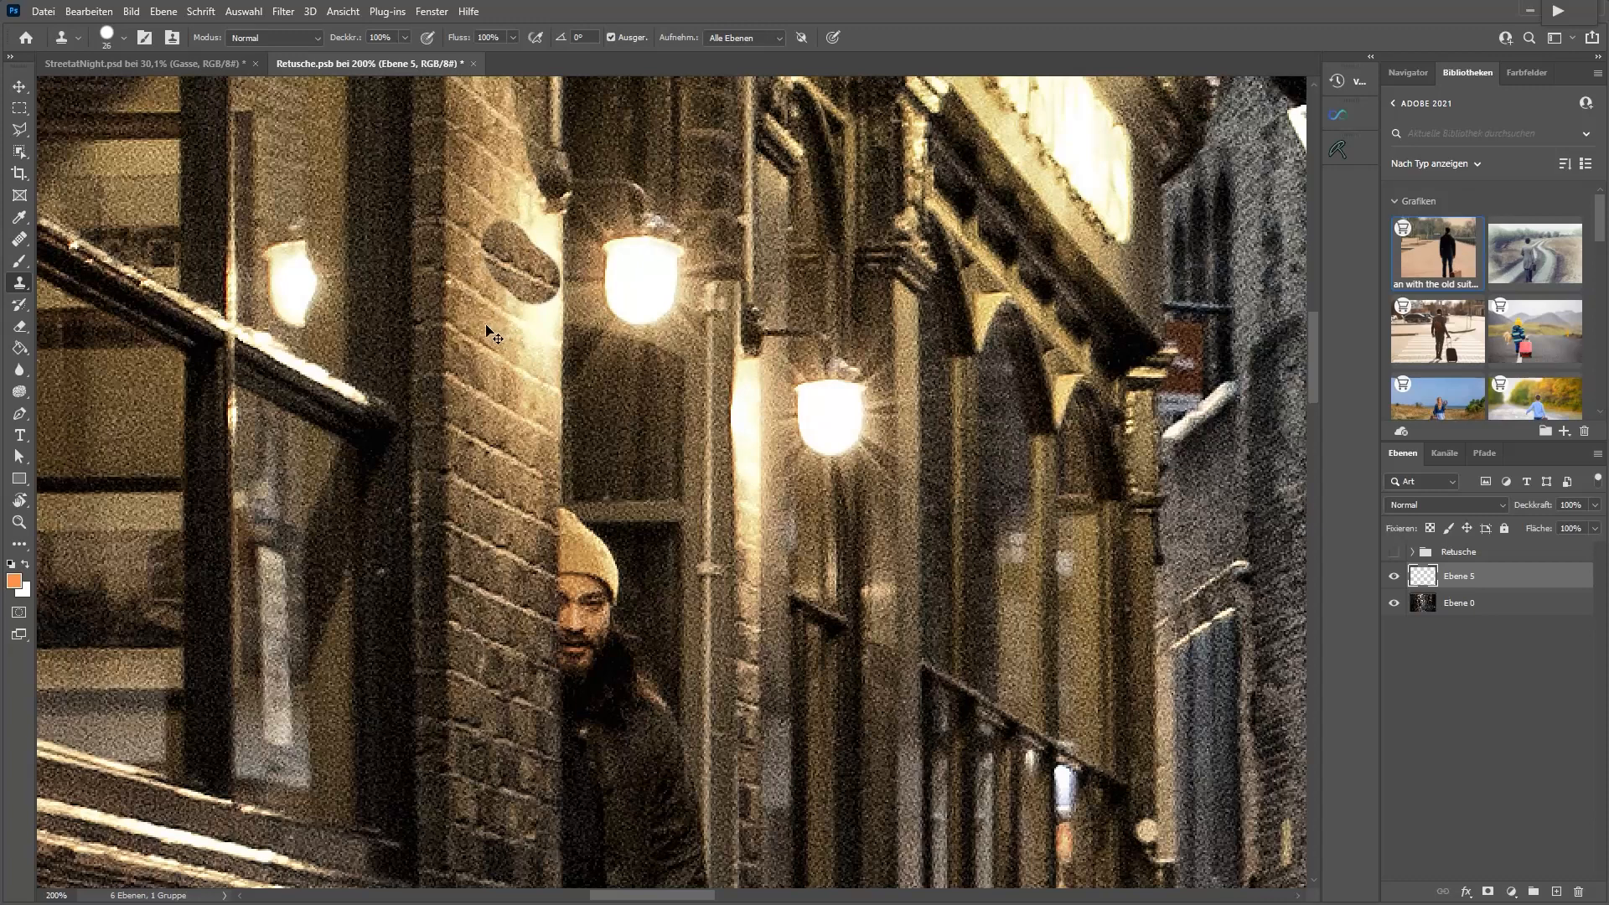
{"action": "key", "text": "ctrl+z"}
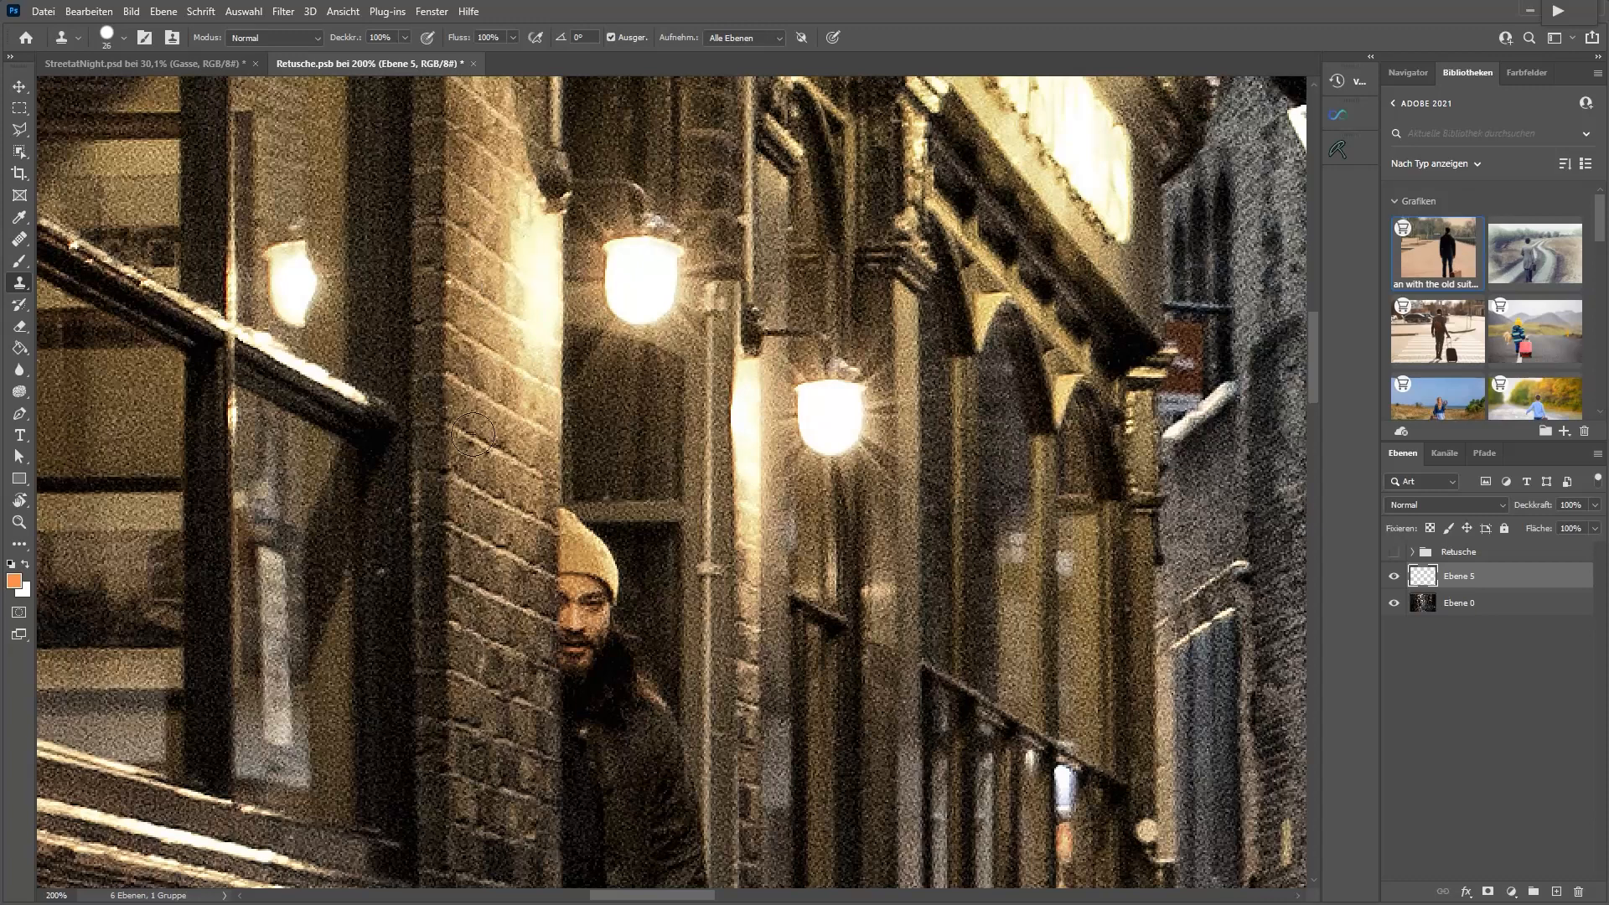
Set the Clone Stamp flow to 67%, try cloning the lower bricks over the lamp glow, and undo the stroke
{"action": "left_click", "coordinate": [518, 699], "text": "alt"}
{"action": "left_click_drag", "start_coordinate": [433, 41], "coordinate": [430, 42]}
{"action": "mouse_move", "coordinate": [533, 373]}
{"action": "left_mouse_down"}
{"action": "mouse_move", "coordinate": [541, 215]}
{"action": "mouse_move", "coordinate": [524, 281]}
{"action": "mouse_move", "coordinate": [511, 195]}
{"action": "mouse_move", "coordinate": [513, 219]}
{"action": "mouse_move", "coordinate": [468, 149]}
{"action": "left_mouse_up"}
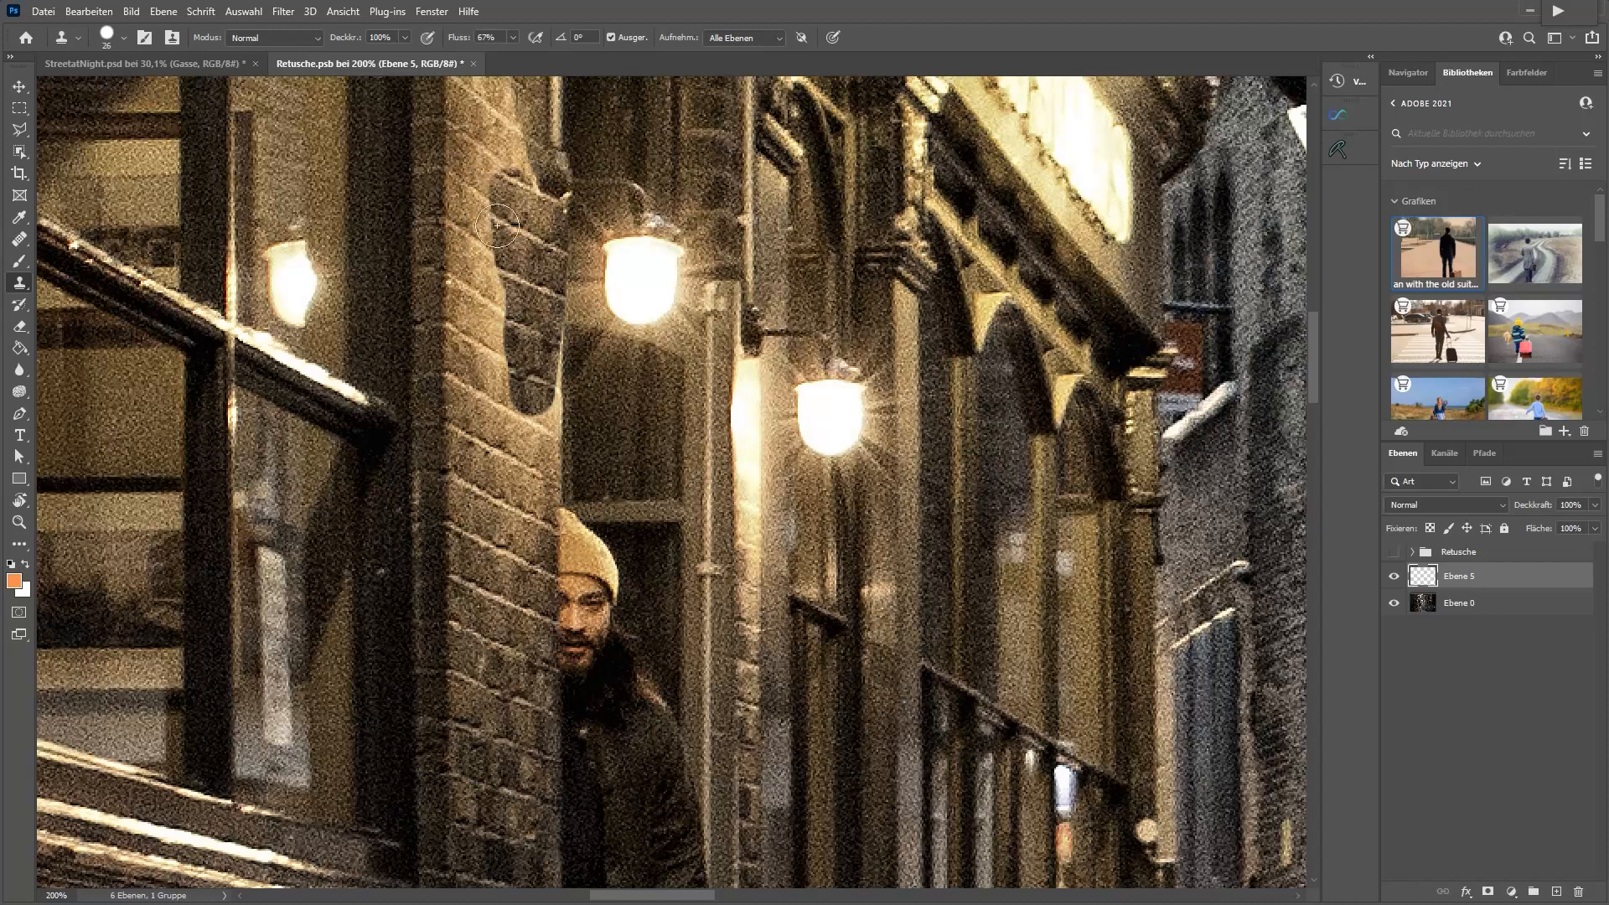
{"action": "key", "text": "ctrl+z"}
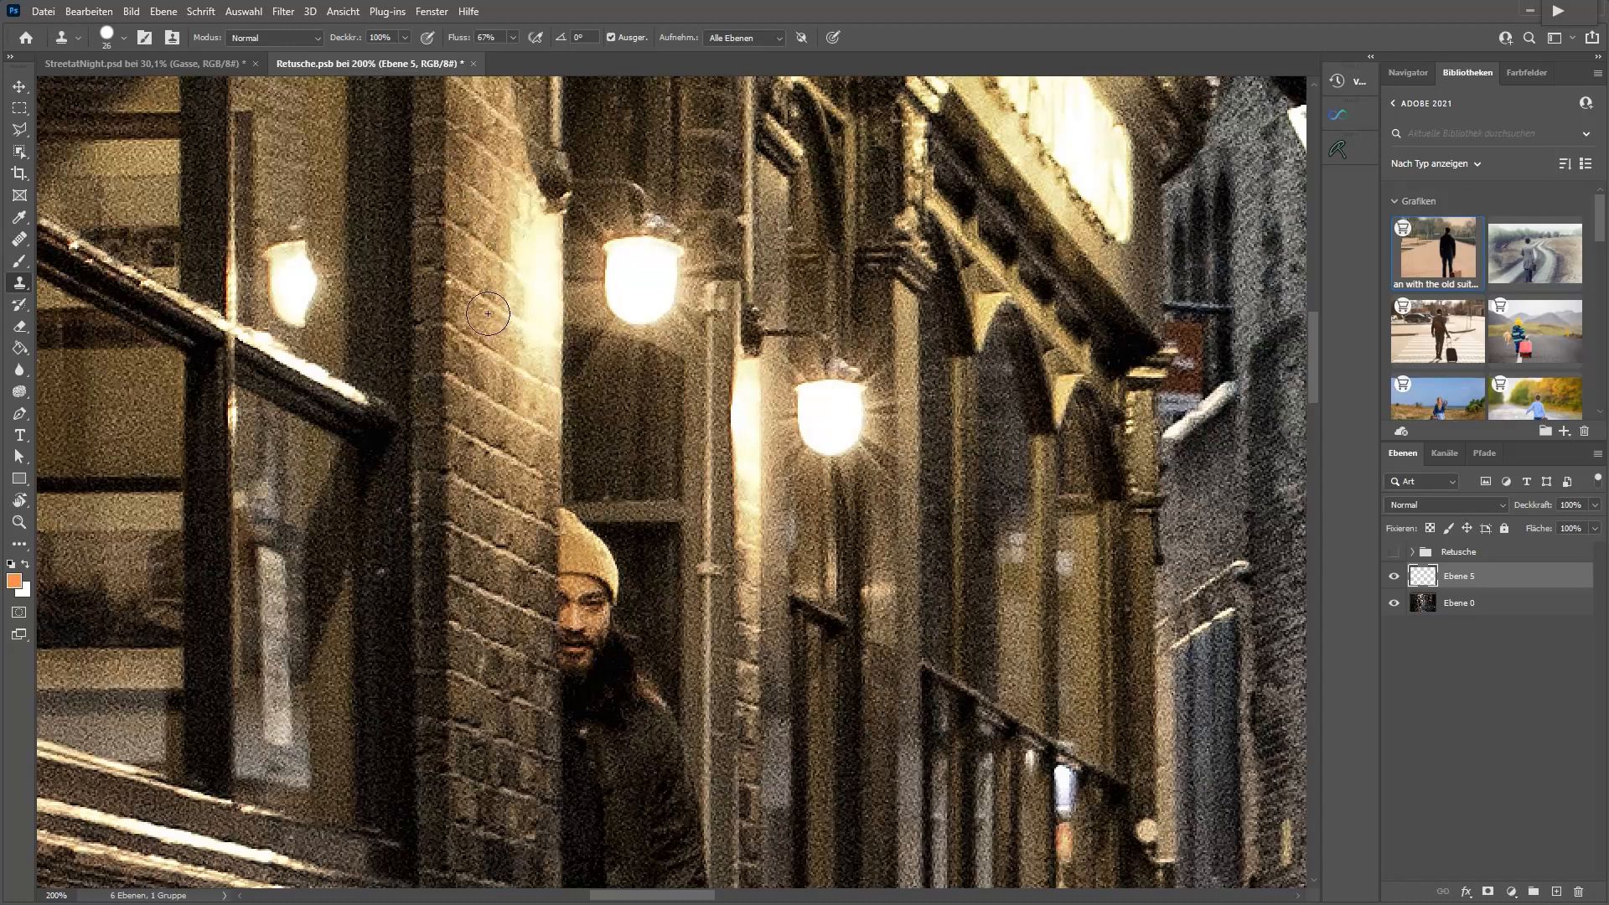
Try to cover the lamp glow with bricks sampled from just below and just above it, undoing all the strokes
{"action": "left_click", "coordinate": [501, 406], "text": "alt"}
{"action": "left_click_drag", "start_coordinate": [503, 260], "coordinate": [540, 285]}
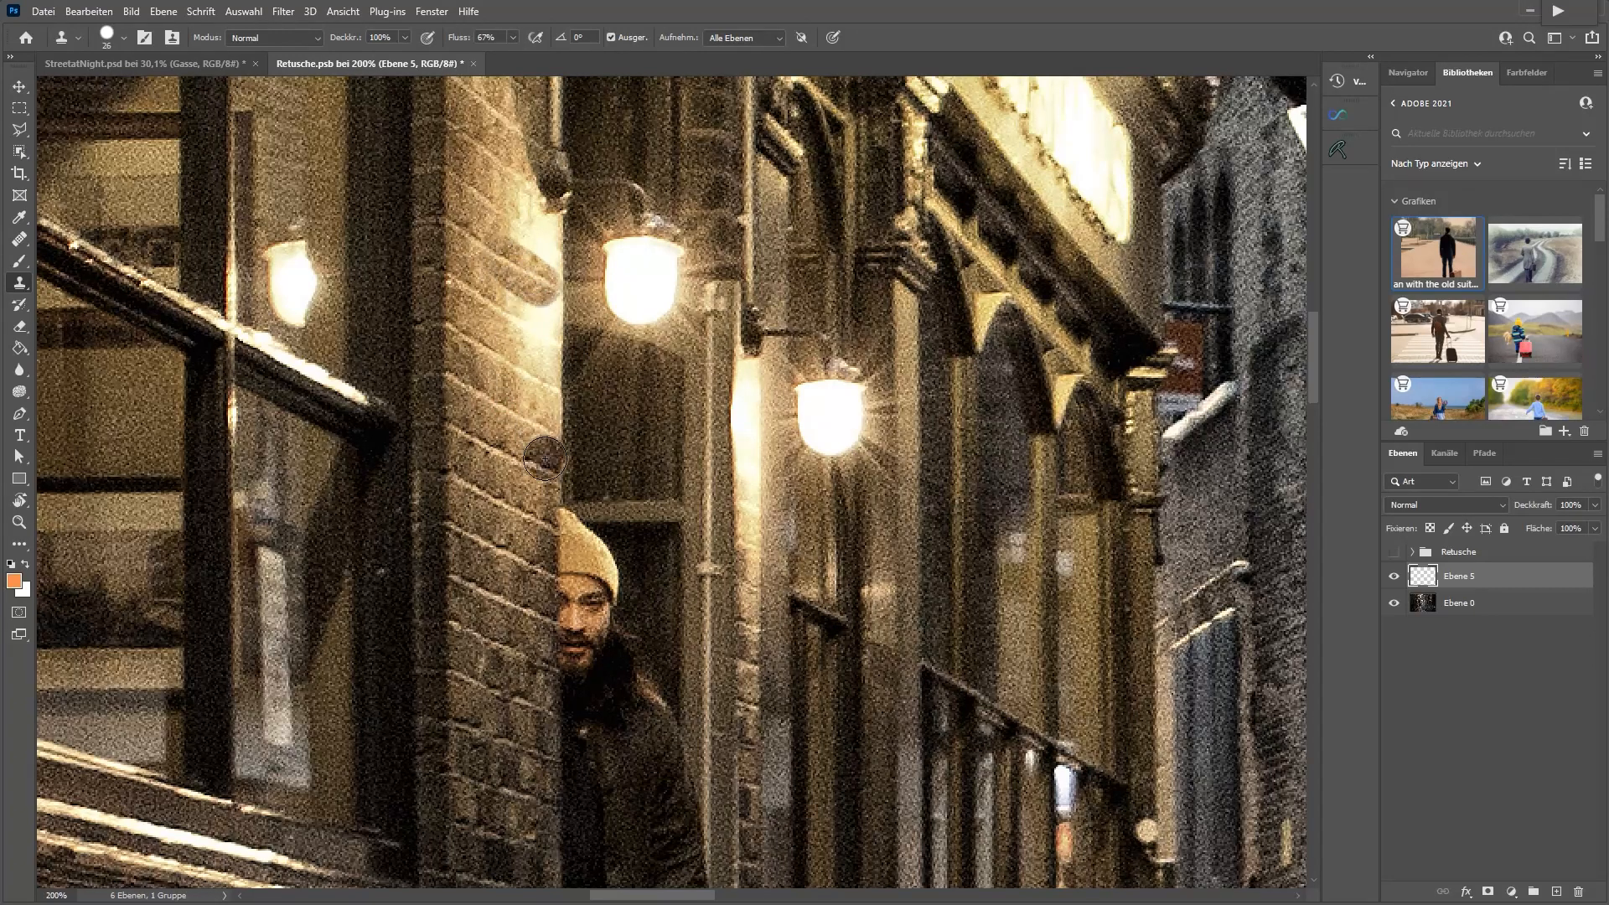
{"action": "left_click", "coordinate": [514, 200], "text": "alt"}
{"action": "left_click_drag", "start_coordinate": [522, 266], "coordinate": [557, 280]}
{"action": "left_click", "coordinate": [200, 288], "text": "alt"}
{"action": "key", "text": "ctrl+z"}
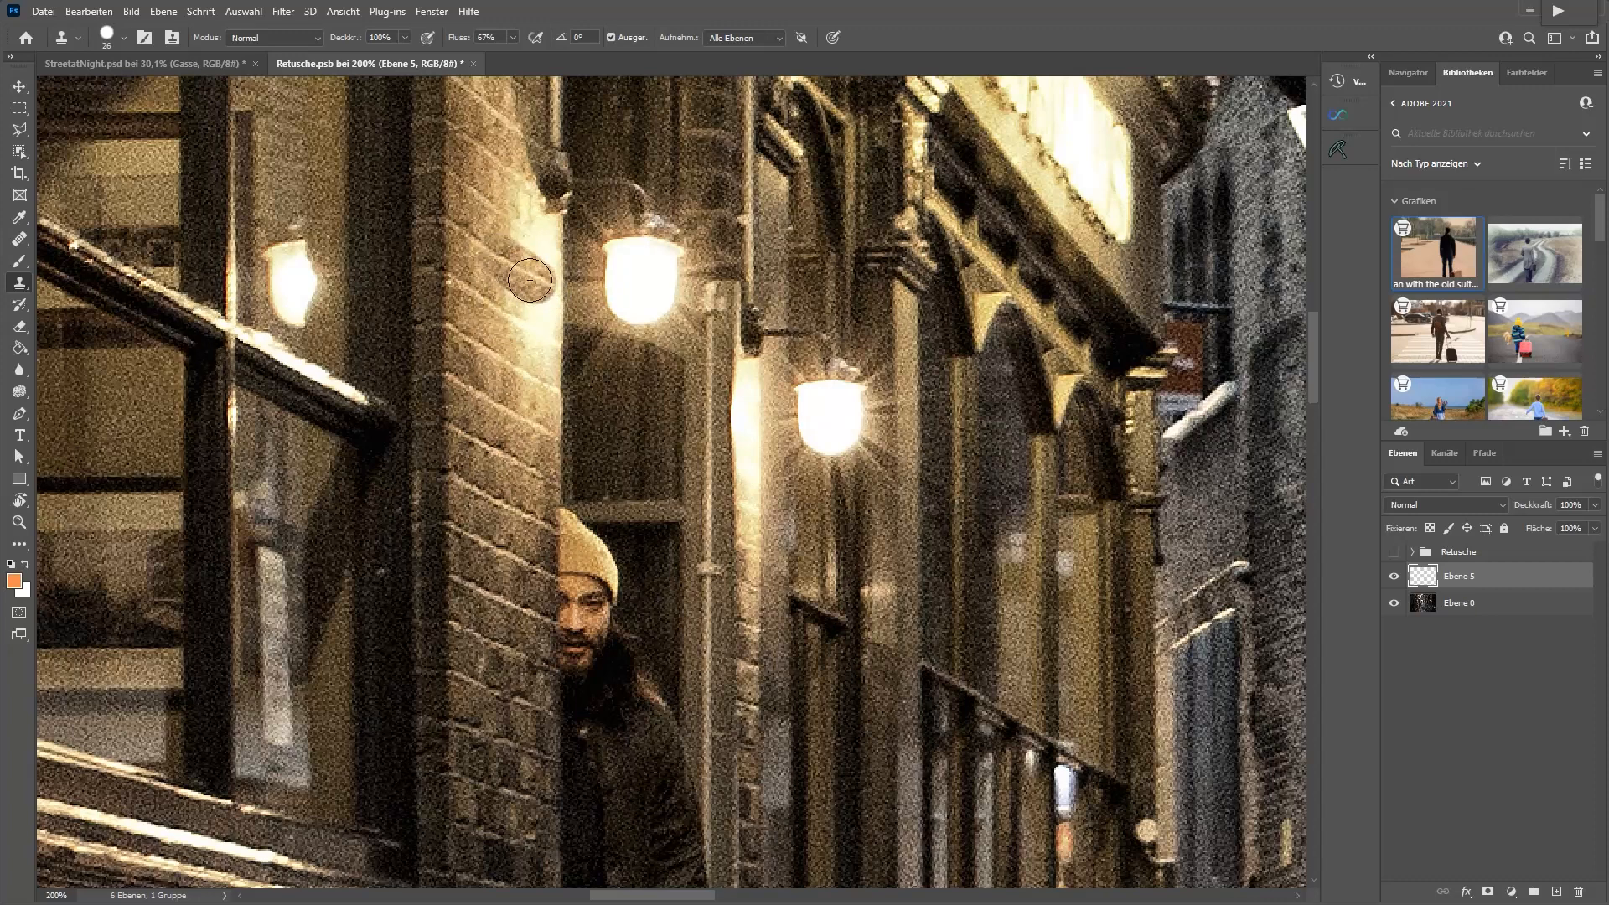
{"action": "key", "text": "ctrl+z"}
{"action": "key", "text": "ctrl+z"}
{"action": "key", "text": "ctrl+z"}
{"action": "key", "text": "ctrl+z"}
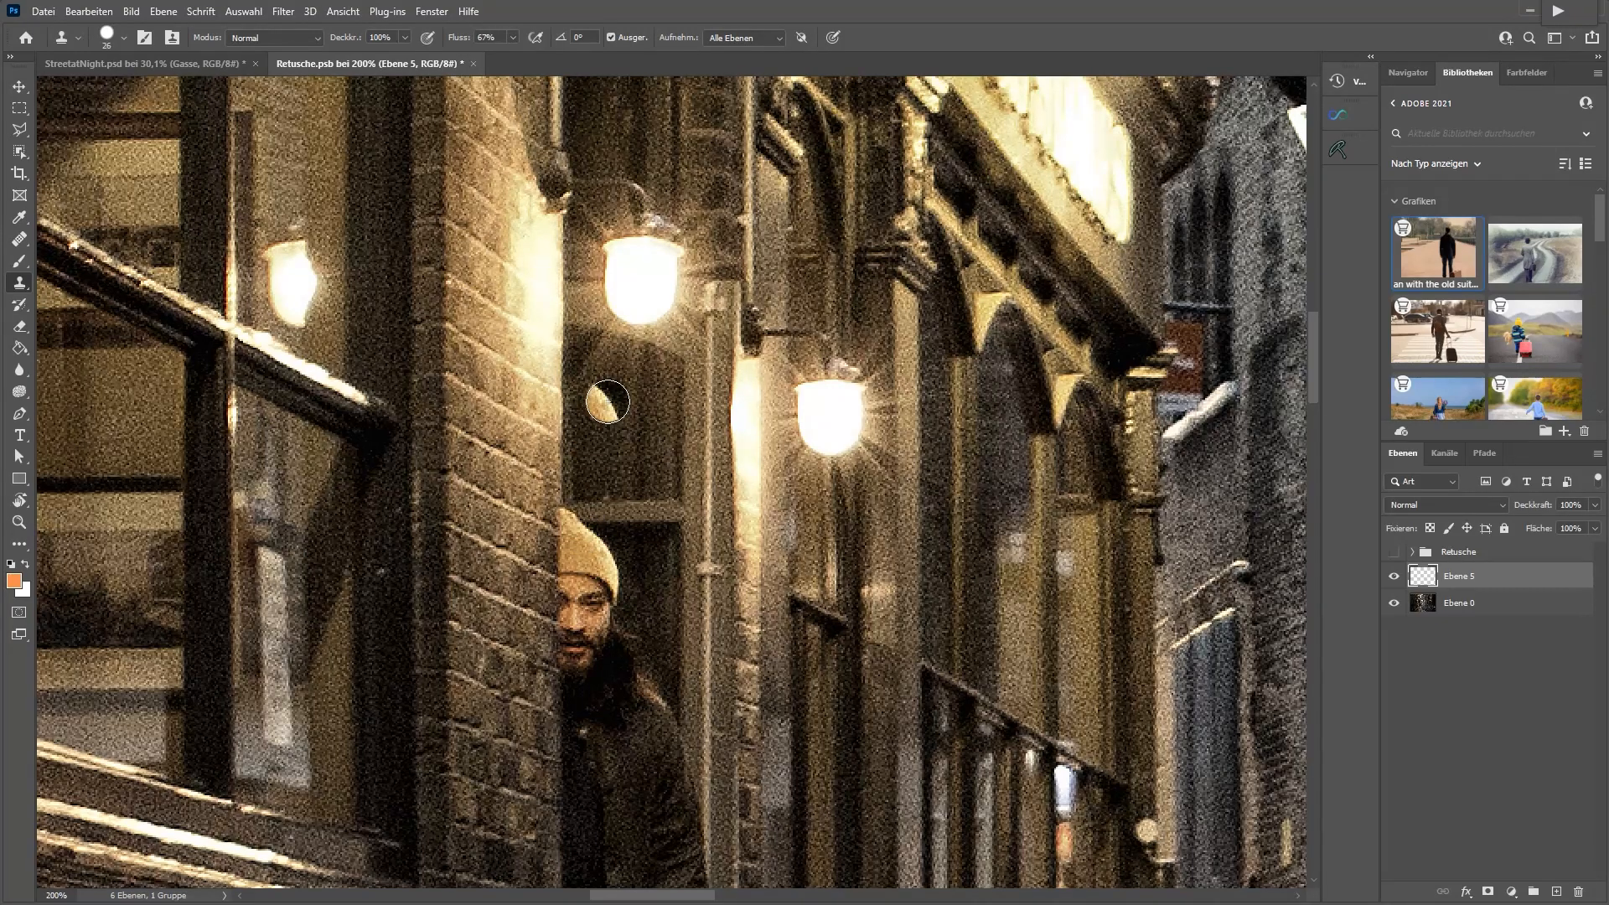
Open the Fluchtpunkt filter on the empty retouching layer and enlarge the wall around the man in the doorway
{"action": "left_click", "coordinate": [282, 12]}
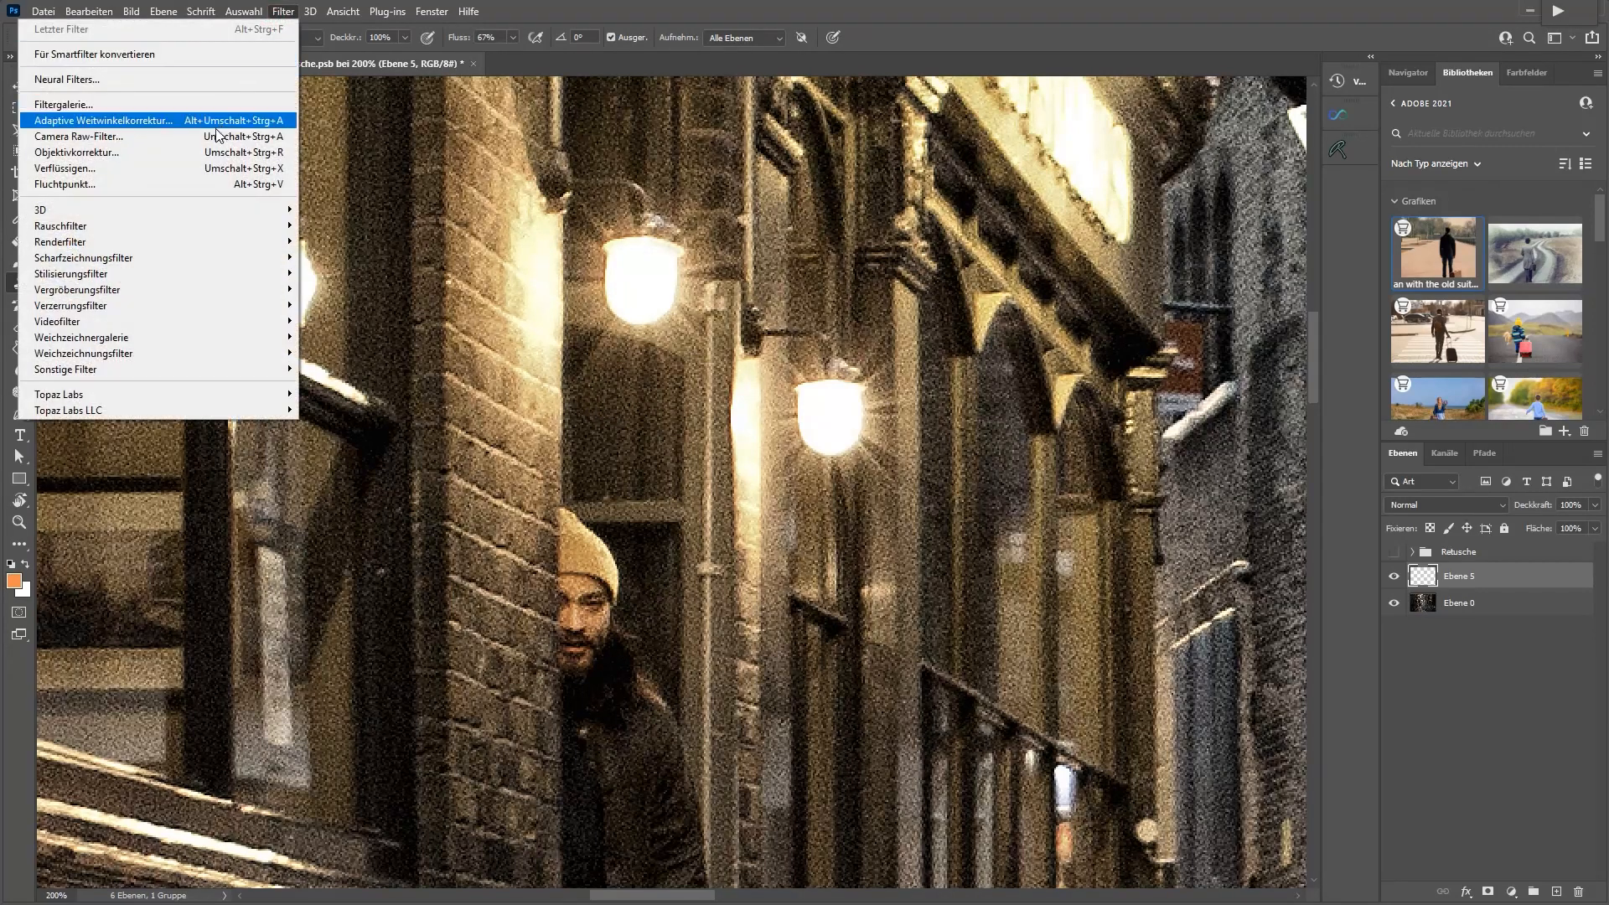
{"action": "left_click", "coordinate": [124, 184]}
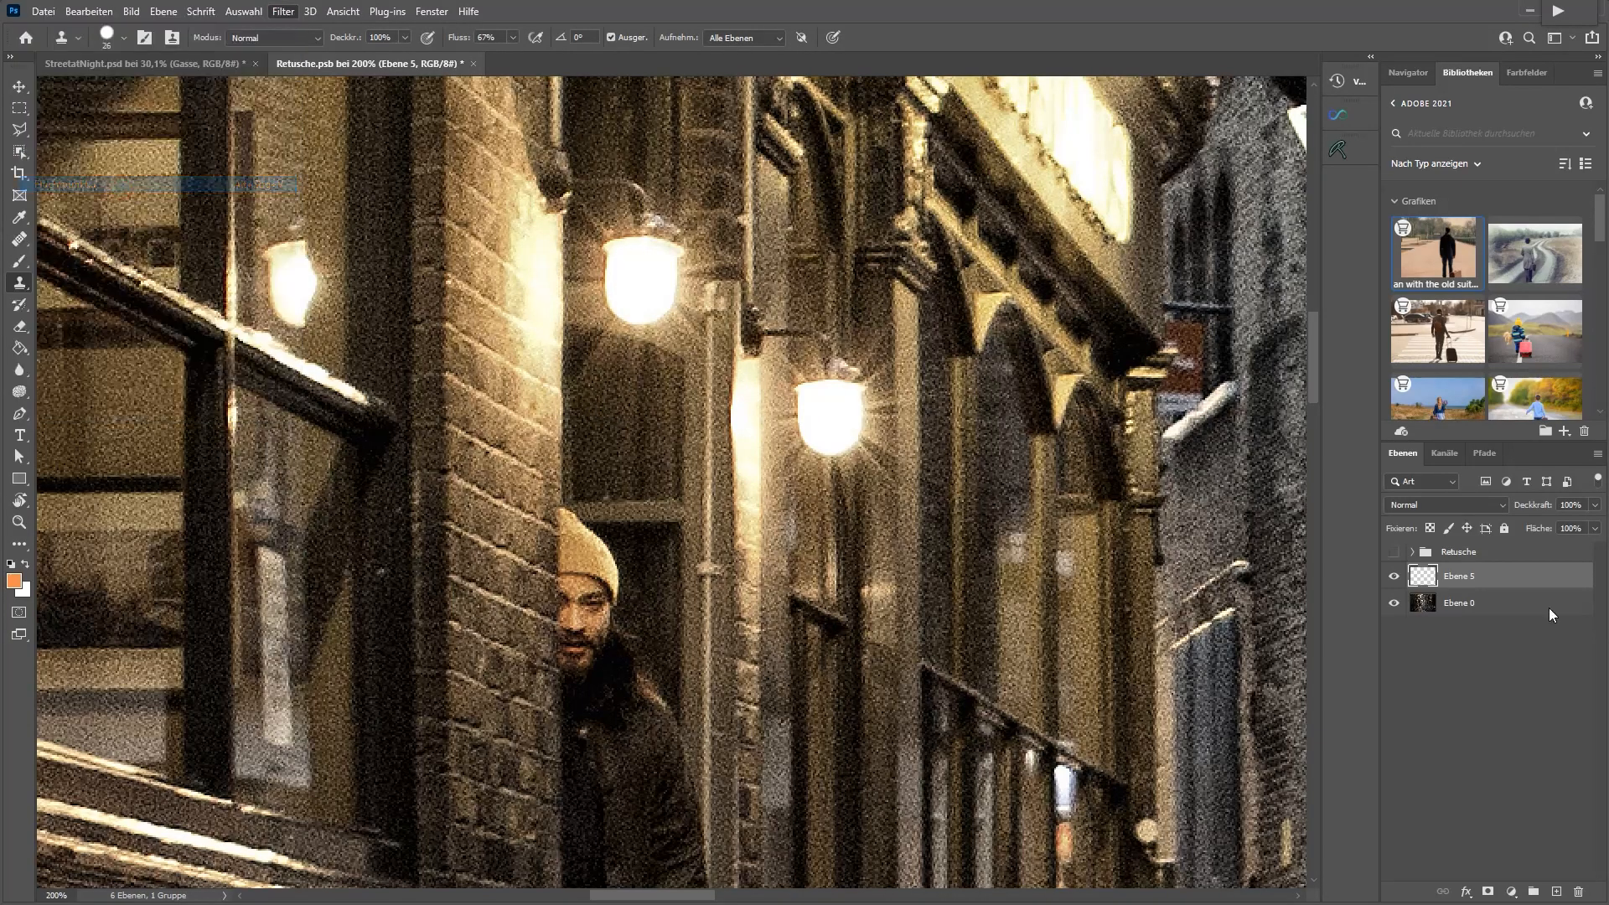
{"action": "key", "text": "ctrl+space"}
{"action": "left_click", "coordinate": [632, 343], "text": "ctrl"}
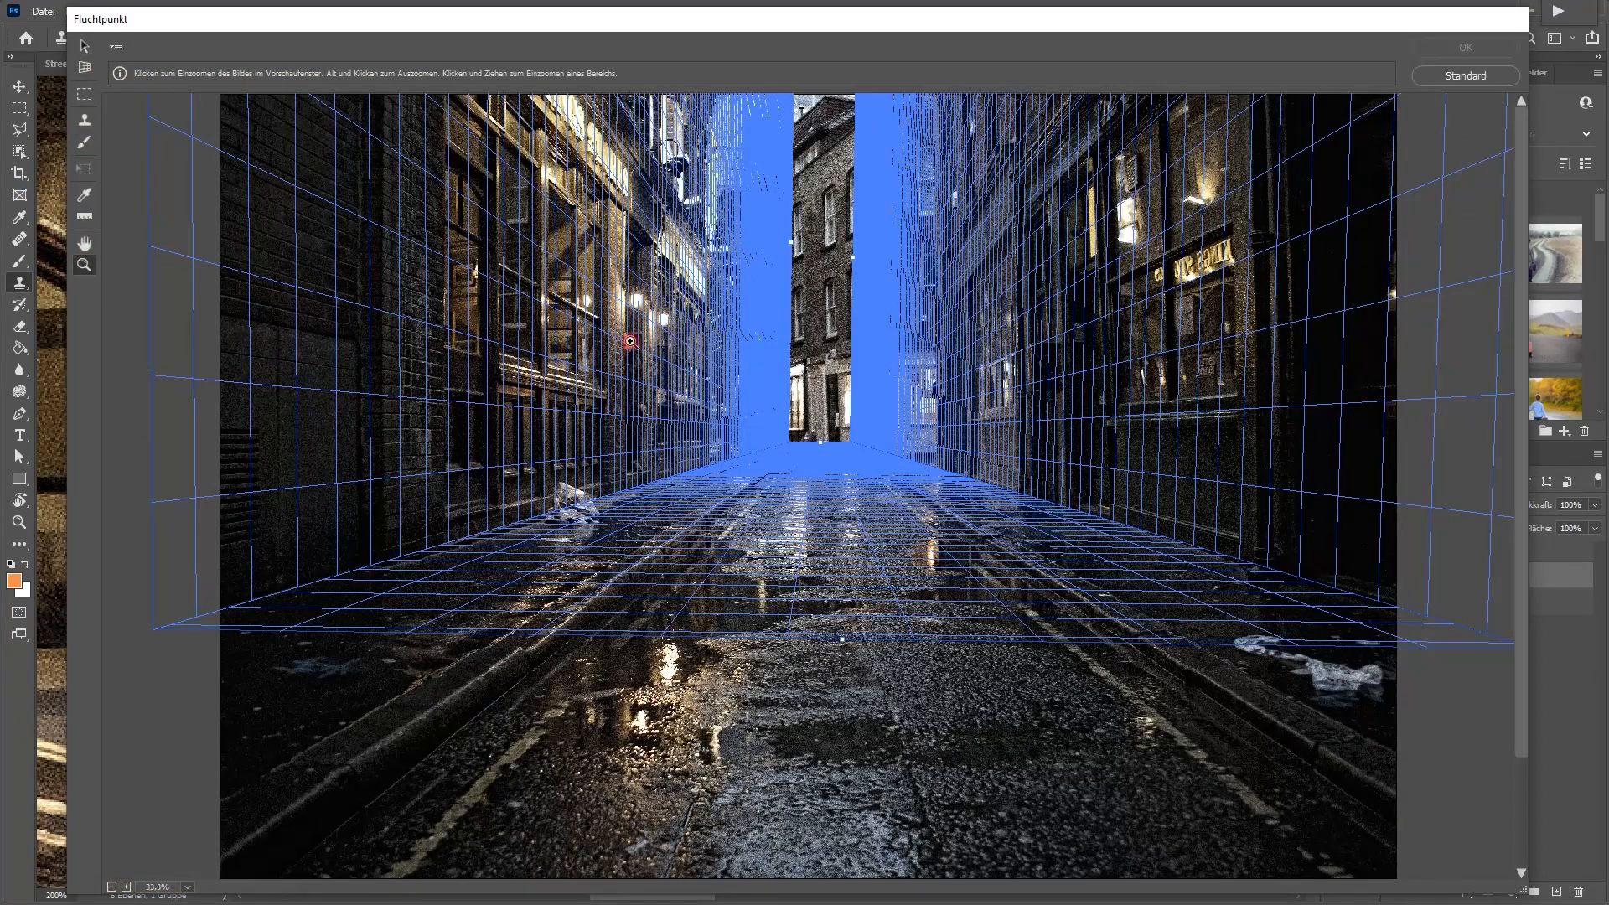
{"action": "left_click_drag", "start_coordinate": [629, 403], "coordinate": [620, 411]}
{"action": "left_click", "coordinate": [763, 415], "text": "alt"}
{"action": "left_click", "coordinate": [763, 414], "text": "alt"}
{"action": "left_click", "coordinate": [763, 414], "text": "alt"}
{"action": "left_click", "coordinate": [762, 415], "text": "alt"}
{"action": "left_click", "coordinate": [762, 415], "text": "alt"}
{"action": "key", "text": "space"}
{"action": "left_click_drag", "start_coordinate": [800, 460], "coordinate": [755, 452]}
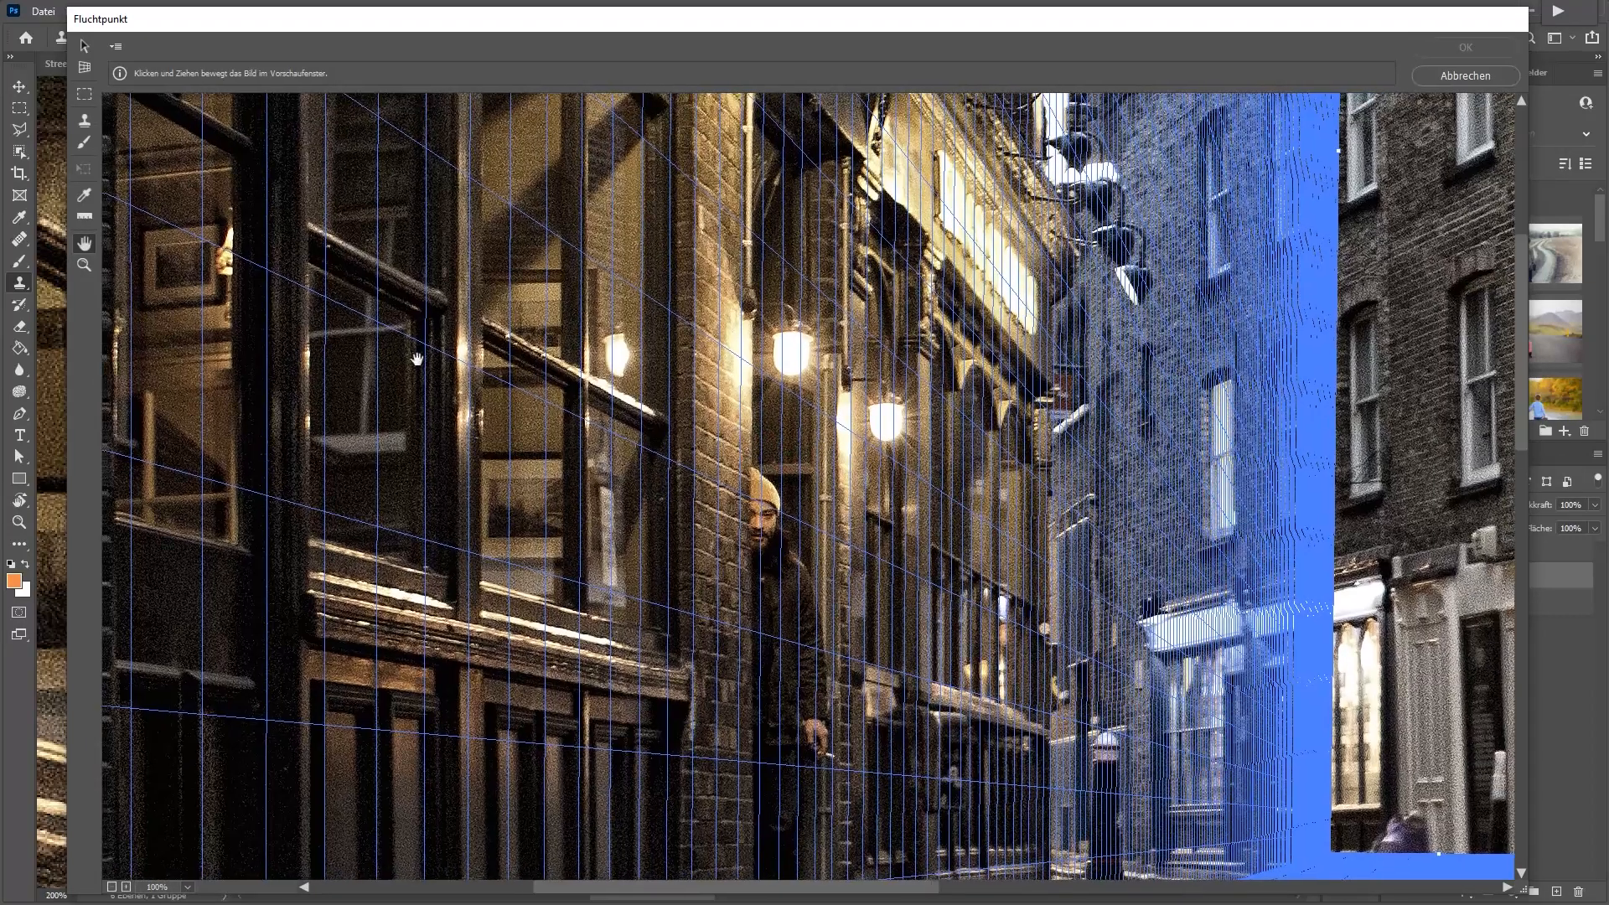
Choose the filter's Stamp tool and frame the brick wall beside the man at 200%
{"action": "left_click", "coordinate": [85, 122]}
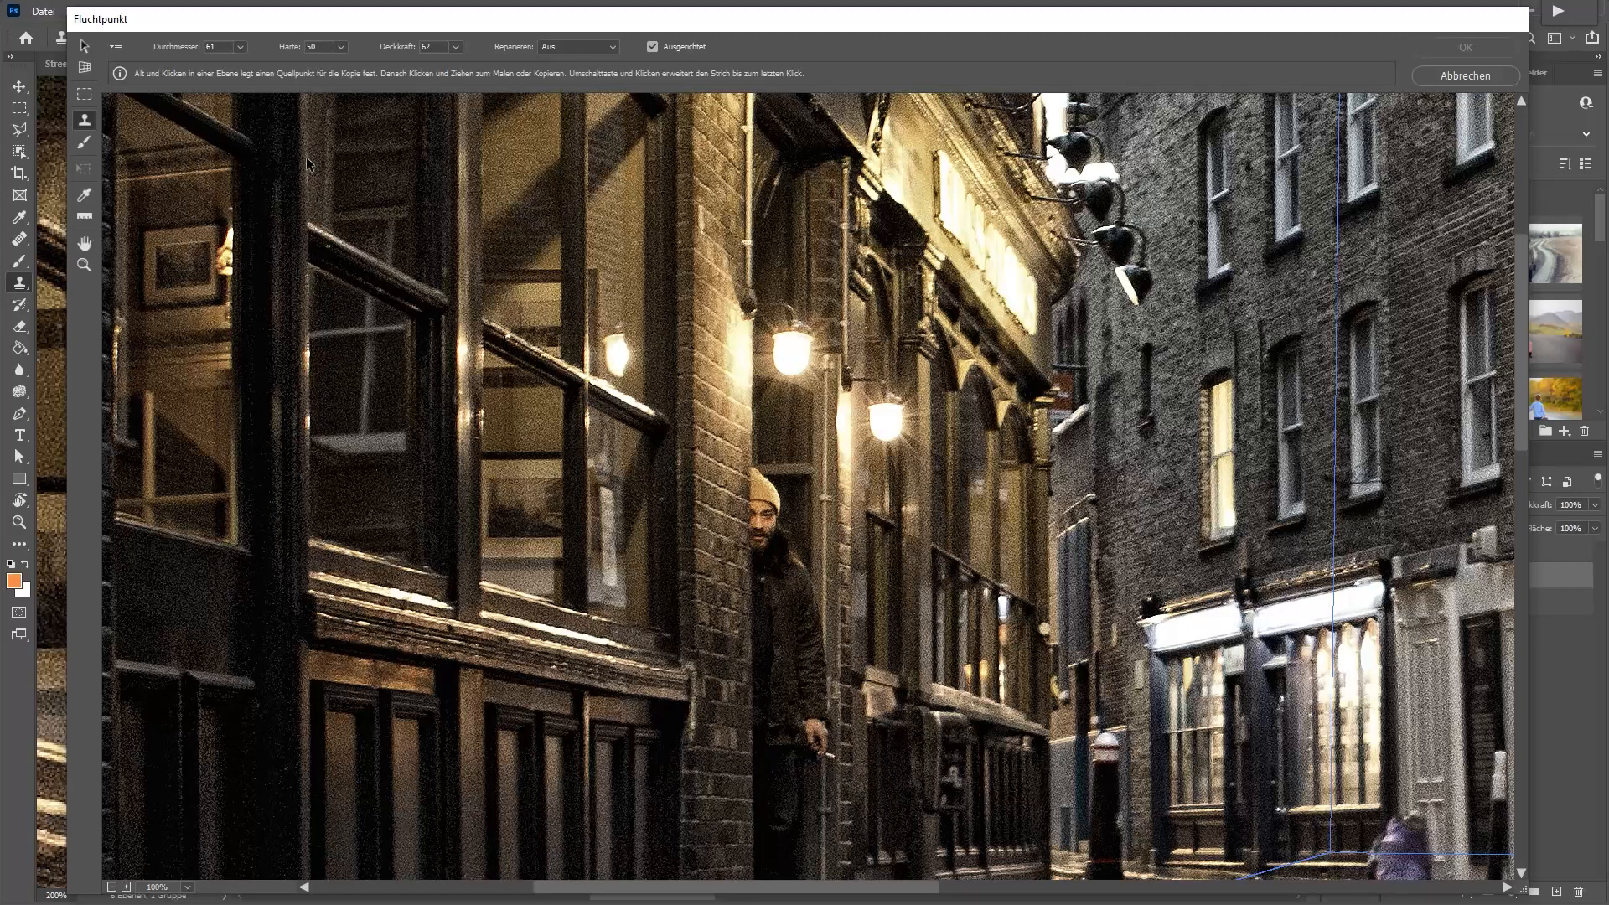
{"action": "key", "text": "z"}
{"action": "left_click", "coordinate": [754, 475], "text": "ctrl"}
{"action": "key", "text": "space"}
{"action": "left_click_drag", "start_coordinate": [703, 490], "coordinate": [516, 318]}
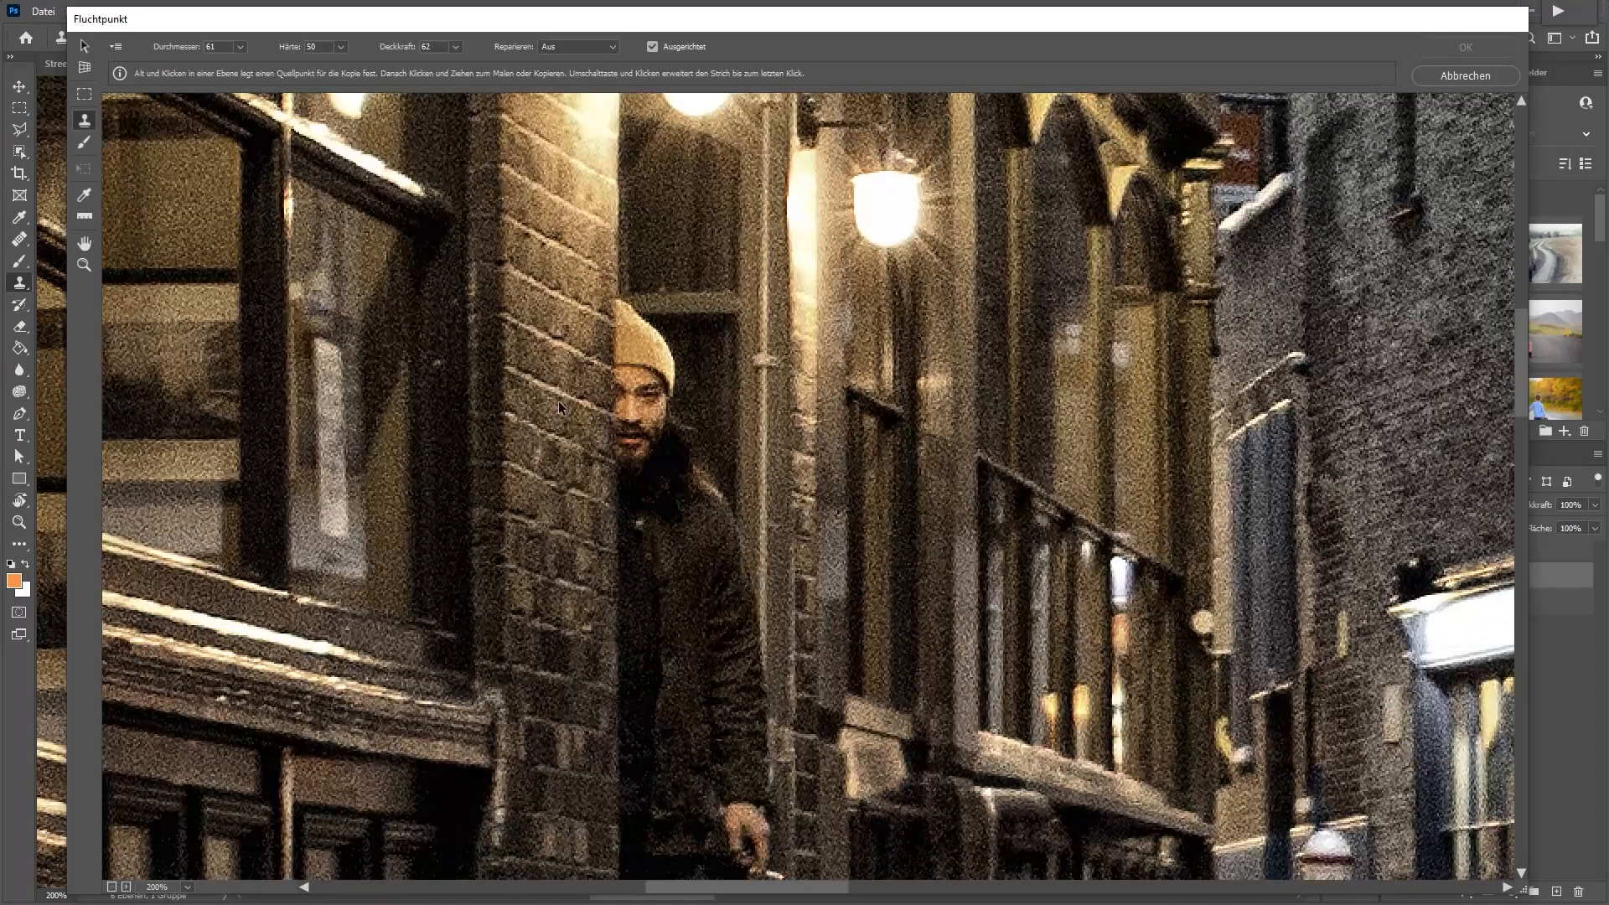
Try to clone the dark lower bricks in perspective over the glow beside the upper lamp, and undo the attempt
{"action": "key", "text": "alt"}
{"action": "left_click", "coordinate": [566, 537], "text": "alt"}
{"action": "mouse_move", "coordinate": [563, 259]}
{"action": "left_mouse_down"}
{"action": "mouse_move", "coordinate": [560, 193]}
{"action": "mouse_move", "coordinate": [563, 236]}
{"action": "left_mouse_up"}
{"action": "scroll", "coordinate": [562, 268], "scroll_direction": "up", "scroll_amount": 3}
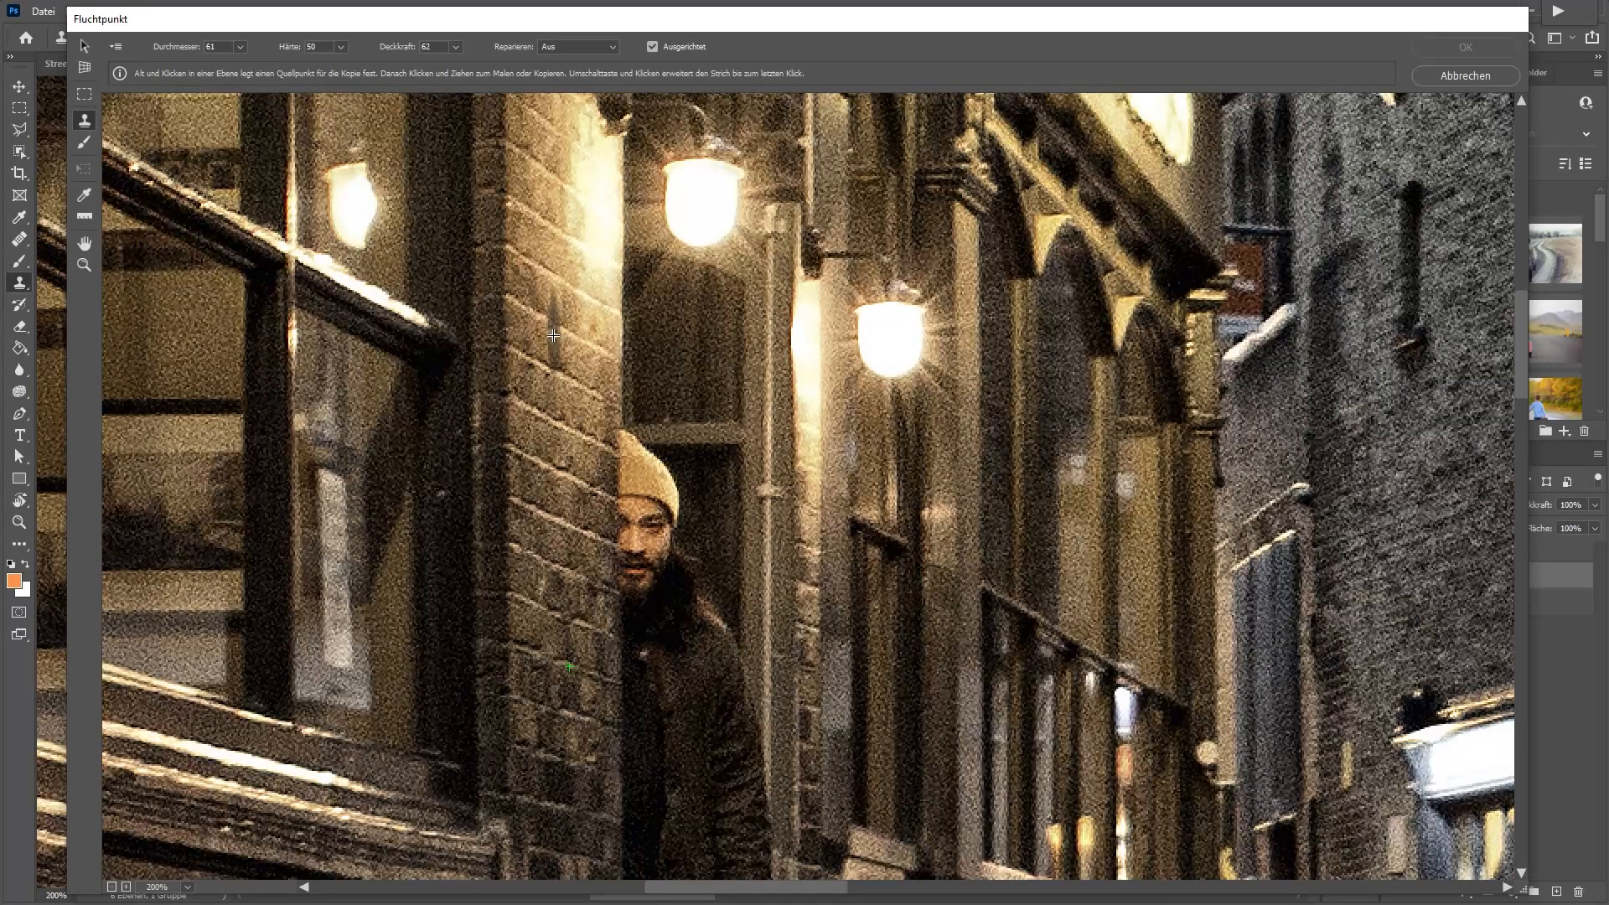
{"action": "key", "text": "alt"}
{"action": "left_click", "coordinate": [558, 759], "text": "alt"}
{"action": "mouse_move", "coordinate": [584, 197]}
{"action": "left_mouse_down"}
{"action": "mouse_move", "coordinate": [573, 285]}
{"action": "mouse_move", "coordinate": [596, 254]}
{"action": "mouse_move", "coordinate": [611, 266]}
{"action": "left_mouse_up"}
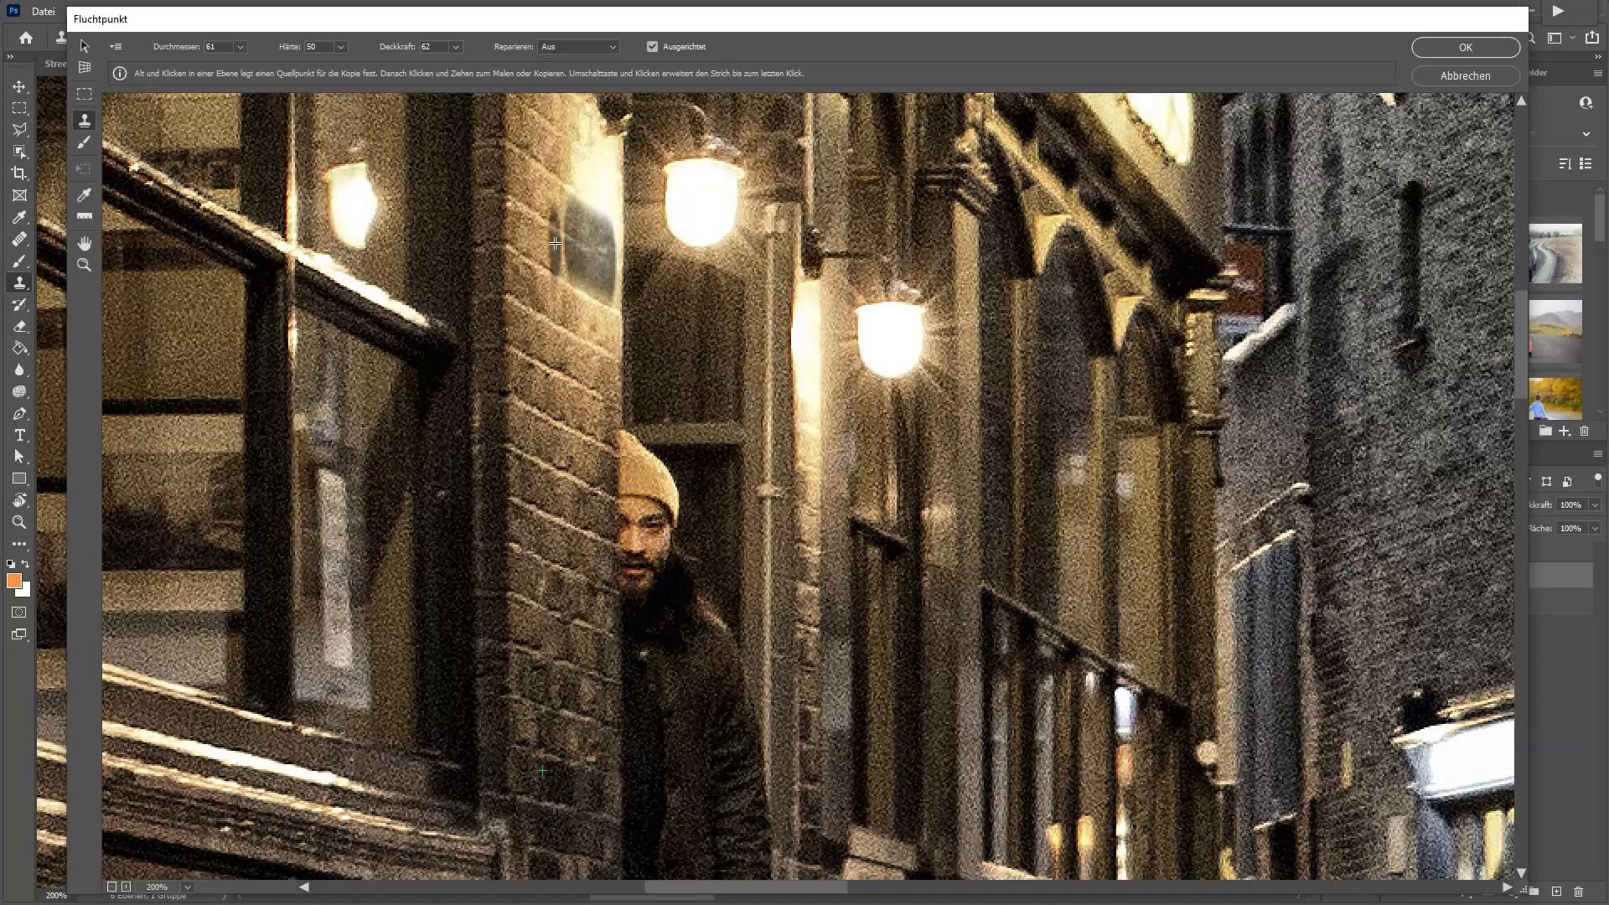
{"action": "key", "text": "ctrl+z"}
{"action": "key", "text": "ctrl+z"}
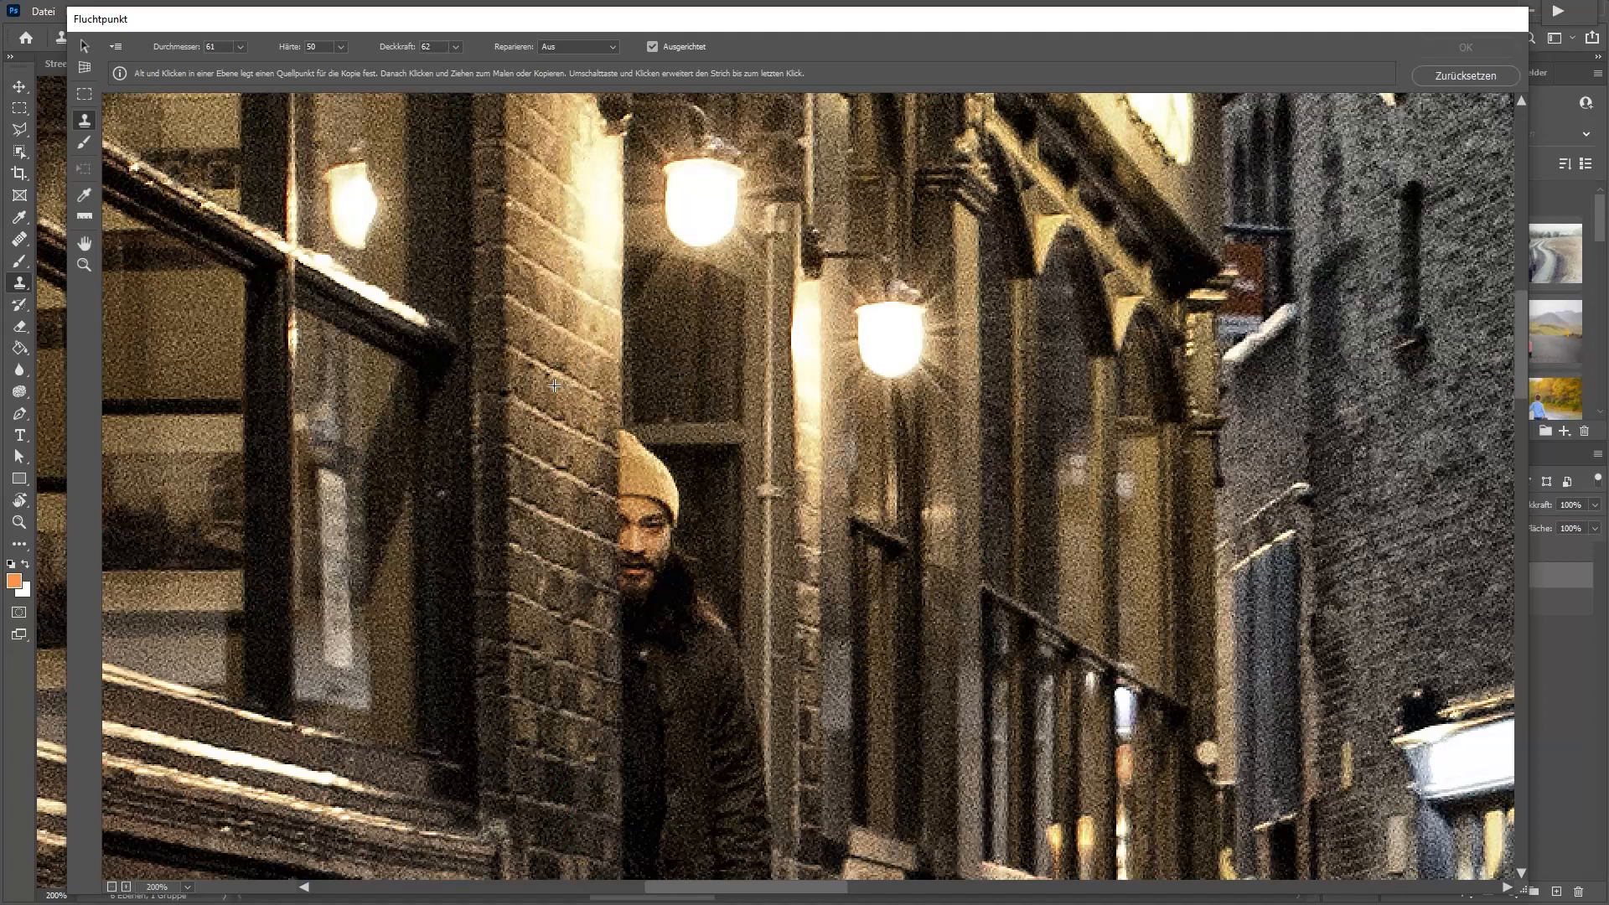
Clone the bricks directly below over the glow beside the upper lamp, following the wall's perspective
{"action": "scroll", "coordinate": [547, 369], "scroll_direction": "up", "scroll_amount": 3}
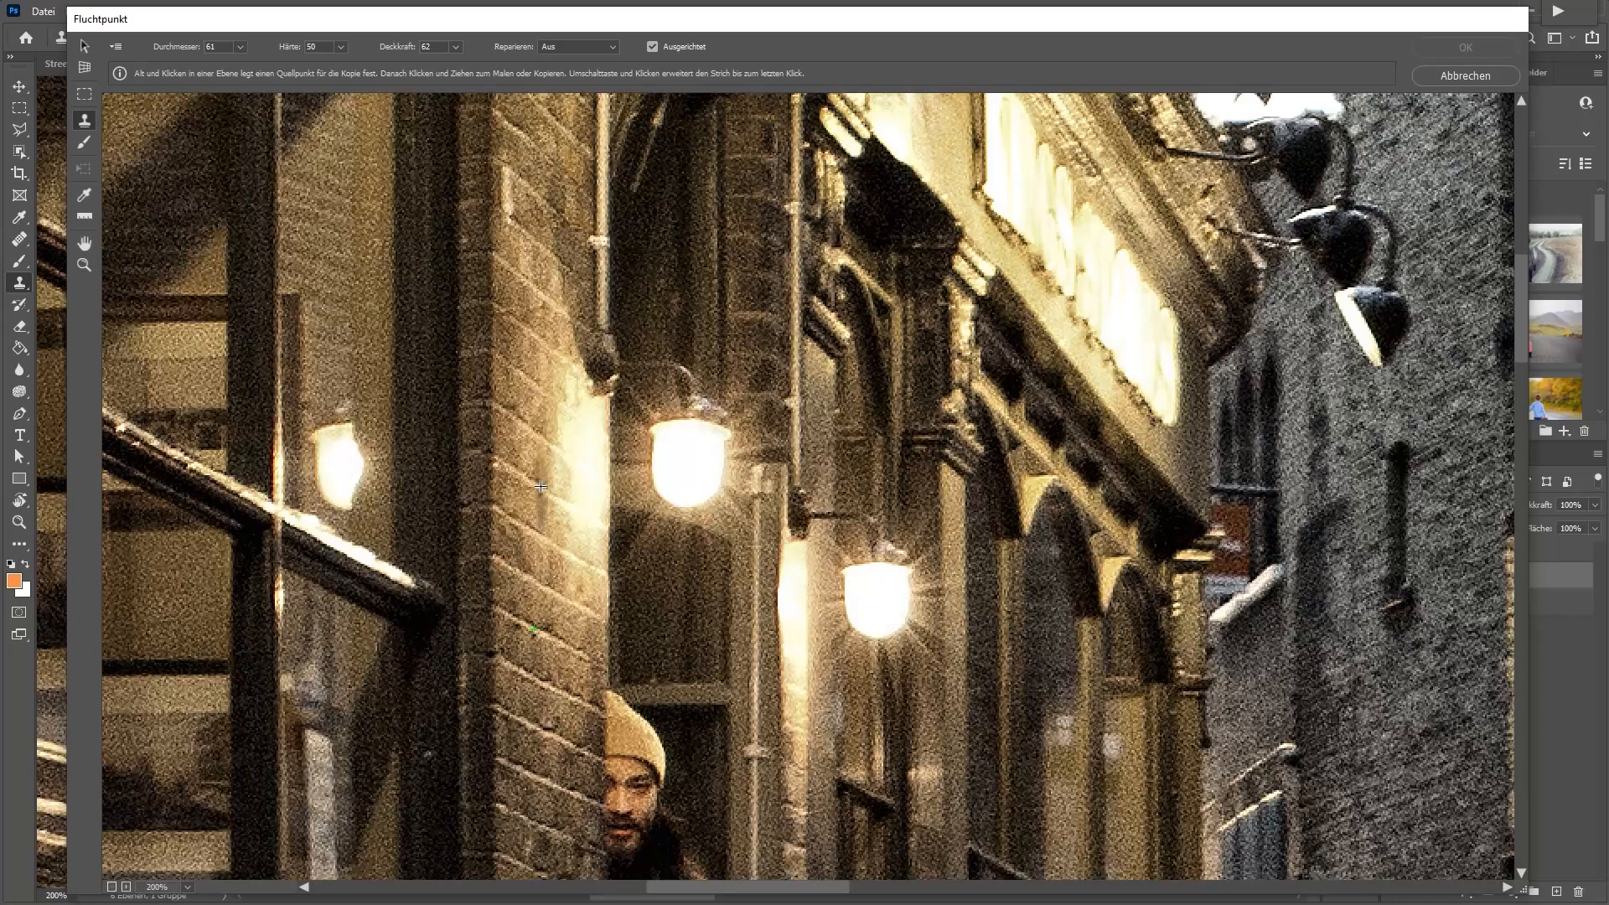
{"action": "left_click_drag", "start_coordinate": [541, 486], "coordinate": [596, 522]}
{"action": "key", "text": "space"}
{"action": "mouse_move", "coordinate": [768, 603]}
{"action": "left_mouse_down"}
{"action": "mouse_move", "coordinate": [948, 460]}
{"action": "mouse_move", "coordinate": [964, 477]}
{"action": "left_mouse_up"}
{"action": "key", "text": "ctrl+space"}
{"action": "left_click", "coordinate": [797, 481], "text": "alt"}
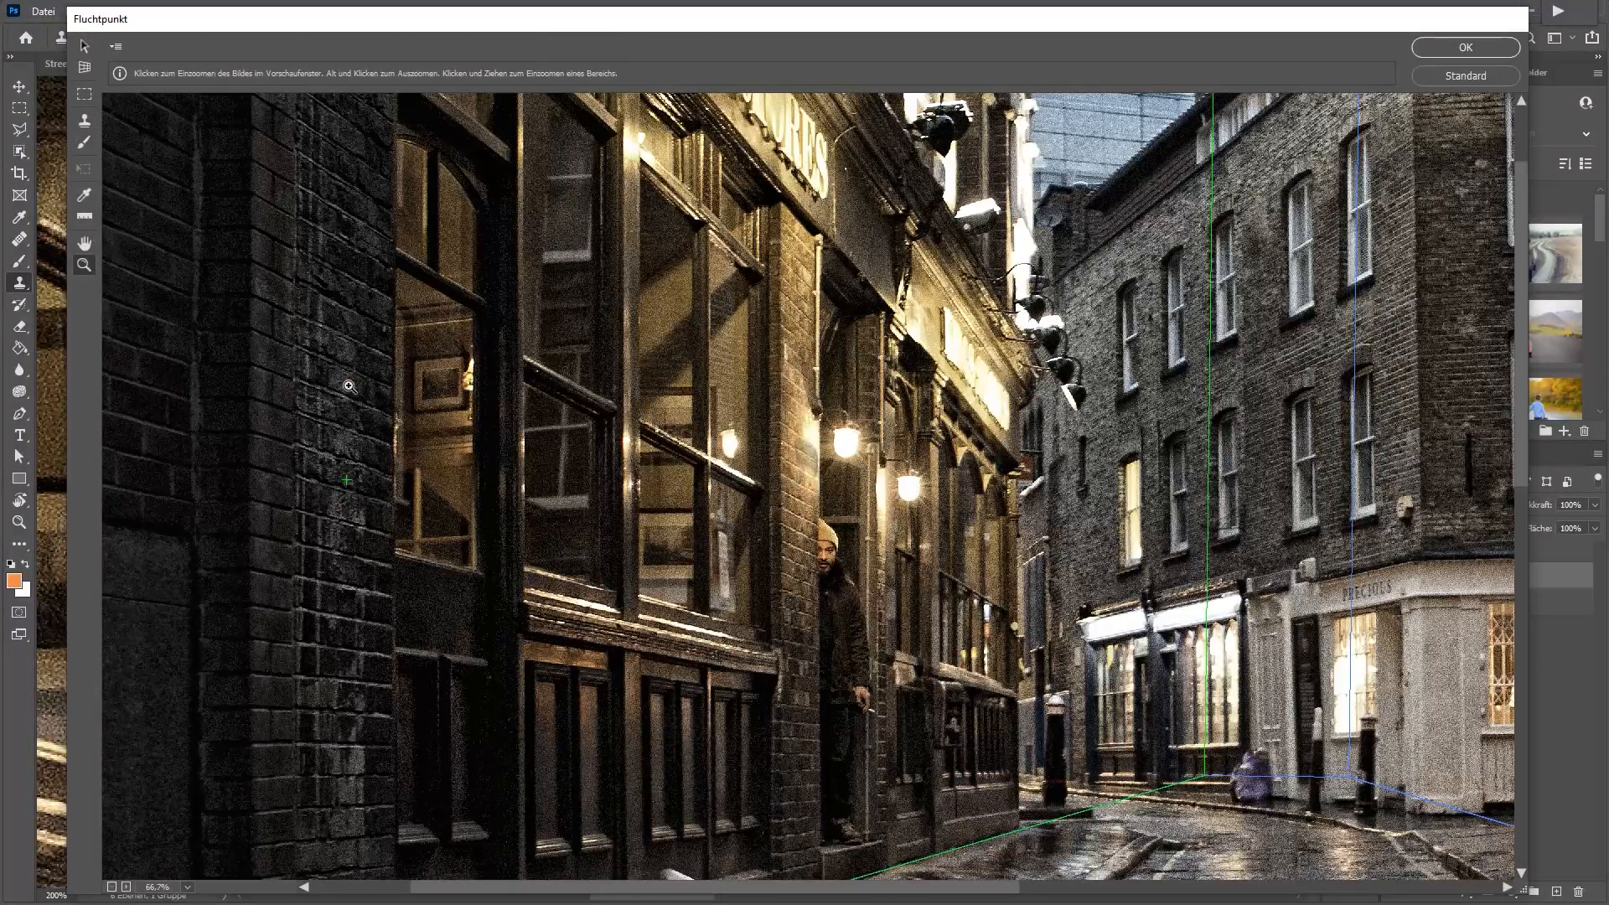
Try the perspective cloning on the dark foreground brick wall and undo the stroke
{"action": "left_click", "coordinate": [349, 387]}
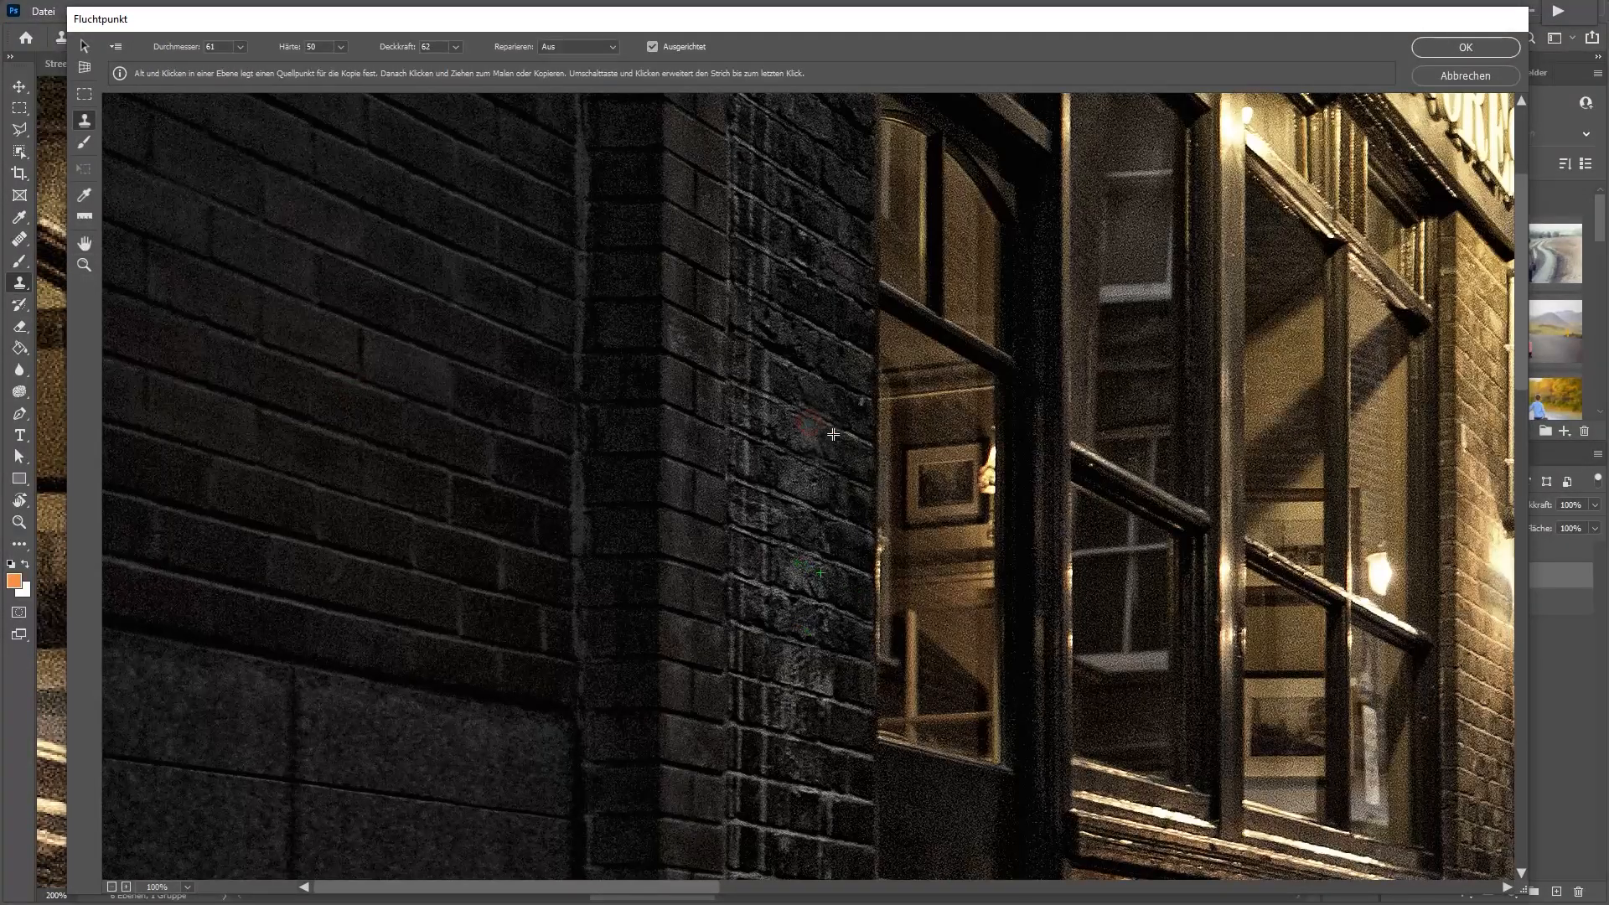
{"action": "mouse_move", "coordinate": [812, 377]}
{"action": "left_mouse_down"}
{"action": "mouse_move", "coordinate": [785, 445]}
{"action": "mouse_move", "coordinate": [783, 312]}
{"action": "mouse_move", "coordinate": [783, 447]}
{"action": "mouse_move", "coordinate": [765, 355]}
{"action": "mouse_move", "coordinate": [774, 443]}
{"action": "left_mouse_up"}
{"action": "key", "text": "ctrl+z"}
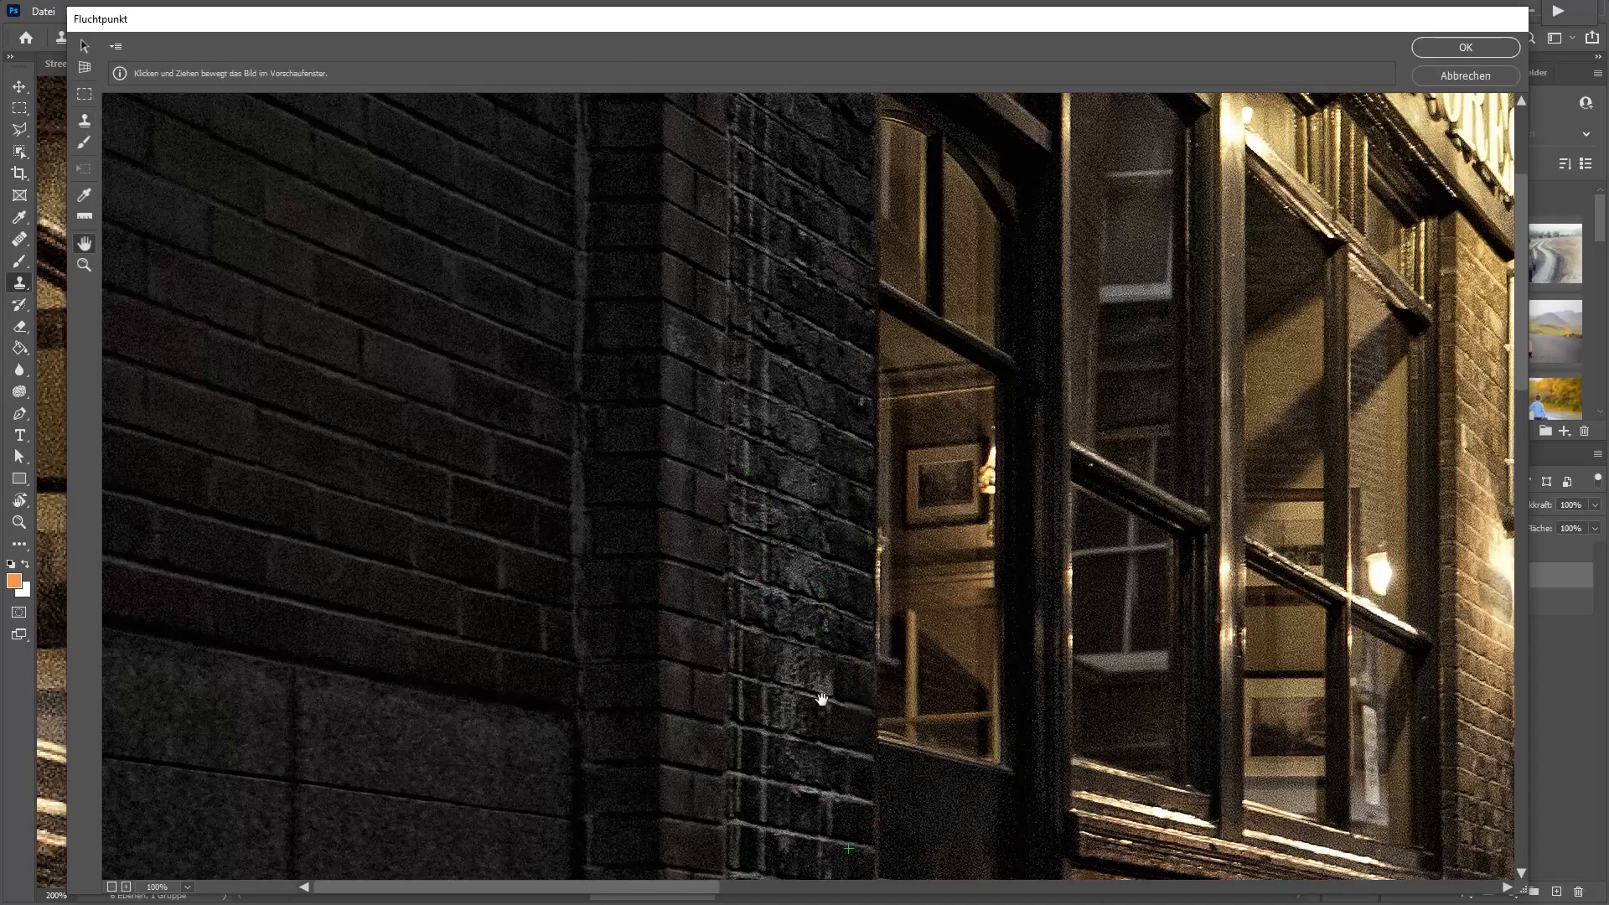
Try to clone the warm bricks beside the man onto the dark foreground wall in perspective, and undo it
{"action": "left_click_drag", "start_coordinate": [819, 696], "coordinate": [746, 574]}
{"action": "left_click_drag", "start_coordinate": [988, 593], "coordinate": [736, 646]}
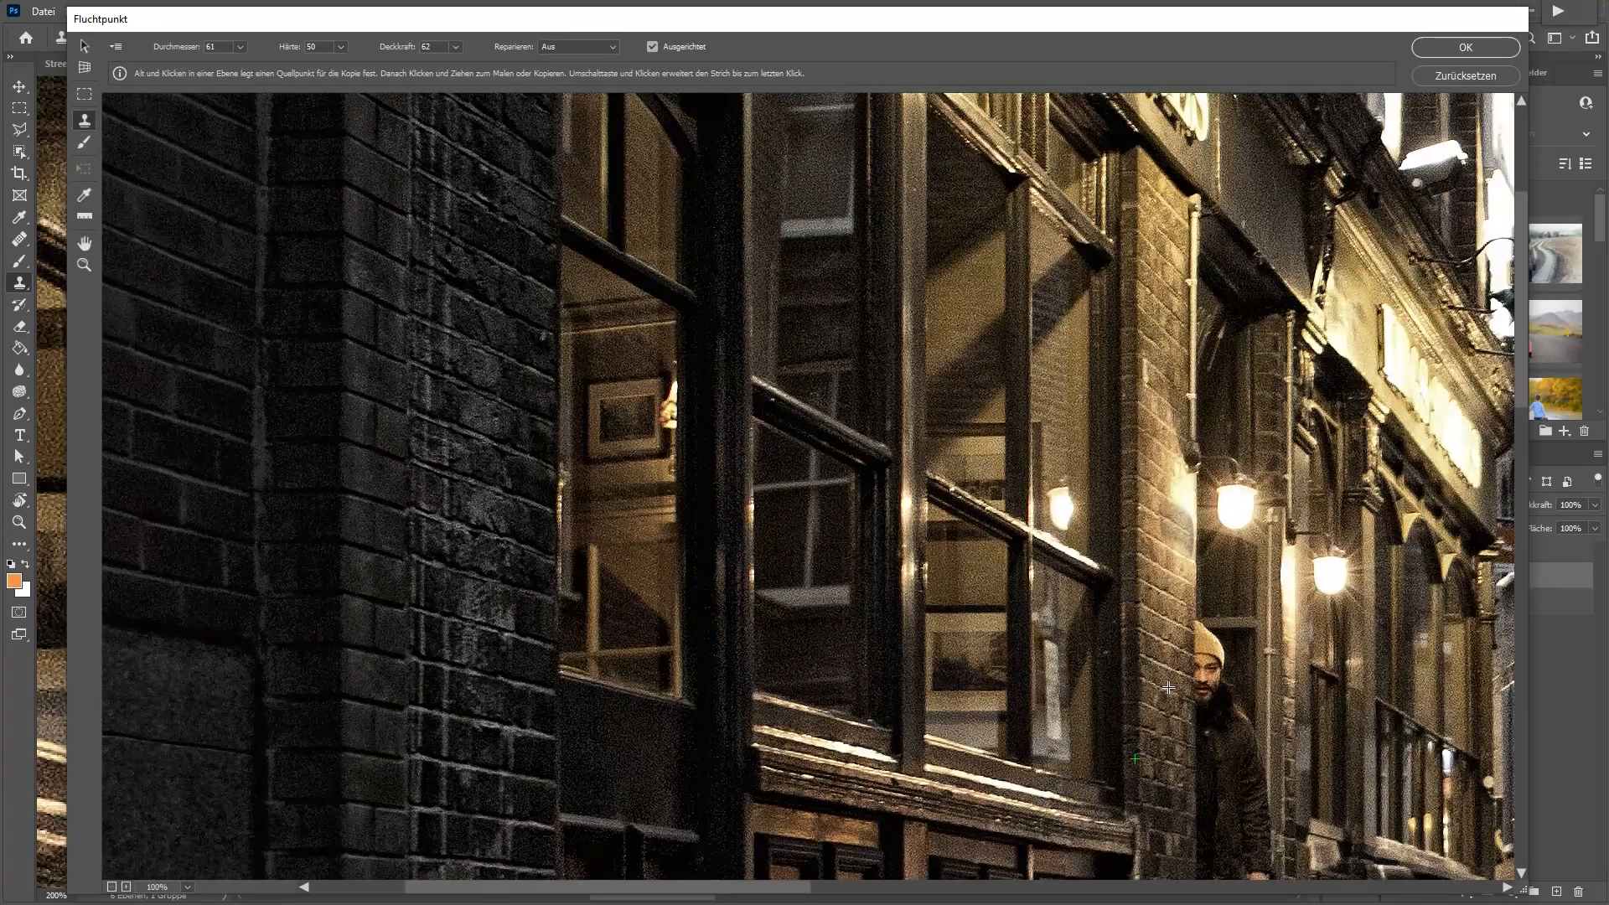
{"action": "mouse_move", "coordinate": [490, 583]}
{"action": "left_mouse_down"}
{"action": "mouse_move", "coordinate": [488, 347]}
{"action": "mouse_move", "coordinate": [470, 609]}
{"action": "mouse_move", "coordinate": [460, 353]}
{"action": "mouse_move", "coordinate": [446, 644]}
{"action": "mouse_move", "coordinate": [456, 315]}
{"action": "mouse_move", "coordinate": [479, 651]}
{"action": "mouse_move", "coordinate": [501, 347]}
{"action": "mouse_move", "coordinate": [498, 636]}
{"action": "mouse_move", "coordinate": [510, 407]}
{"action": "mouse_move", "coordinate": [518, 607]}
{"action": "left_mouse_up"}
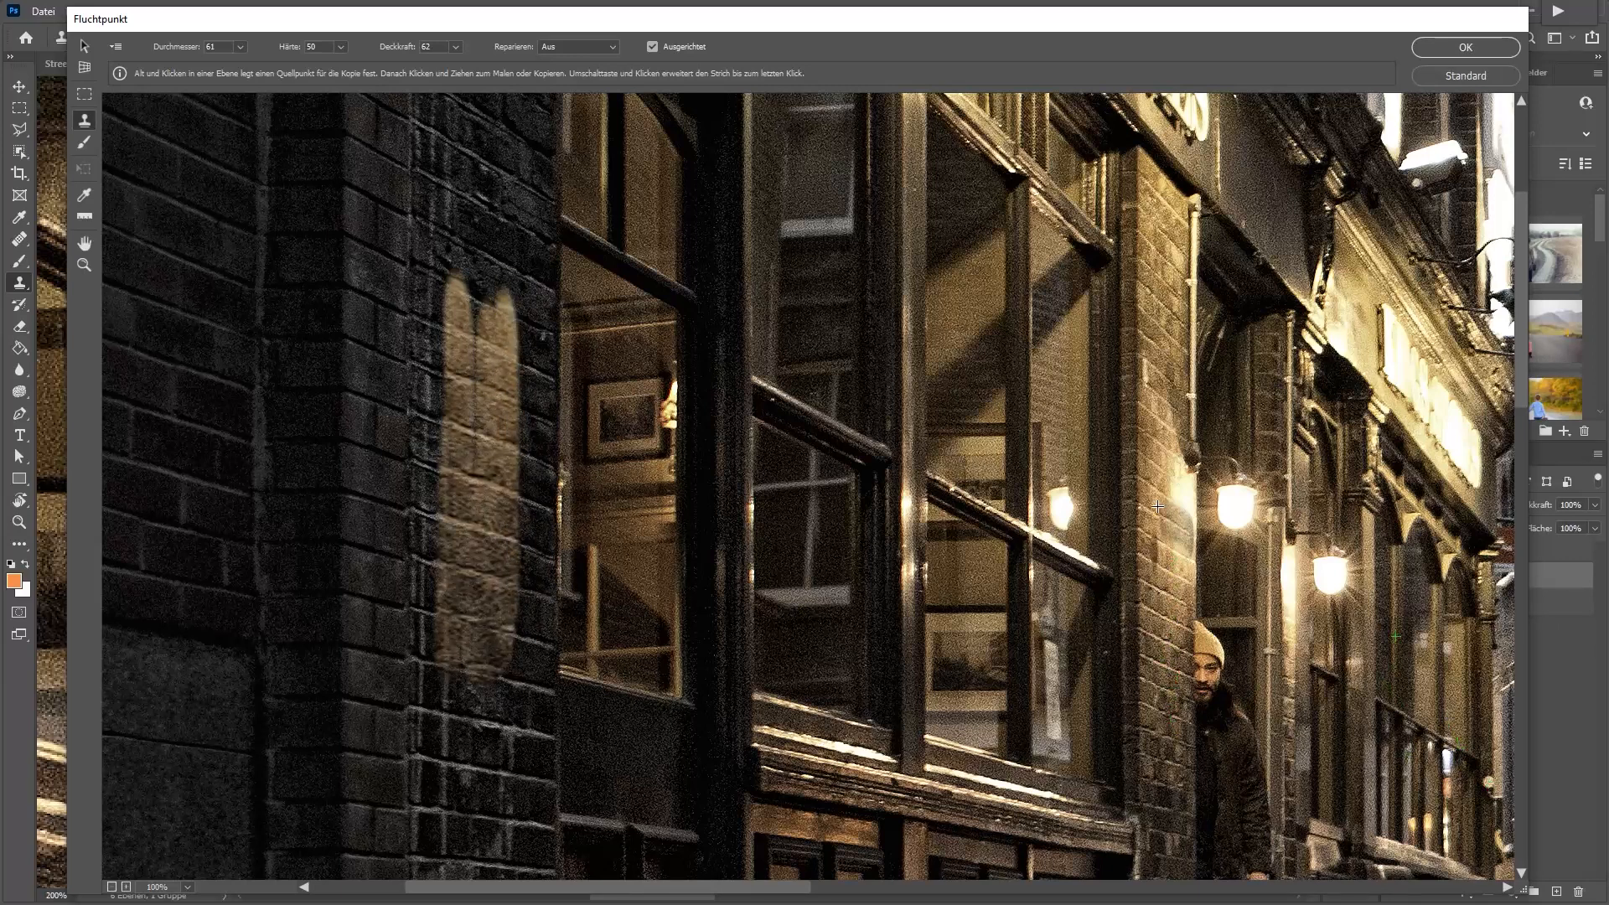
{"action": "key", "text": "ctrl+z"}
Resample clean bricks from the lit wall and clone them over the patchy spot beside the upper lamp
{"action": "key", "text": "z"}
{"action": "left_click", "coordinate": [1178, 478]}
{"action": "key", "text": "s"}
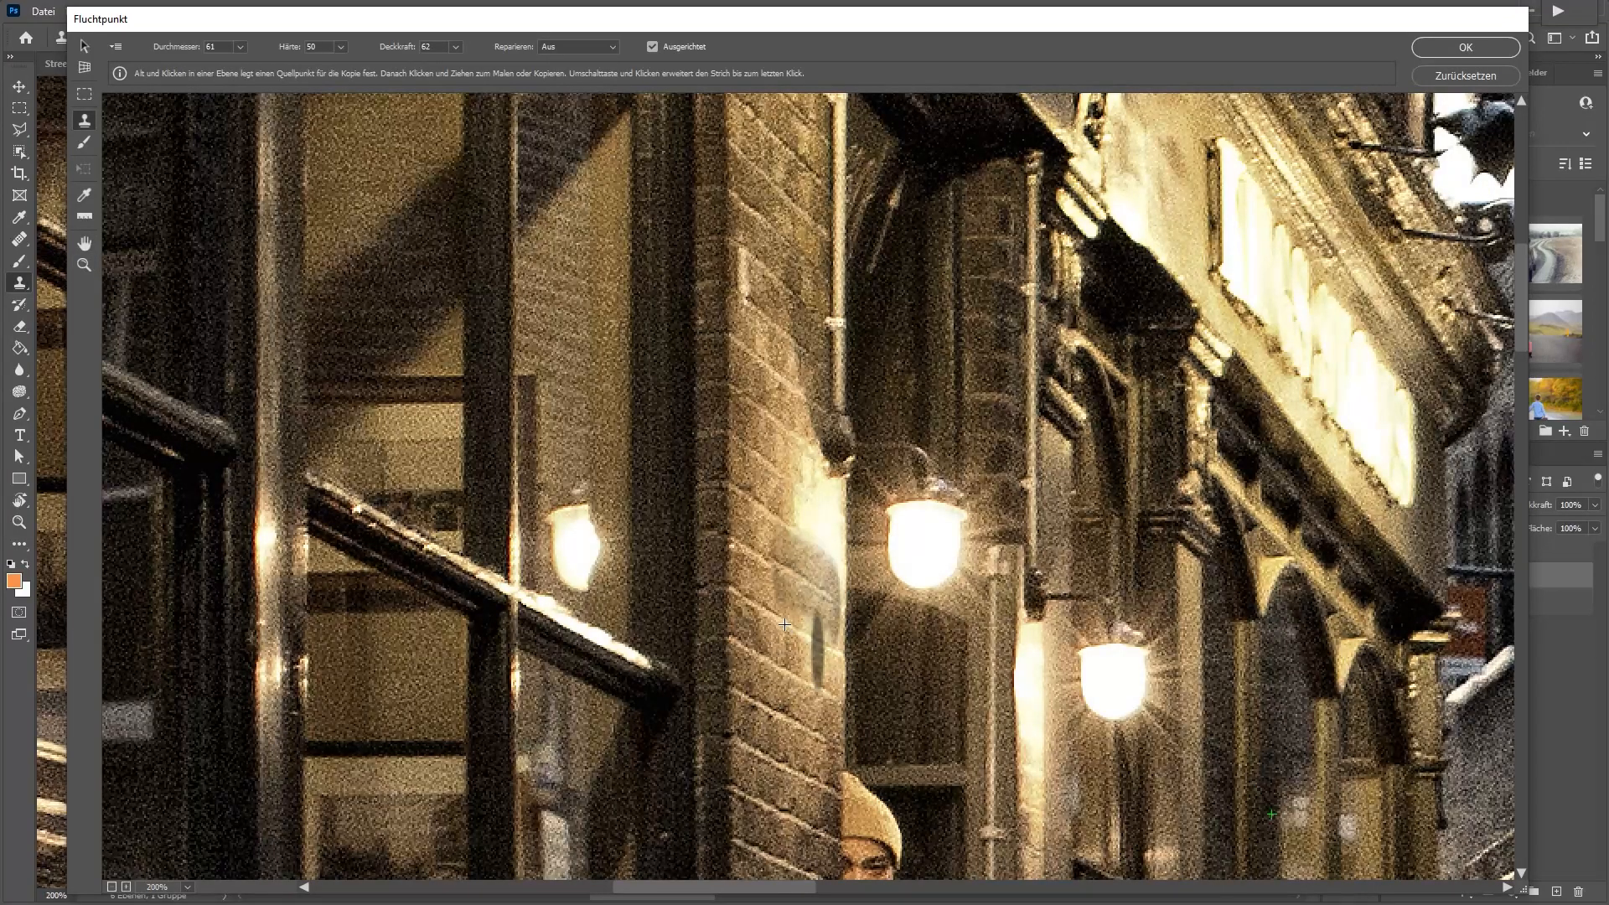
{"action": "left_click", "coordinate": [778, 665], "text": "alt"}
{"action": "mouse_move", "coordinate": [792, 523]}
{"action": "left_mouse_down"}
{"action": "mouse_move", "coordinate": [838, 633]}
{"action": "mouse_move", "coordinate": [831, 481]}
{"action": "mouse_move", "coordinate": [811, 474]}
{"action": "mouse_move", "coordinate": [789, 483]}
{"action": "mouse_move", "coordinate": [837, 681]}
{"action": "left_mouse_up"}
Sample bricks higher up the lit wall and clone them over the remaining glow next to the lamp
{"action": "key", "text": "z"}
{"action": "left_click", "coordinate": [815, 649], "text": "alt"}
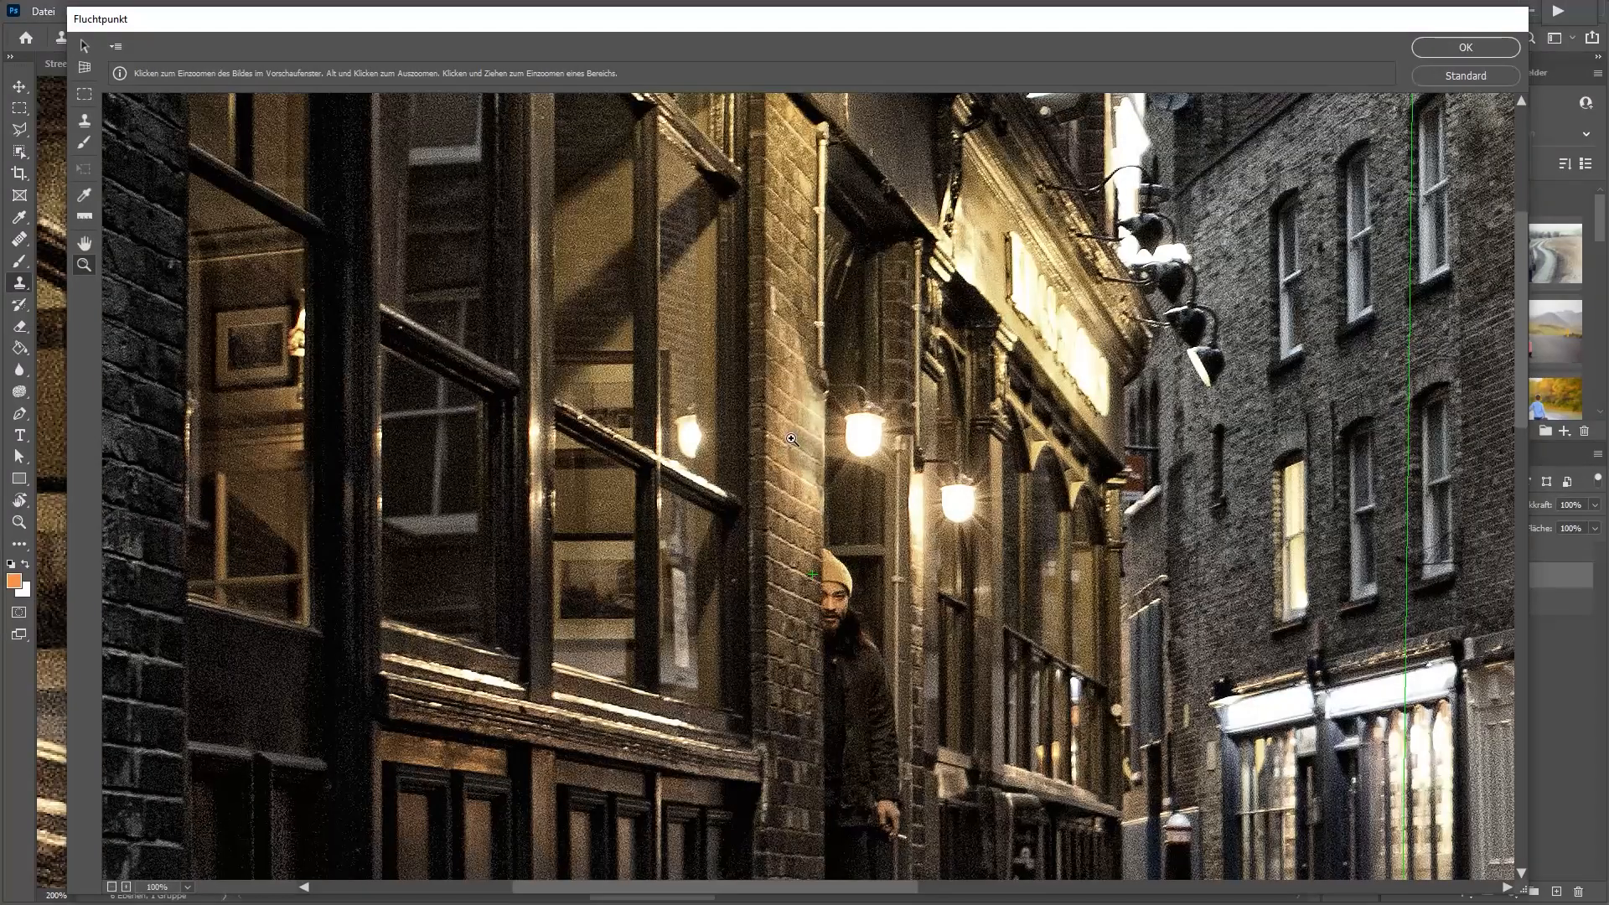
{"action": "left_click", "coordinate": [791, 439]}
{"action": "key", "text": "s"}
{"action": "left_click", "coordinate": [788, 248], "text": "alt"}
{"action": "mouse_move", "coordinate": [806, 450]}
{"action": "left_mouse_down"}
{"action": "mouse_move", "coordinate": [864, 486]}
{"action": "mouse_move", "coordinate": [813, 385]}
{"action": "left_mouse_up"}
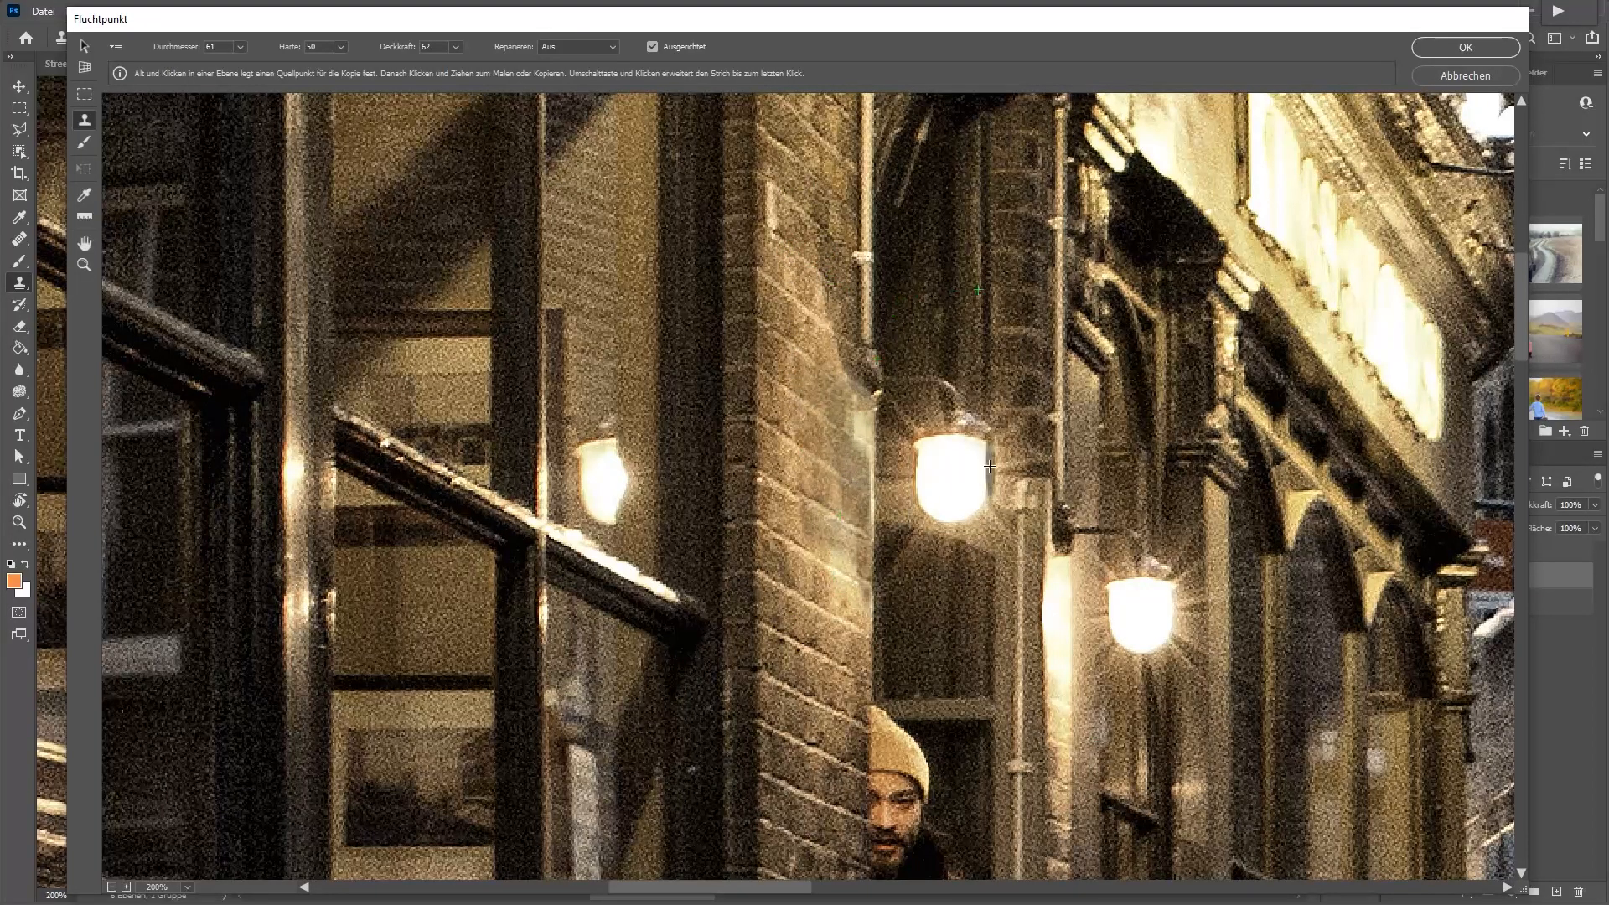
Examine the whole alley and its perspective planes in the Fluchtpunkt preview
{"action": "key", "text": "ctrl+minus"}
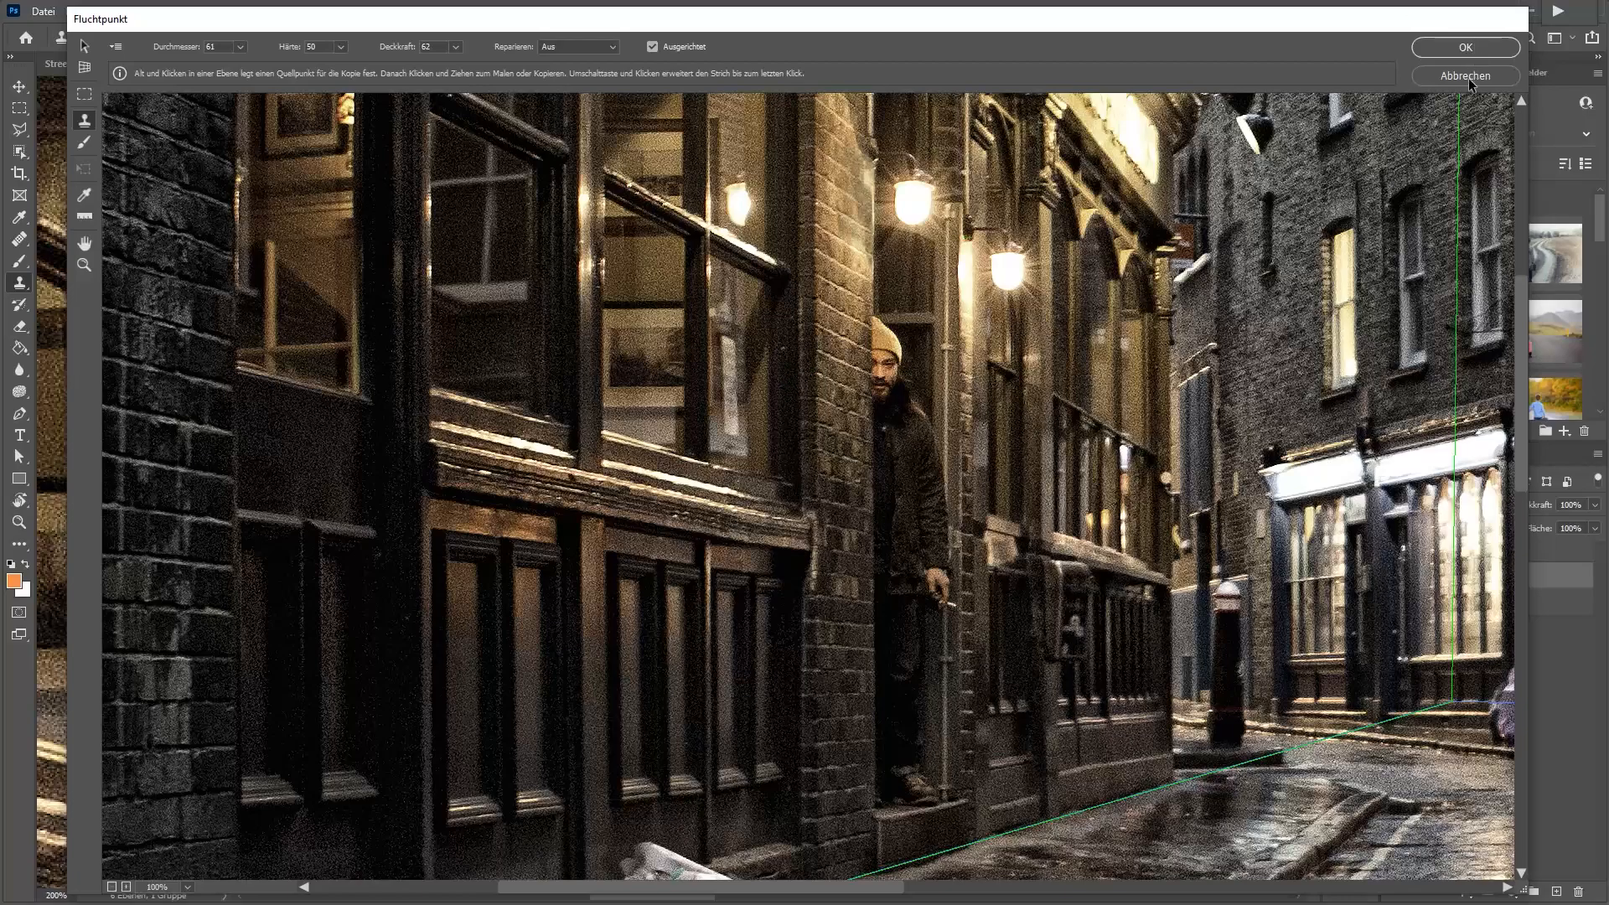
{"action": "left_click", "coordinate": [831, 484], "text": "alt"}
{"action": "left_click", "coordinate": [831, 483], "text": "alt"}
{"action": "left_click_drag", "start_coordinate": [818, 636], "coordinate": [825, 739]}
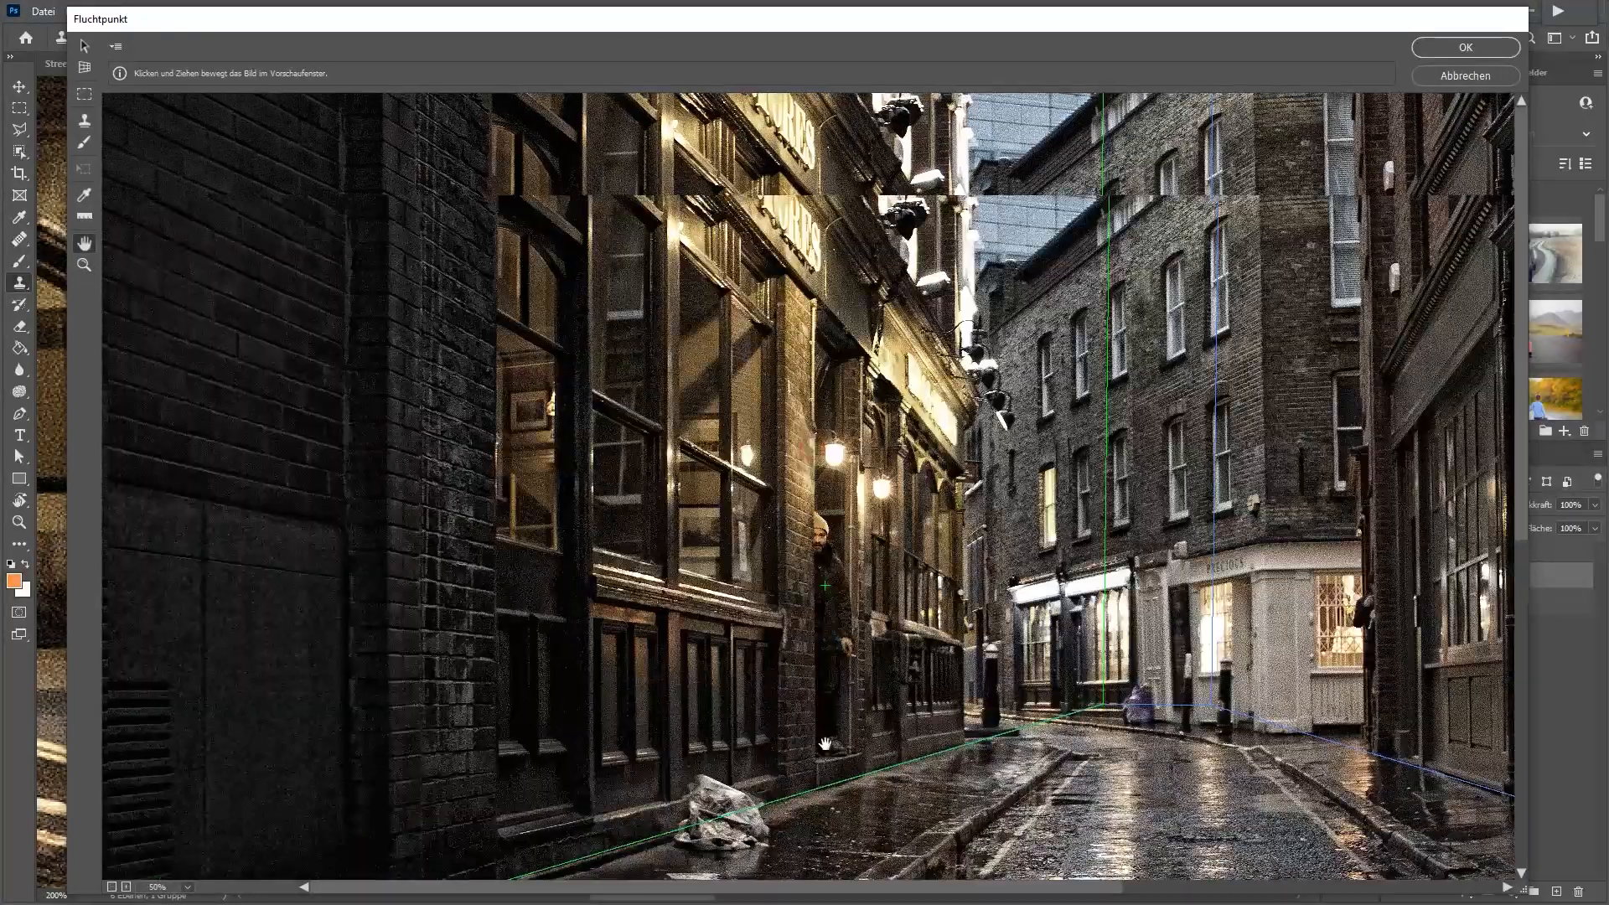
{"action": "key", "text": "x"}
{"action": "key", "text": "z"}
{"action": "key", "text": "alt"}
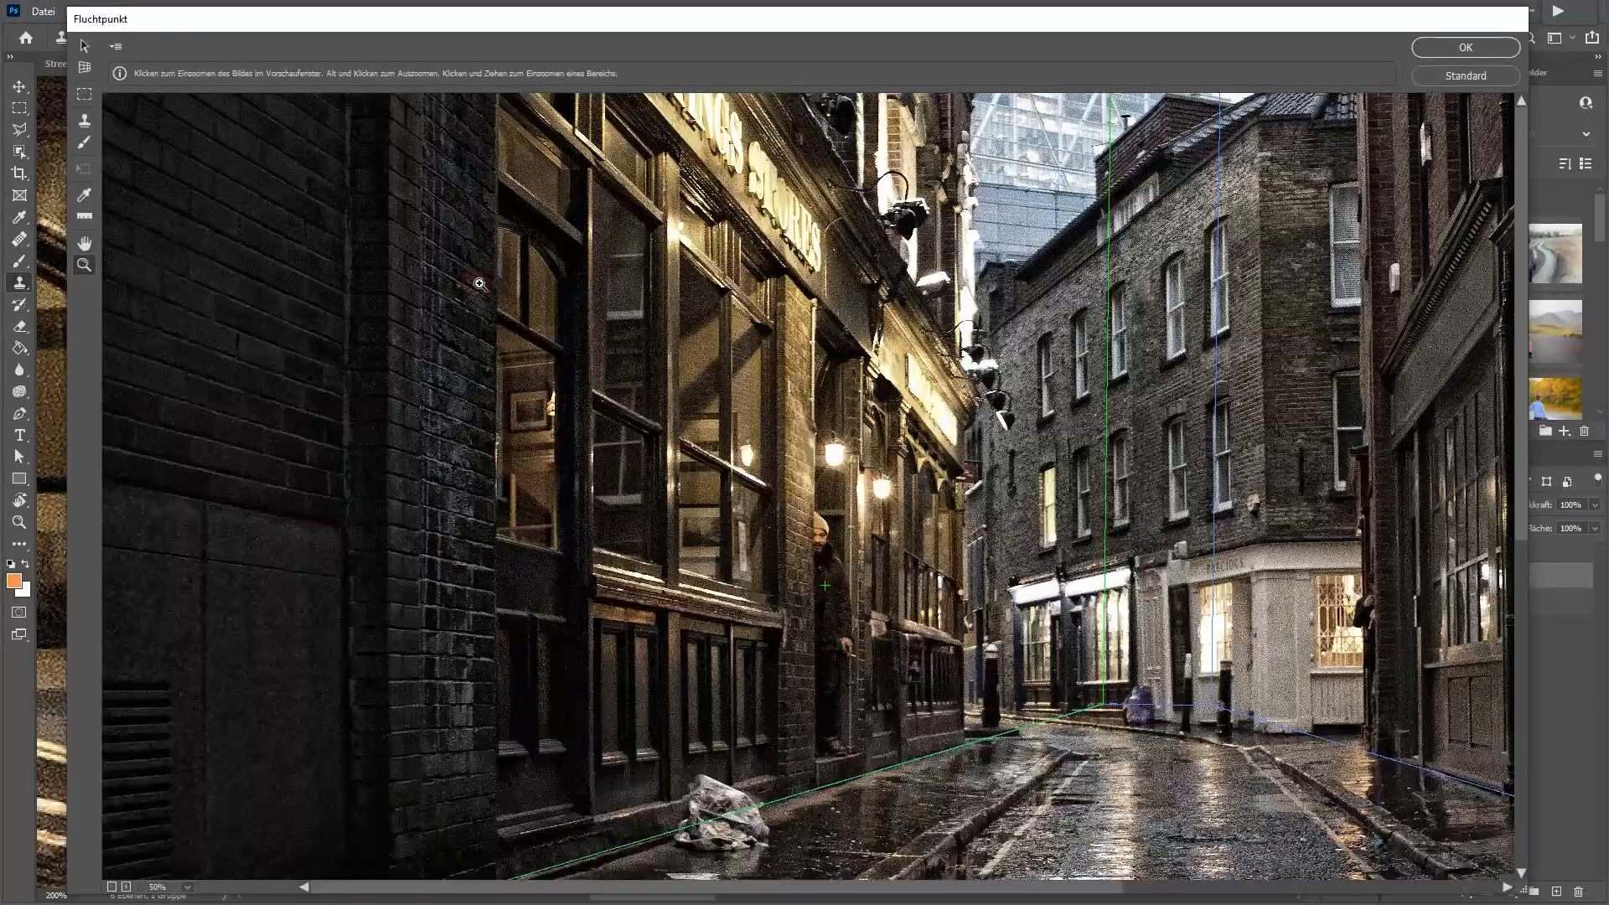
{"action": "left_click_drag", "start_coordinate": [475, 281], "coordinate": [344, 283]}
{"action": "key", "text": "s"}
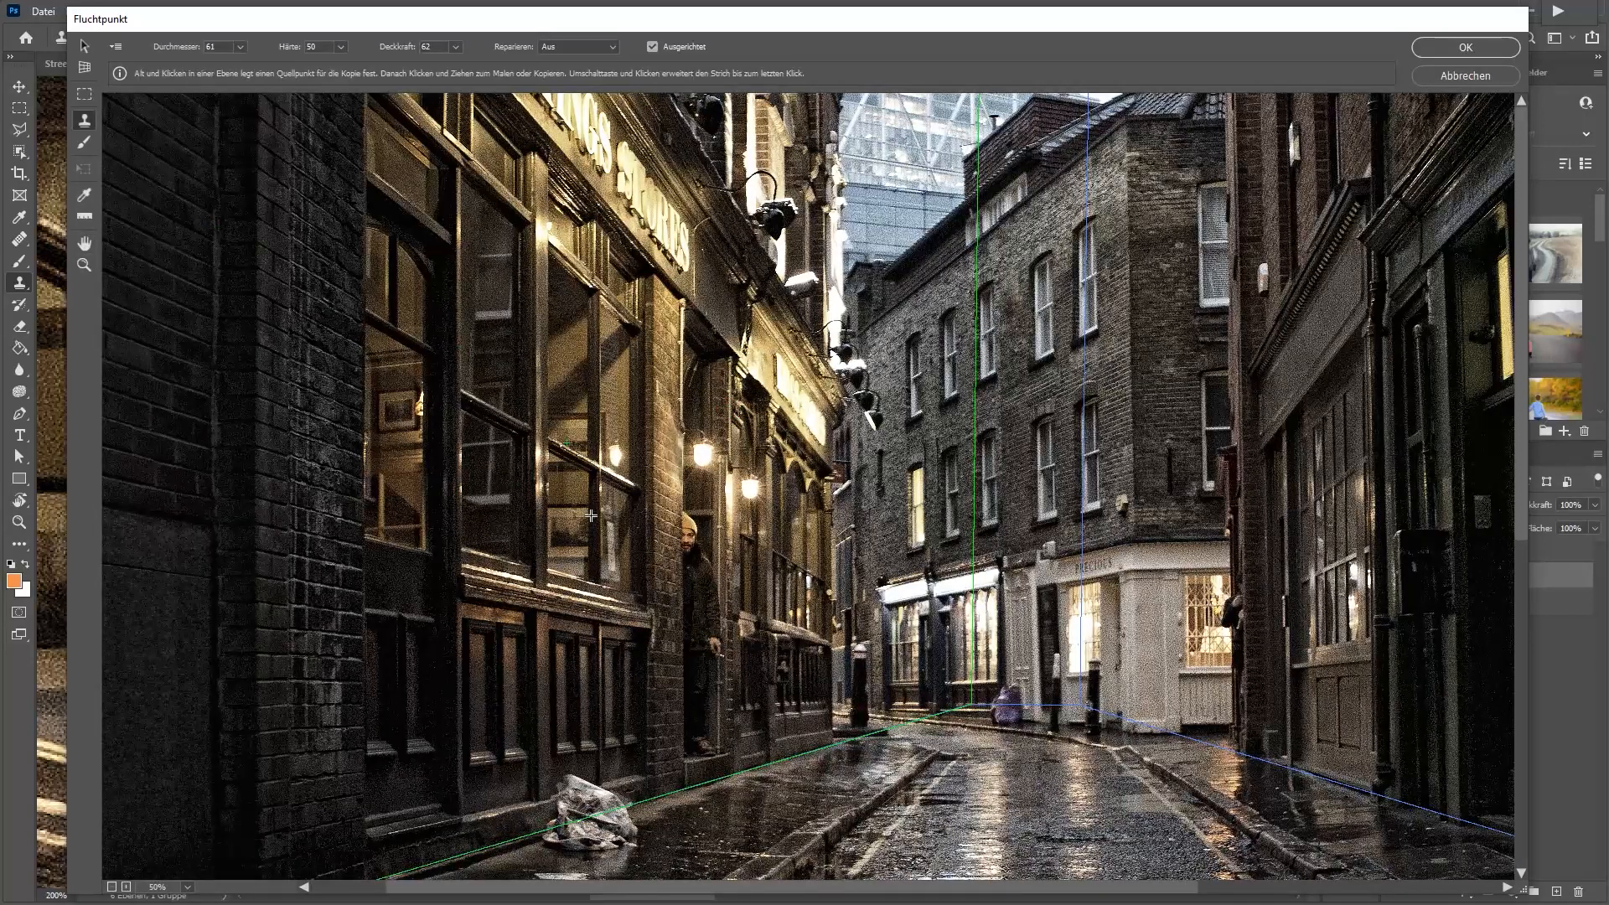
{"action": "key", "text": "ctrl+minus"}
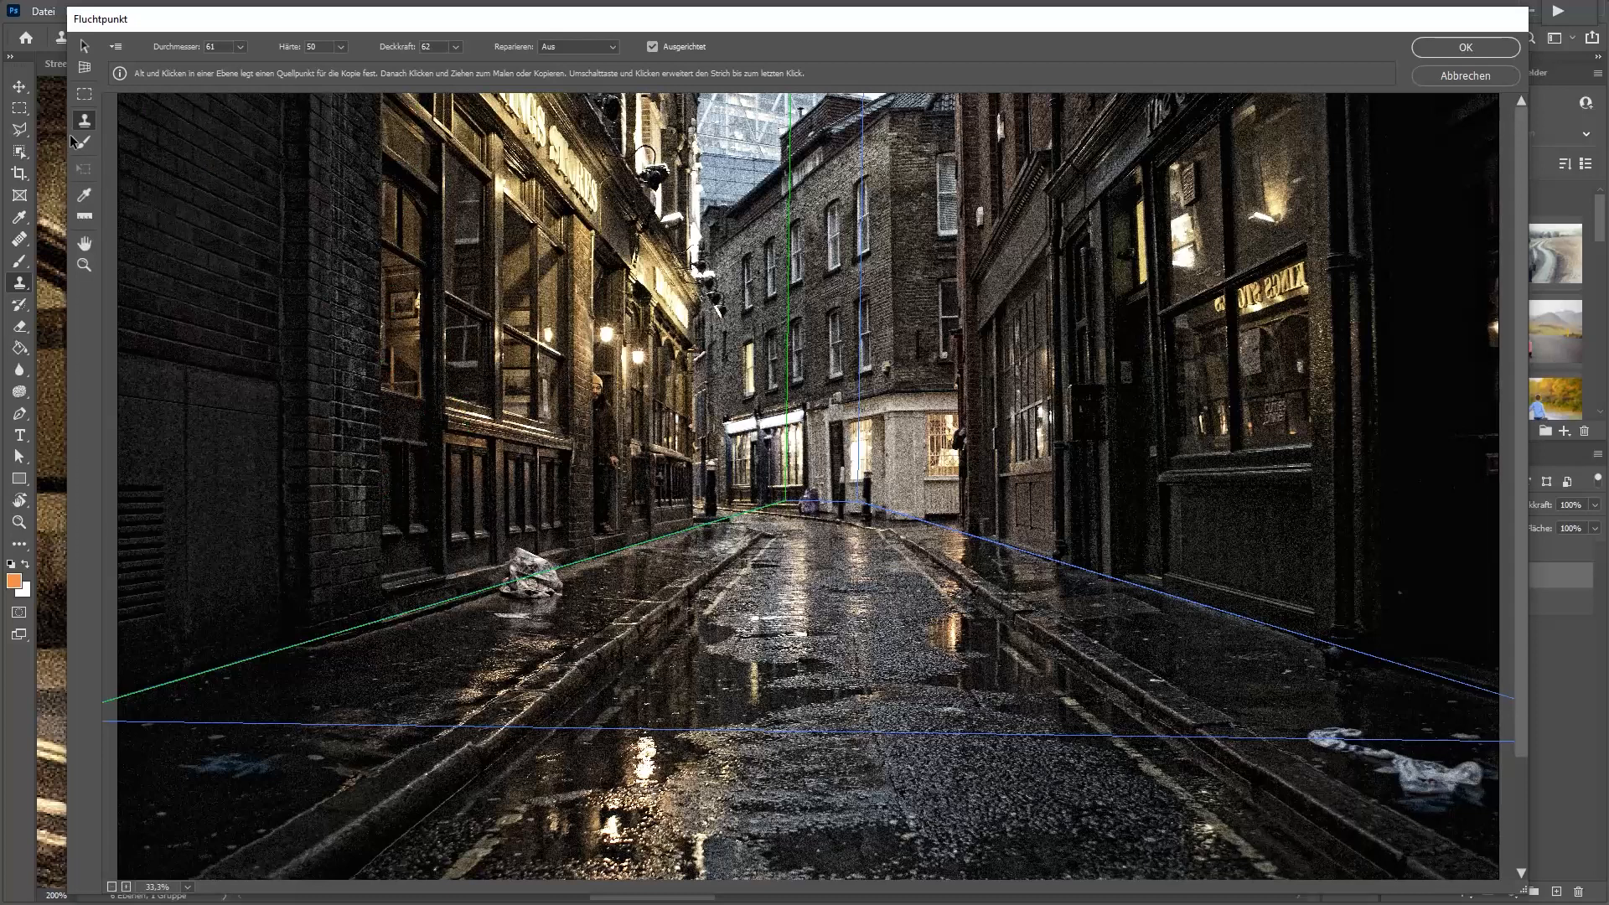
Try to cover the dark foreground wall with a perspective copy of the lit window facade, reposition it, and undo it
{"action": "key", "text": "m"}
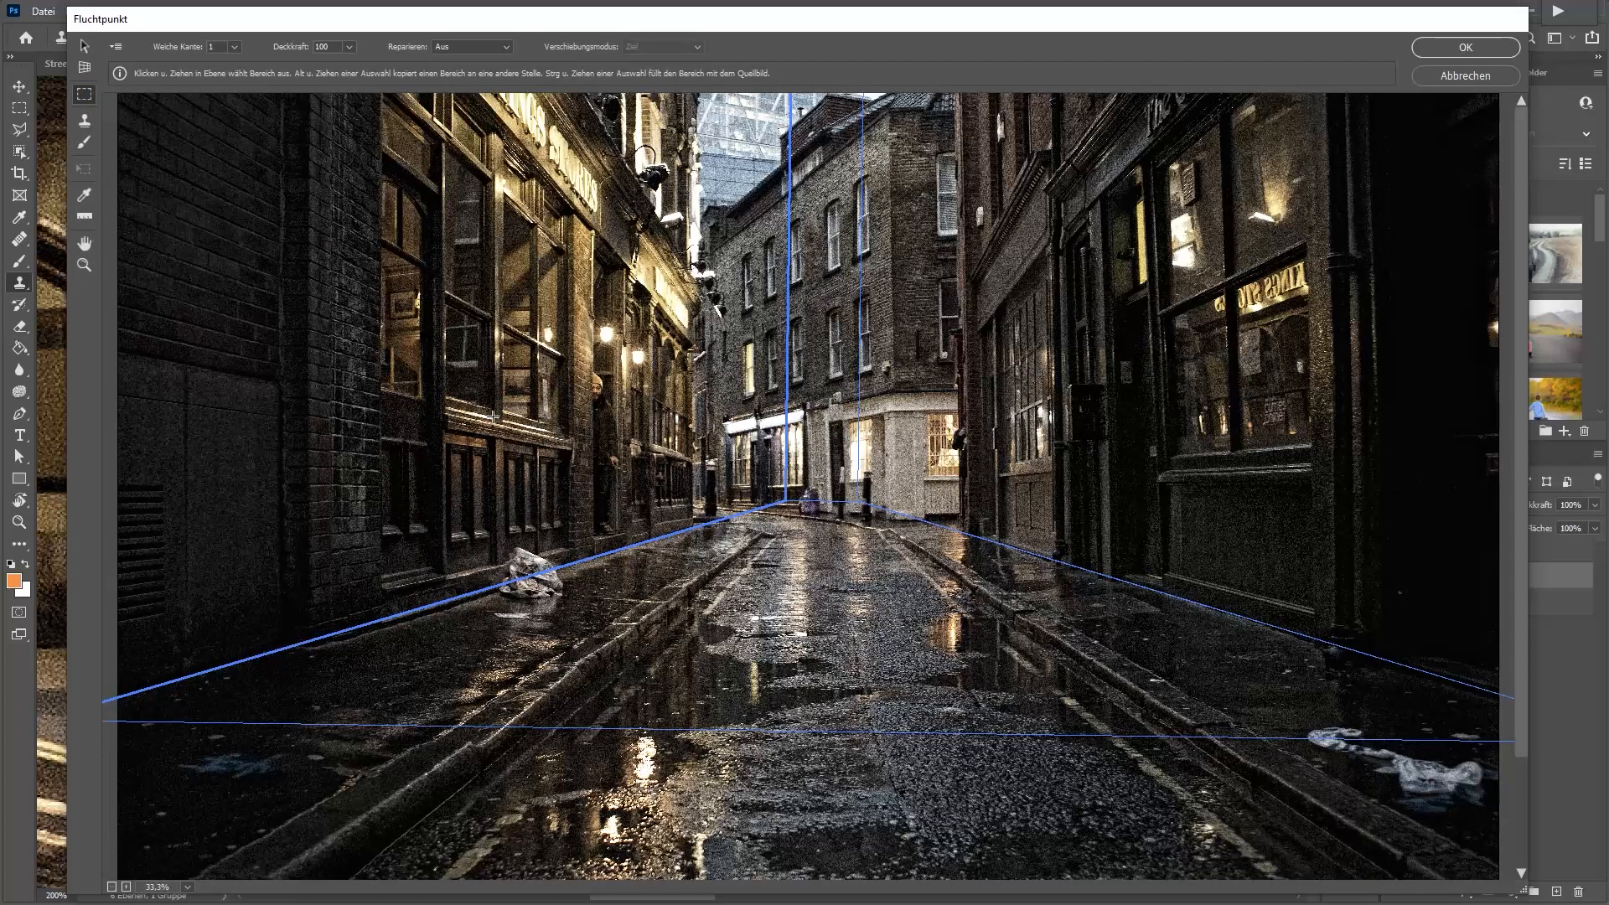
{"action": "left_click_drag", "start_coordinate": [377, 587], "coordinate": [571, 203]}
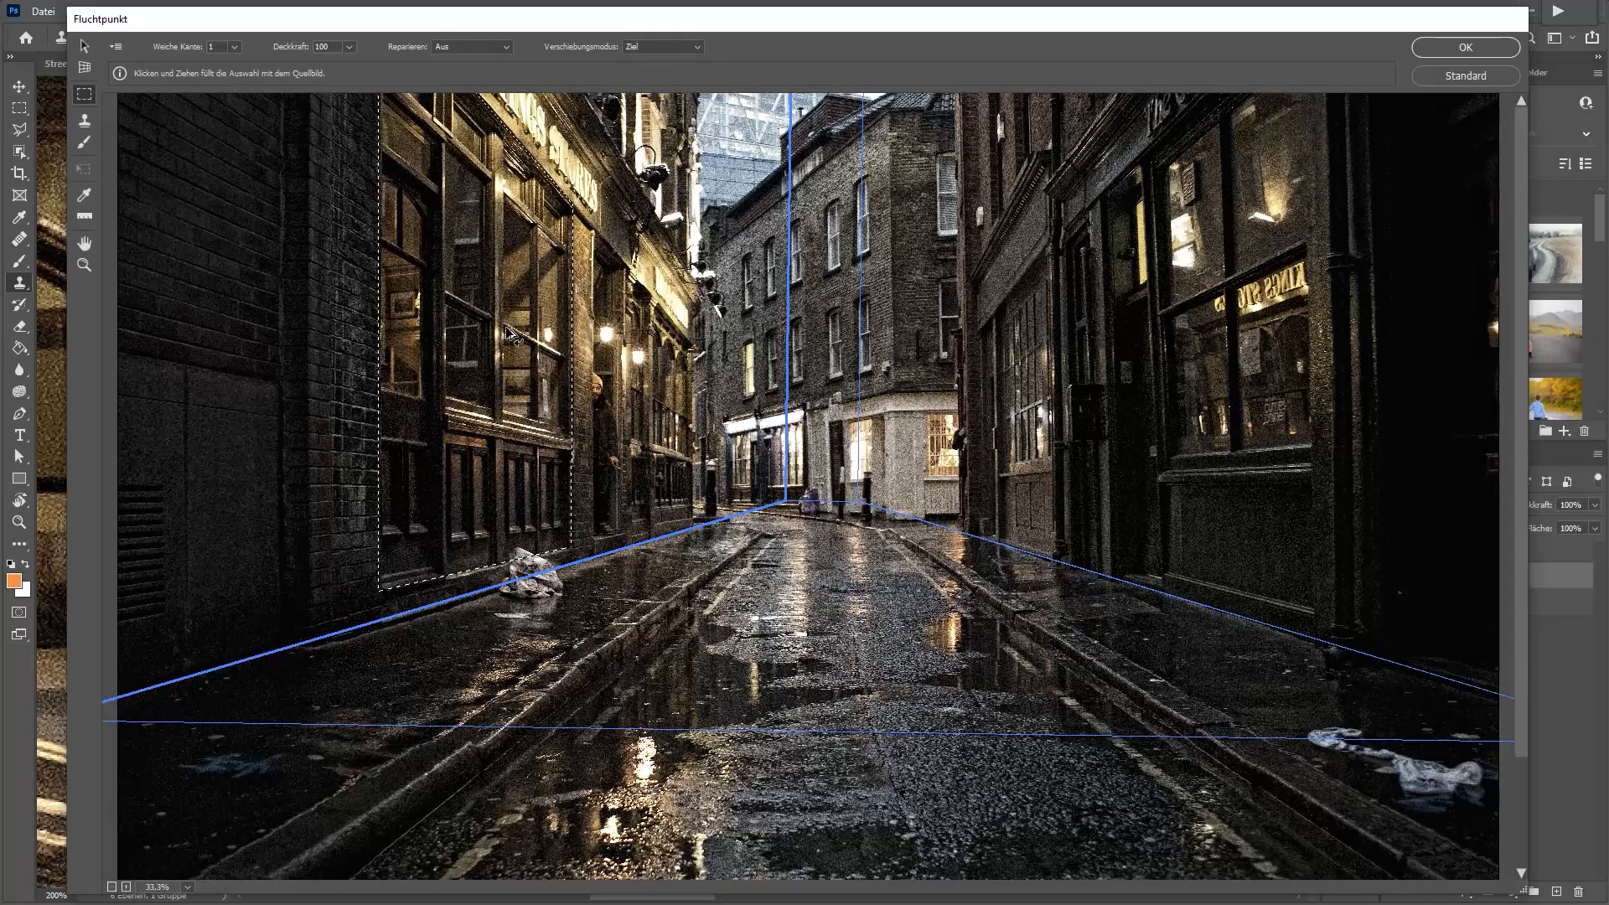
{"action": "key", "text": "ctrl"}
{"action": "left_click_drag", "start_coordinate": [510, 333], "coordinate": [199, 317]}
{"action": "key", "text": "alt"}
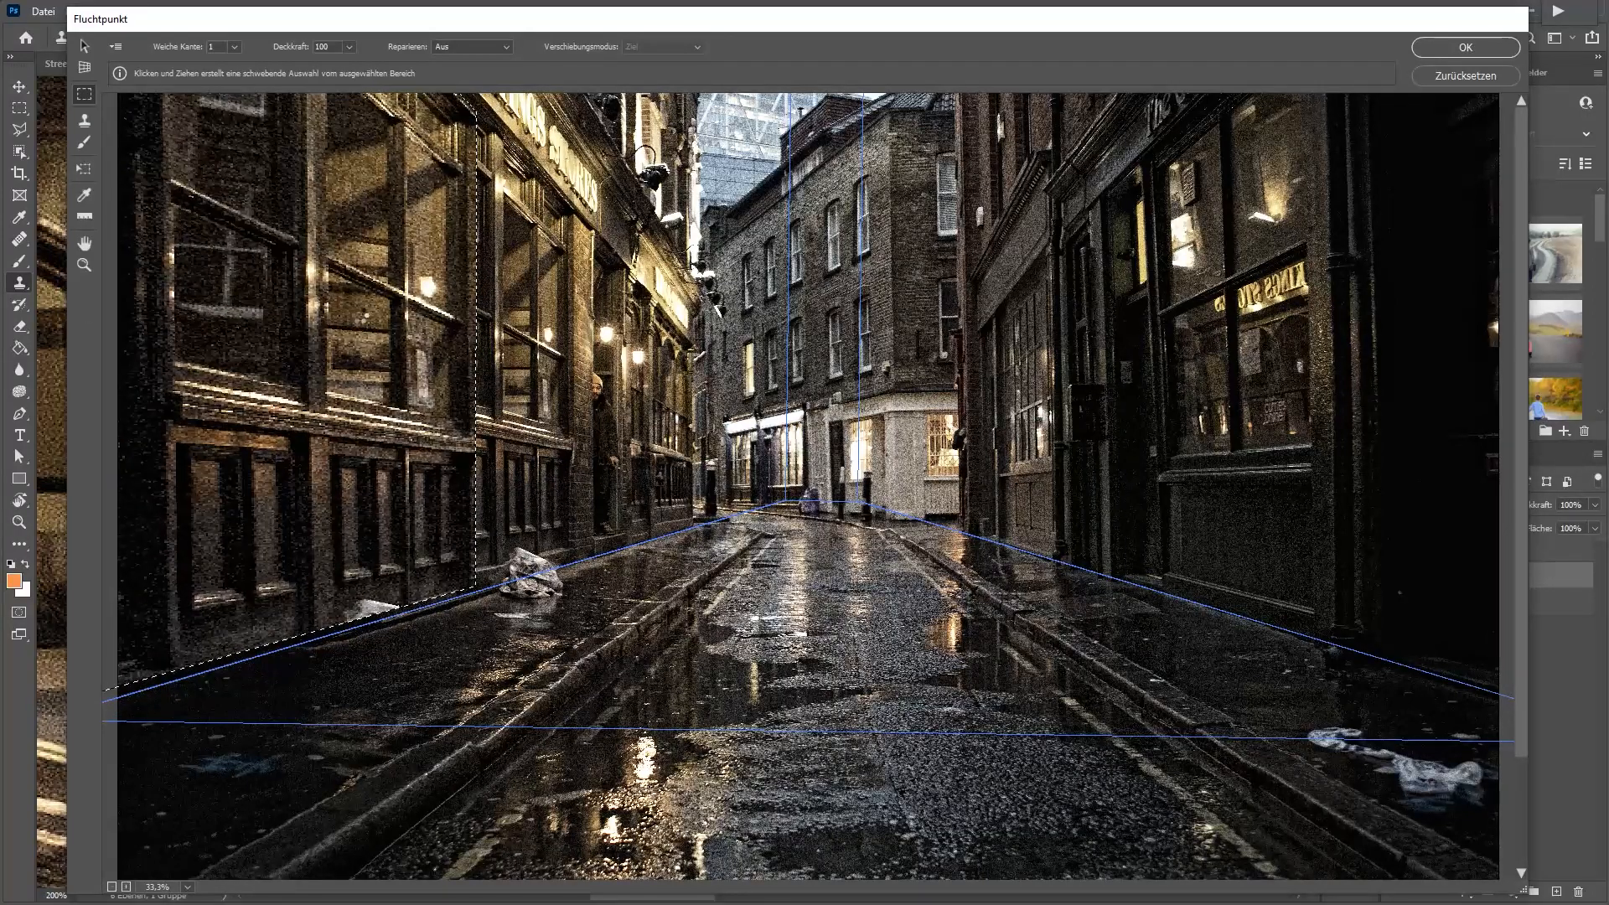
{"action": "left_click_drag", "start_coordinate": [366, 317], "coordinate": [175, 221]}
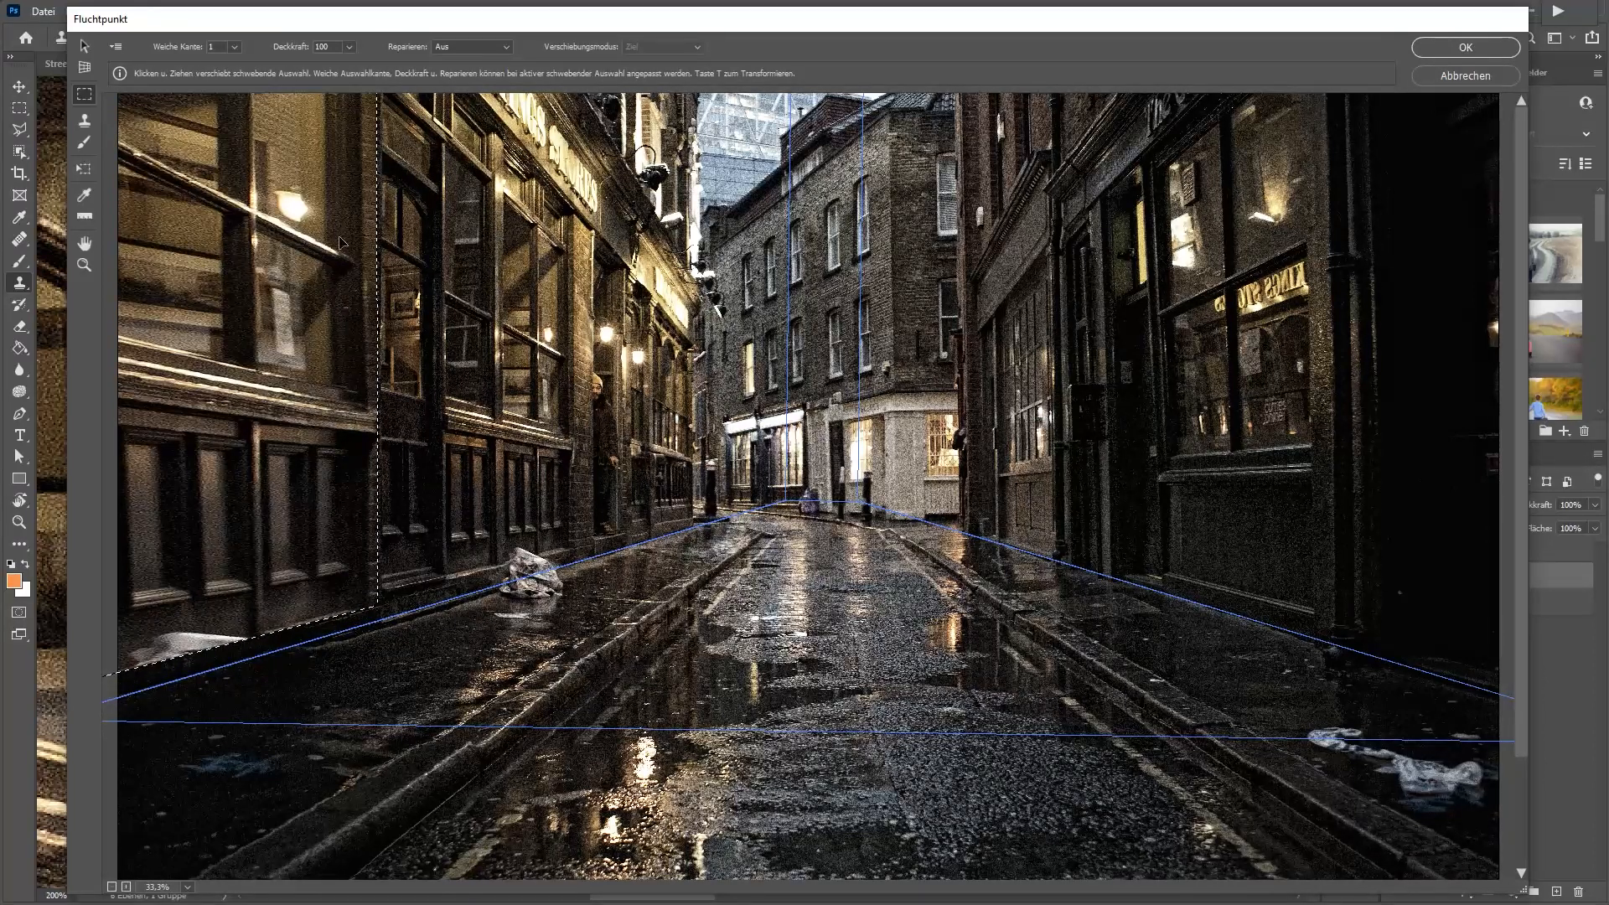
{"action": "left_click_drag", "start_coordinate": [255, 548], "coordinate": [256, 540]}
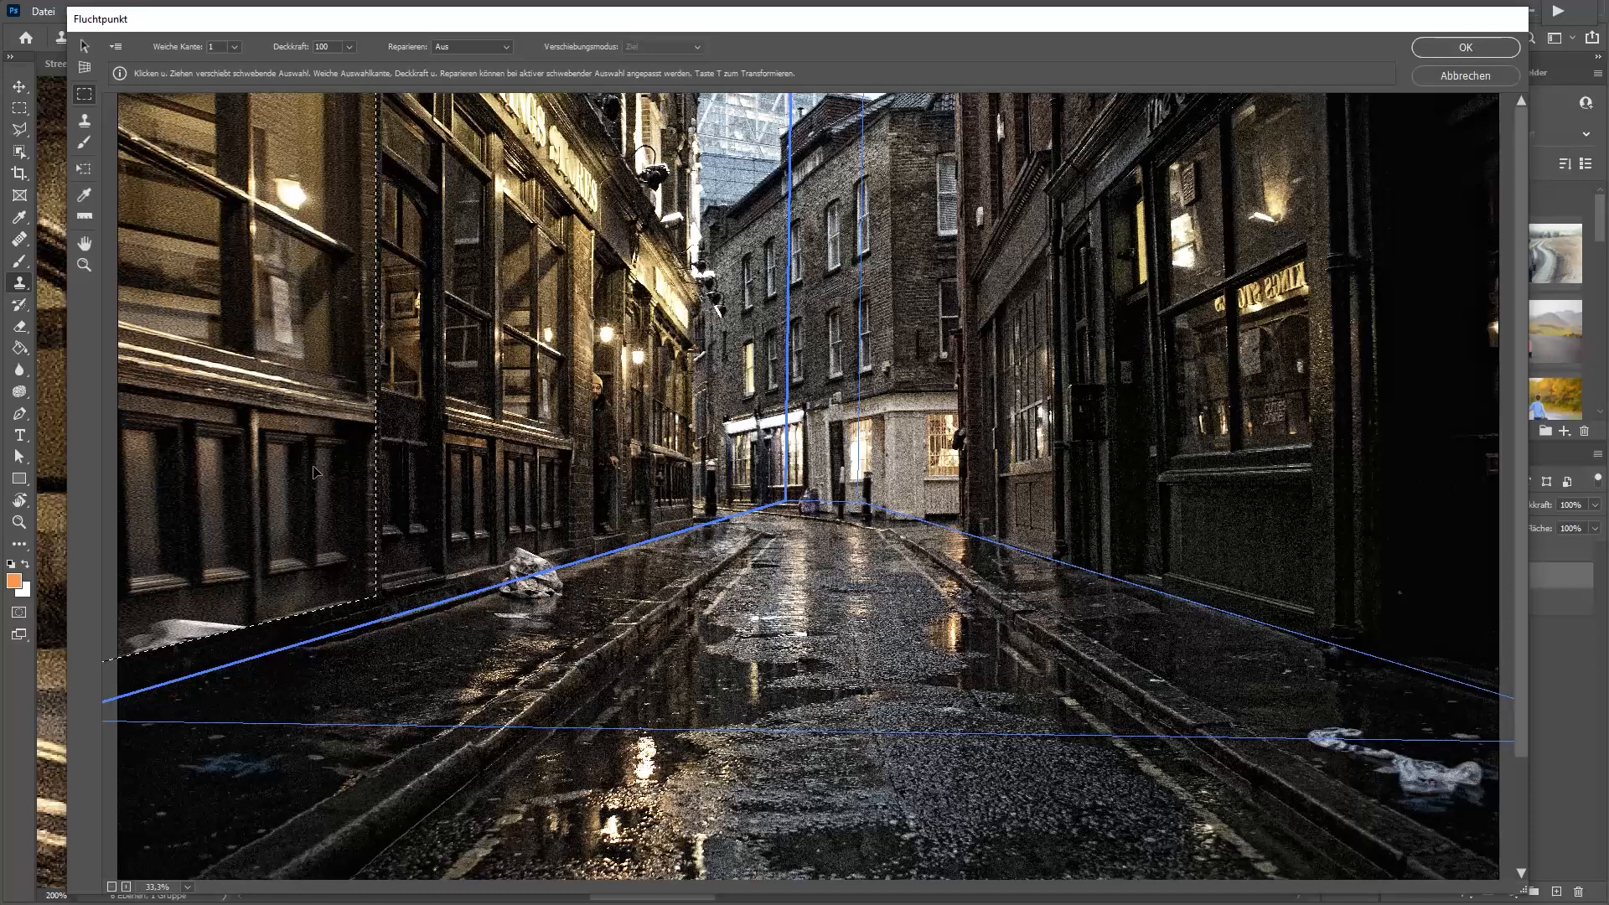
{"action": "key", "text": "ctrl+z"}
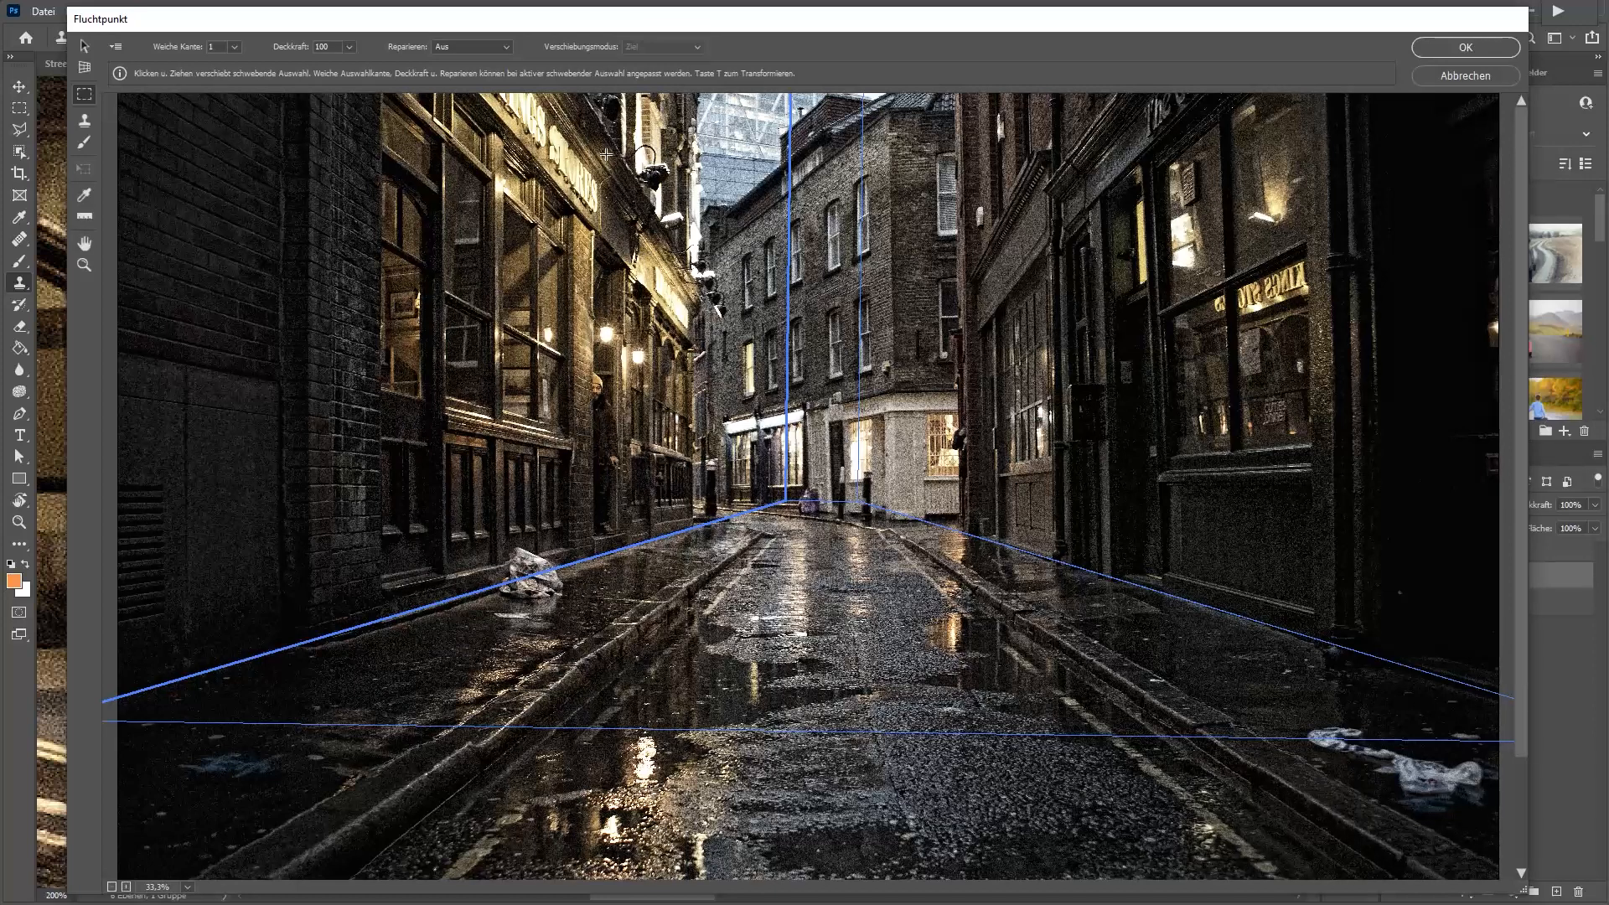
Try to extend the far end of the lit facade toward the street's end with a stretched perspective copy, then cancel the Fluchtpunkt filter
{"action": "left_click_drag", "start_coordinate": [632, 94], "coordinate": [694, 527]}
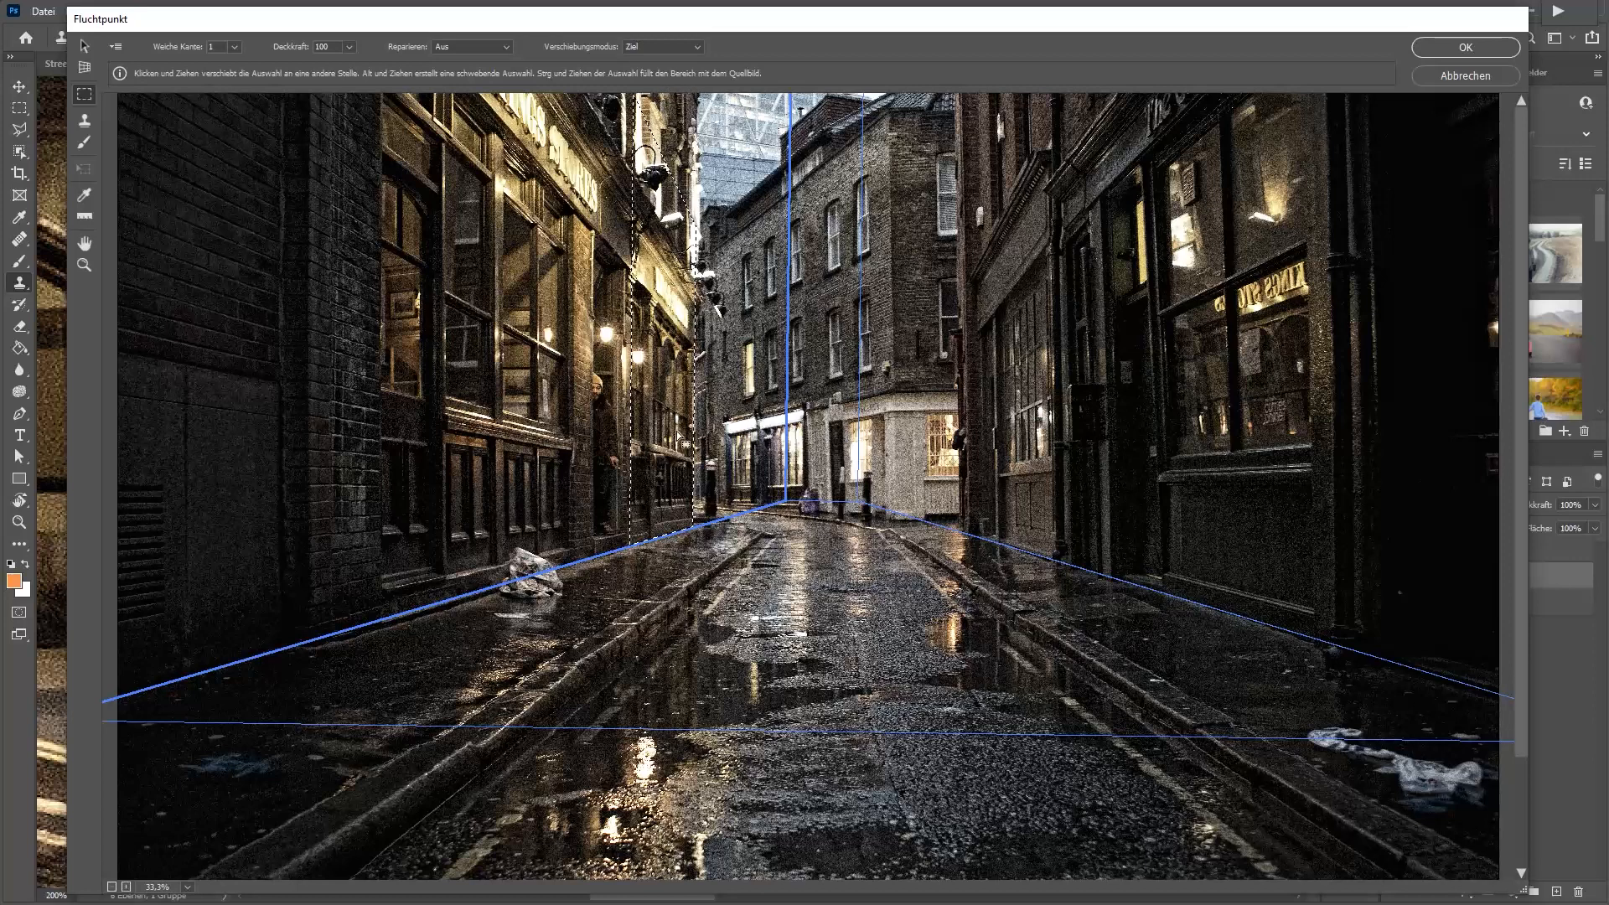
{"action": "key", "text": "alt"}
{"action": "left_click_drag", "start_coordinate": [662, 395], "coordinate": [709, 434]}
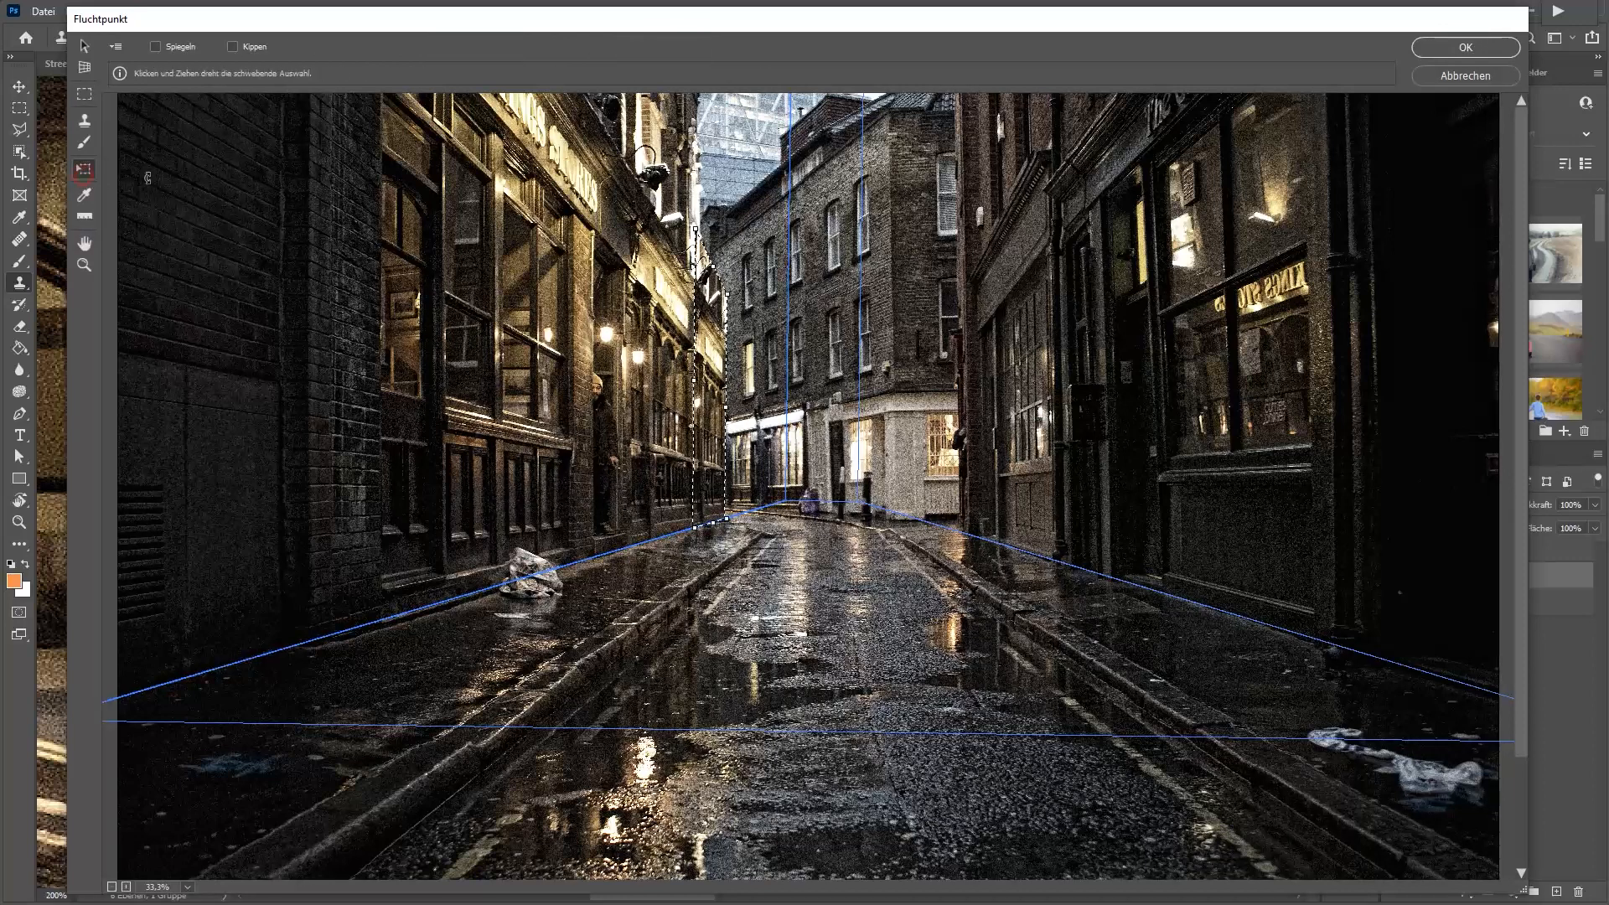
{"action": "left_click", "coordinate": [84, 170]}
{"action": "left_click_drag", "start_coordinate": [716, 240], "coordinate": [720, 87]}
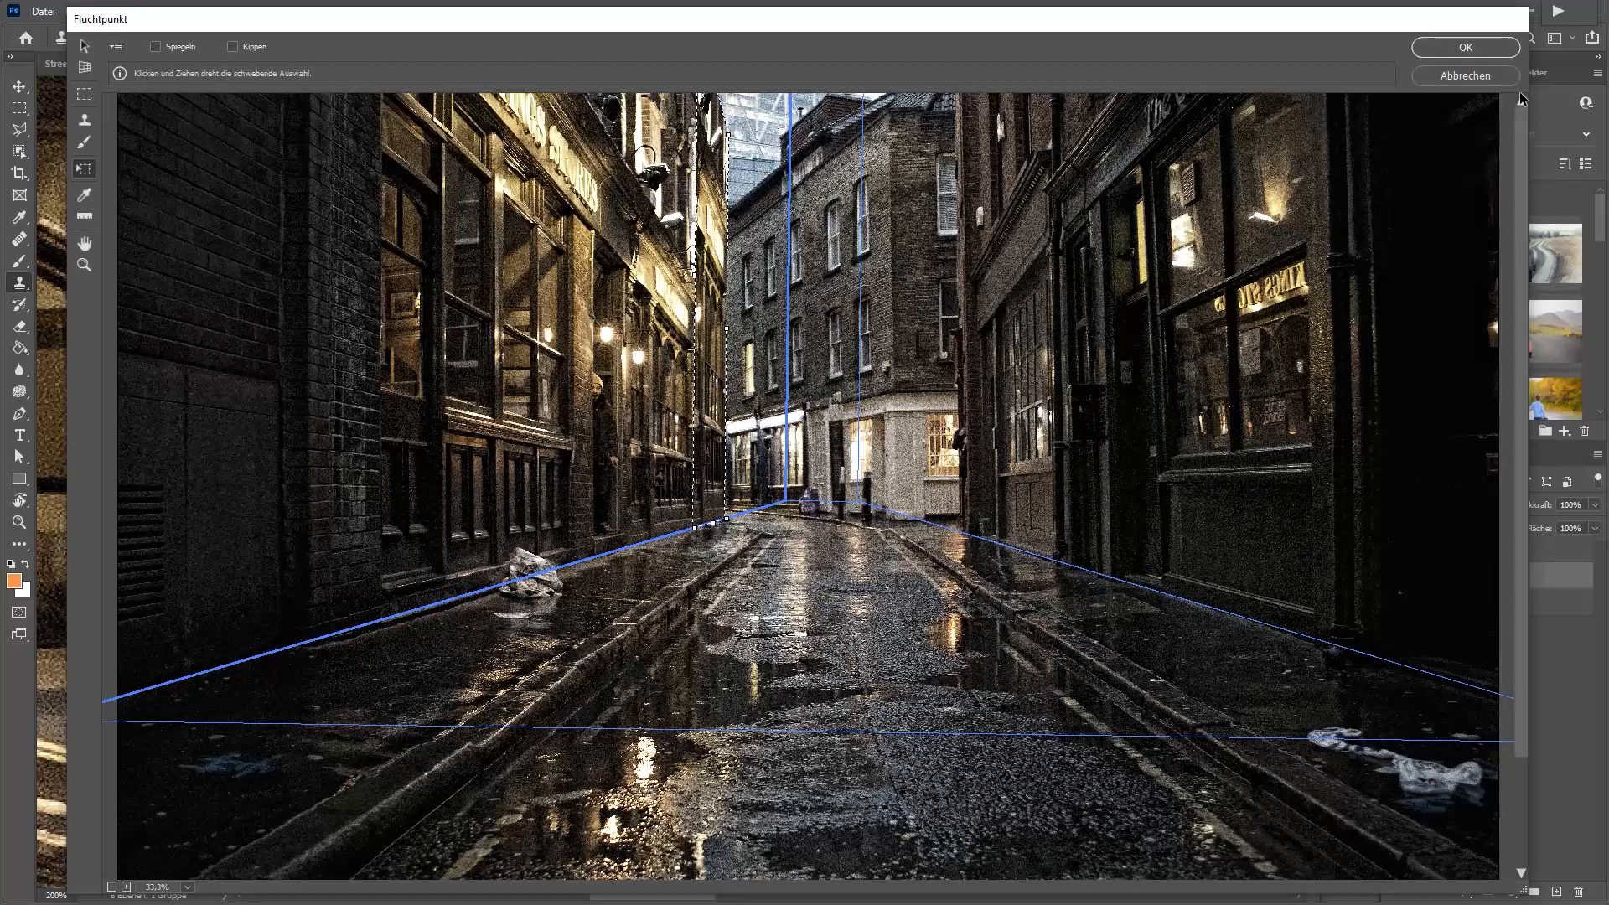
{"action": "left_click", "coordinate": [1465, 76]}
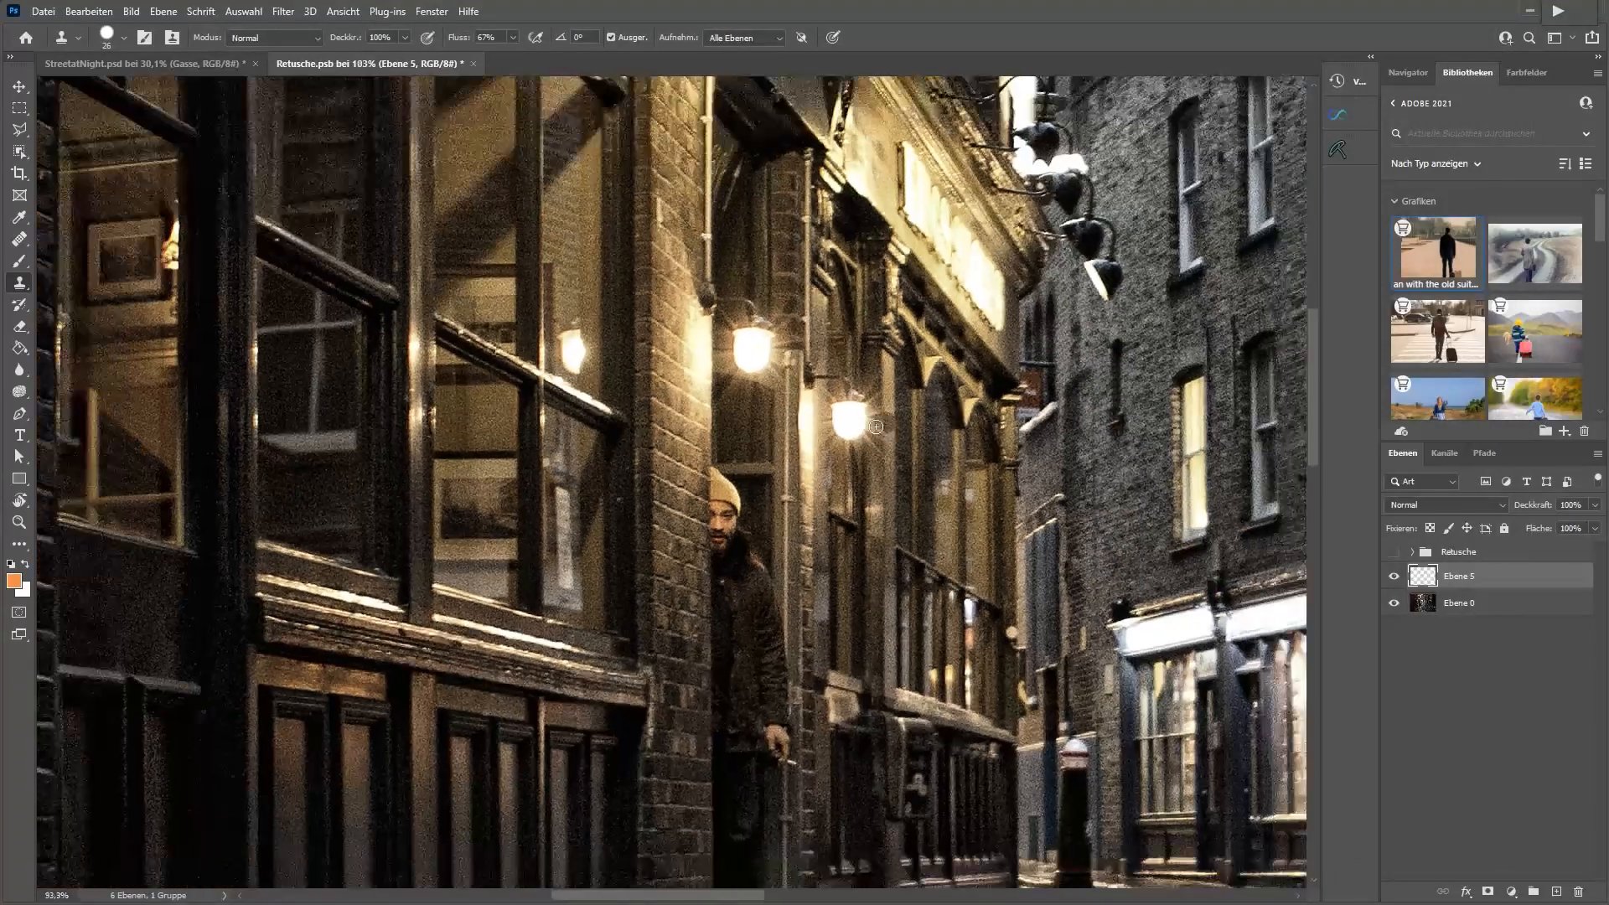
View the whole alley photo and close Retusche.psb without saving its changes
{"action": "scroll", "coordinate": [880, 429], "scroll_direction": "down", "scroll_amount": 4}
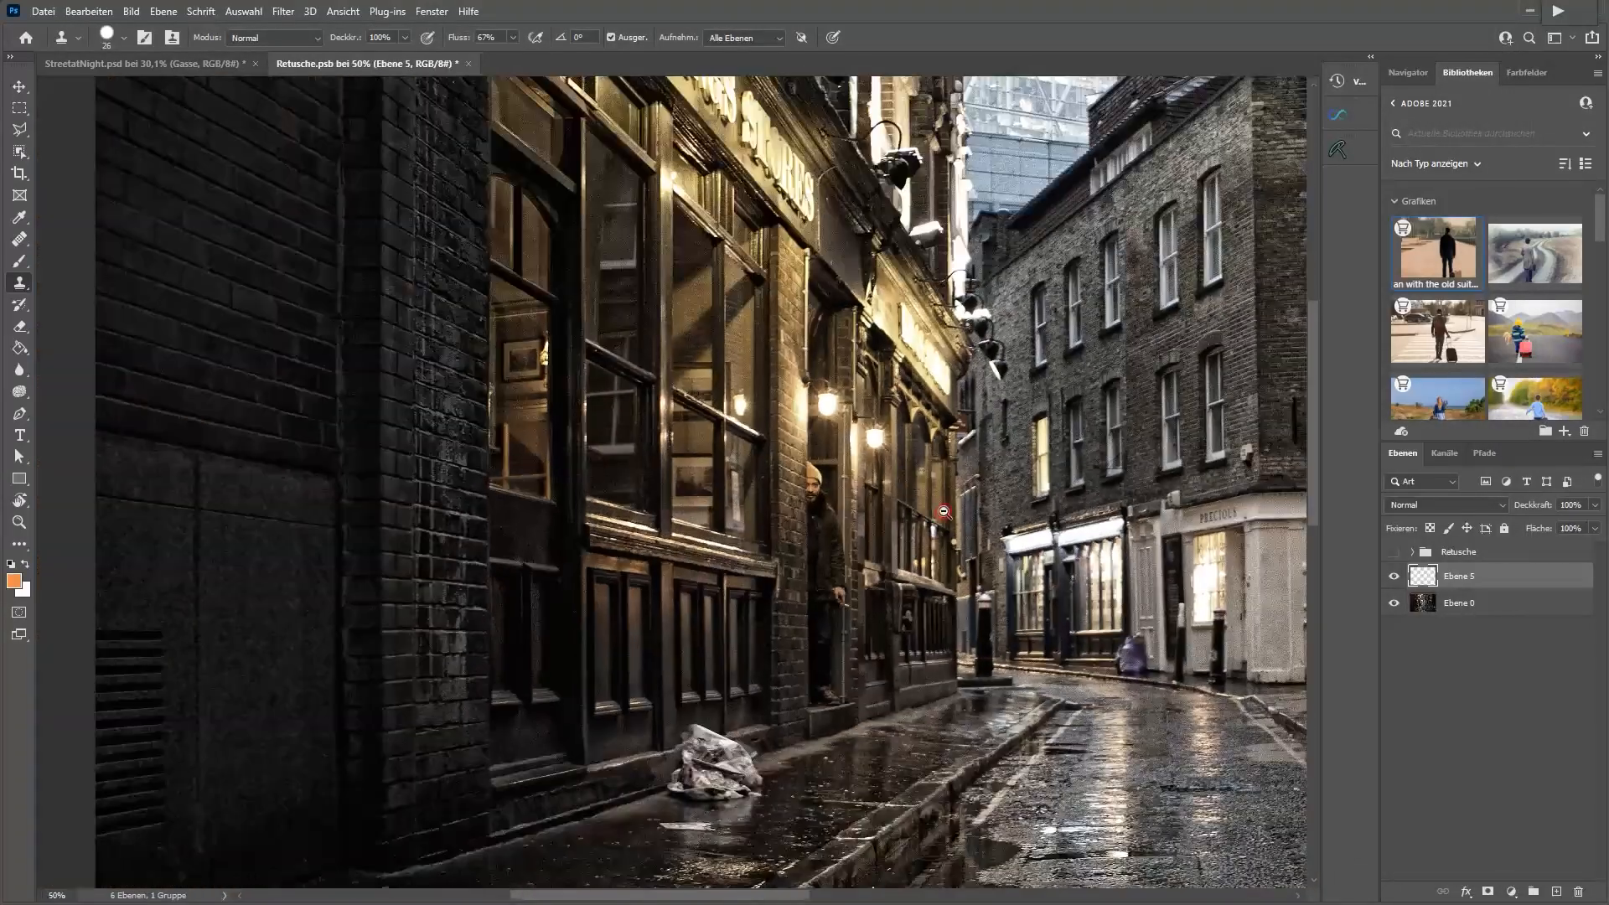
{"action": "left_click_drag", "start_coordinate": [1066, 563], "coordinate": [791, 545]}
{"action": "scroll", "coordinate": [934, 500], "scroll_direction": "down", "scroll_amount": 1}
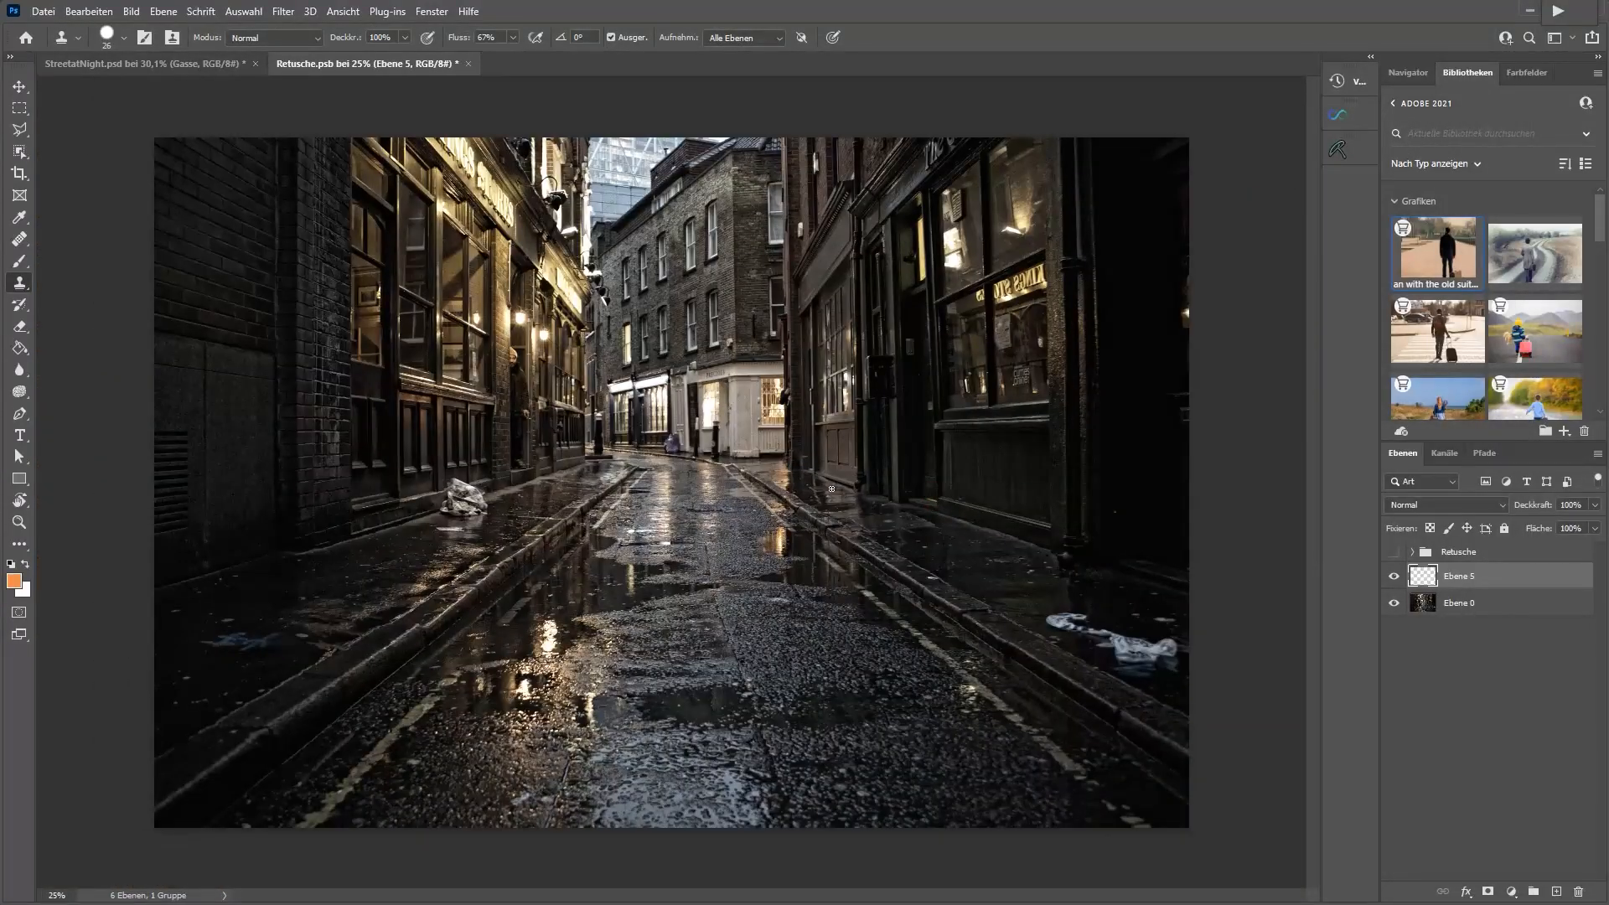
{"action": "left_click", "coordinate": [469, 65]}
{"action": "left_click", "coordinate": [832, 360]}
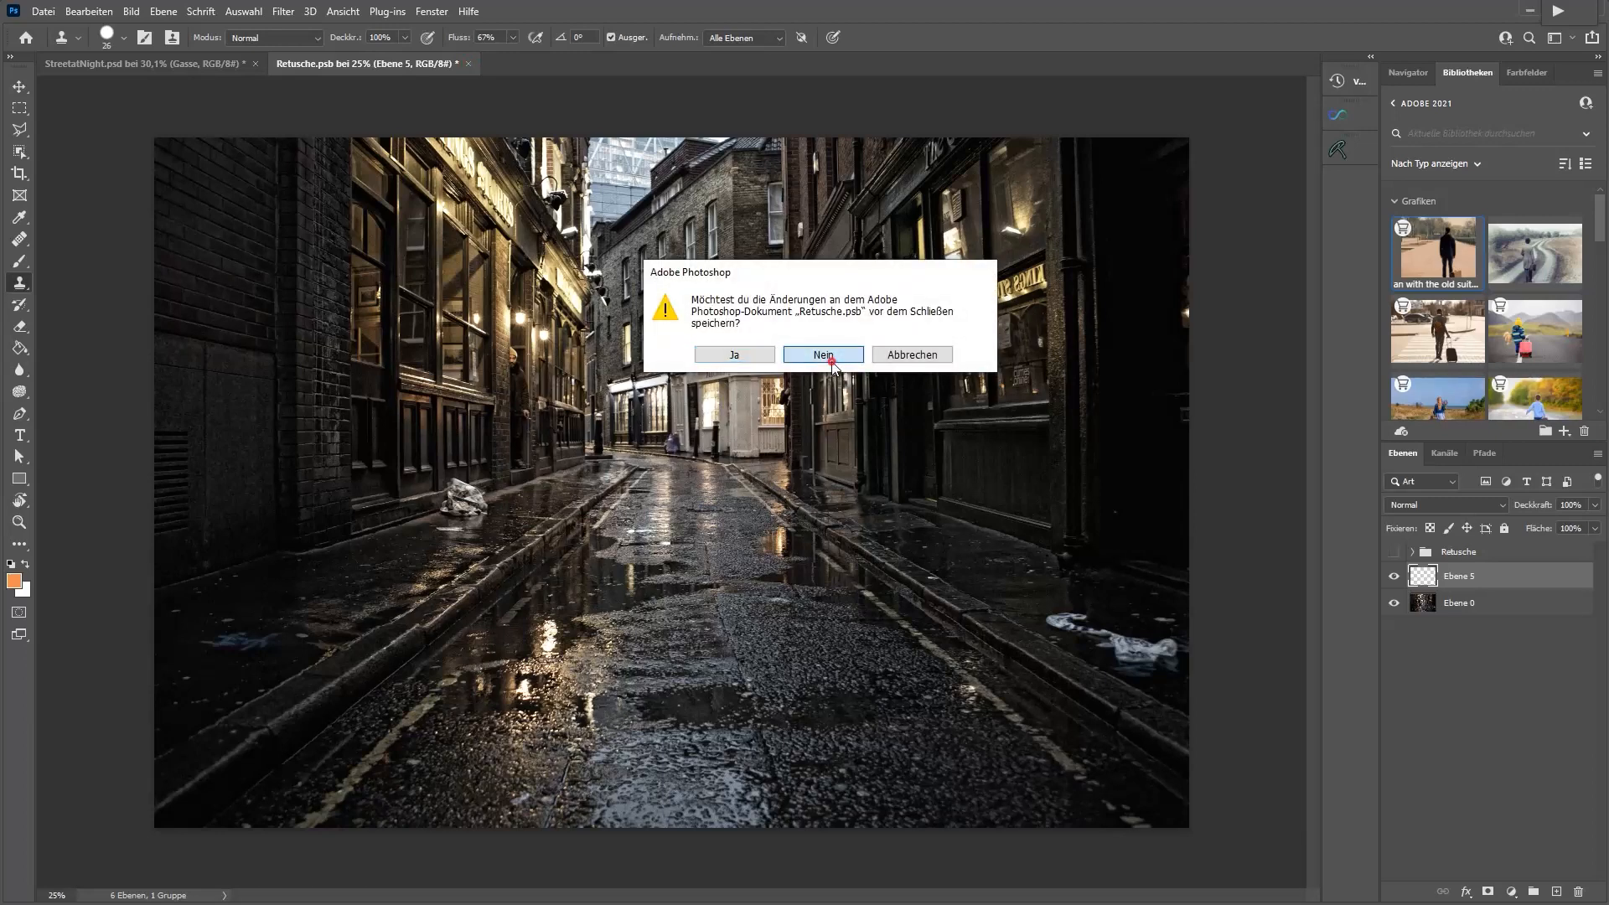
Show the composite's lower layers again, from Ebene 7 through the Gasse group up to the portal's frame, texture and light layers
{"action": "scroll", "coordinate": [1433, 546], "scroll_direction": "down", "scroll_amount": 1}
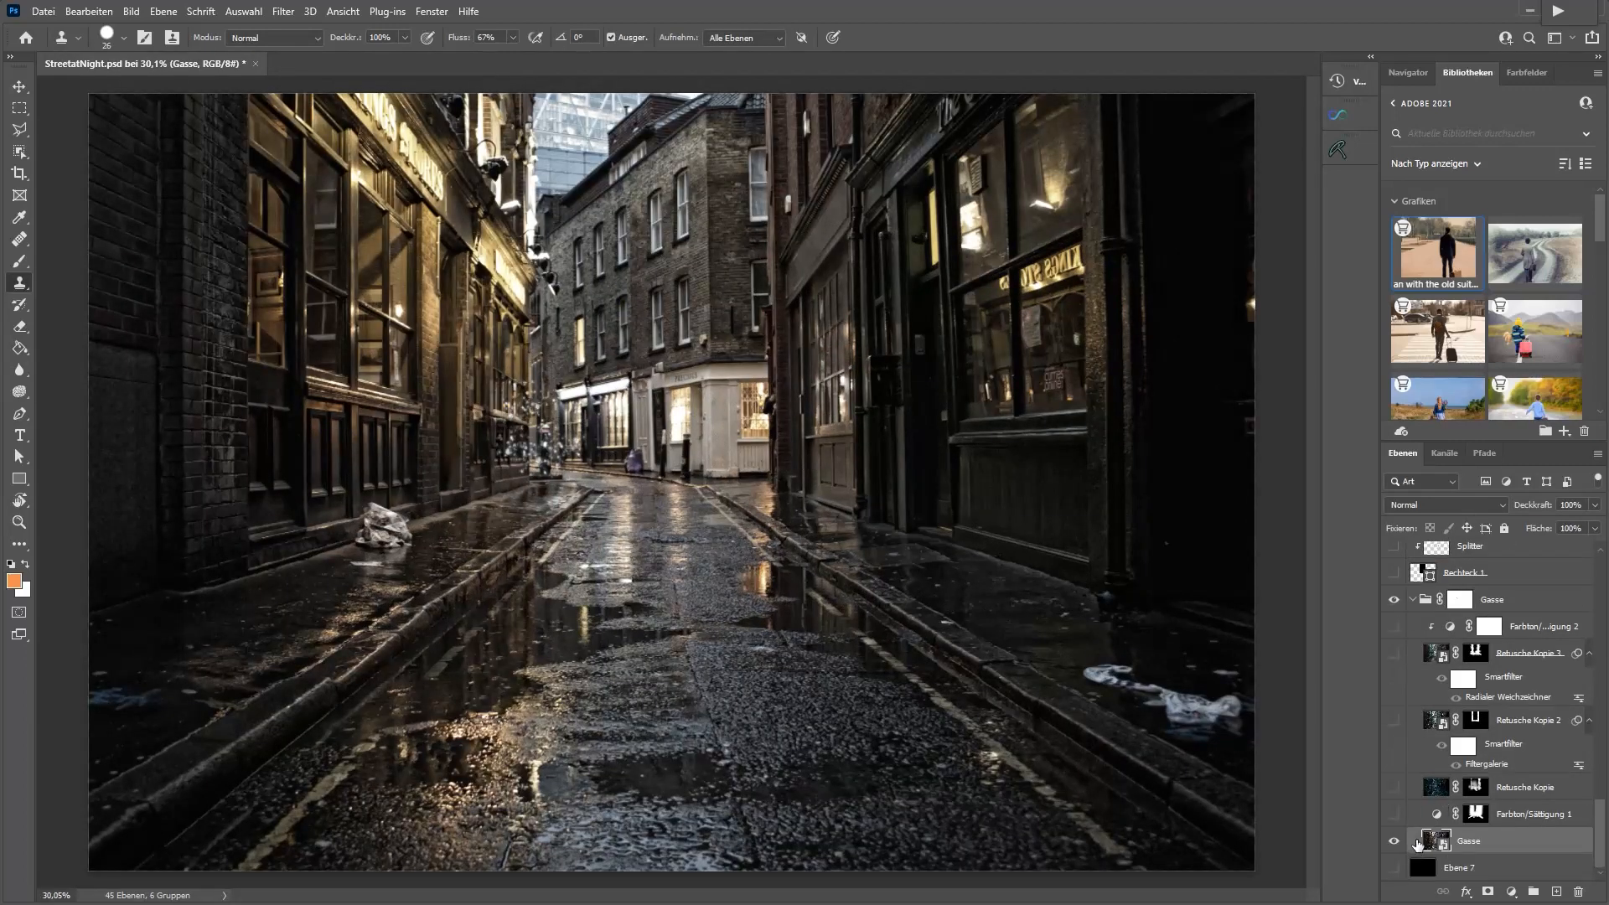
{"action": "left_click_drag", "start_coordinate": [1393, 867], "coordinate": [1398, 561]}
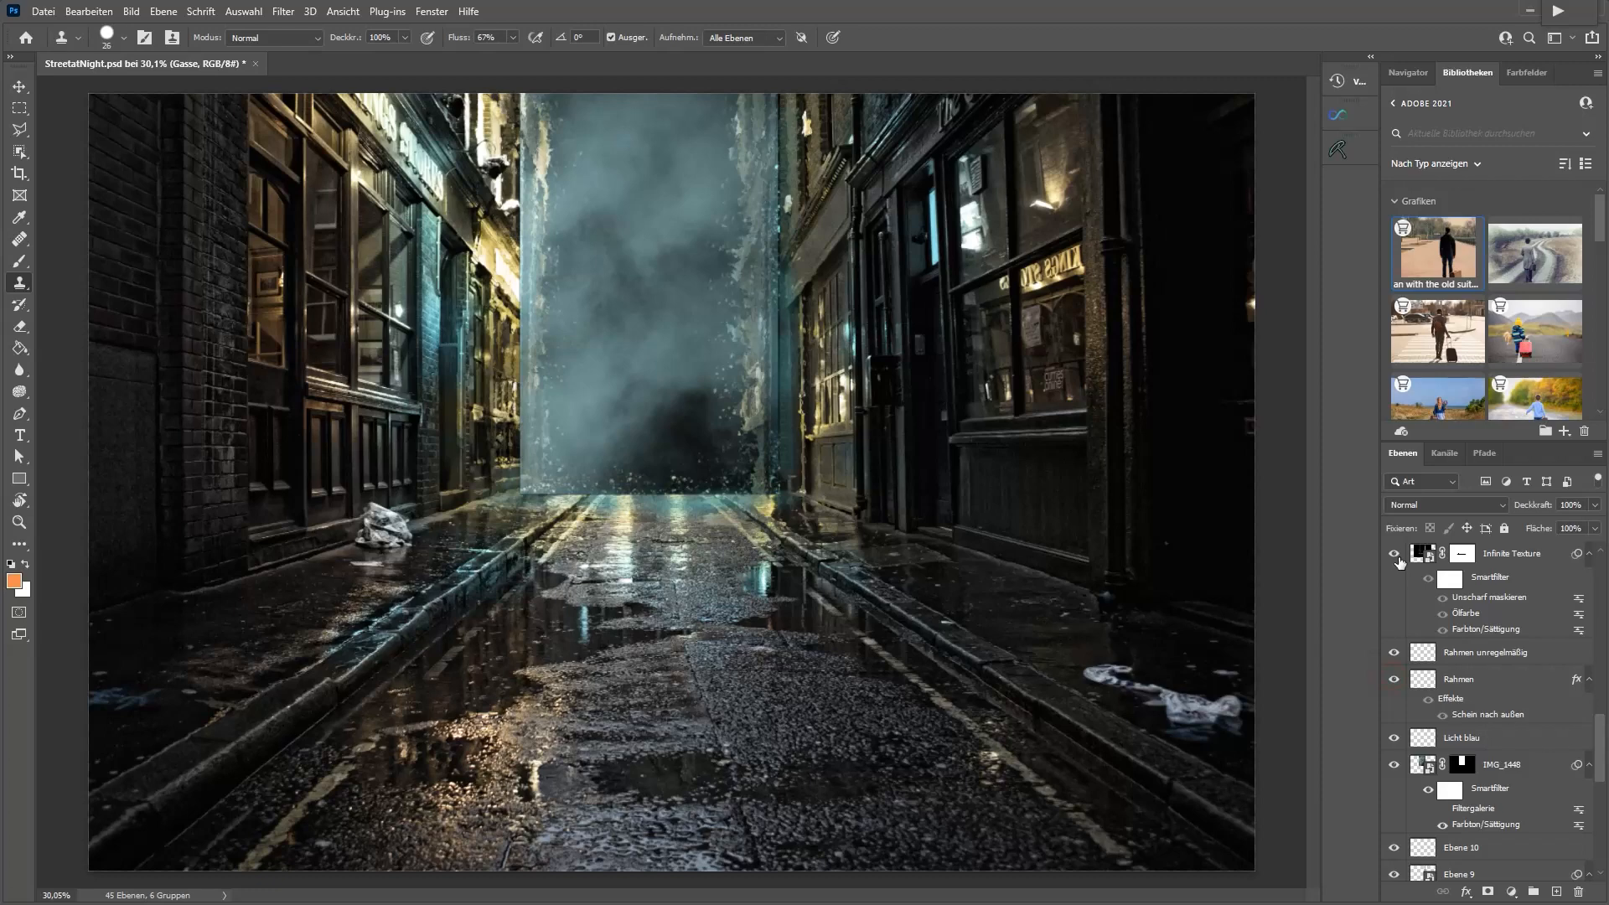
{"action": "scroll", "coordinate": [1403, 723], "scroll_direction": "up", "scroll_amount": 5}
{"action": "left_click_drag", "start_coordinate": [1402, 722], "coordinate": [1409, 556]}
{"action": "scroll", "coordinate": [1477, 657], "scroll_direction": "up", "scroll_amount": 3}
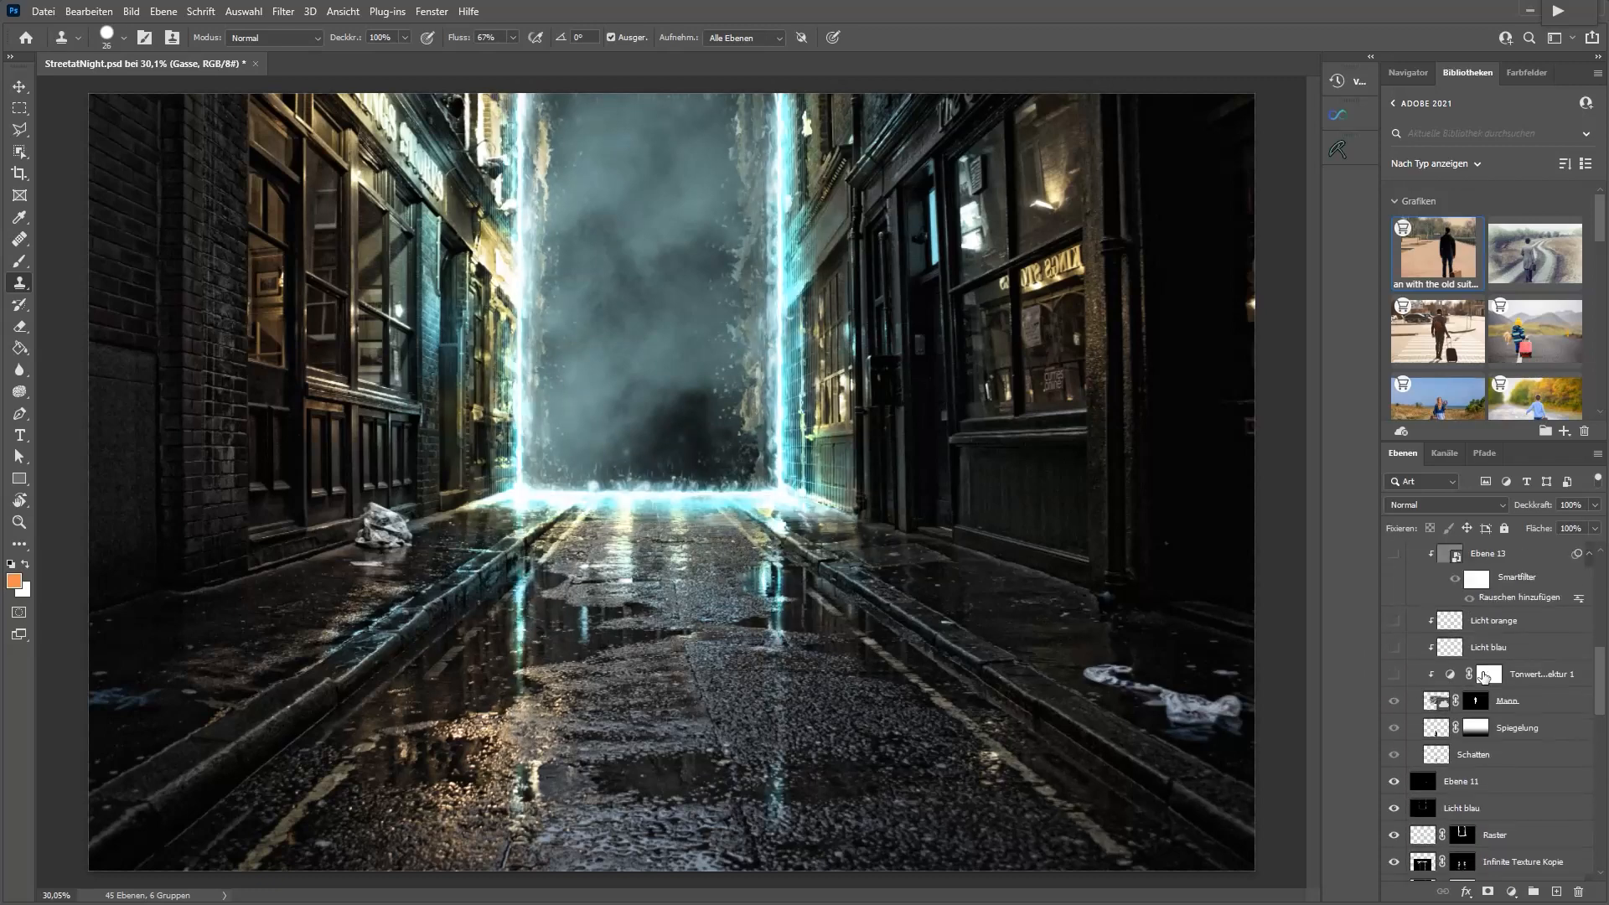
Show the man's layers and the Überstrahlungen, Horizont, Hiller-Water-Spray and Look layers above them
{"action": "scroll", "coordinate": [1481, 677], "scroll_direction": "up", "scroll_amount": 3}
{"action": "left_click_drag", "start_coordinate": [1391, 754], "coordinate": [1393, 610]}
{"action": "scroll", "coordinate": [1483, 670], "scroll_direction": "up", "scroll_amount": 5}
{"action": "scroll", "coordinate": [1483, 670], "scroll_direction": "up", "scroll_amount": 1}
{"action": "left_click_drag", "start_coordinate": [1394, 792], "coordinate": [1391, 654]}
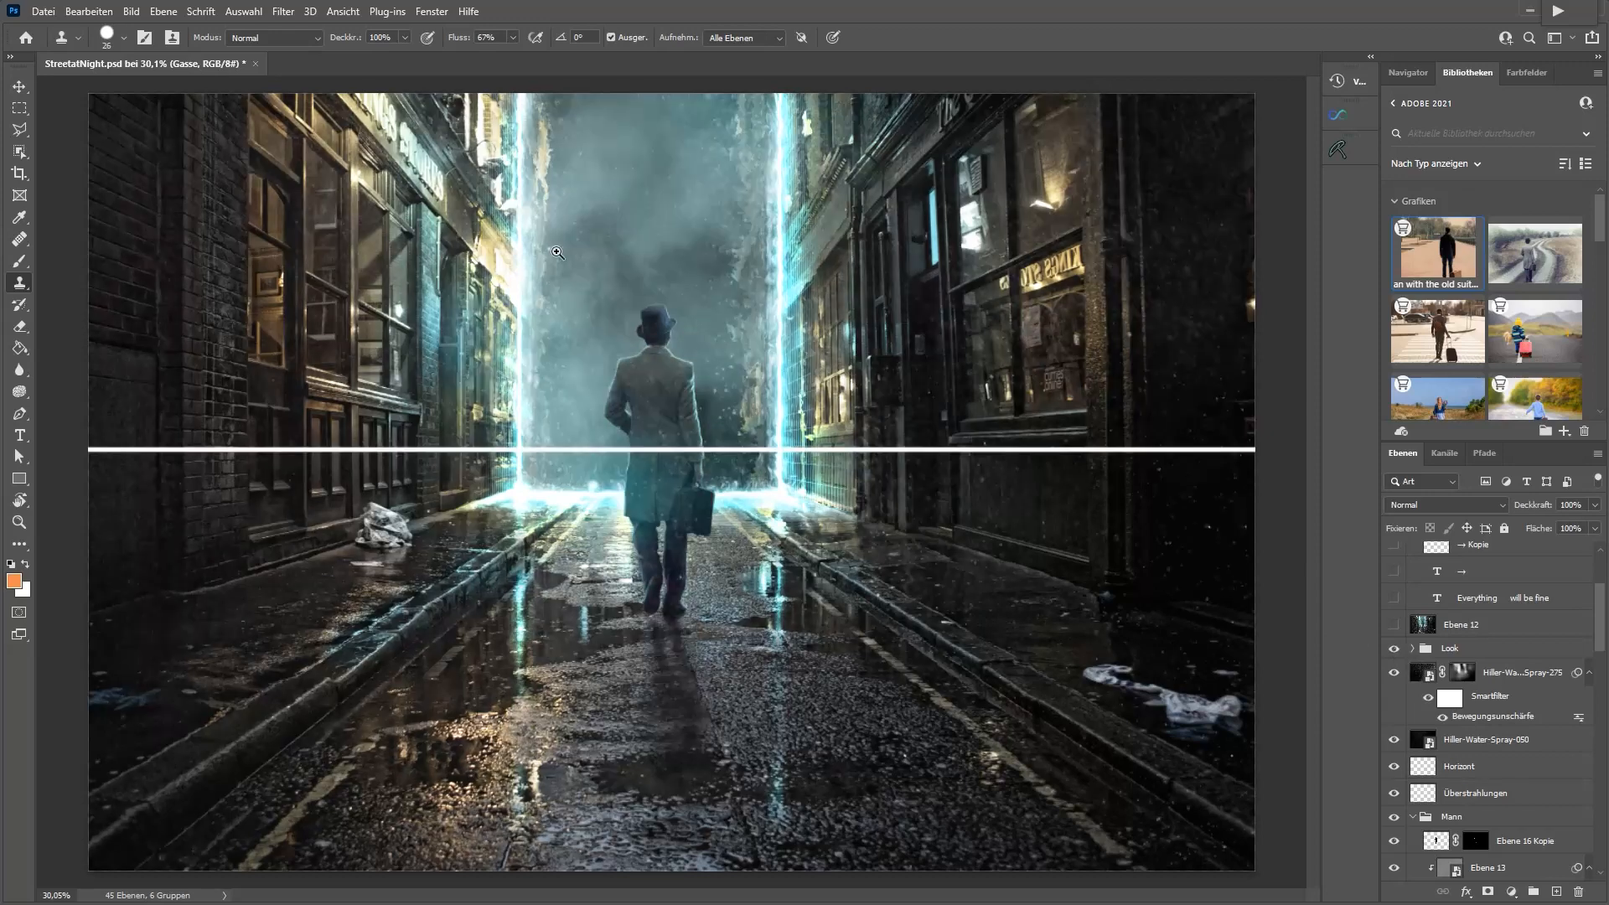
Hide the Horizont layer that draws the white line across the composite
{"action": "left_click", "coordinate": [642, 330], "text": "ctrl"}
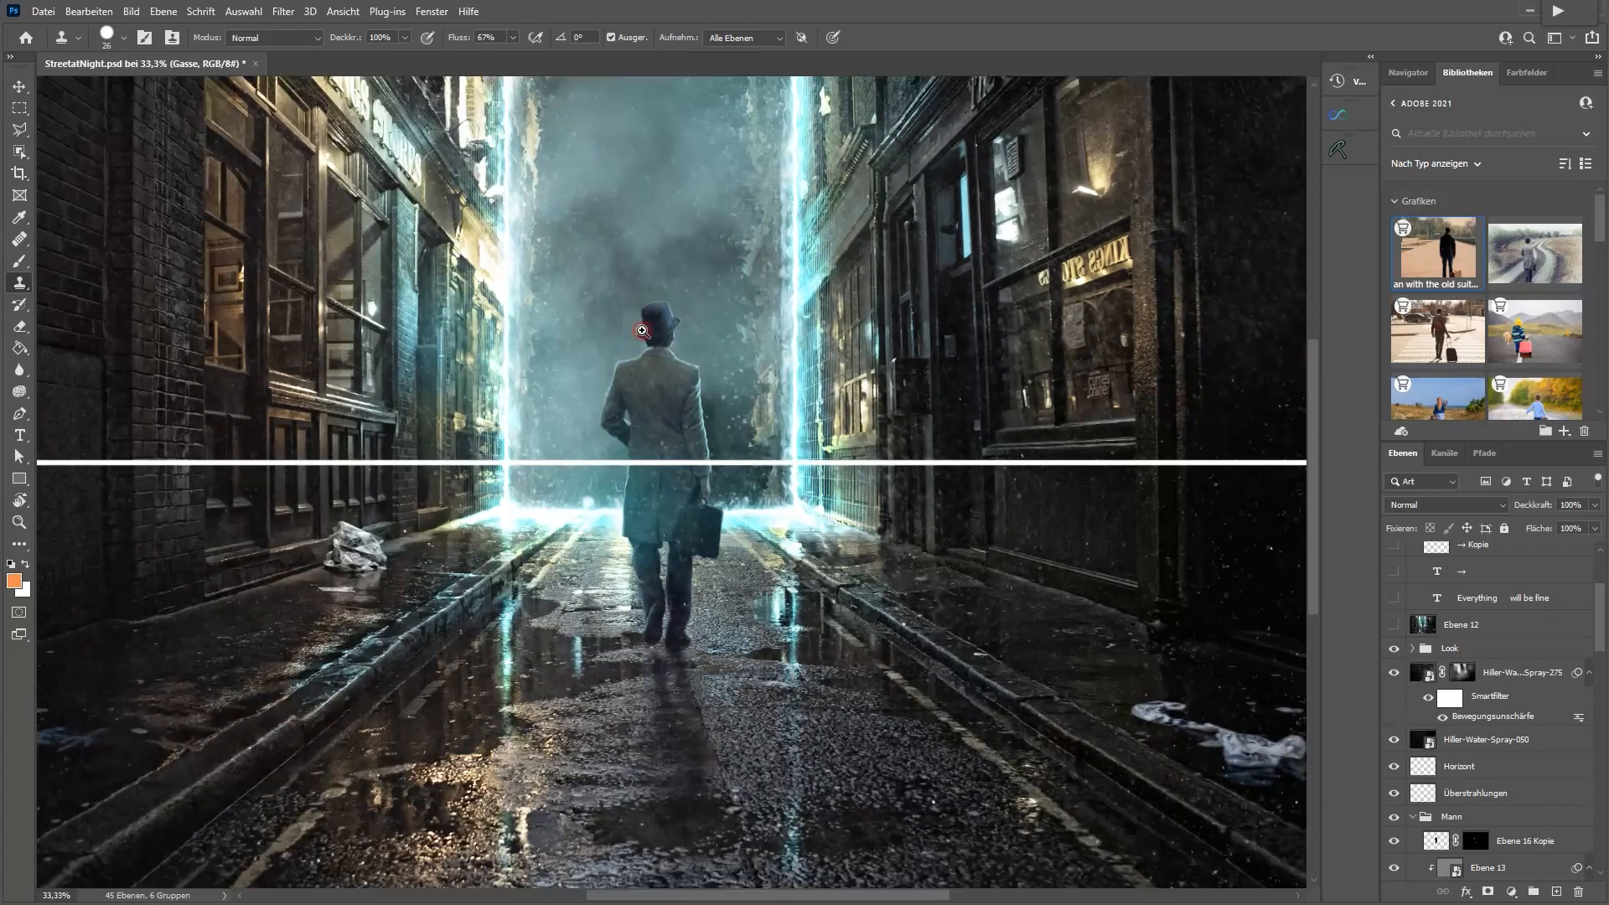
{"action": "key", "text": "b"}
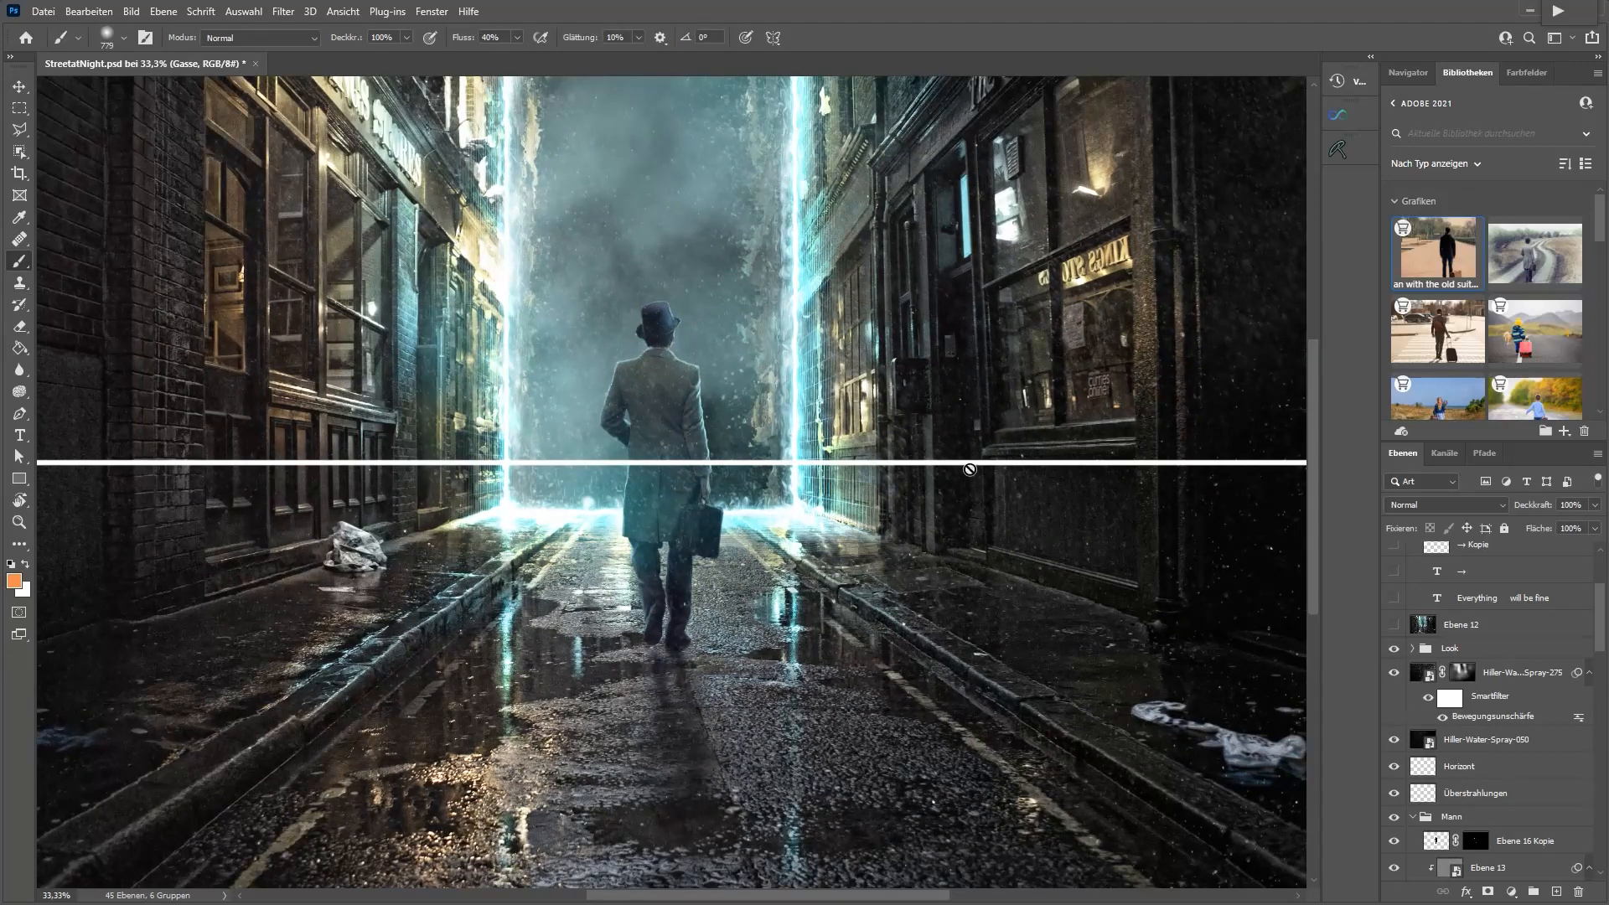
{"action": "key", "text": "v"}
{"action": "left_click", "coordinate": [969, 470]}
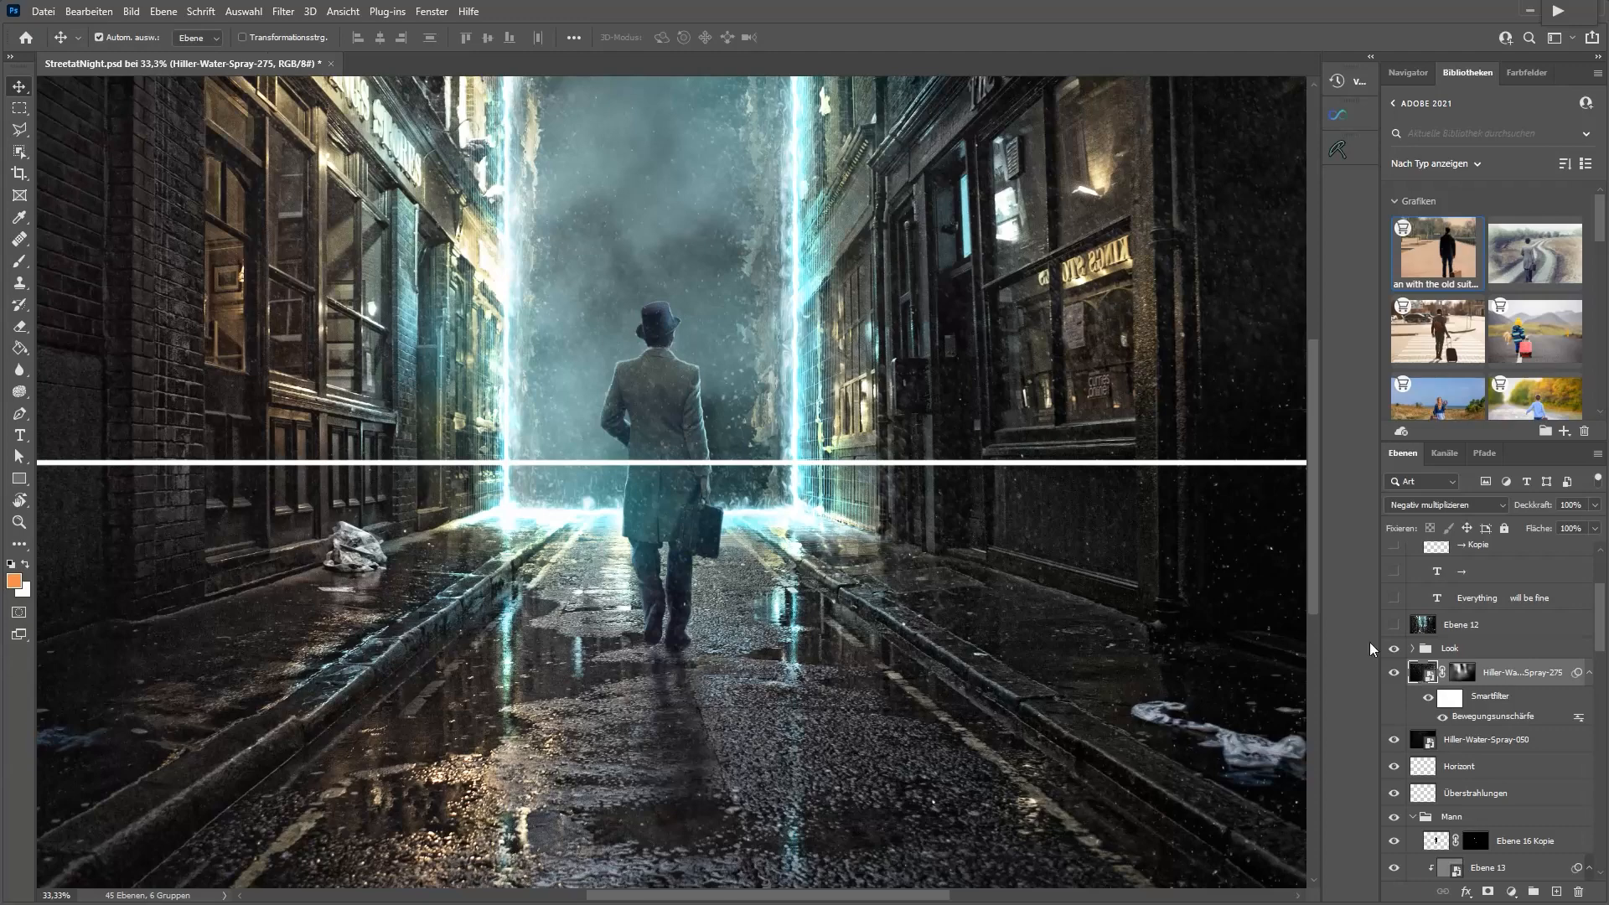
{"action": "scroll", "coordinate": [1471, 675], "scroll_direction": "down", "scroll_amount": 1}
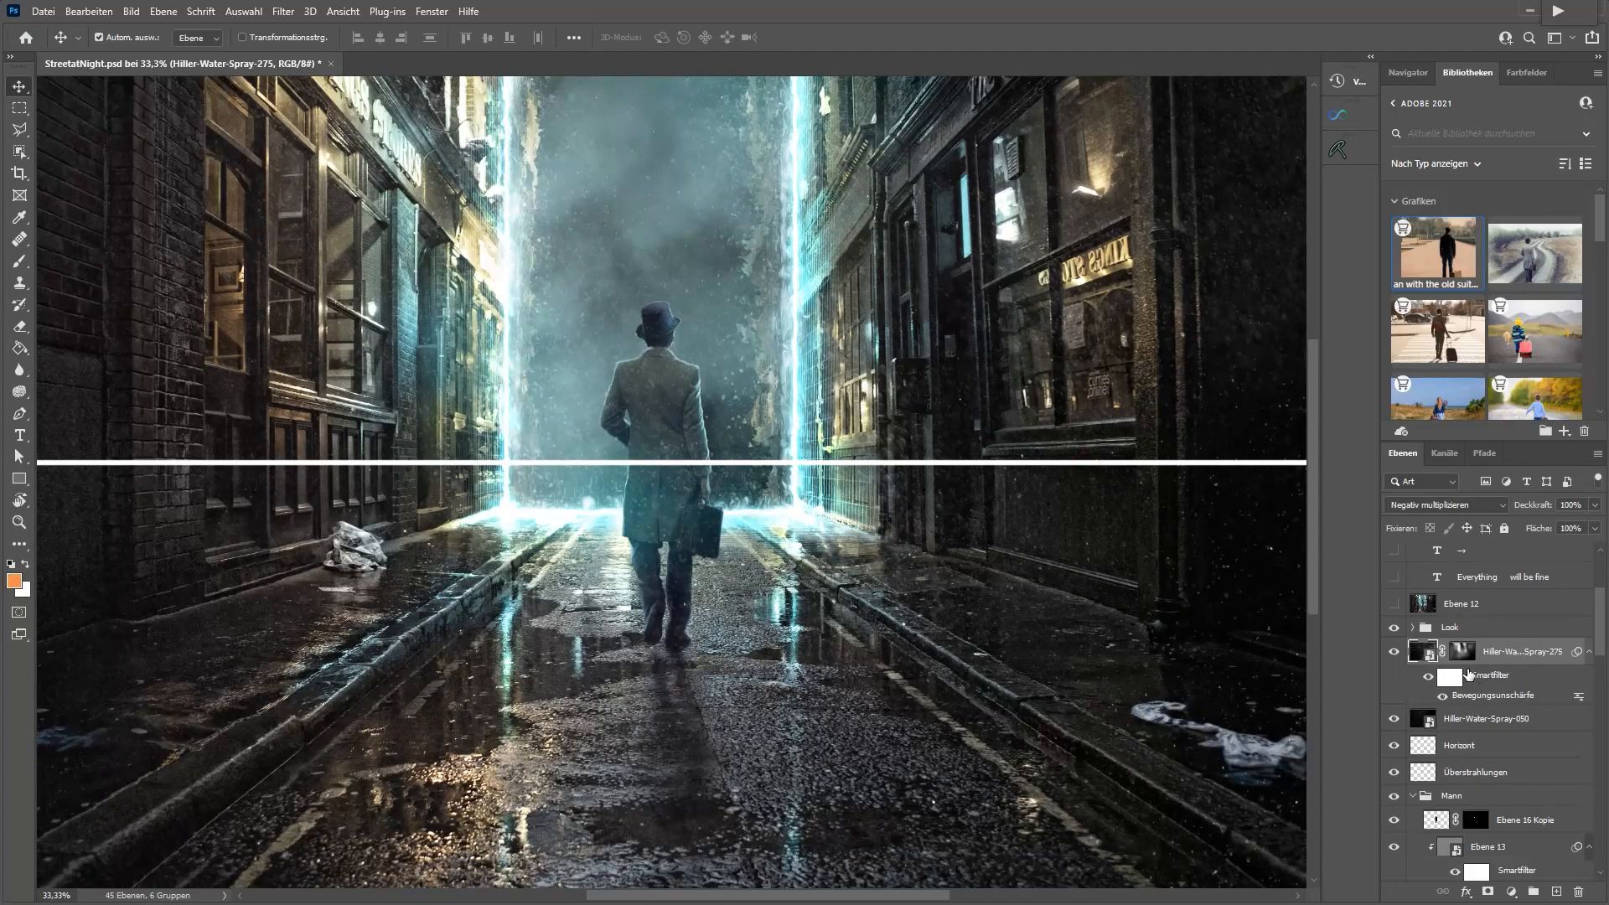
{"action": "left_click", "coordinate": [1393, 745]}
Examine the glowing portal edges and the perspective grid on both house facades around the man
{"action": "left_click_drag", "start_coordinate": [268, 299], "coordinate": [1050, 509]}
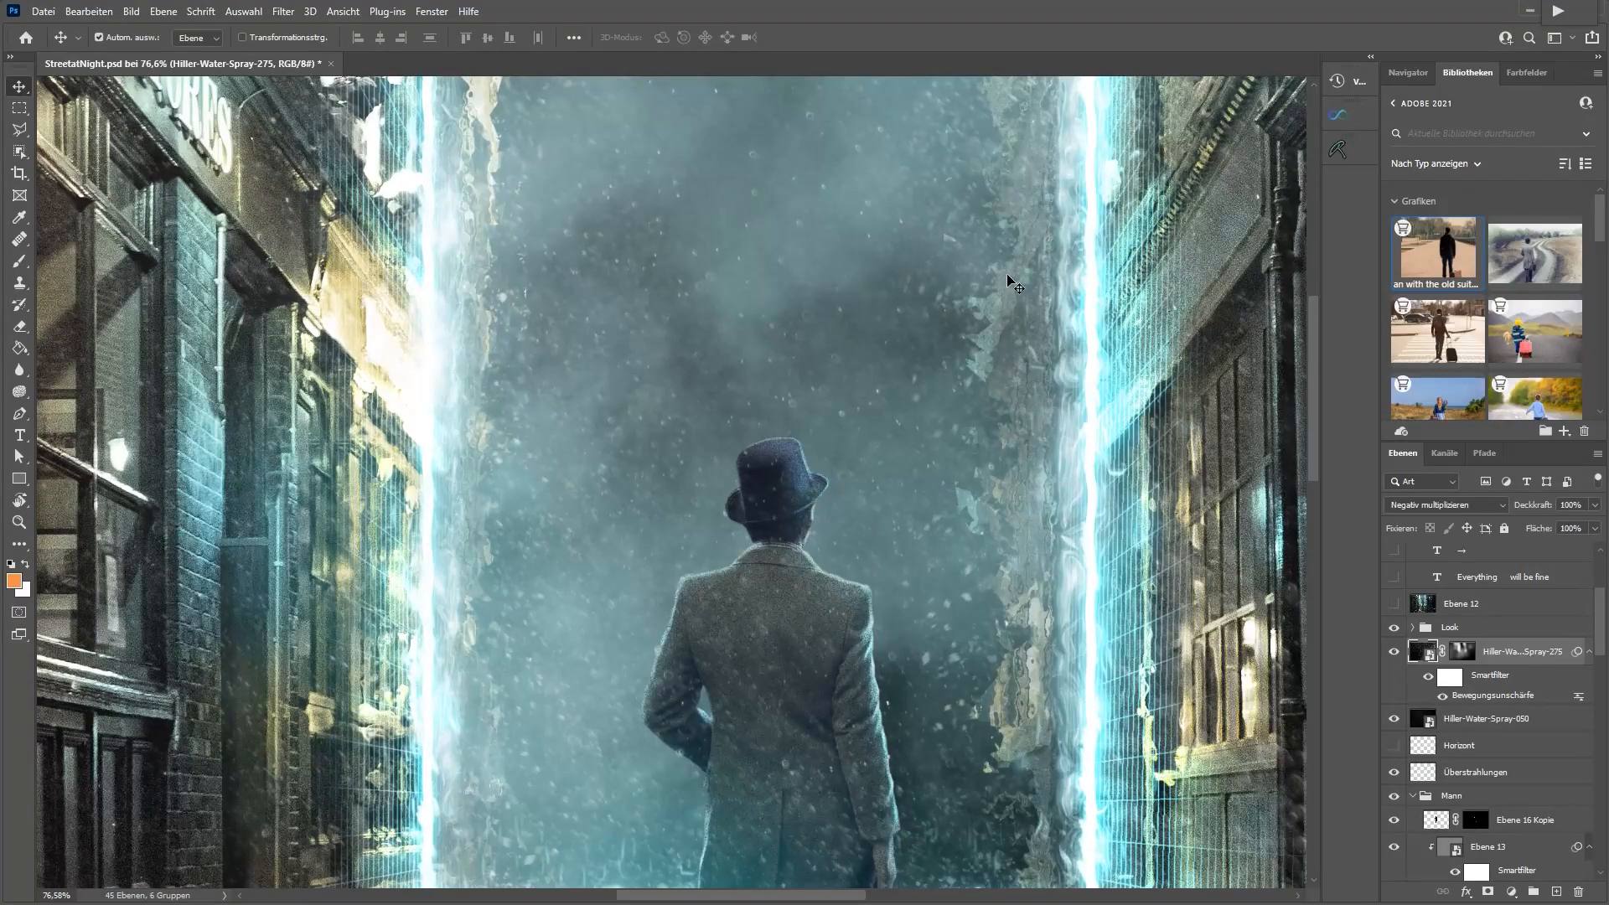
{"action": "left_click_drag", "start_coordinate": [1007, 281], "coordinate": [942, 344]}
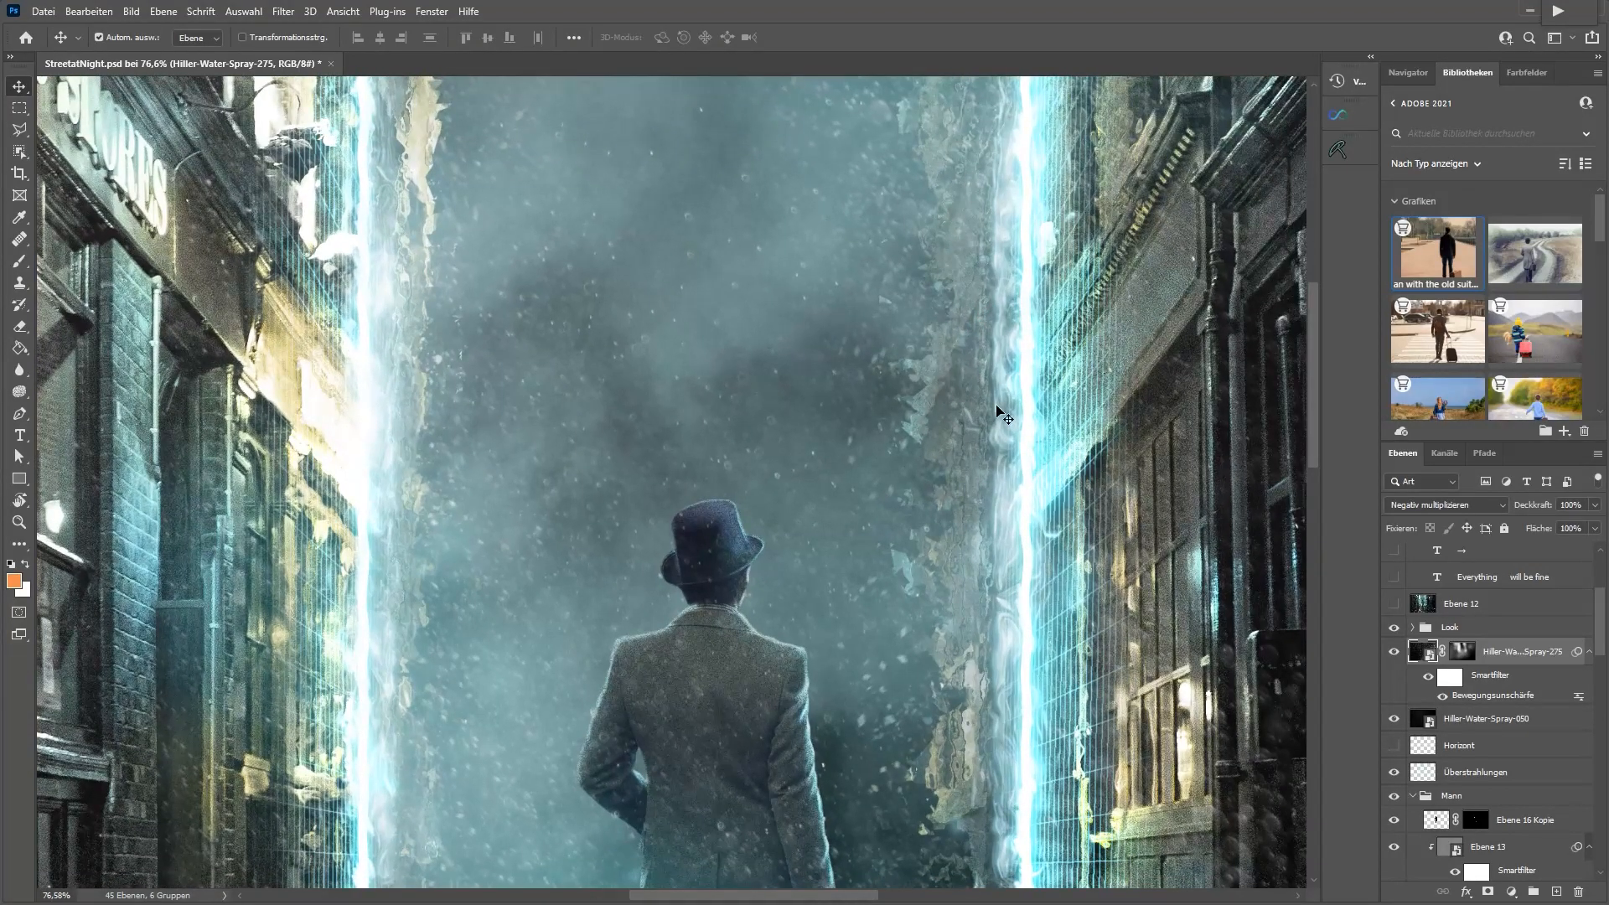
{"action": "left_click_drag", "start_coordinate": [432, 636], "coordinate": [463, 602]}
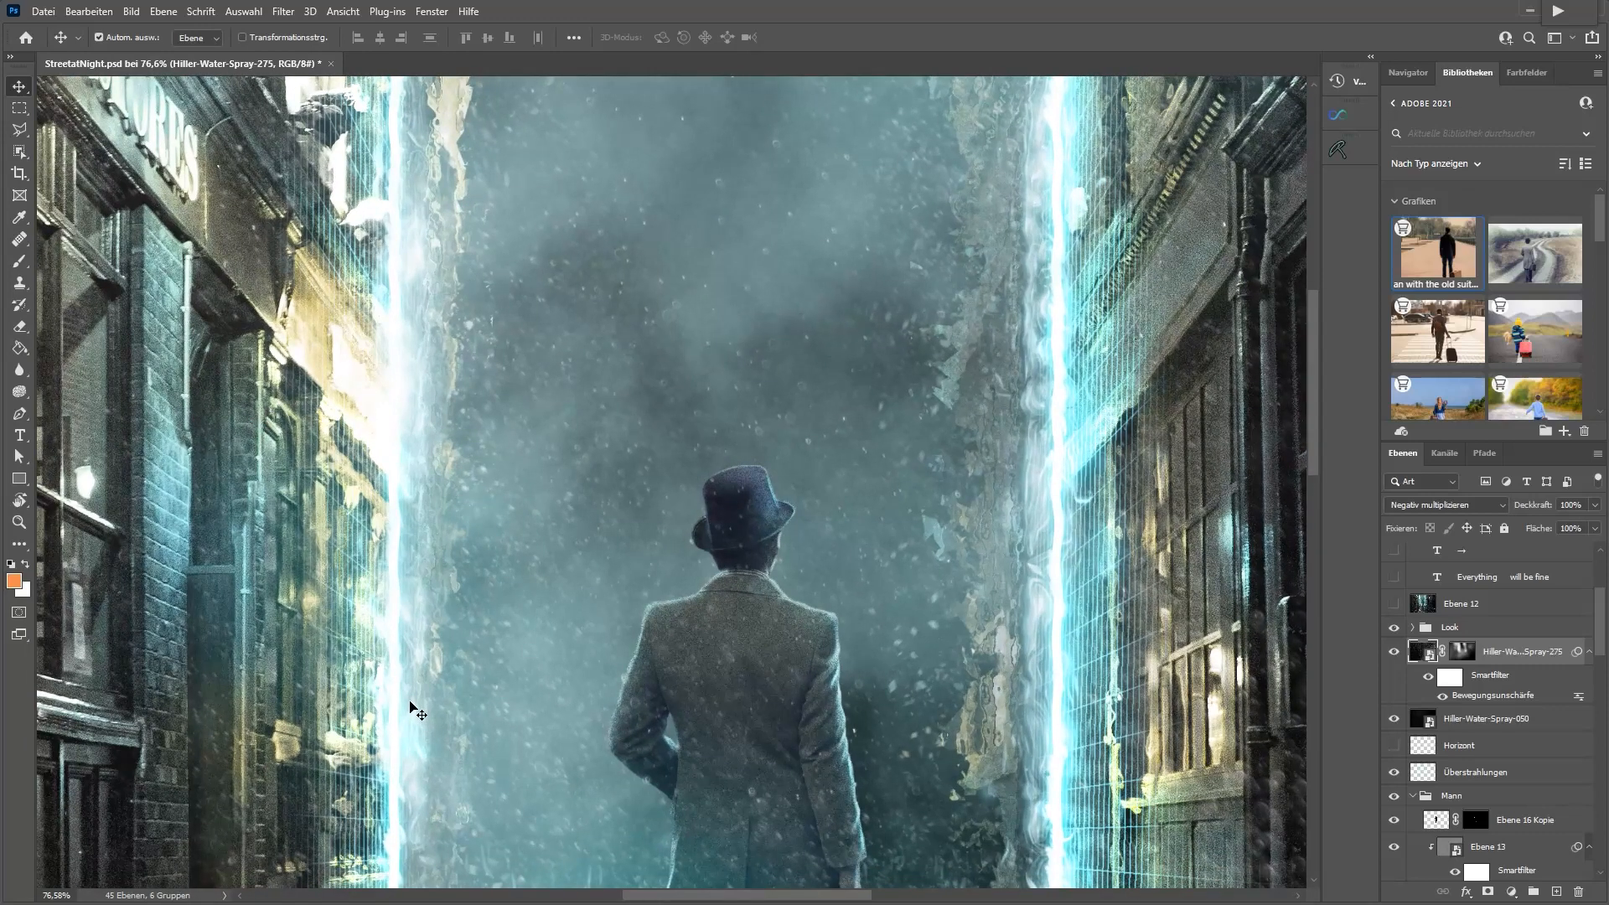
{"action": "scroll", "coordinate": [420, 576], "scroll_direction": "down", "scroll_amount": 6}
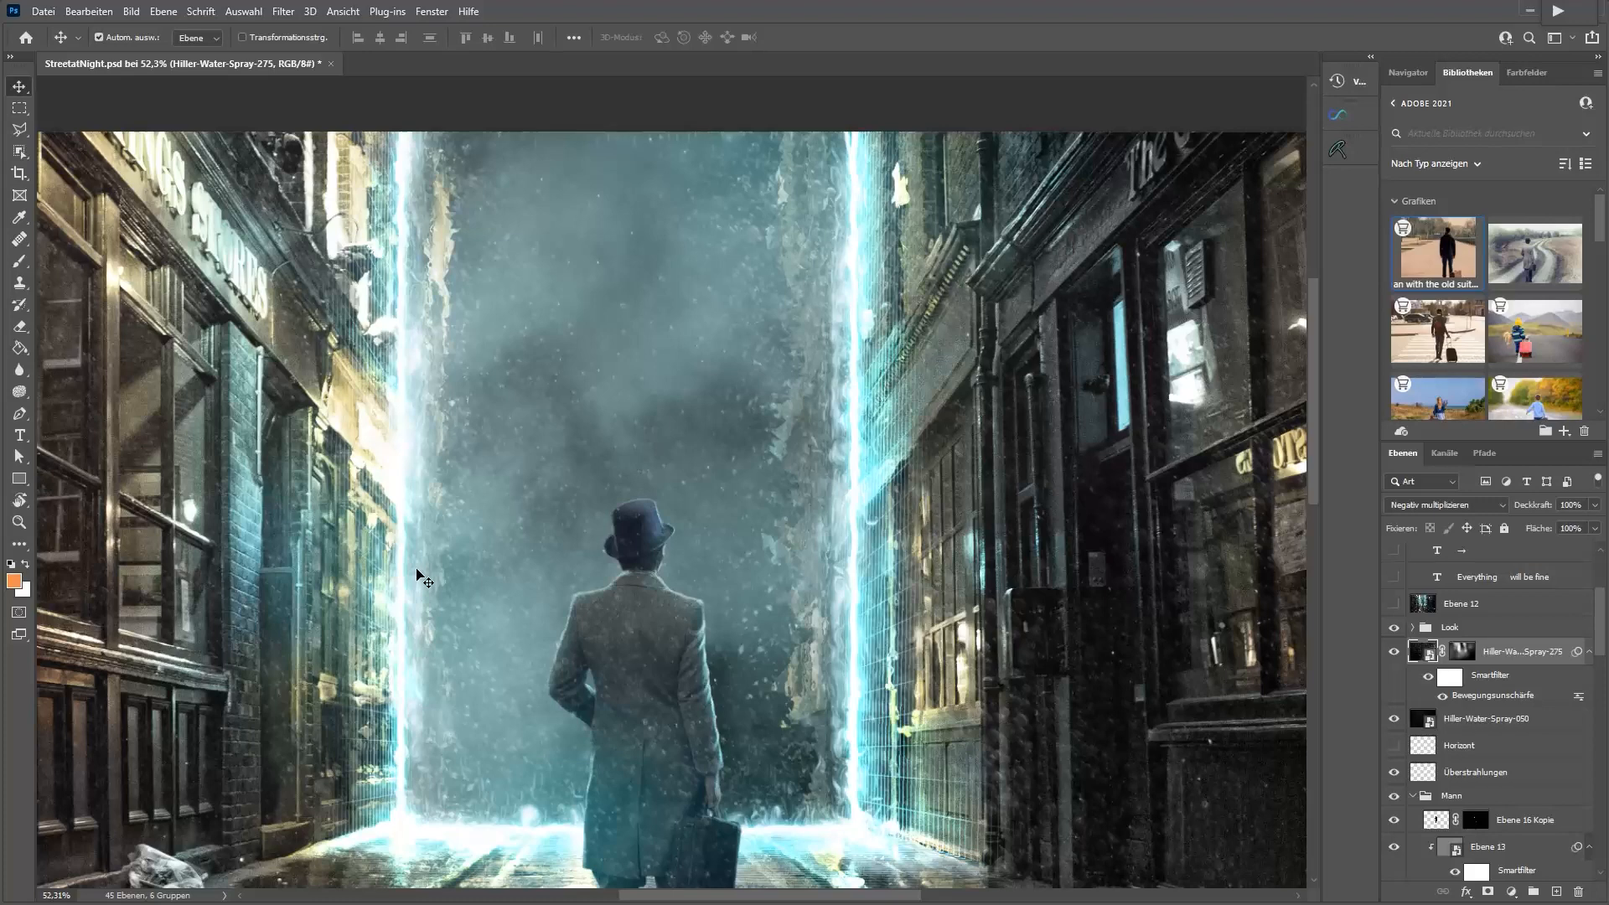
{"action": "scroll", "coordinate": [416, 571], "scroll_direction": "down", "scroll_amount": 1}
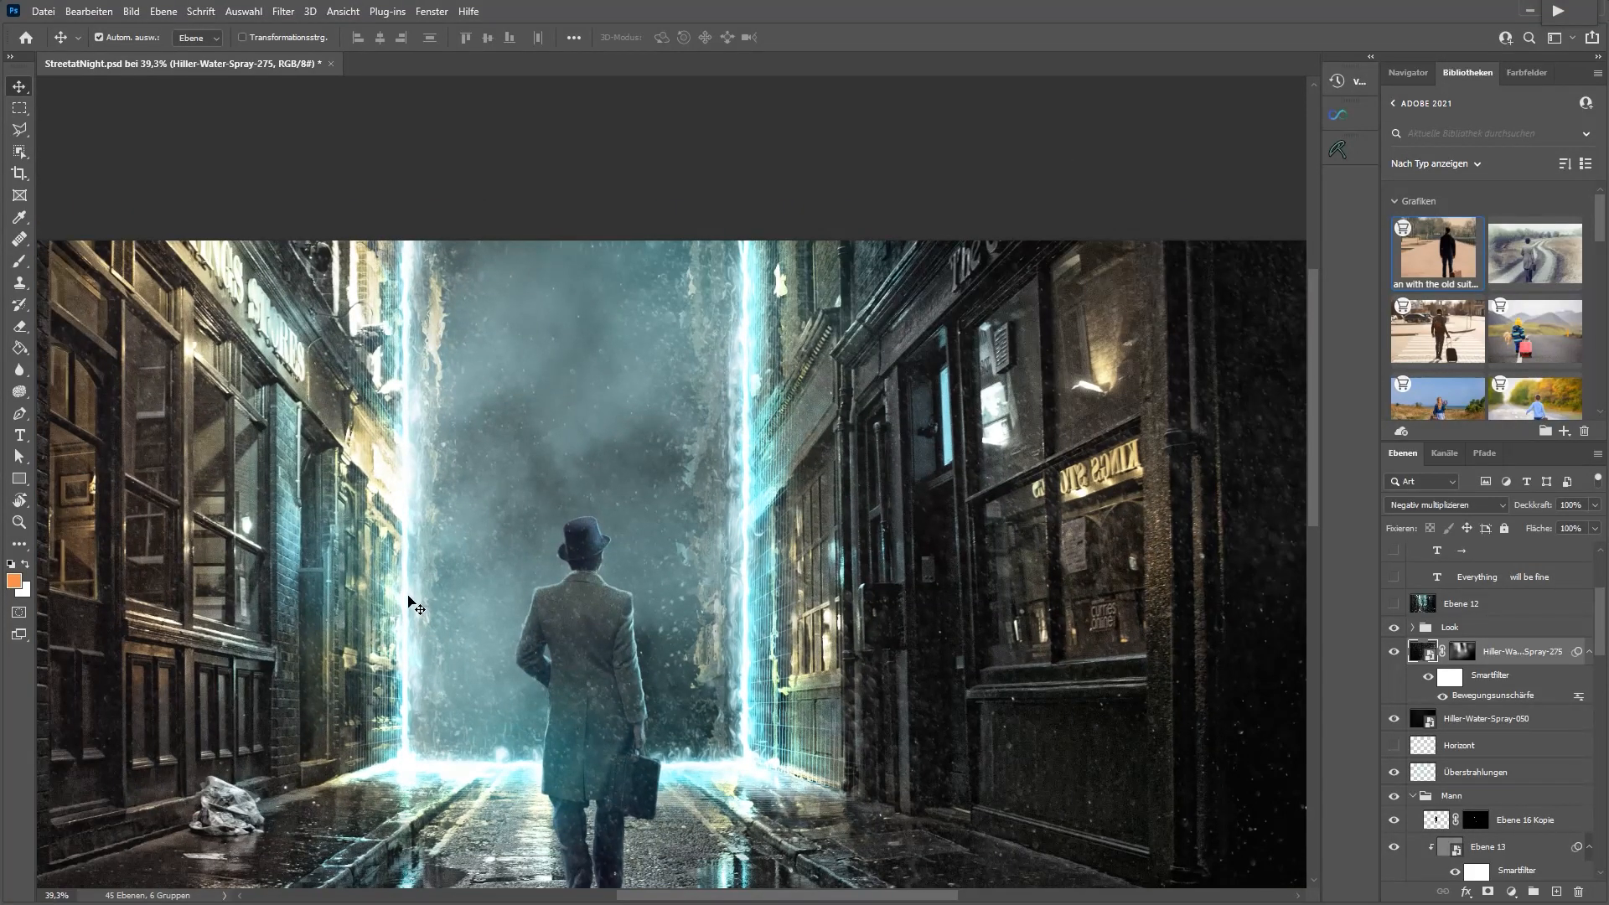
Select the Look group and briefly preview Ebene 12 and the Camera Raw-filtered Ebene 15 over the composite, leaving both hidden
{"action": "left_click", "coordinate": [1490, 626]}
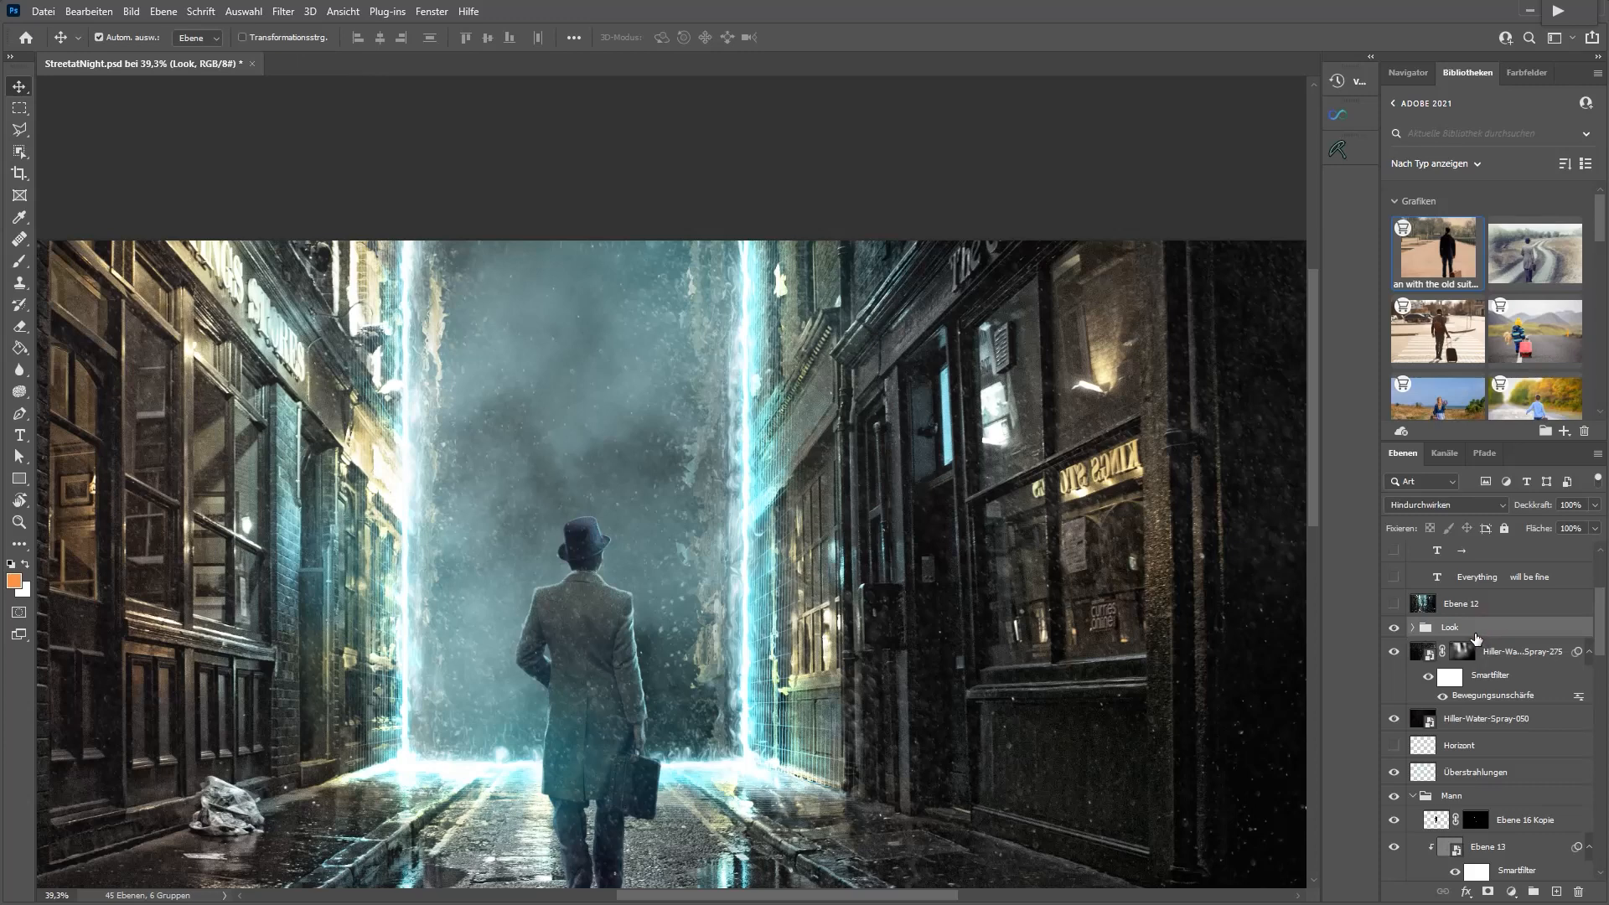
{"action": "scroll", "coordinate": [903, 754], "scroll_direction": "up", "scroll_amount": 4}
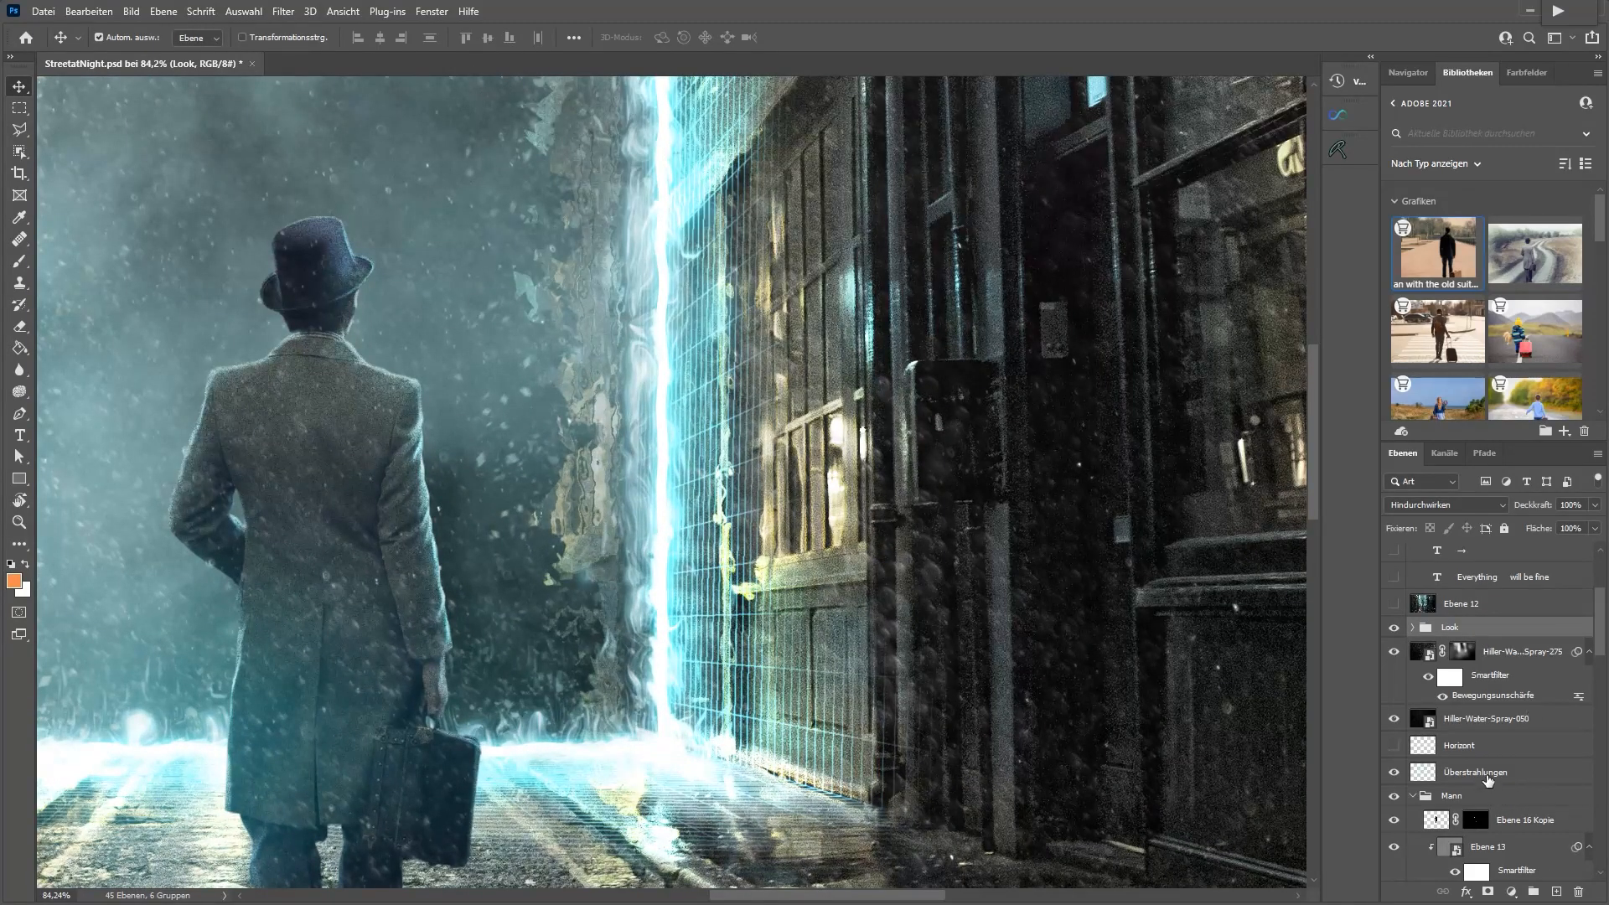
{"action": "scroll", "coordinate": [1403, 710], "scroll_direction": "up", "scroll_amount": 2}
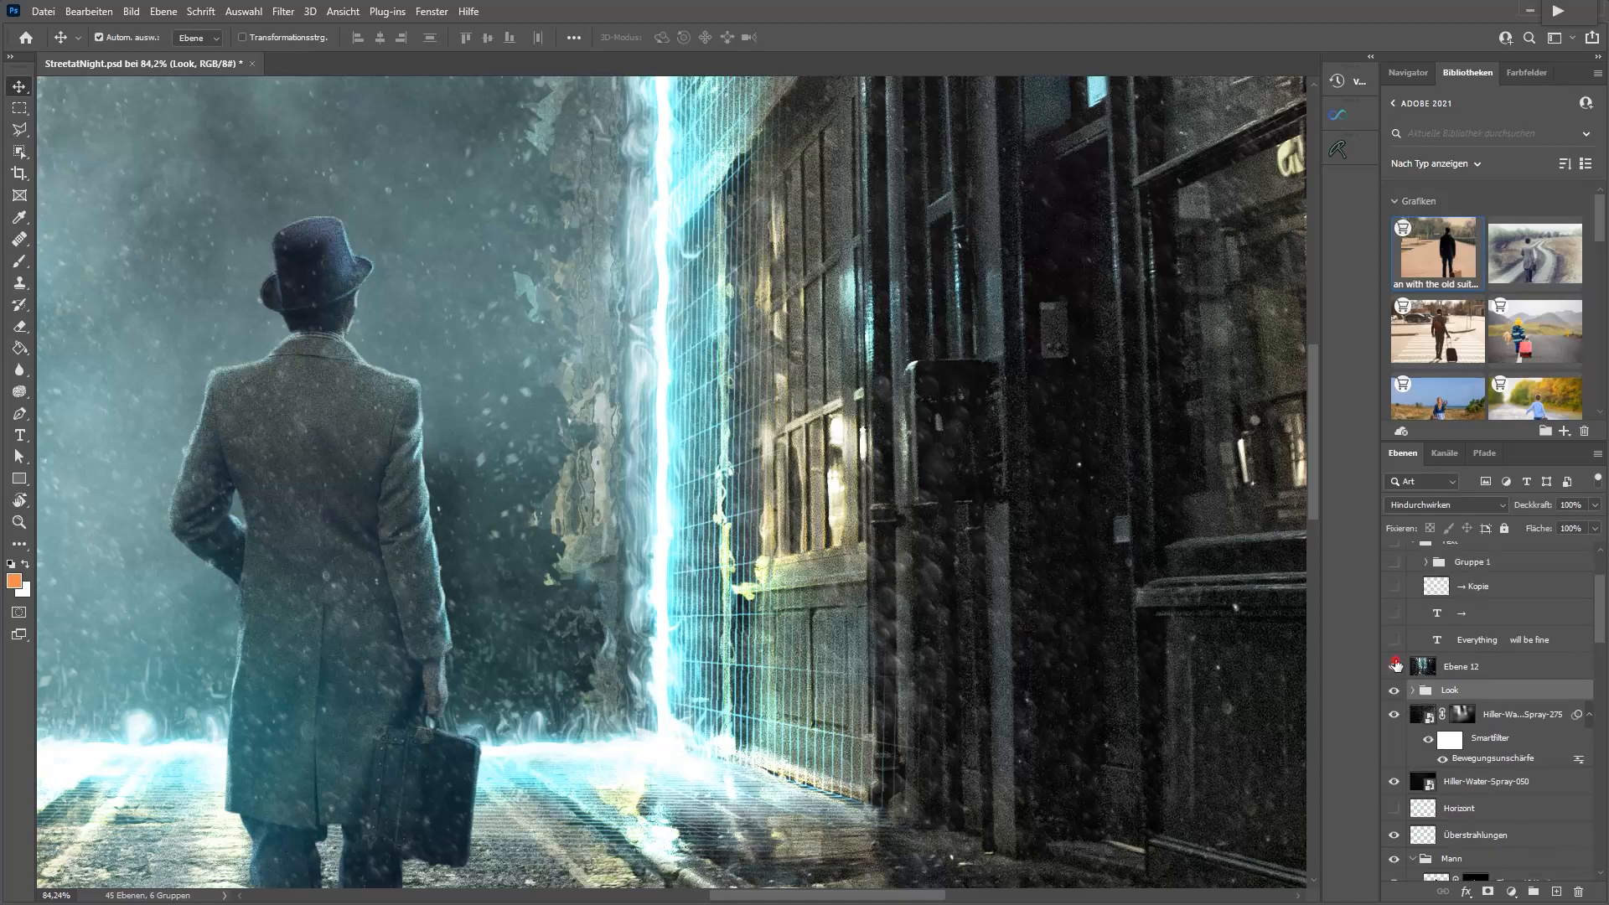
{"action": "left_click", "coordinate": [1394, 664]}
{"action": "scroll", "coordinate": [1466, 638], "scroll_direction": "up", "scroll_amount": 3}
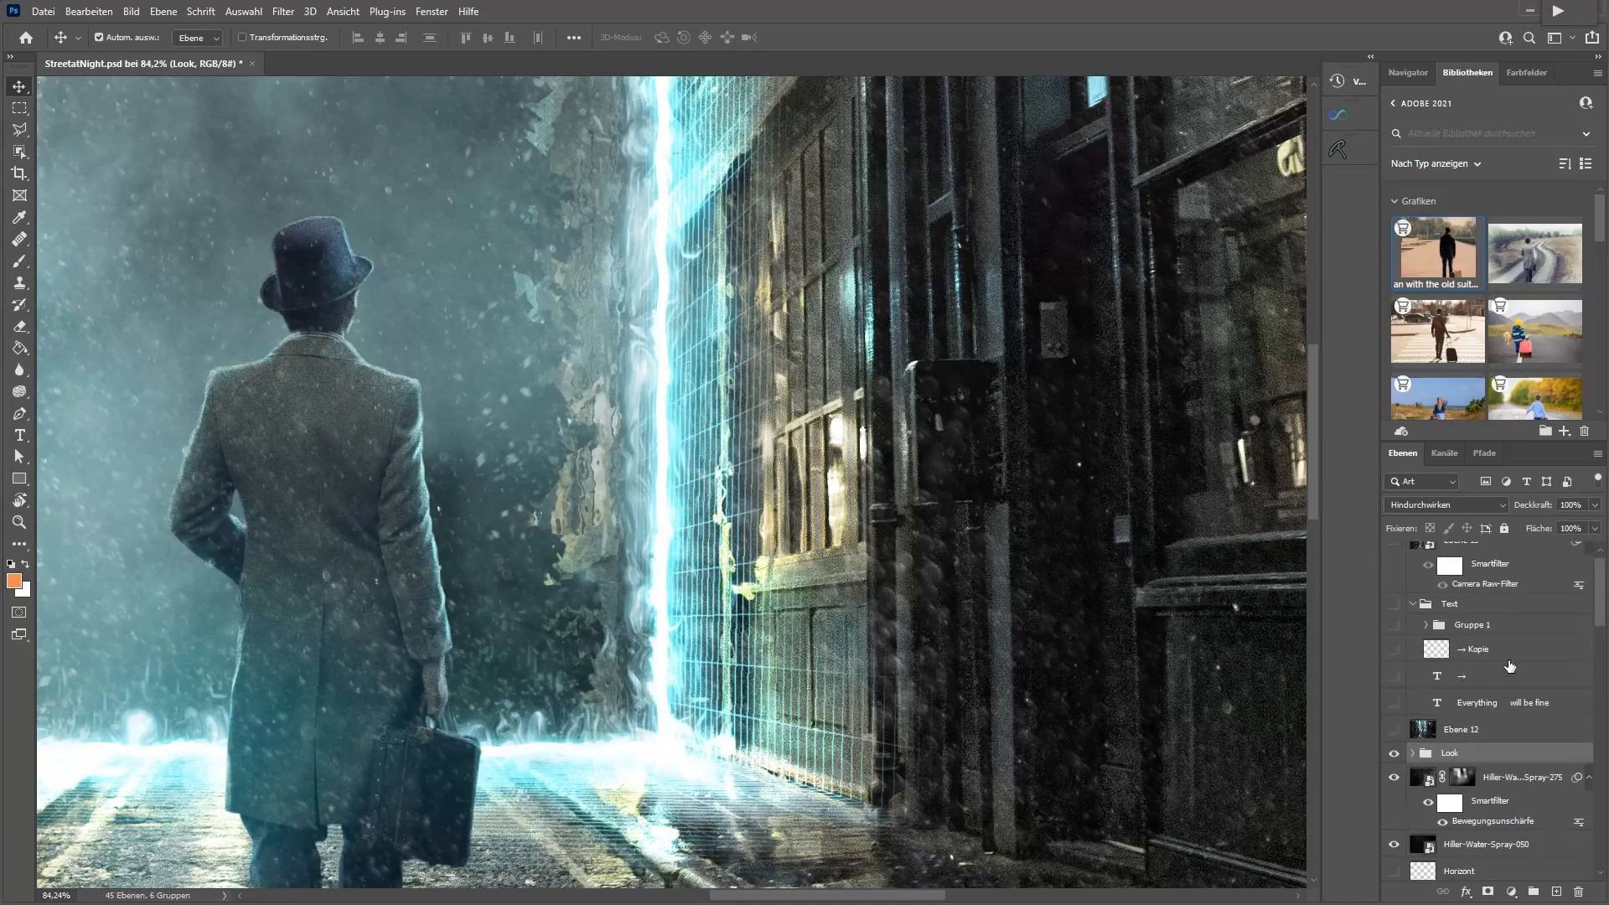
{"action": "left_click", "coordinate": [1394, 578]}
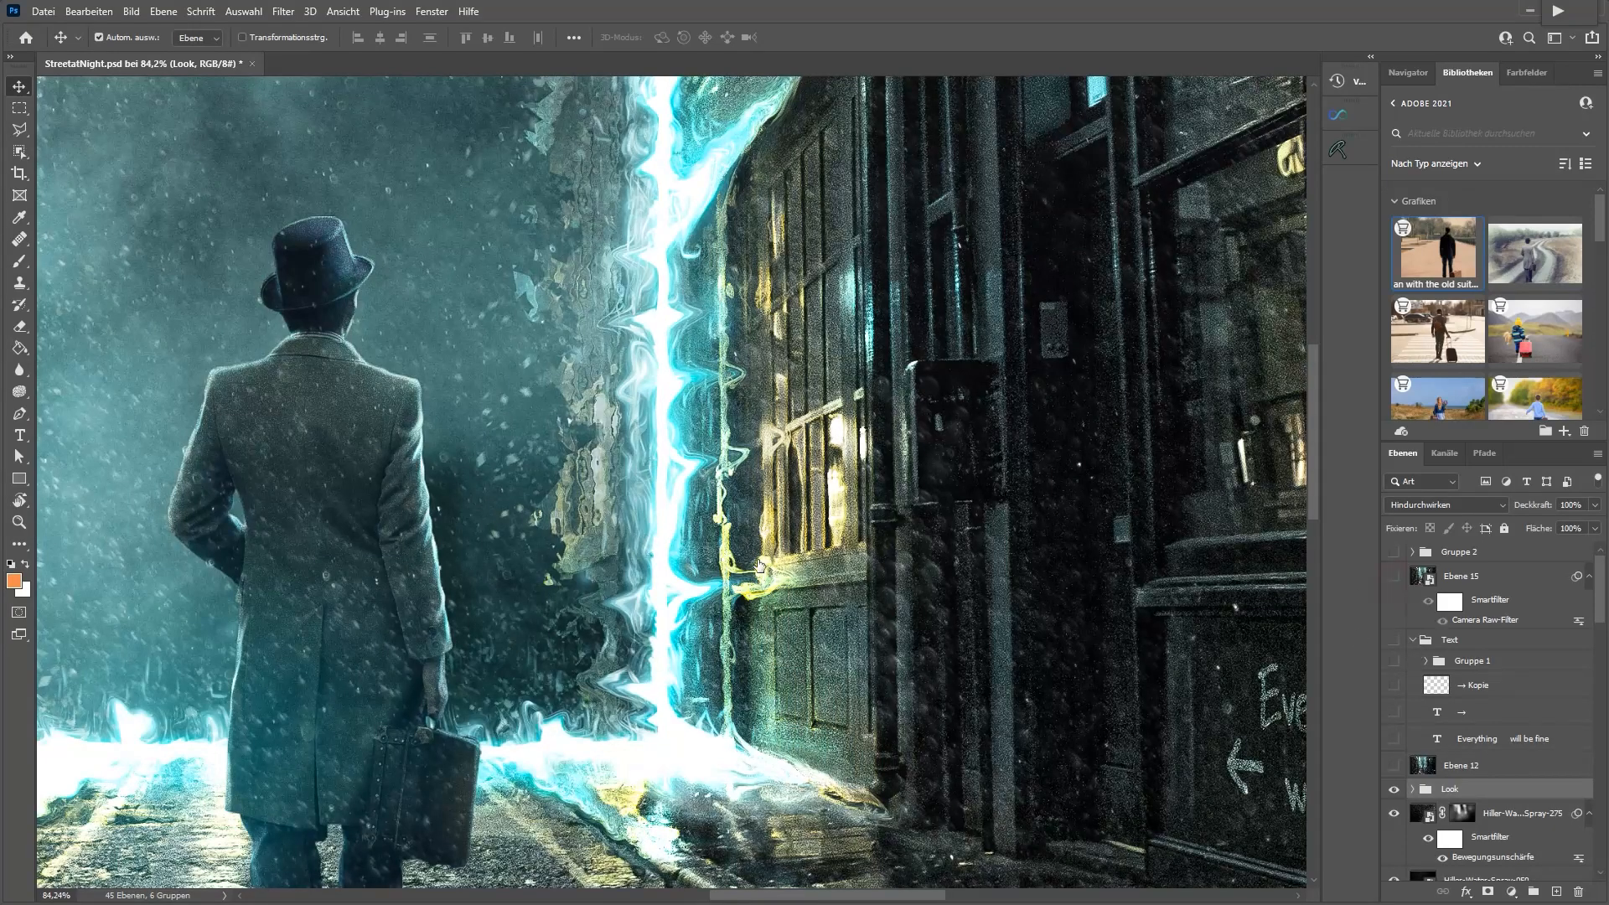
{"action": "scroll", "coordinate": [764, 568], "scroll_direction": "down", "scroll_amount": 3}
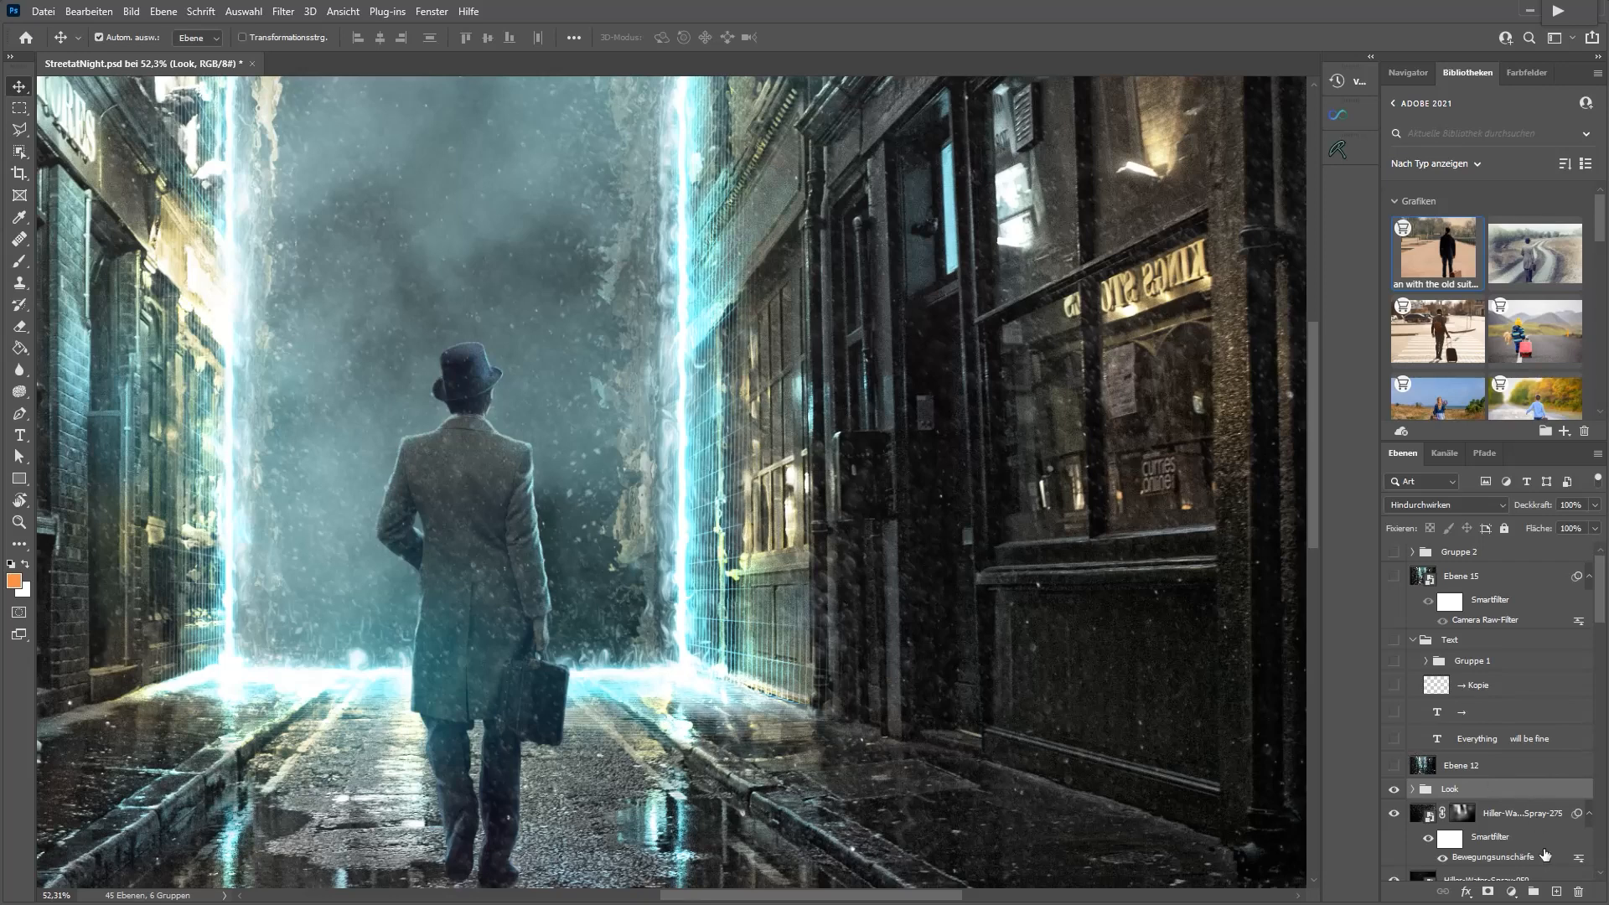
Add an empty layer directly above the Look group and open the Fluchtpunkt filter on it
{"action": "left_click", "coordinate": [1556, 892]}
{"action": "scroll", "coordinate": [750, 563], "scroll_direction": "down", "scroll_amount": 2}
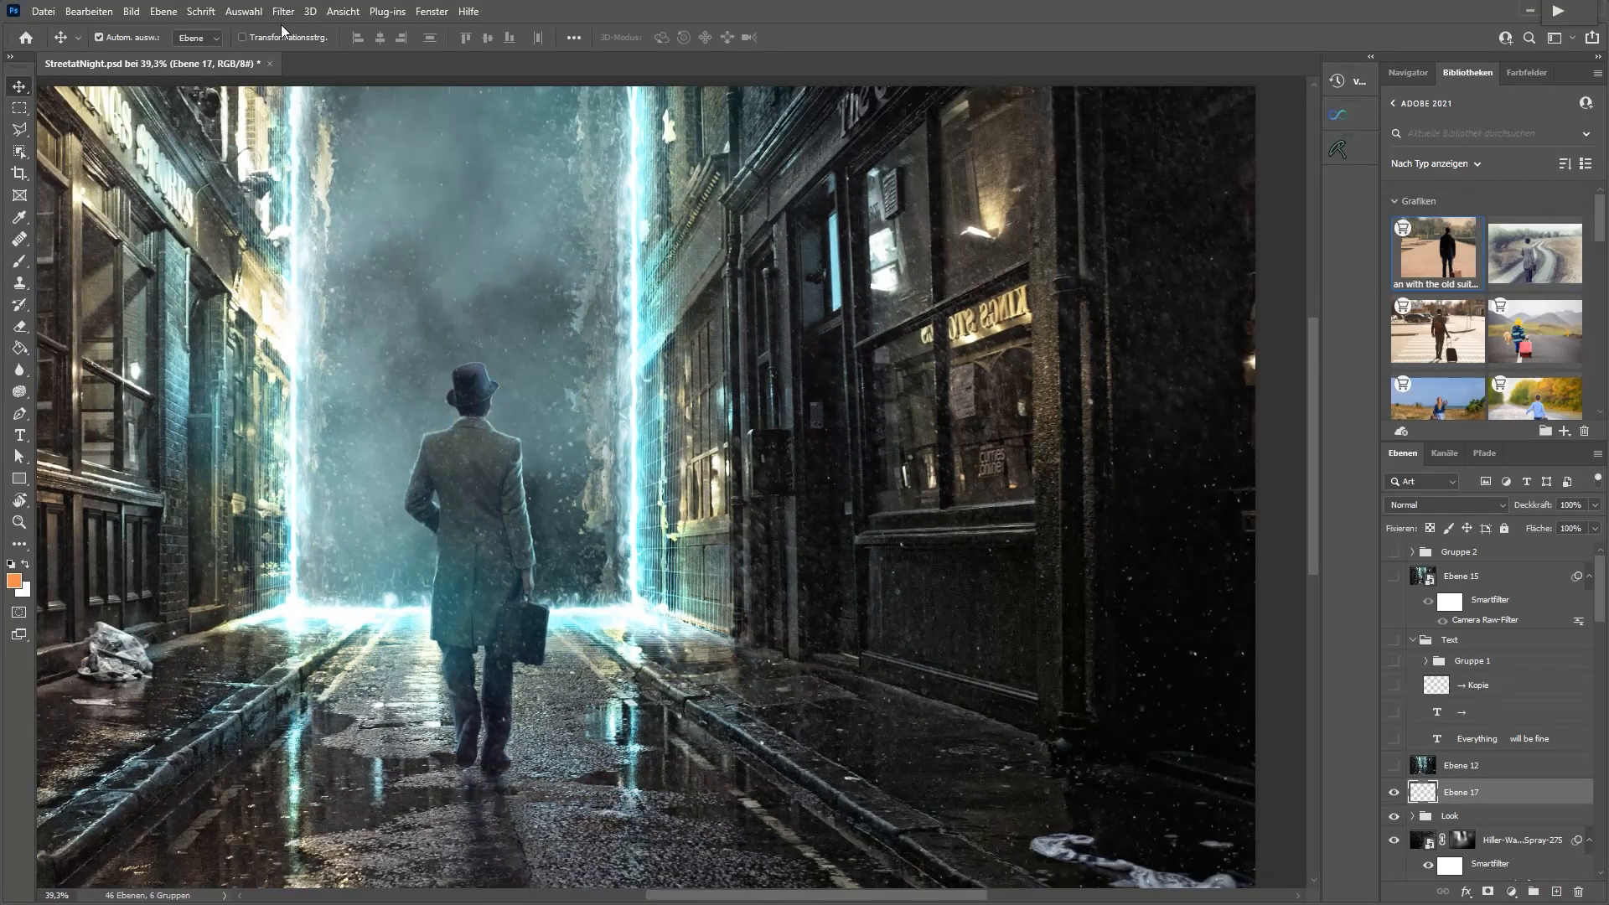
{"action": "left_click", "coordinate": [284, 11]}
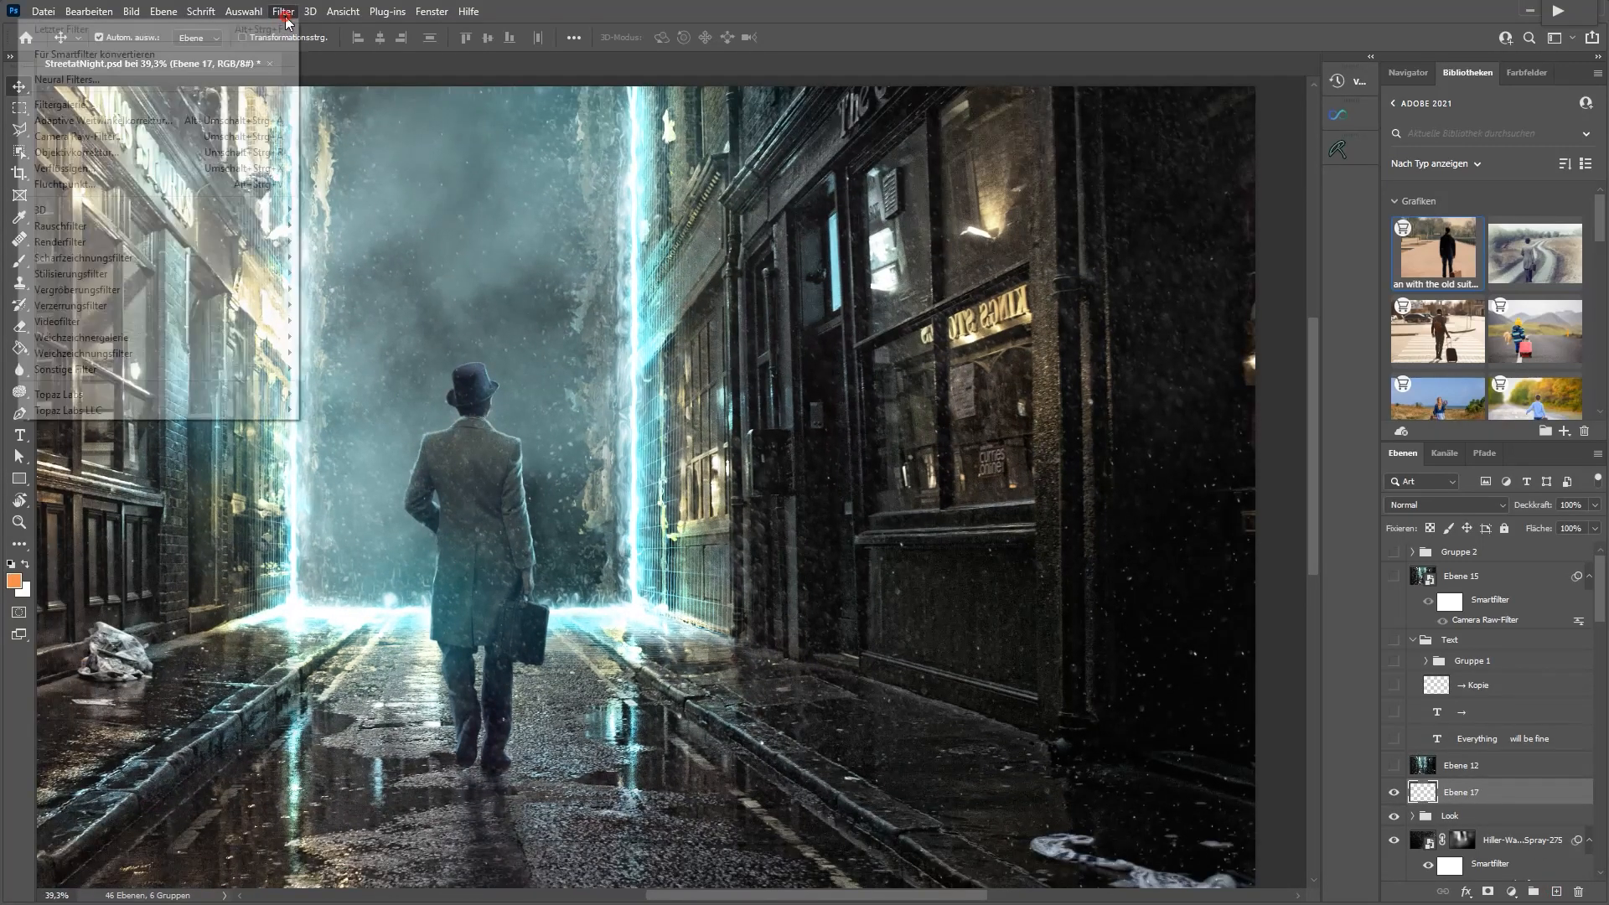
{"action": "left_click", "coordinate": [84, 190]}
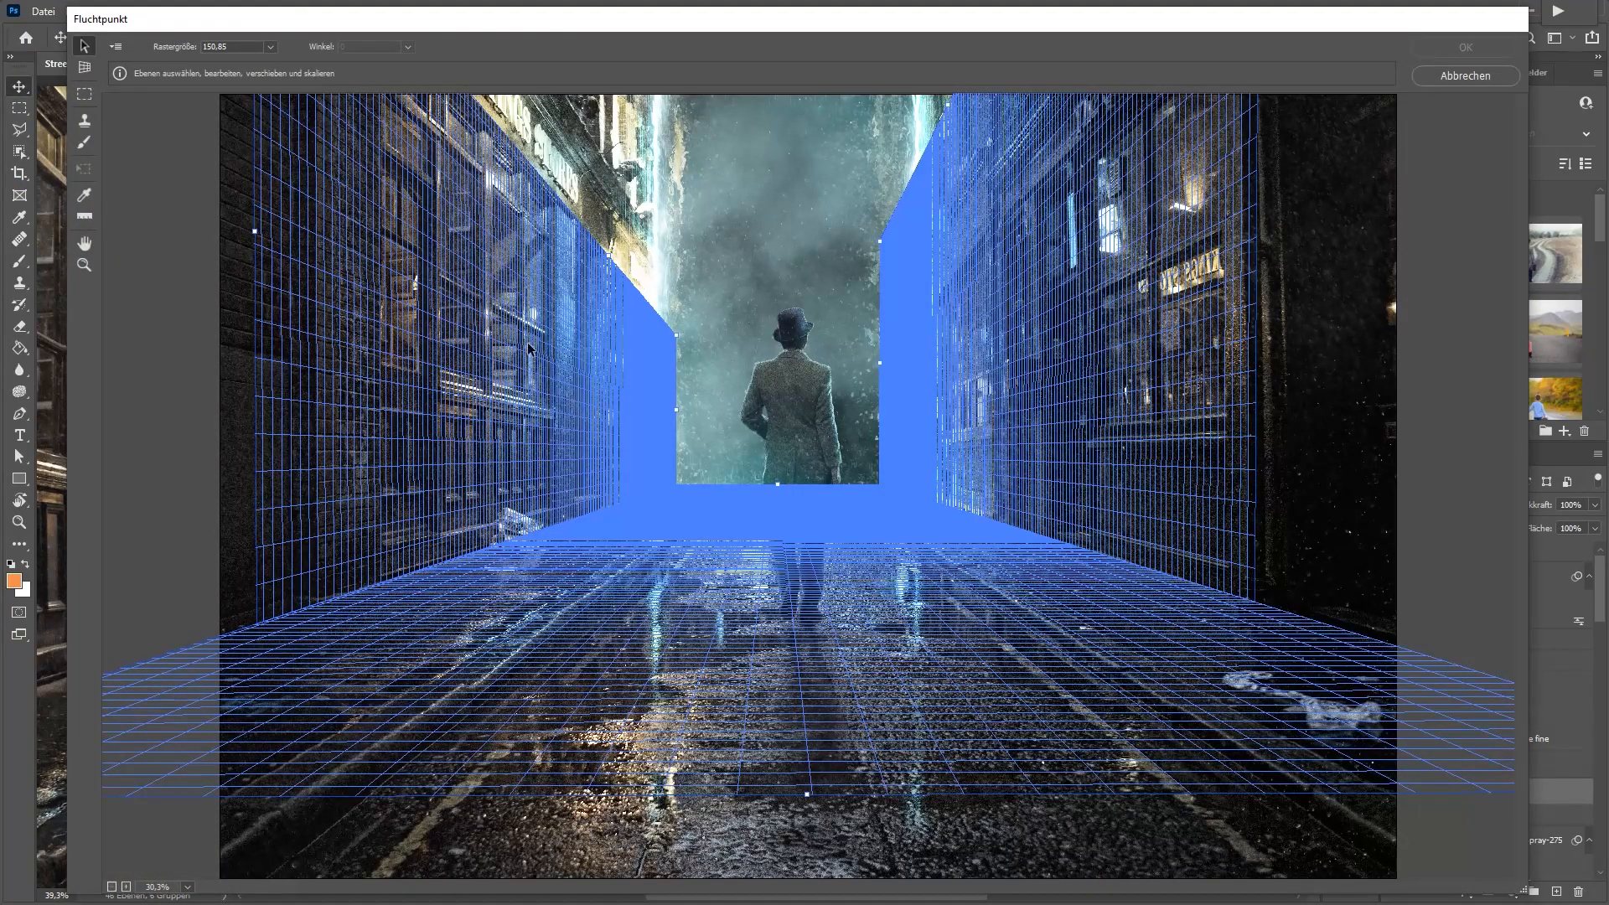
Render the perspective grid of all three planes into the empty layer and apply the Fluchtpunkt filter
{"action": "left_click", "coordinate": [116, 47]}
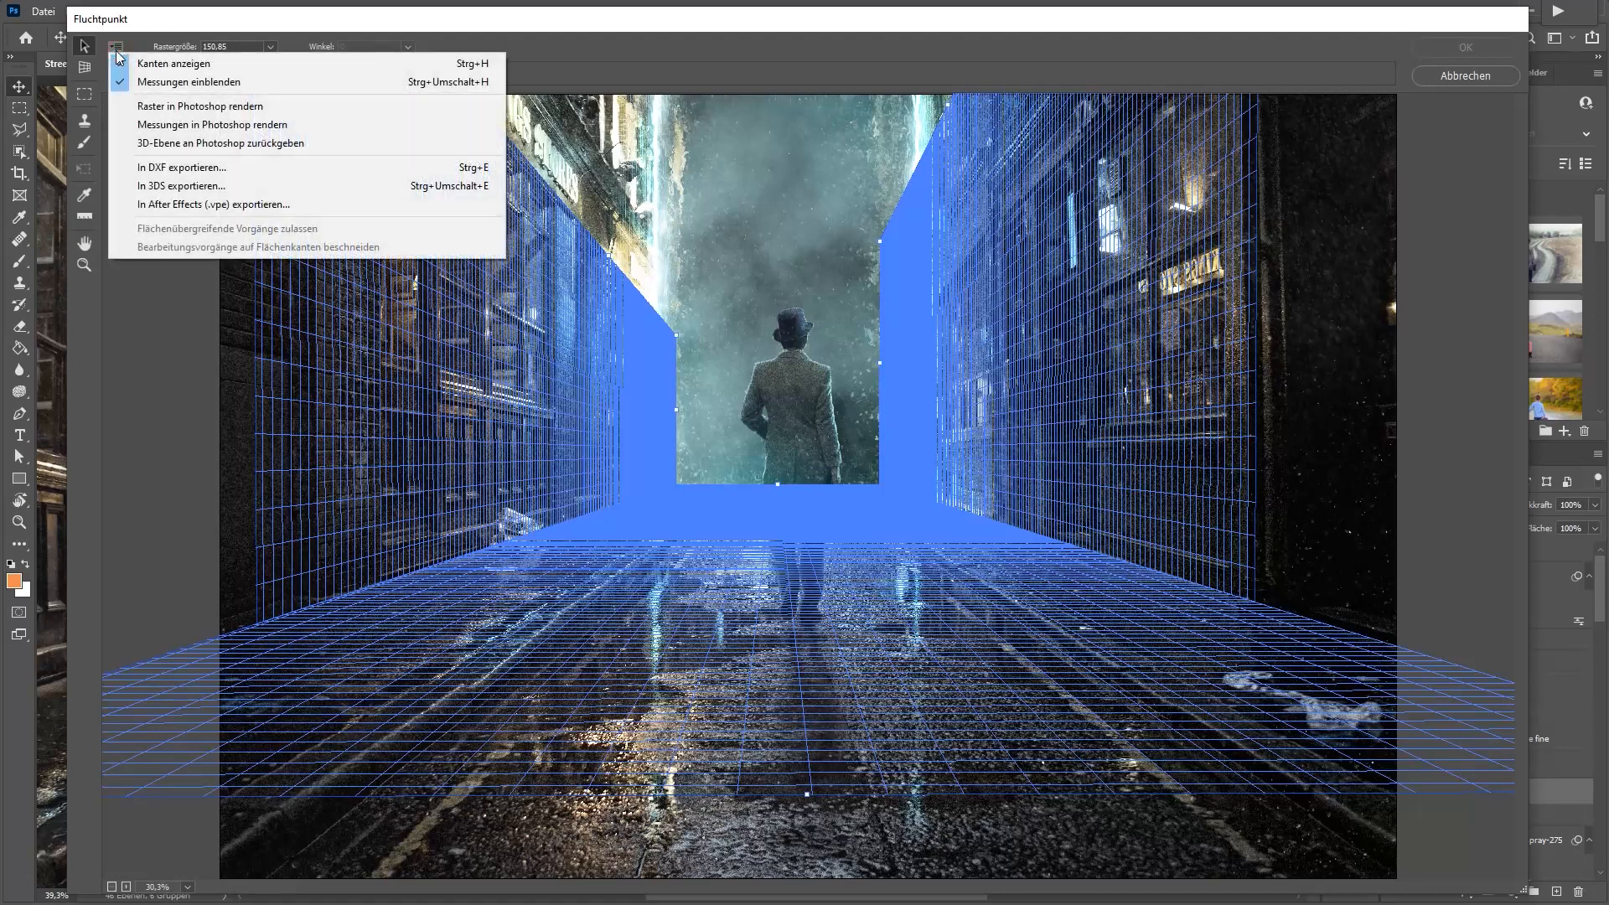
{"action": "left_click", "coordinate": [198, 107]}
{"action": "left_click", "coordinate": [1481, 50]}
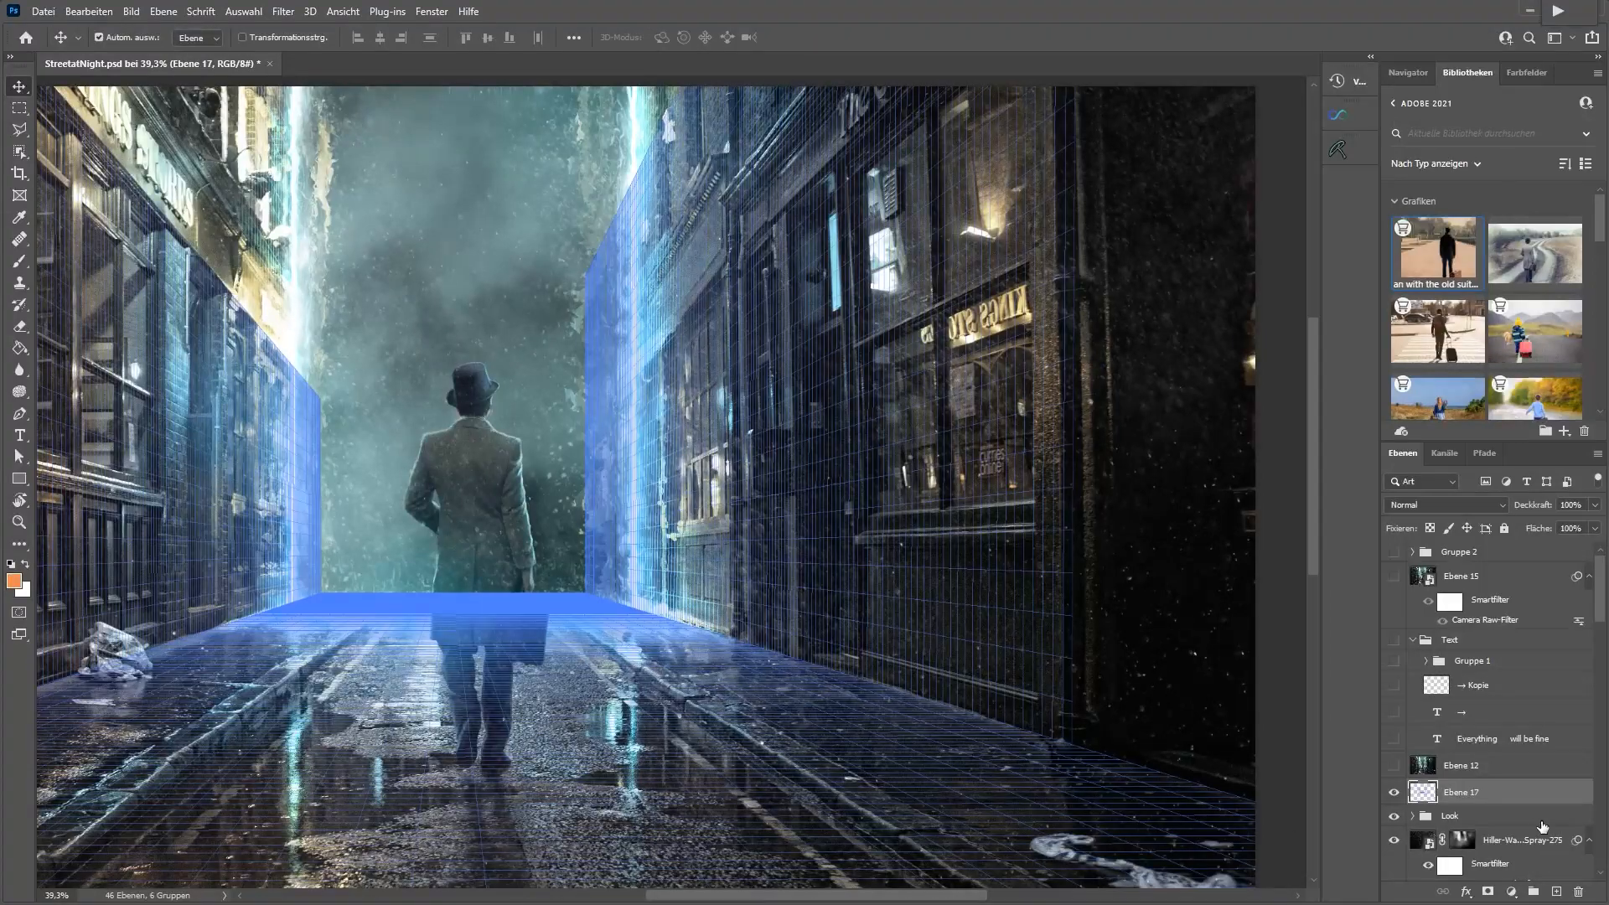
Compare the composite with and without the rendered grid on Ebene 17, leaving the layer hidden
{"action": "scroll", "coordinate": [615, 629], "scroll_direction": "down", "scroll_amount": 4}
{"action": "scroll", "coordinate": [469, 557], "scroll_direction": "up", "scroll_amount": 4}
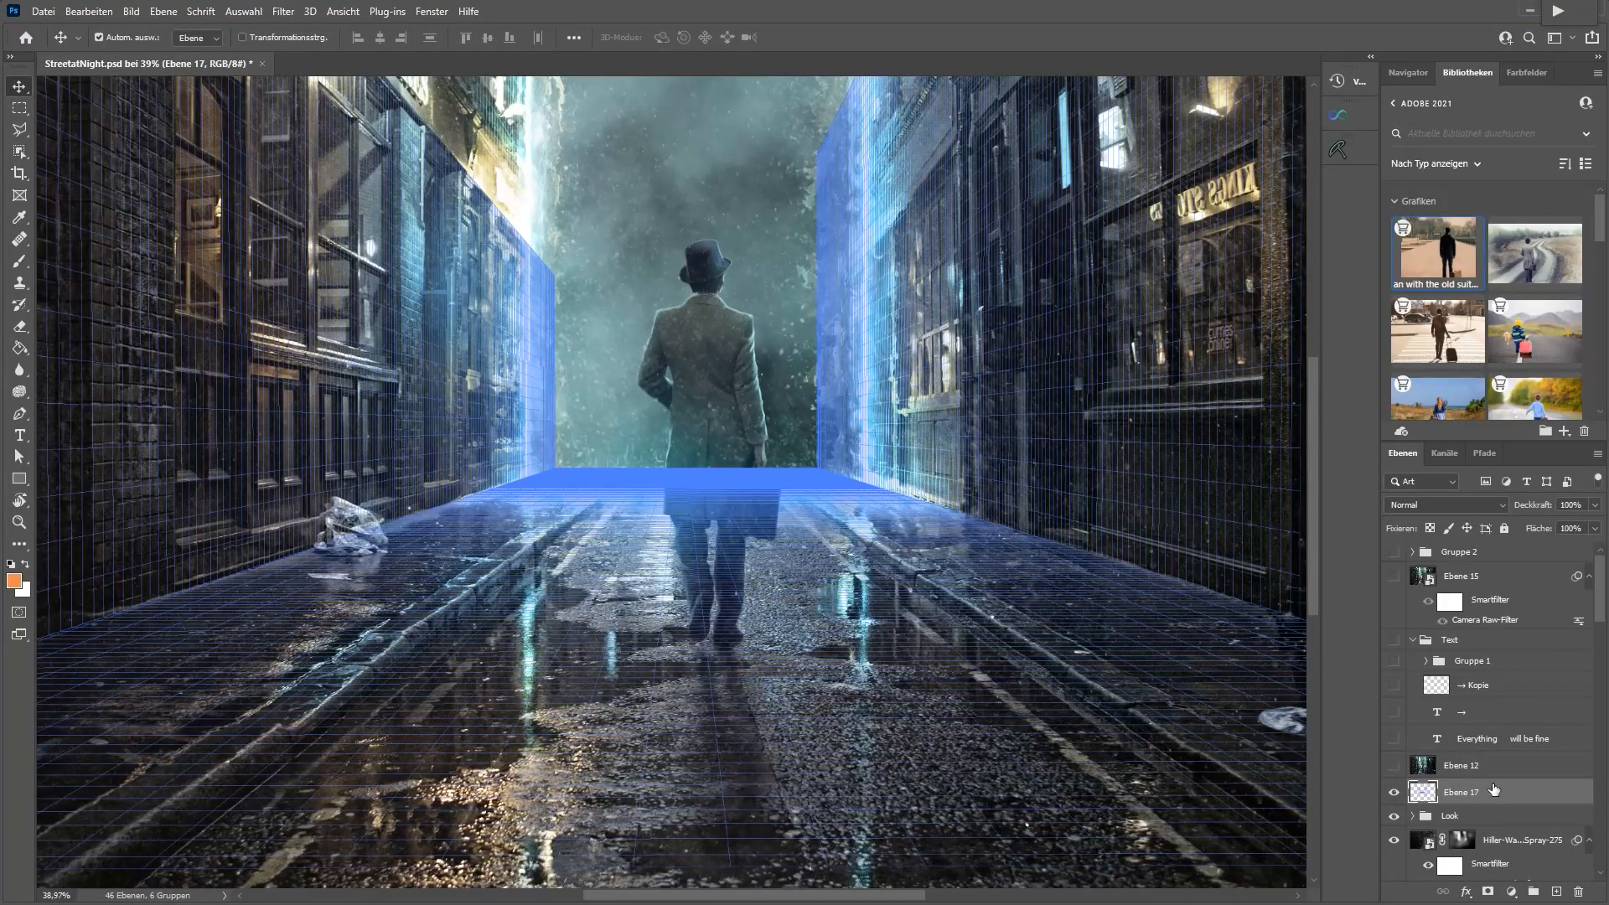
{"action": "left_click", "coordinate": [1393, 792]}
{"action": "left_click", "coordinate": [1393, 792]}
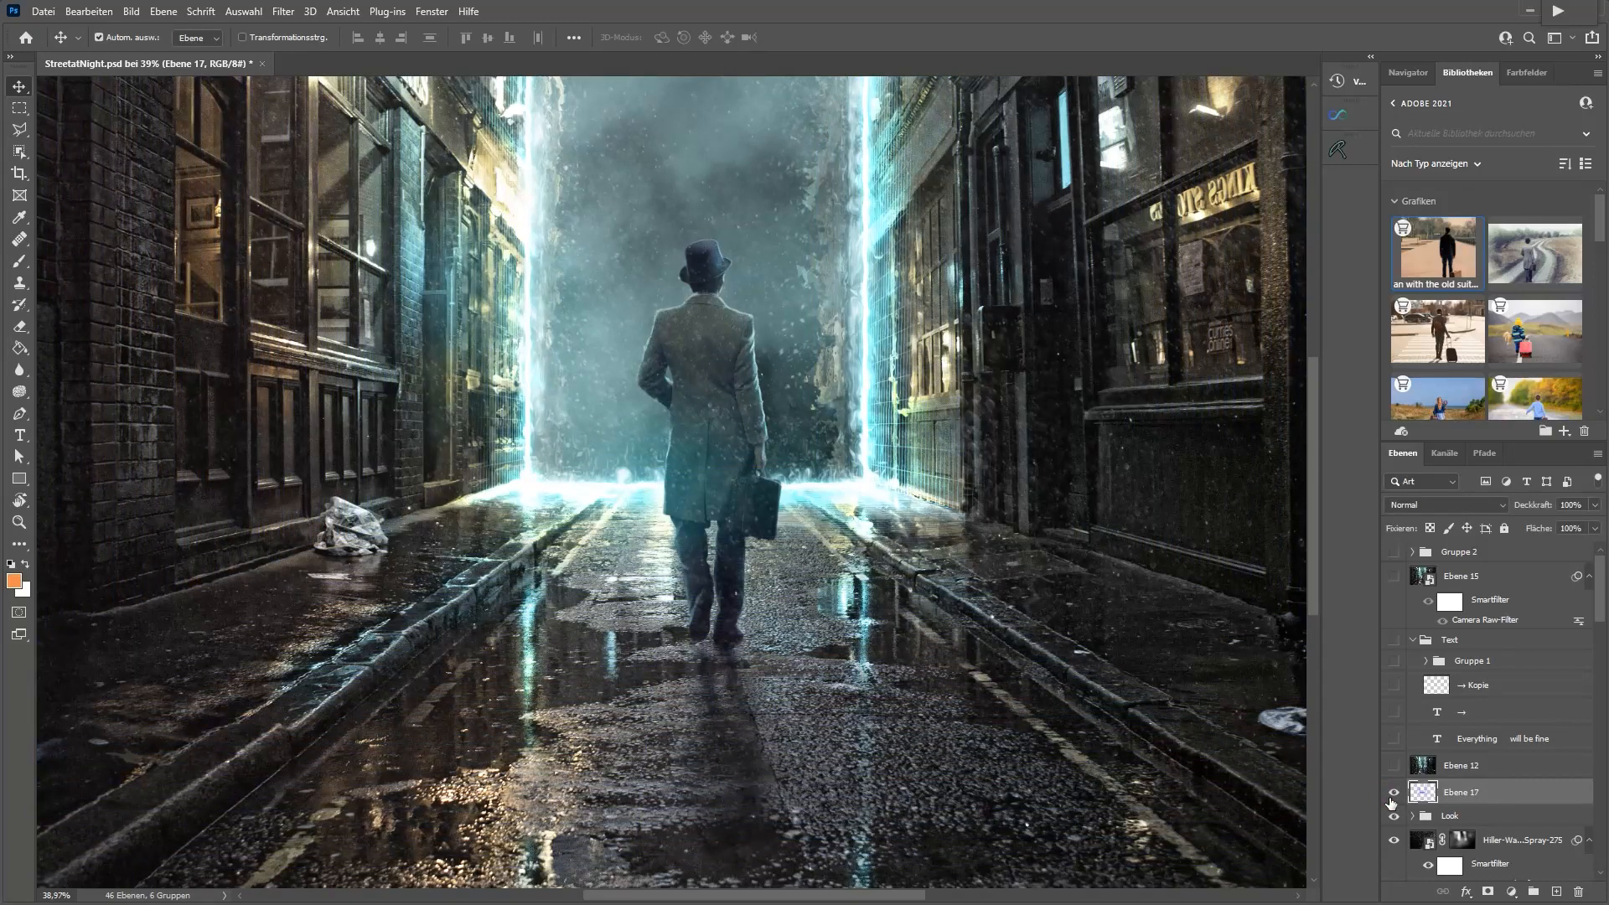
{"action": "left_click", "coordinate": [1393, 792]}
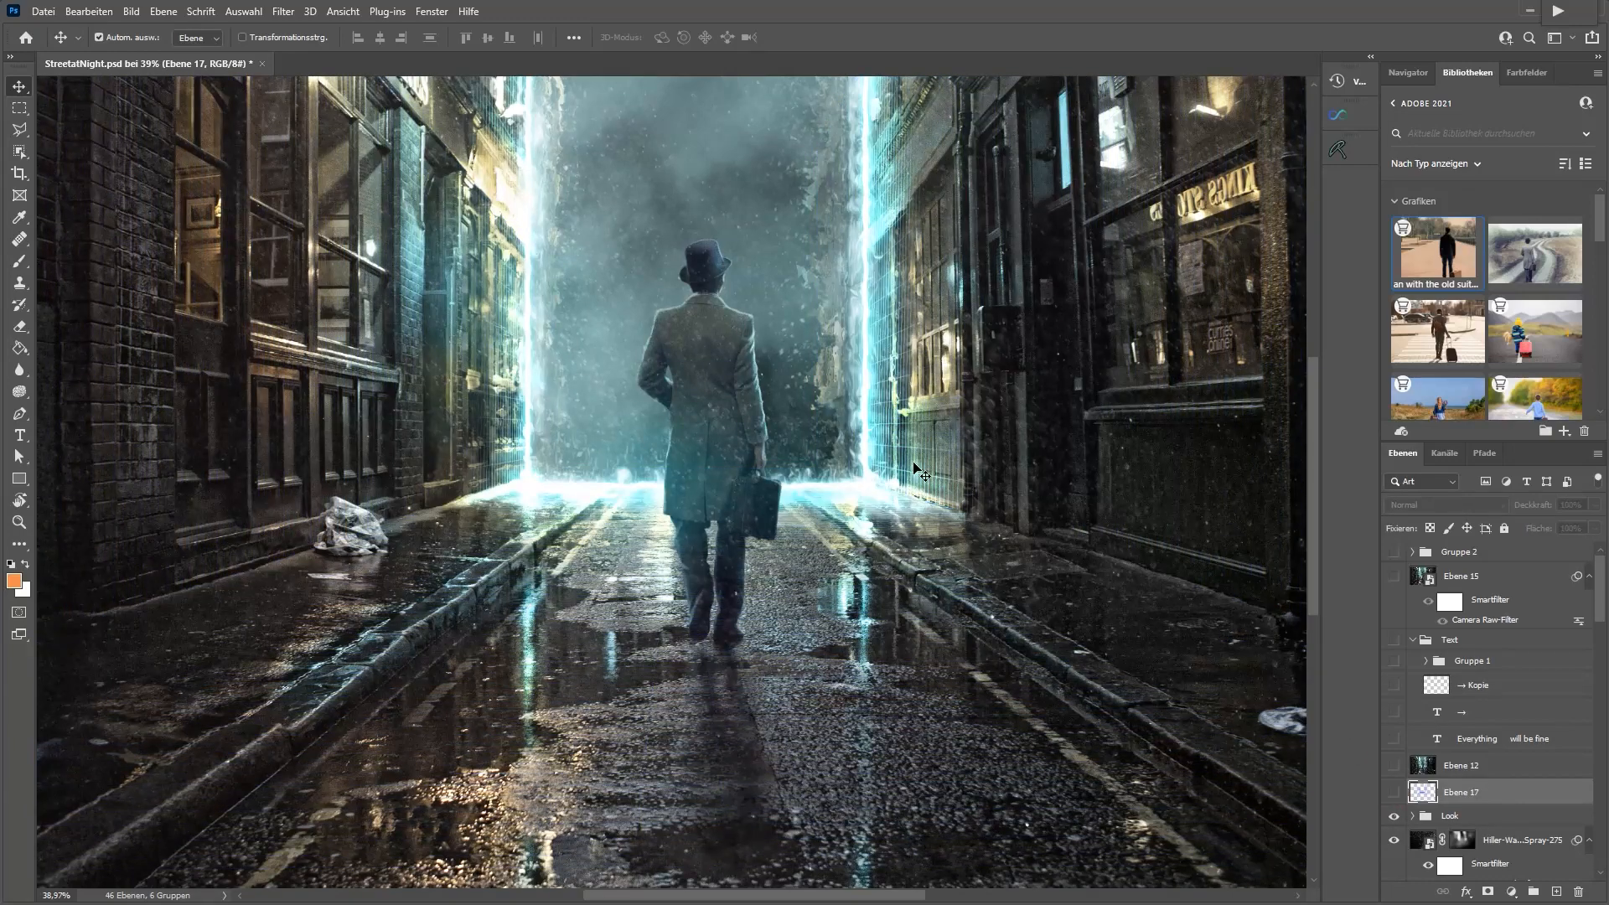
Examine how the portal's own grid lines follow the perspective of the house facade beside the man
{"action": "scroll", "coordinate": [918, 463], "scroll_direction": "up", "scroll_amount": 2}
{"action": "scroll", "coordinate": [922, 584], "scroll_direction": "up", "scroll_amount": 2}
{"action": "scroll", "coordinate": [861, 311], "scroll_direction": "down", "scroll_amount": 1}
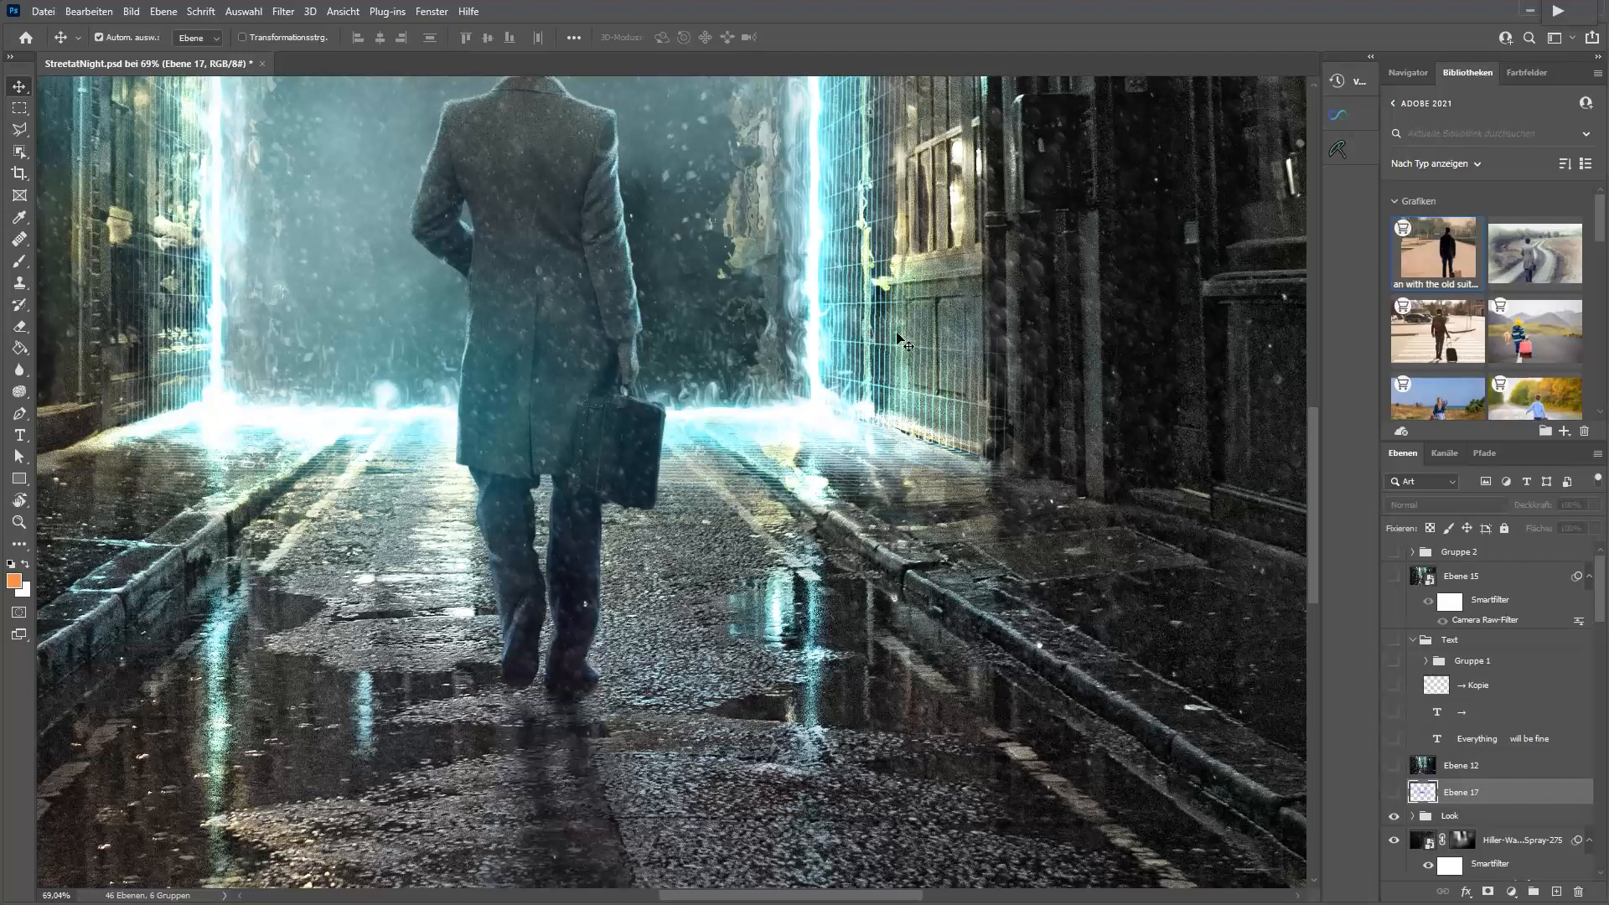
{"action": "left_click_drag", "start_coordinate": [891, 278], "coordinate": [957, 564]}
{"action": "scroll", "coordinate": [937, 521], "scroll_direction": "down", "scroll_amount": 2}
{"action": "scroll", "coordinate": [917, 402], "scroll_direction": "down", "scroll_amount": 2}
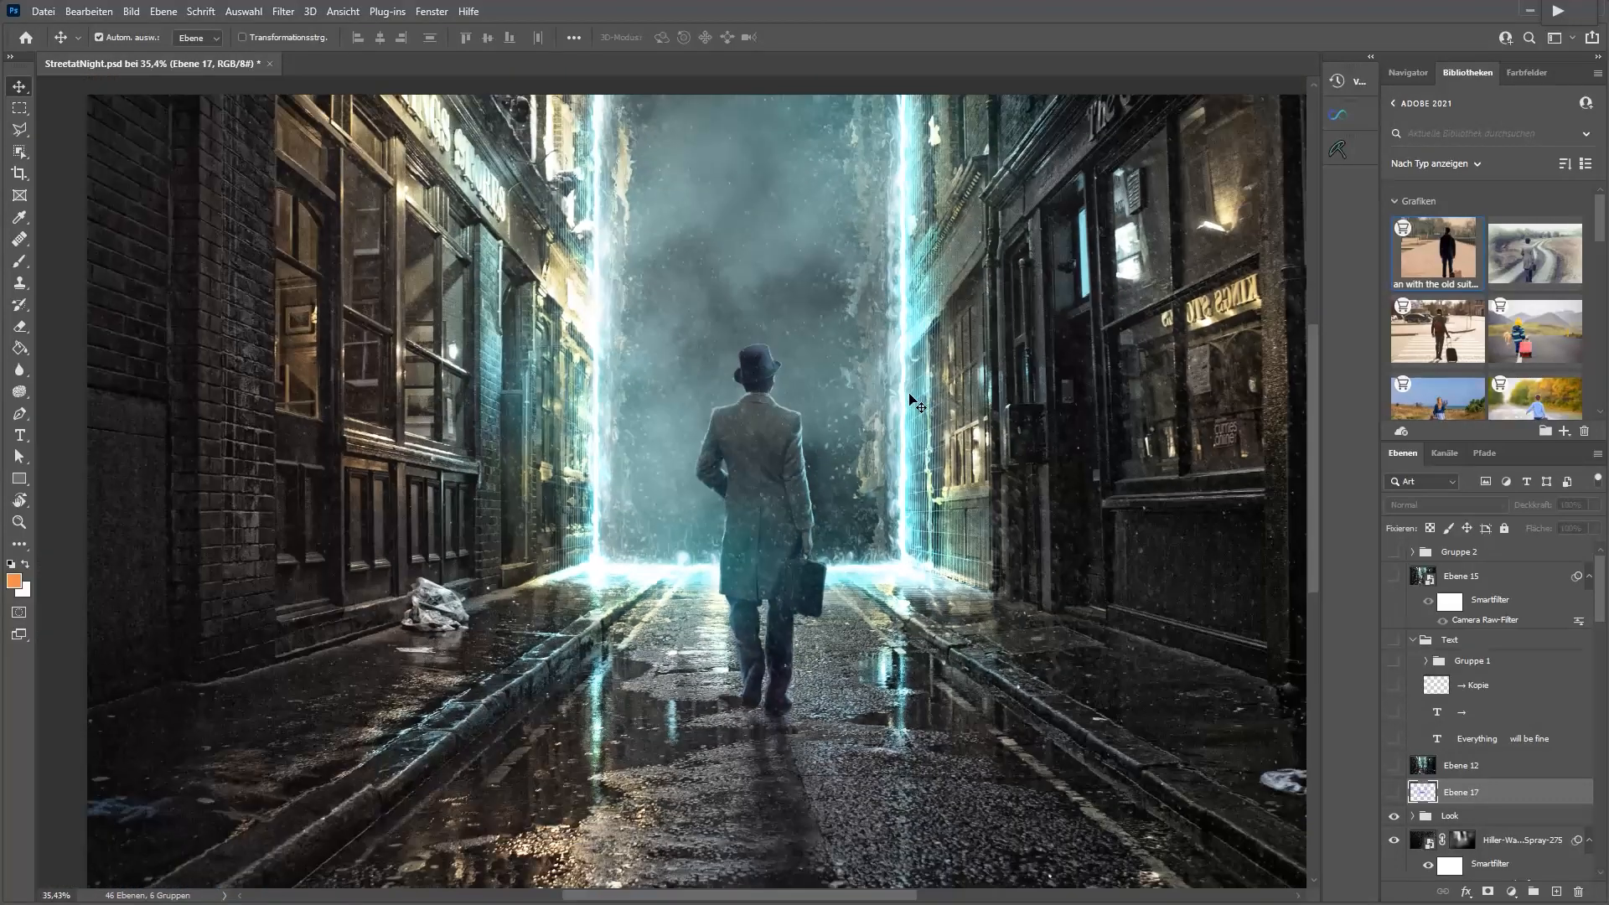
Briefly preview Ebene 15 and the perspective grid on Ebene 17 over the composite, leaving both hidden
{"action": "left_click", "coordinate": [1394, 576]}
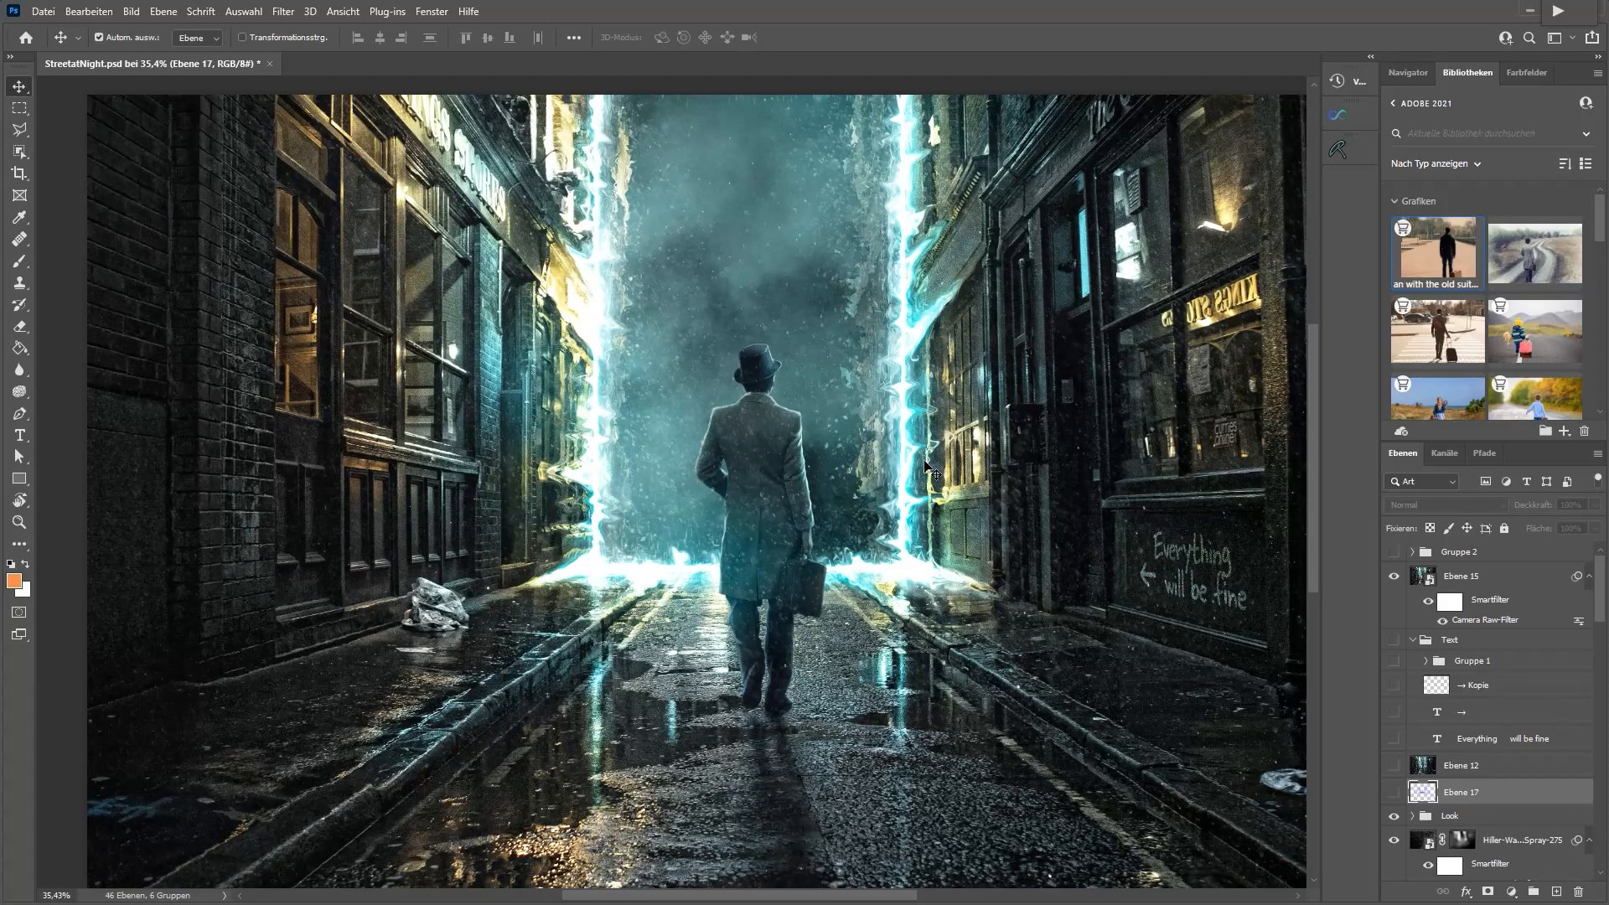
{"action": "left_click", "coordinate": [1393, 793]}
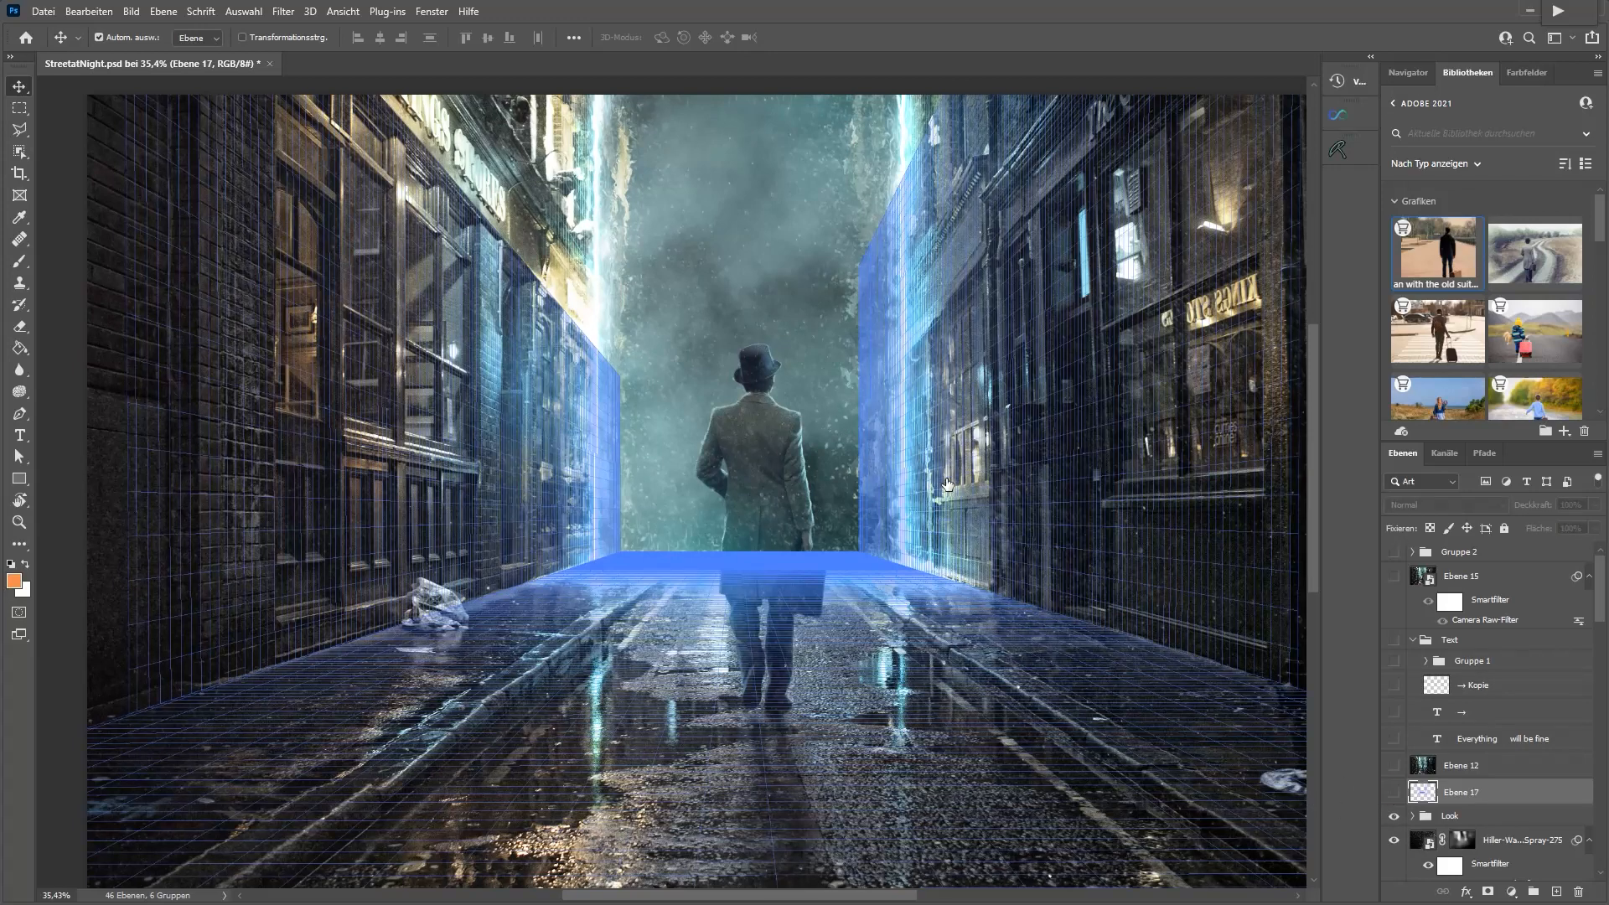
{"action": "left_click", "coordinate": [1394, 793]}
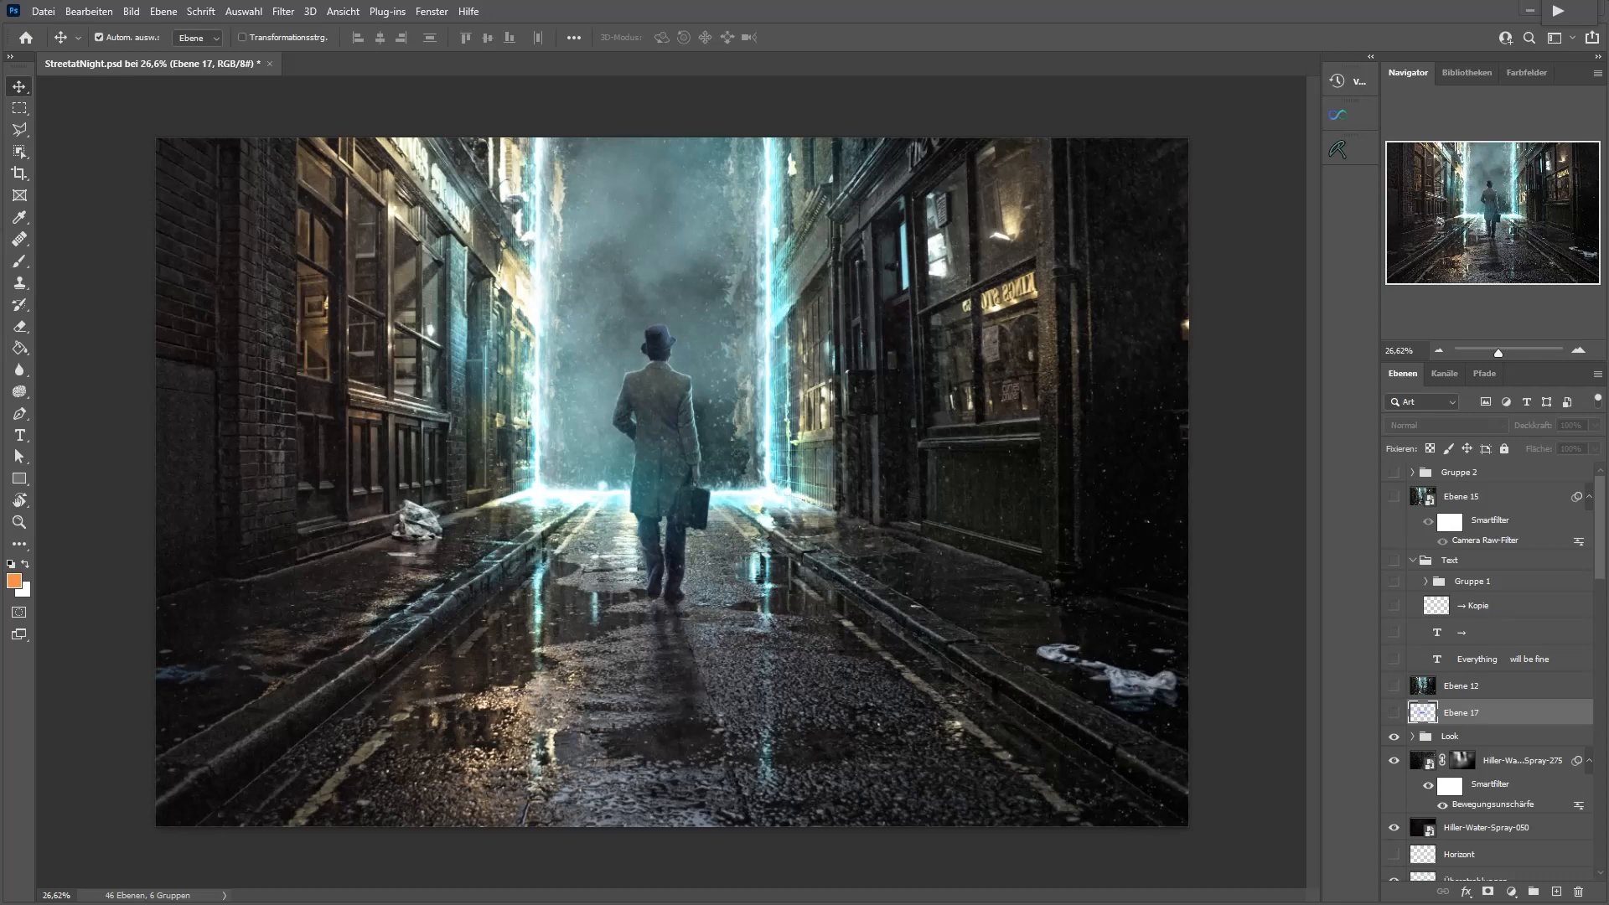
Hide the Look group, both Hiller-Water-Spray layers and the Überstrahlungen layer
{"action": "left_click", "coordinate": [1505, 737]}
{"action": "scroll", "coordinate": [1500, 729], "scroll_direction": "down", "scroll_amount": 5}
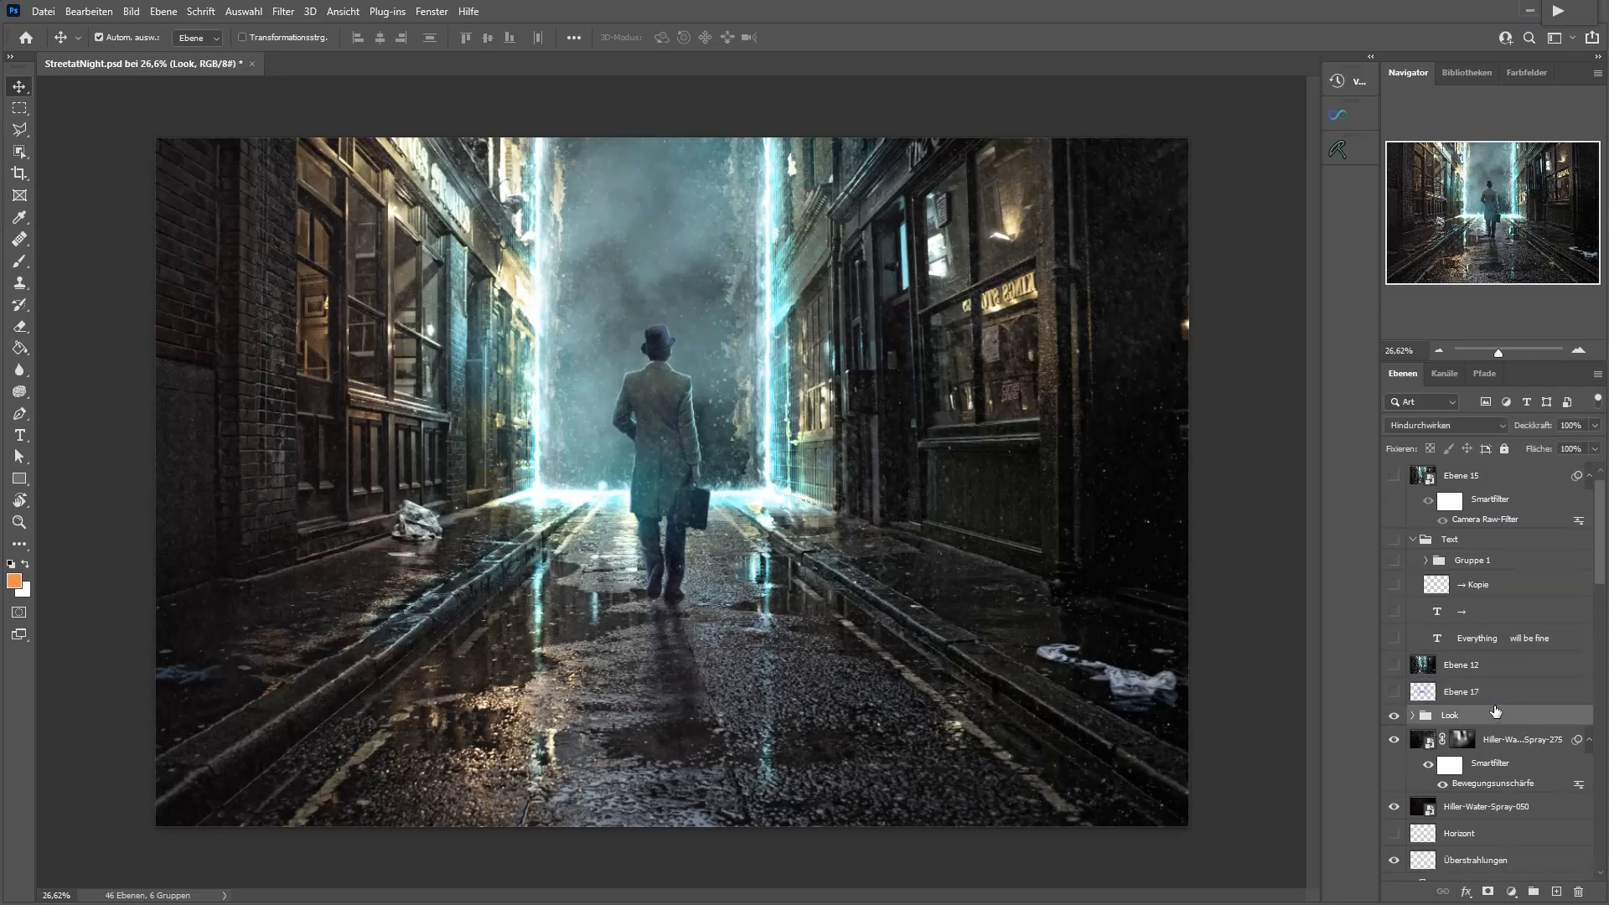
{"action": "mouse_move", "coordinate": [1394, 527]}
{"action": "left_mouse_down"}
{"action": "mouse_move", "coordinate": [1407, 635]}
{"action": "mouse_move", "coordinate": [1394, 625]}
{"action": "left_mouse_up"}
{"action": "scroll", "coordinate": [1475, 671], "scroll_direction": "down", "scroll_amount": 2}
{"action": "left_click", "coordinate": [1394, 608]}
Select the Mann group and briefly preview the alley without the man, leaving the group visible
{"action": "left_click", "coordinate": [1412, 633]}
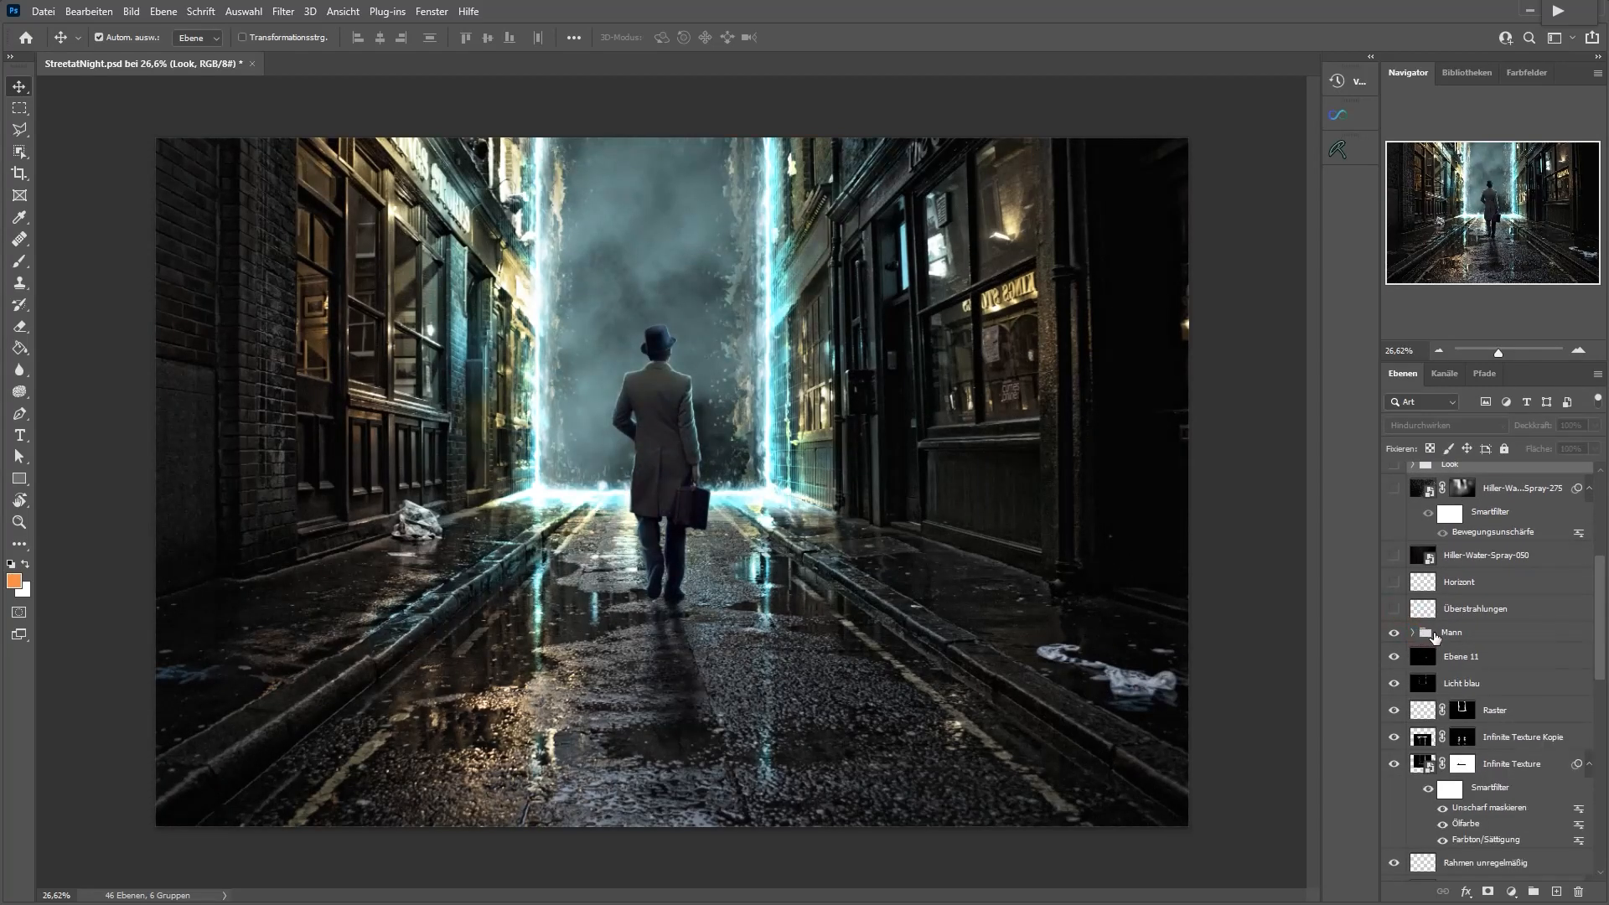
{"action": "left_click", "coordinate": [1440, 633]}
{"action": "left_click", "coordinate": [1394, 635]}
{"action": "left_click", "coordinate": [1394, 633]}
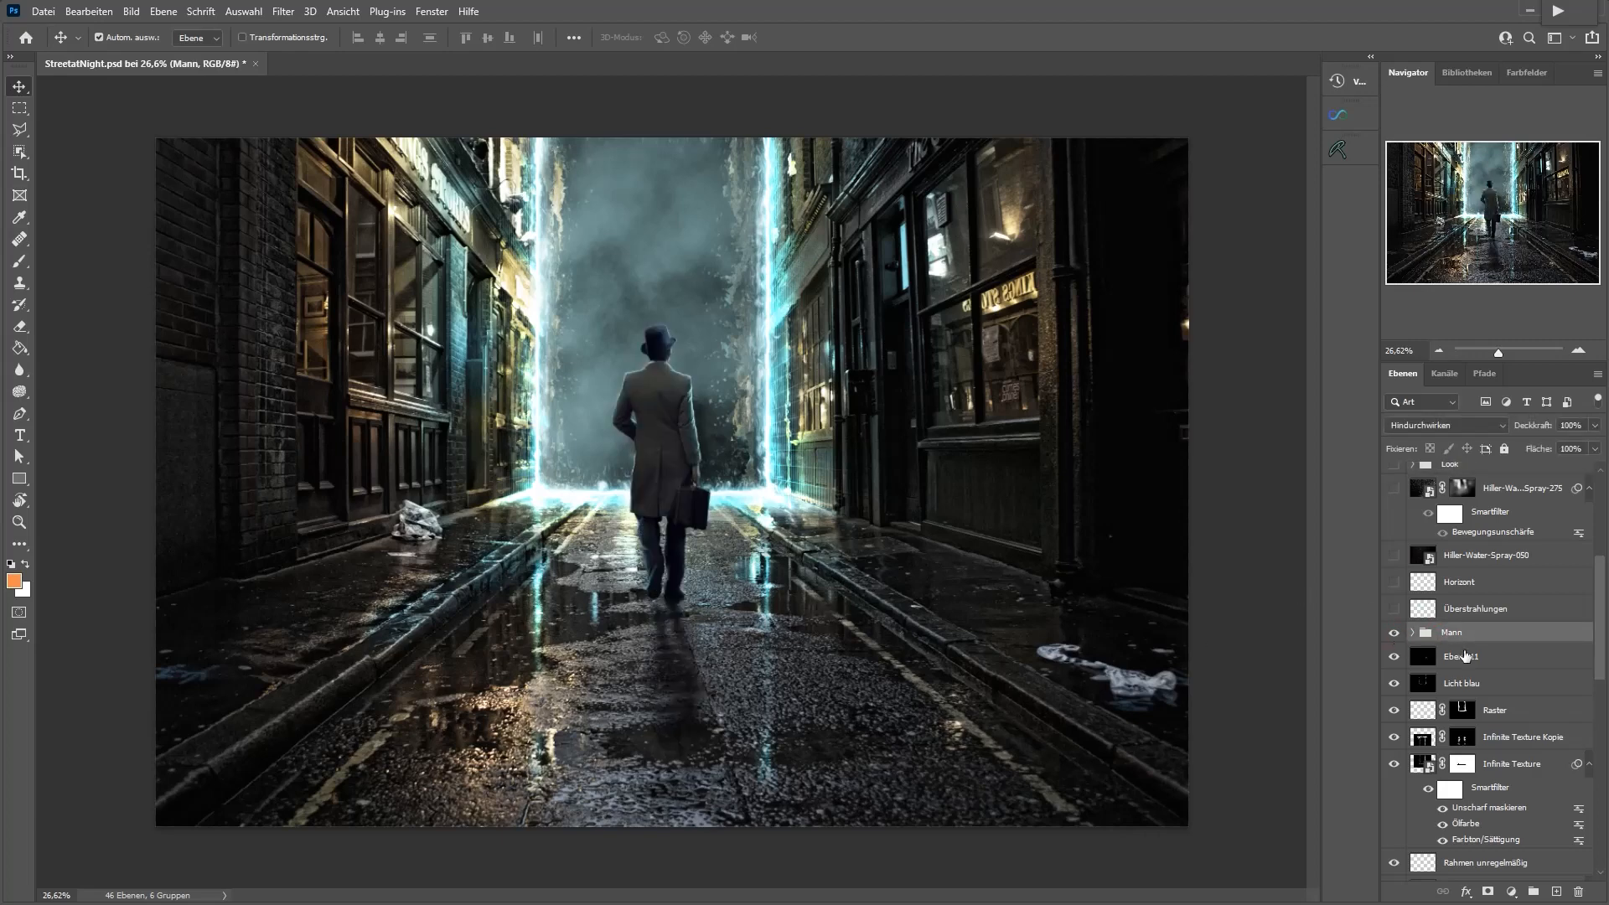
Hide the Retusche group inside the Gasse smart object and save the change back to the composite
{"action": "scroll", "coordinate": [1441, 624], "scroll_direction": "down", "scroll_amount": 10}
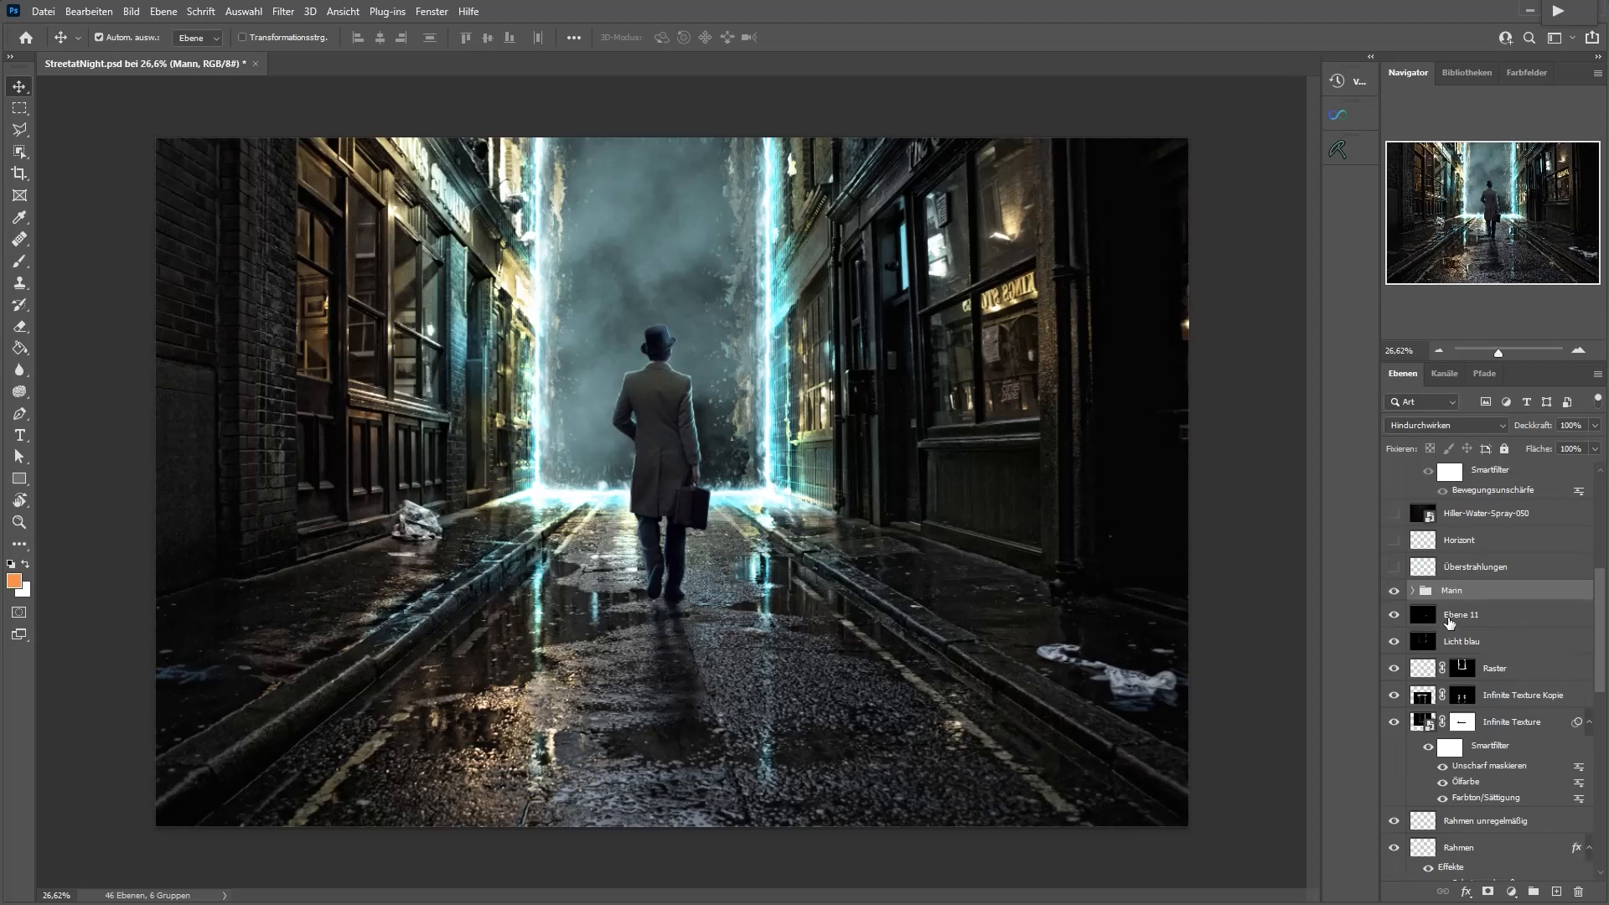
{"action": "scroll", "coordinate": [1428, 622], "scroll_direction": "down", "scroll_amount": 6}
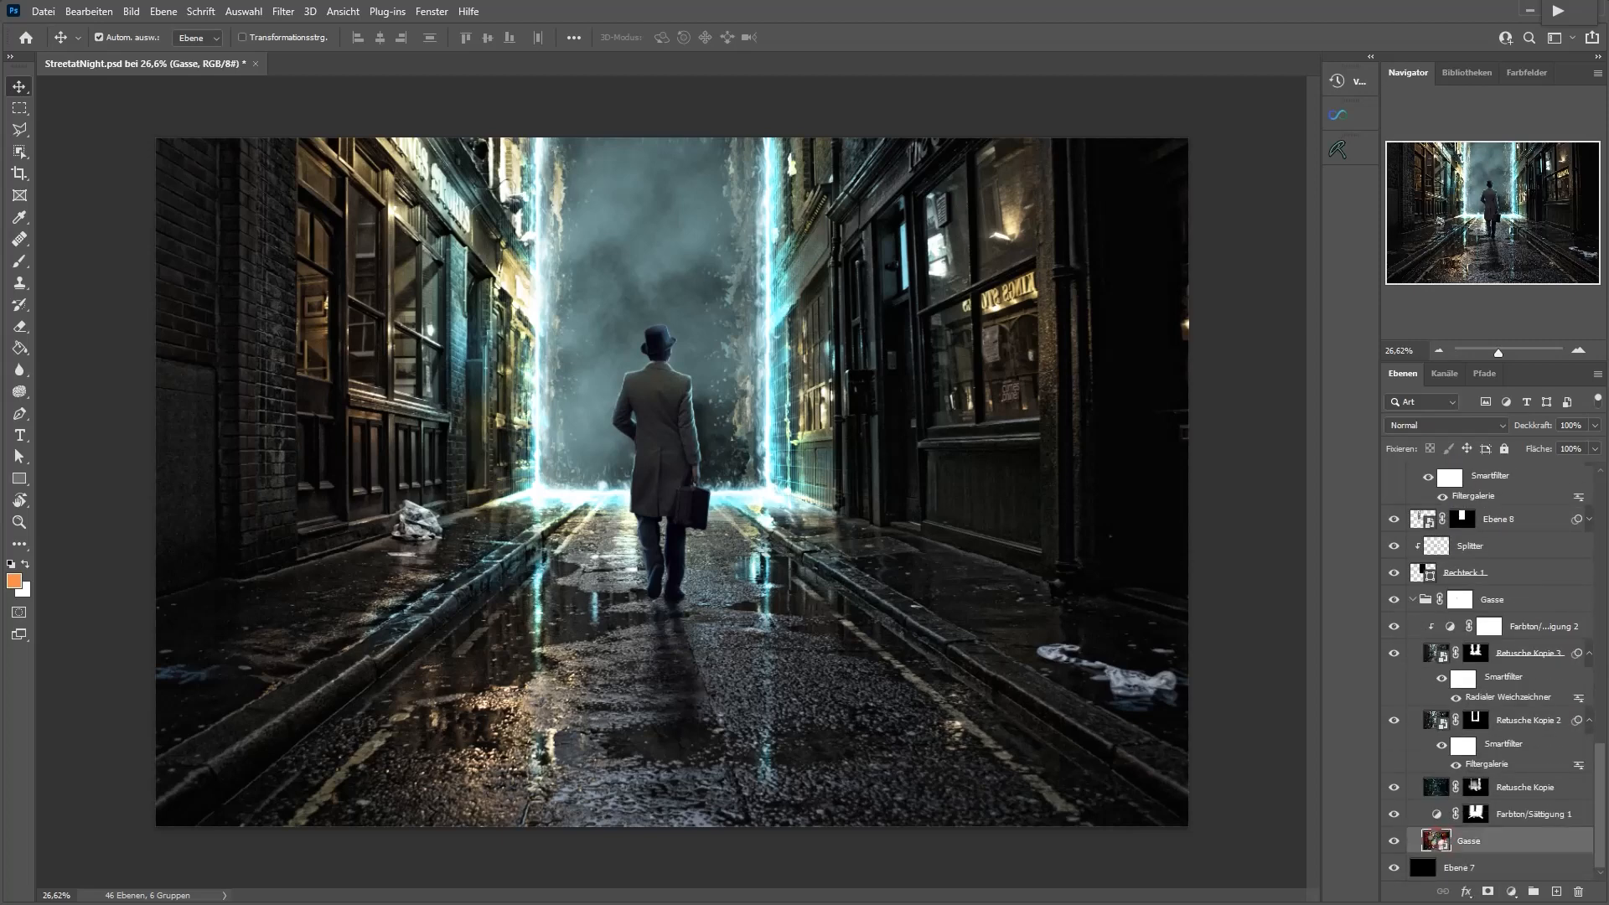
{"action": "double_click", "coordinate": [1438, 840]}
{"action": "scroll", "coordinate": [563, 366], "scroll_direction": "up", "scroll_amount": 2}
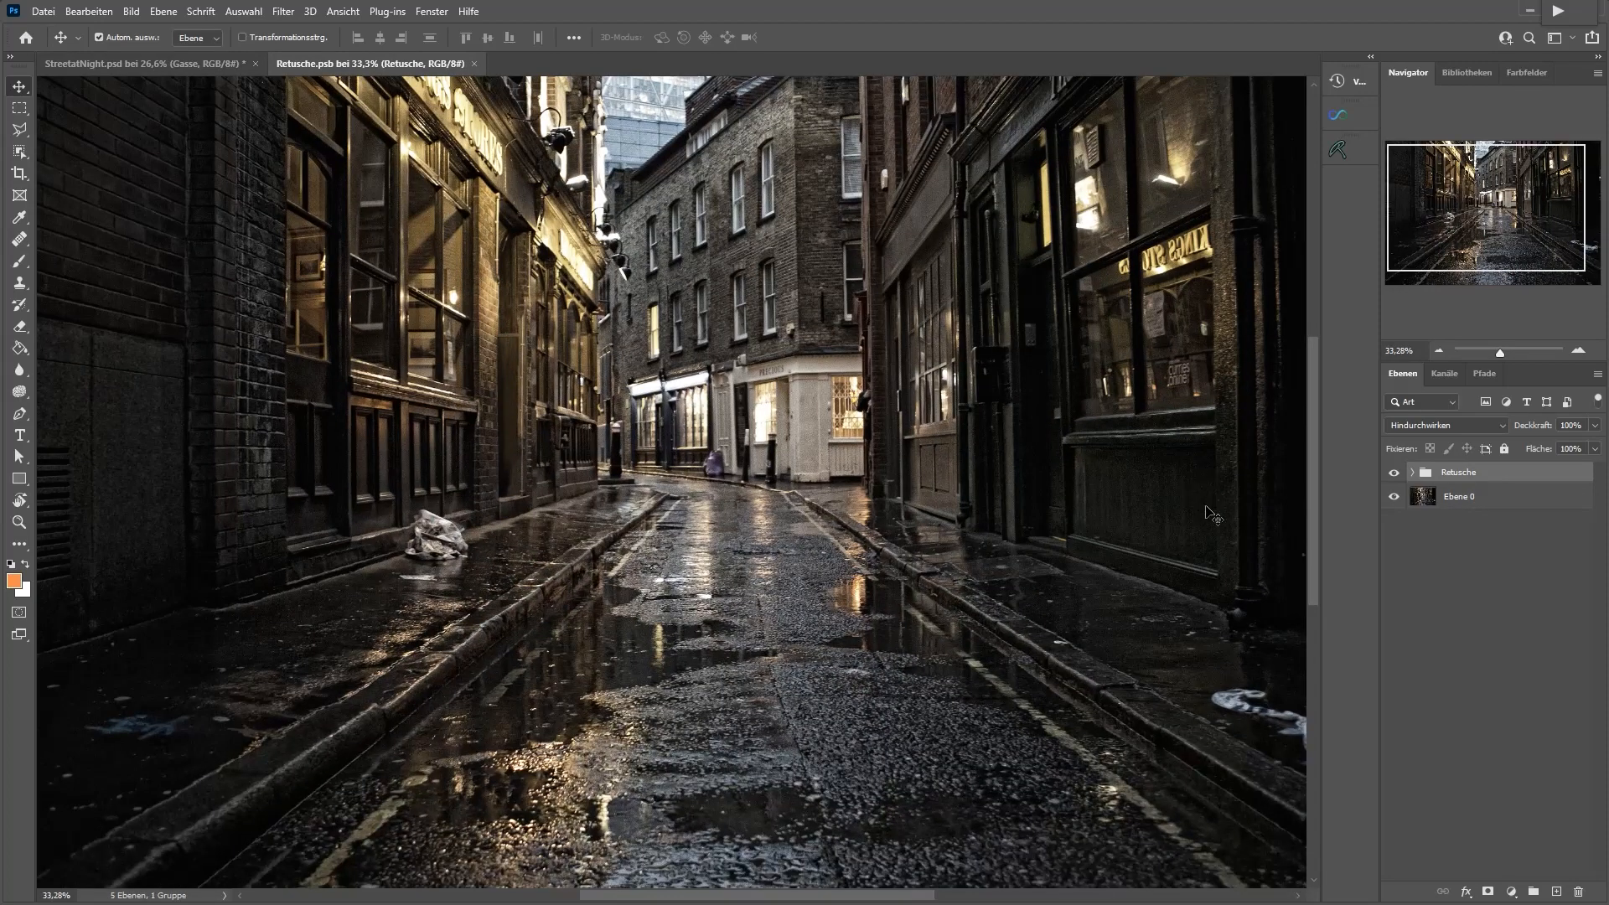
{"action": "left_click", "coordinate": [1394, 471]}
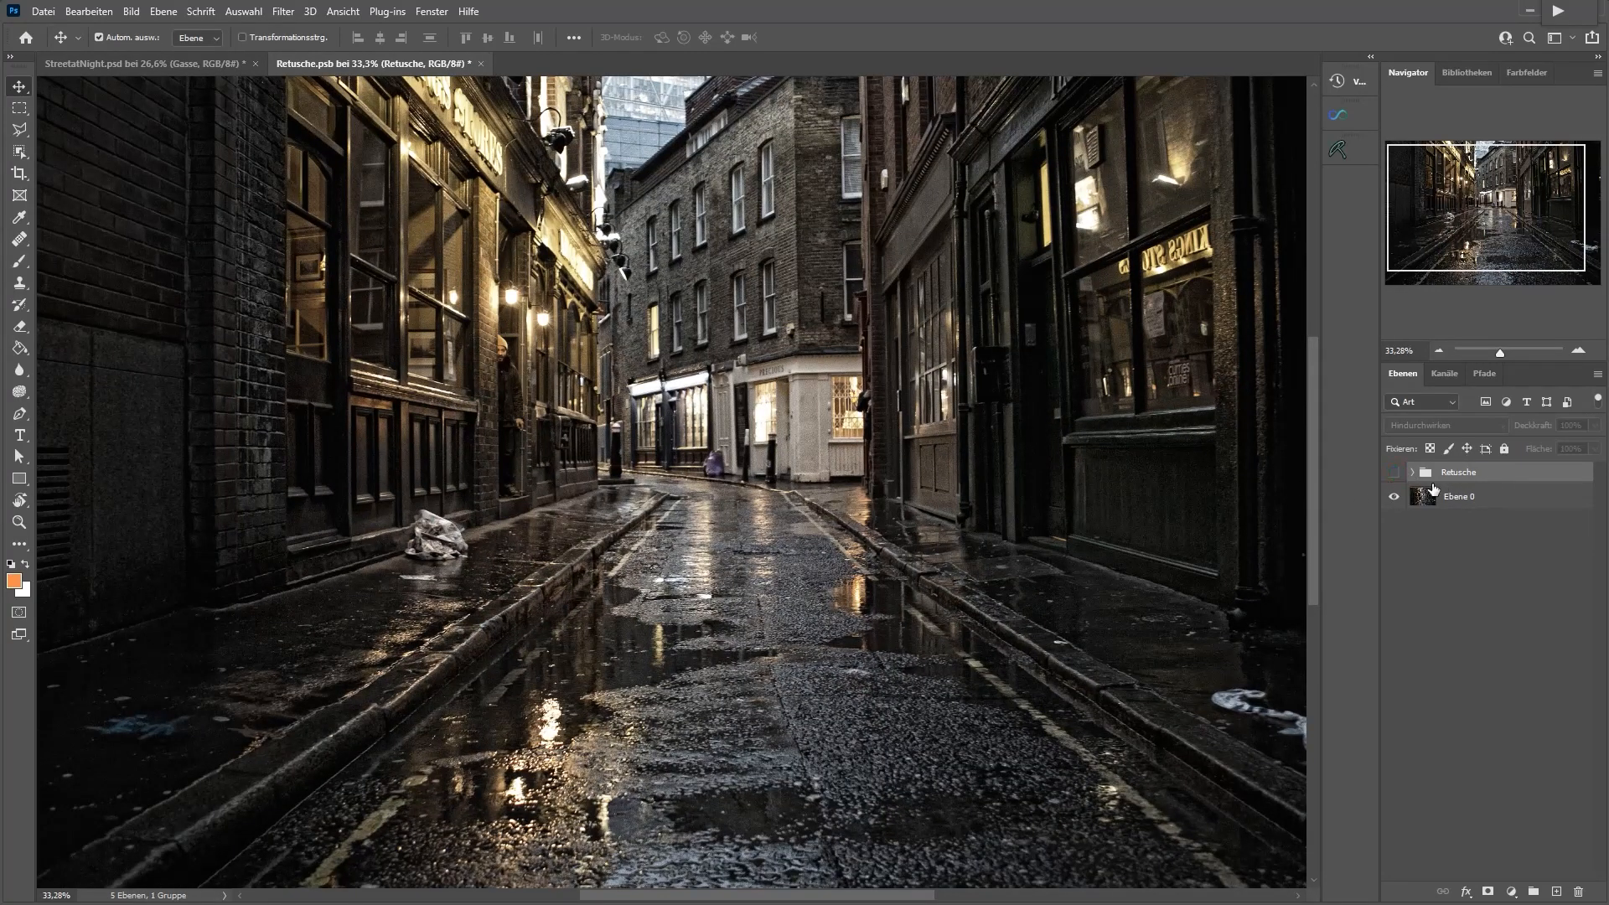
{"action": "key", "text": "ctrl+s"}
{"action": "left_click", "coordinate": [474, 64]}
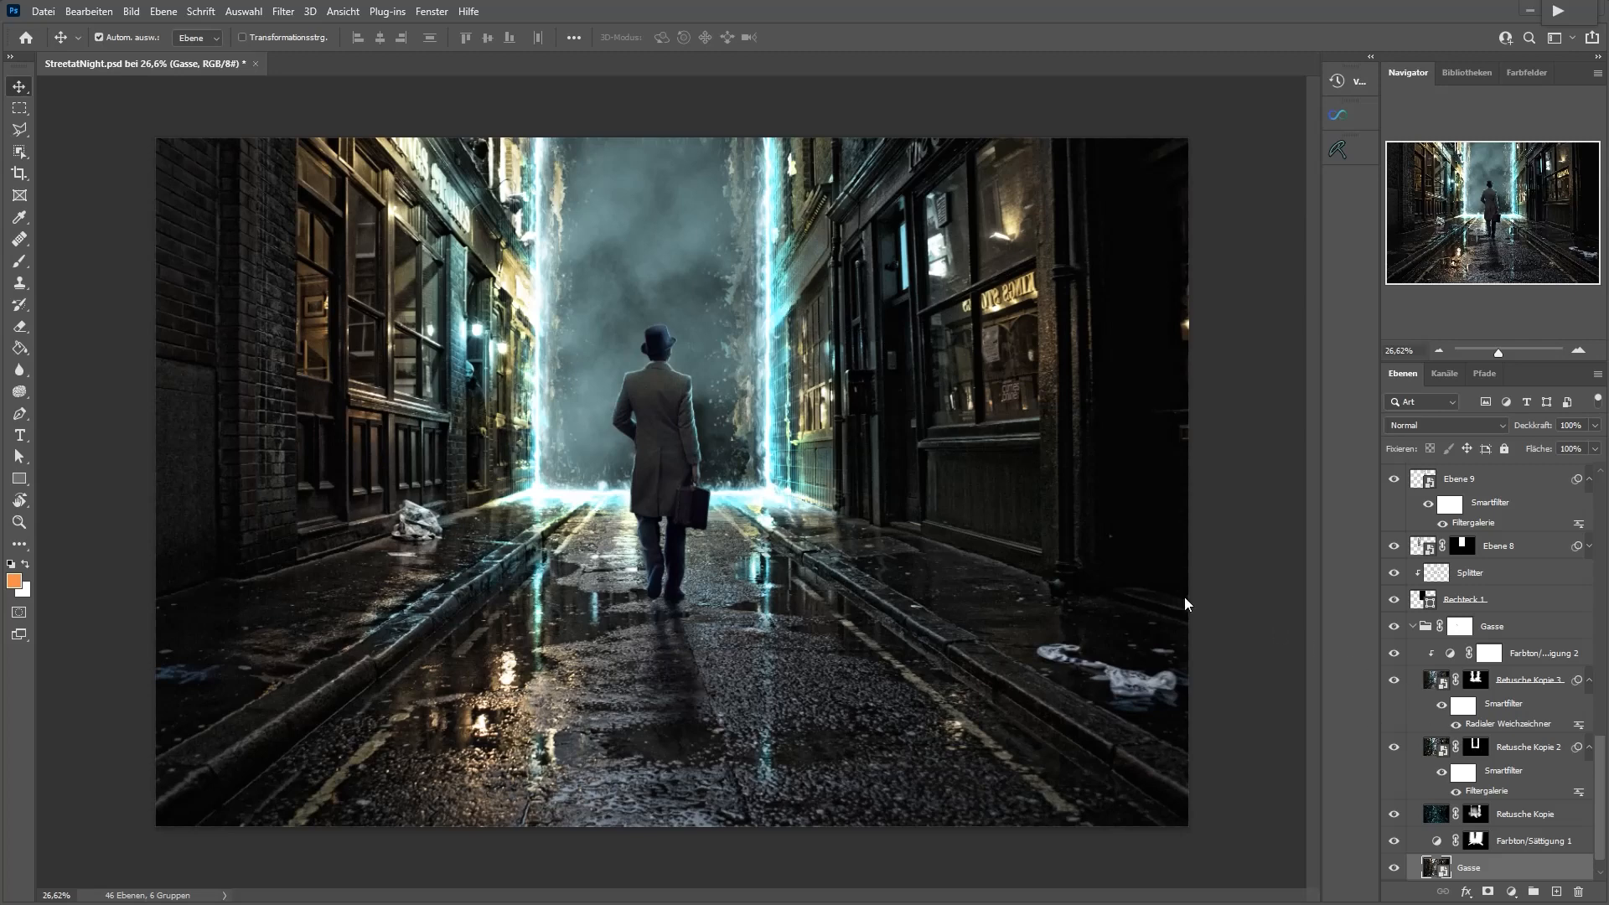
Briefly preview the white line of the Horizont layer over the composite, leaving it hidden
{"action": "scroll", "coordinate": [1527, 618], "scroll_direction": "up", "scroll_amount": 10}
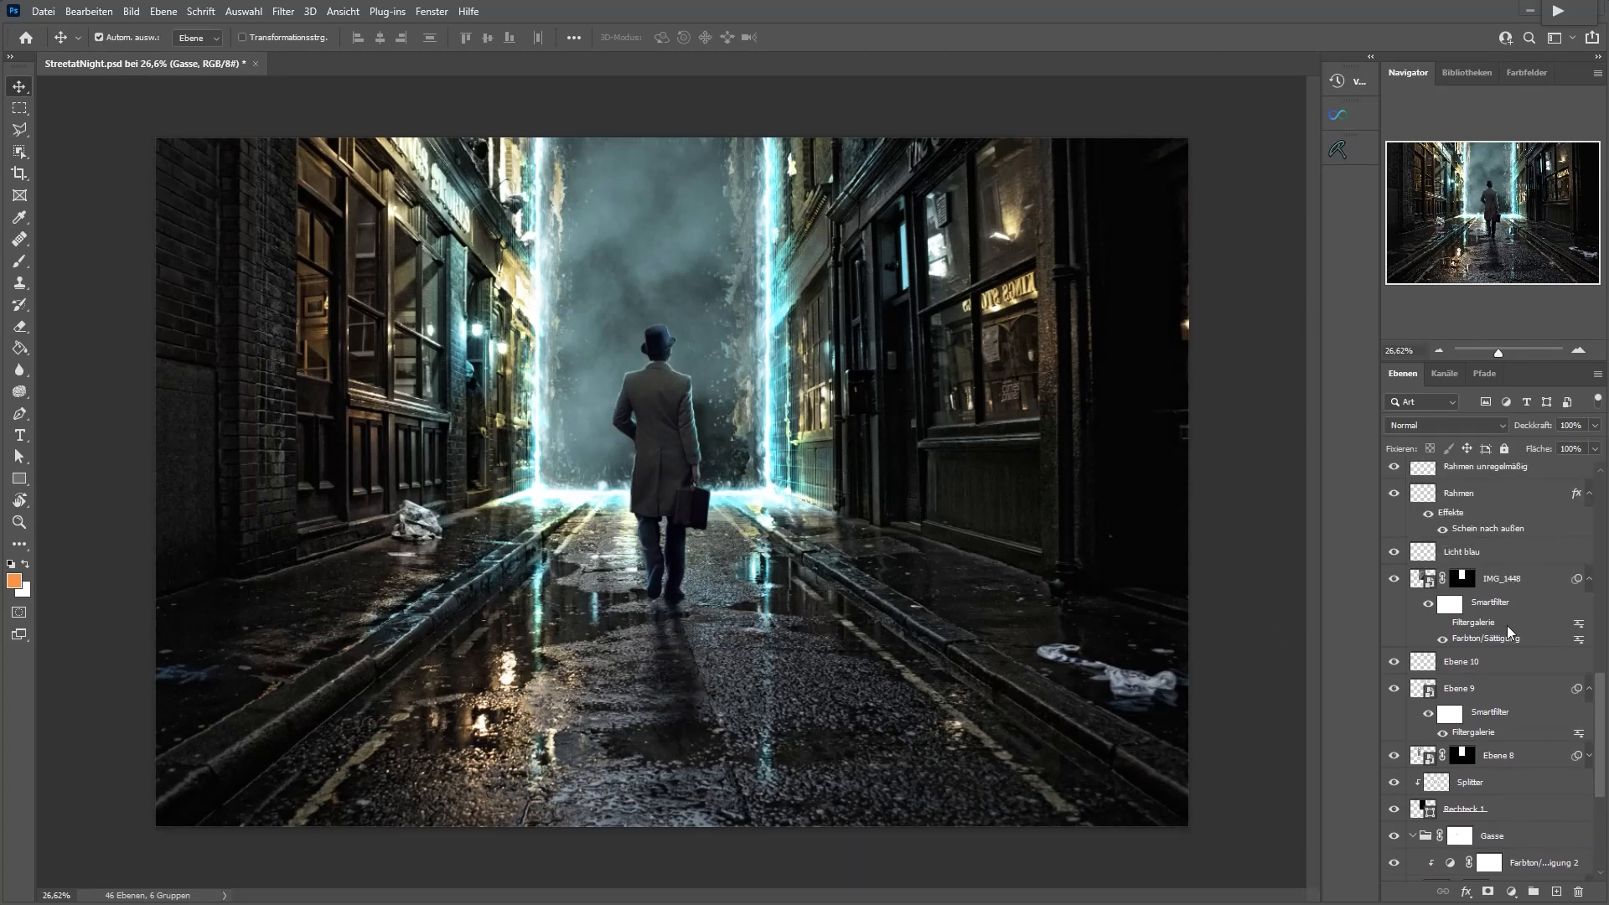
{"action": "scroll", "coordinate": [1481, 618], "scroll_direction": "up", "scroll_amount": 10}
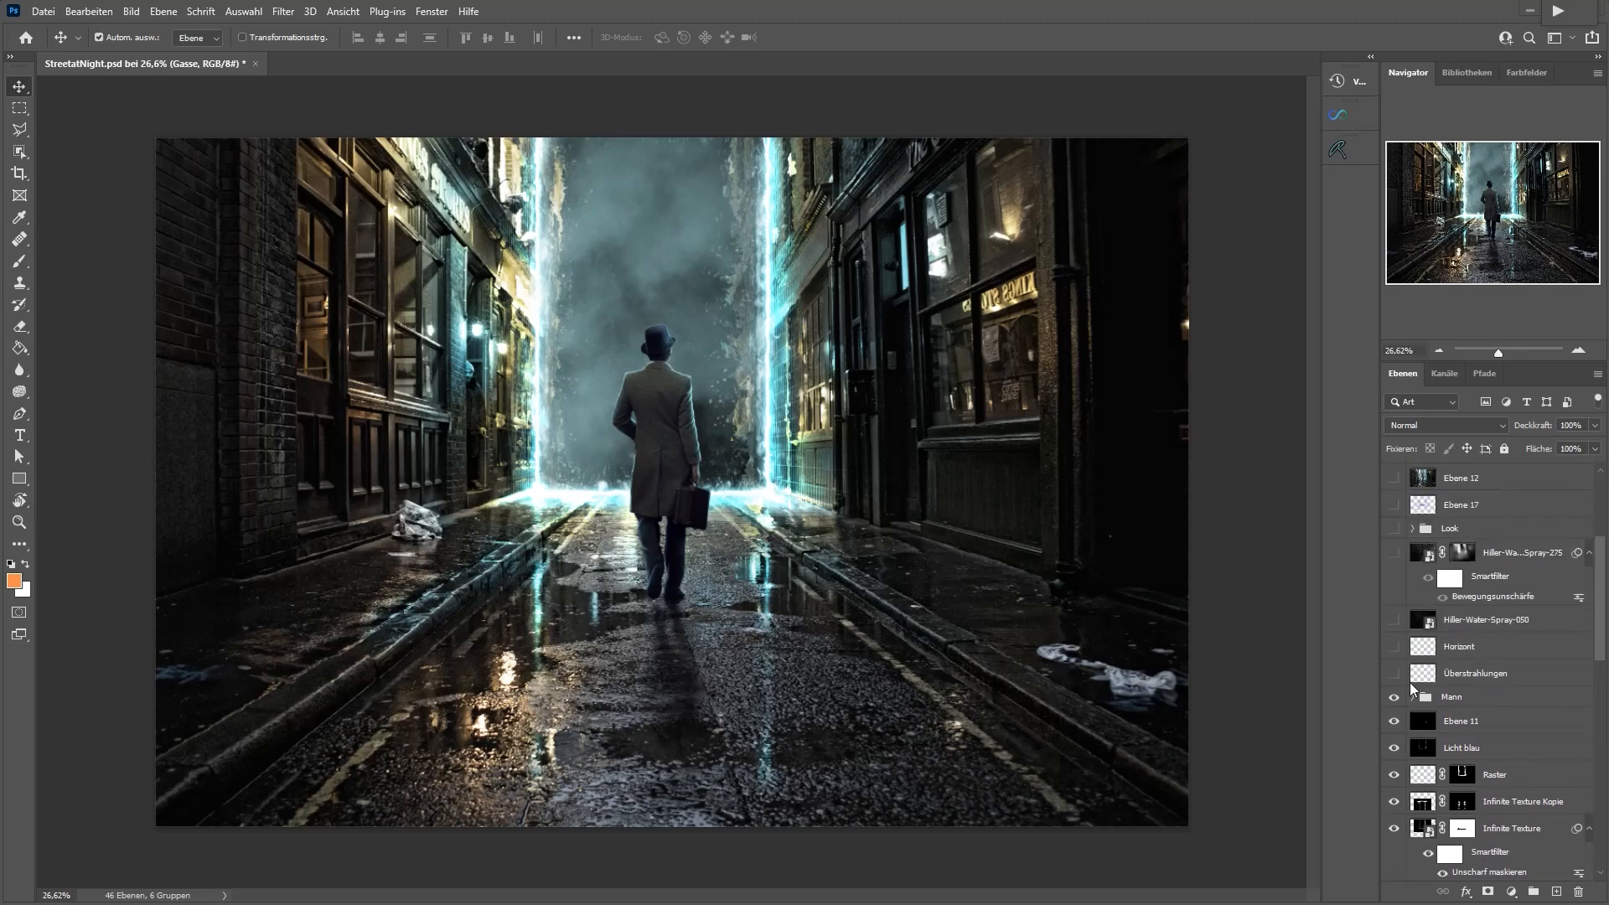
{"action": "left_click", "coordinate": [1394, 646]}
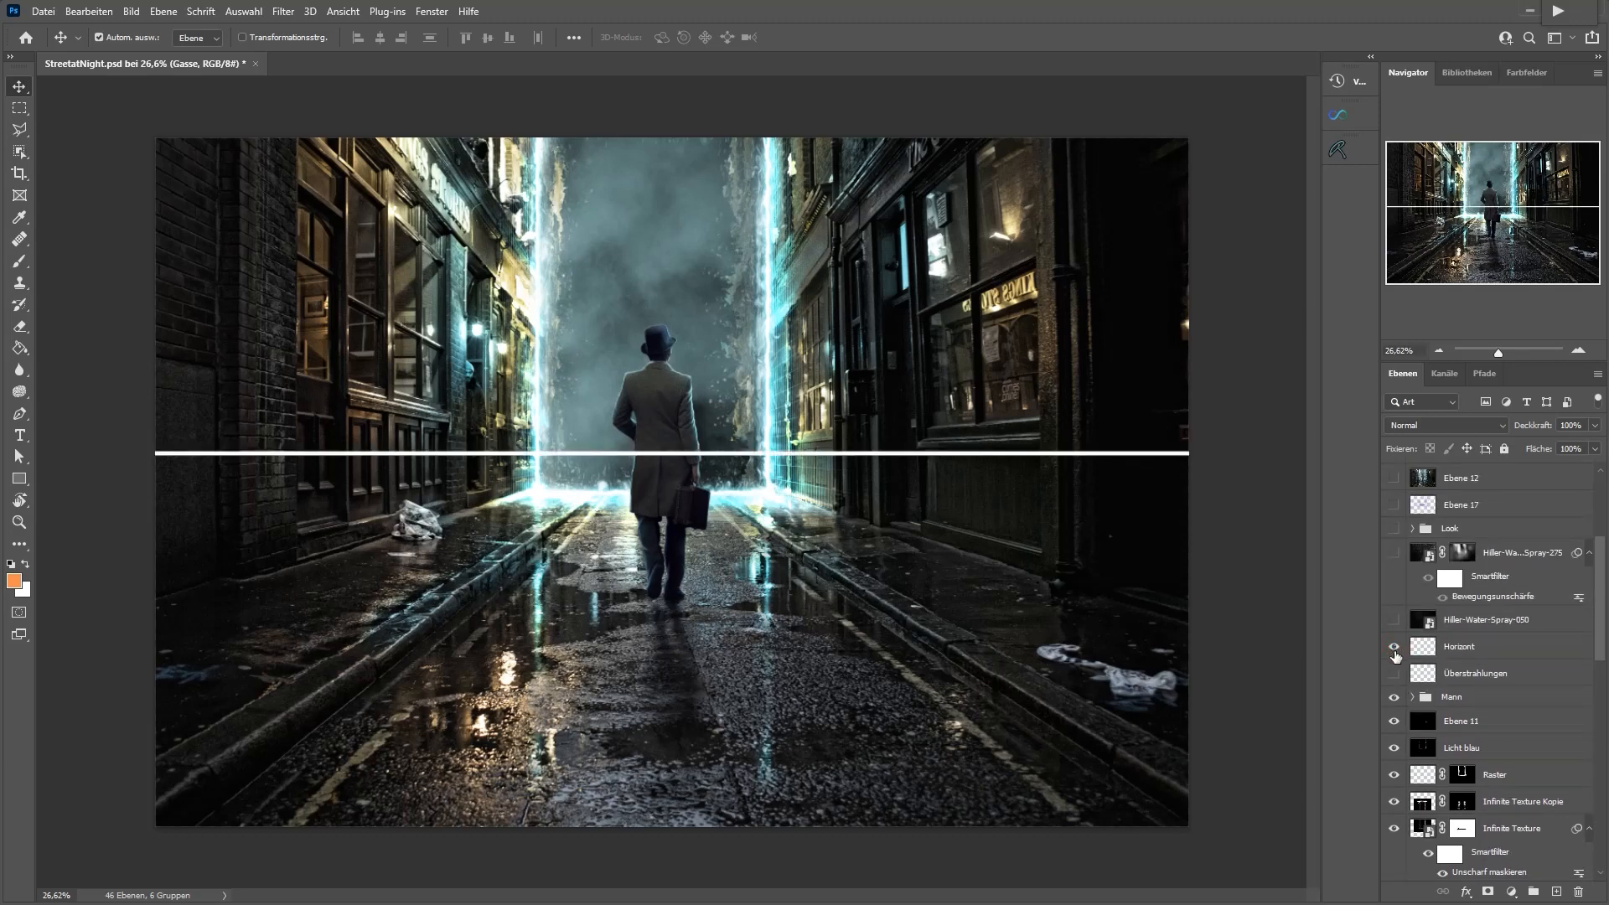
{"action": "left_click", "coordinate": [1394, 651]}
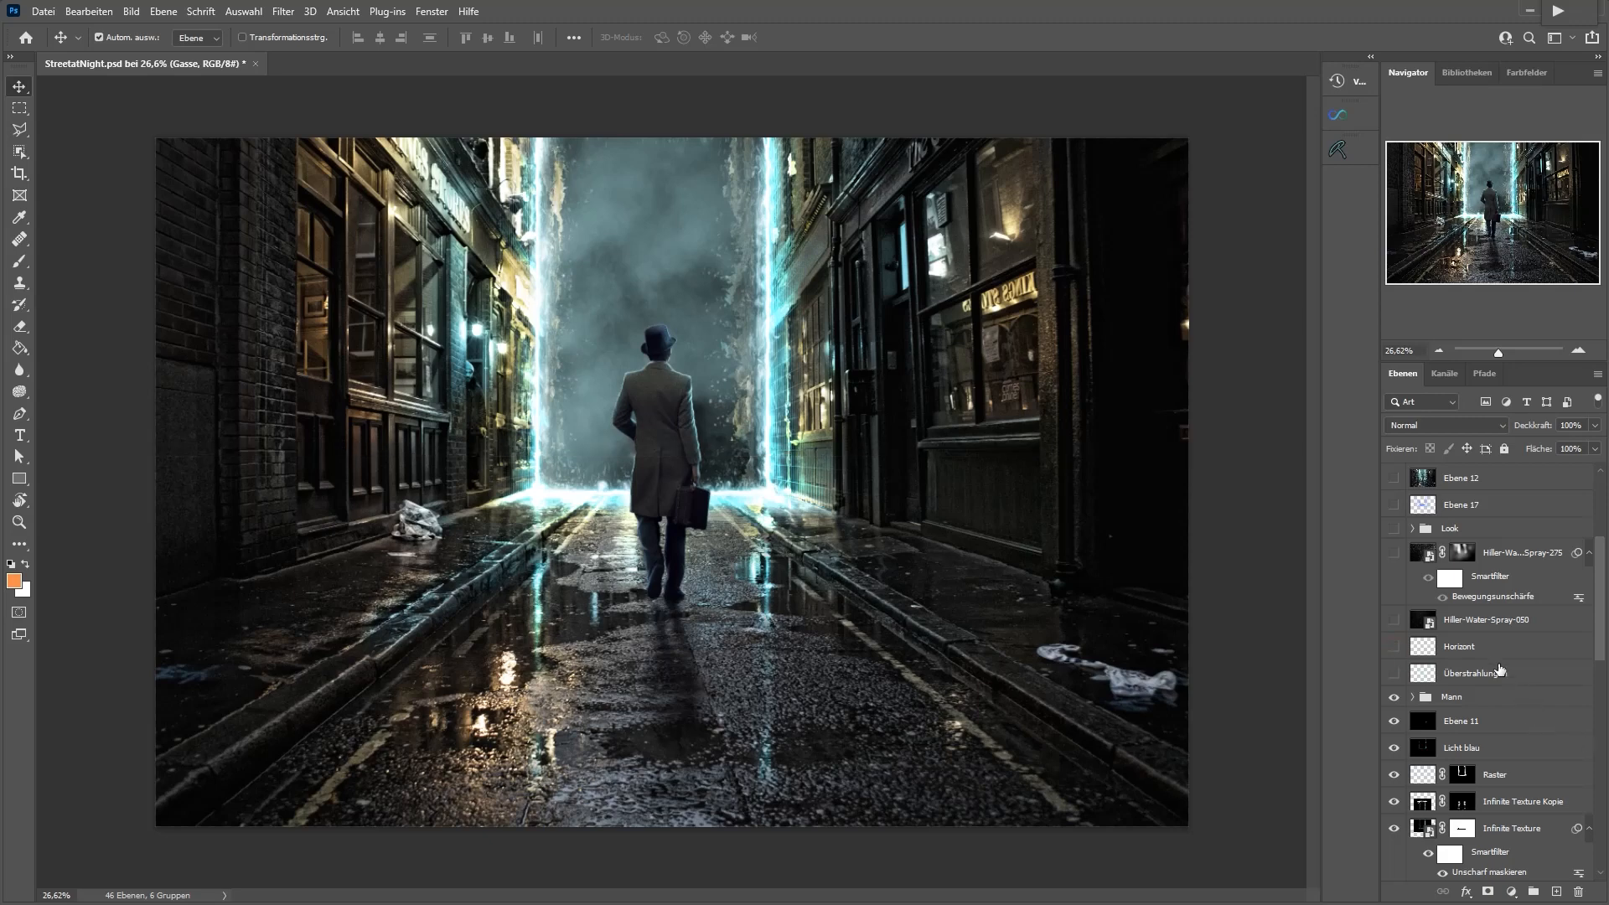
{"action": "scroll", "coordinate": [1497, 644], "scroll_direction": "down", "scroll_amount": 1}
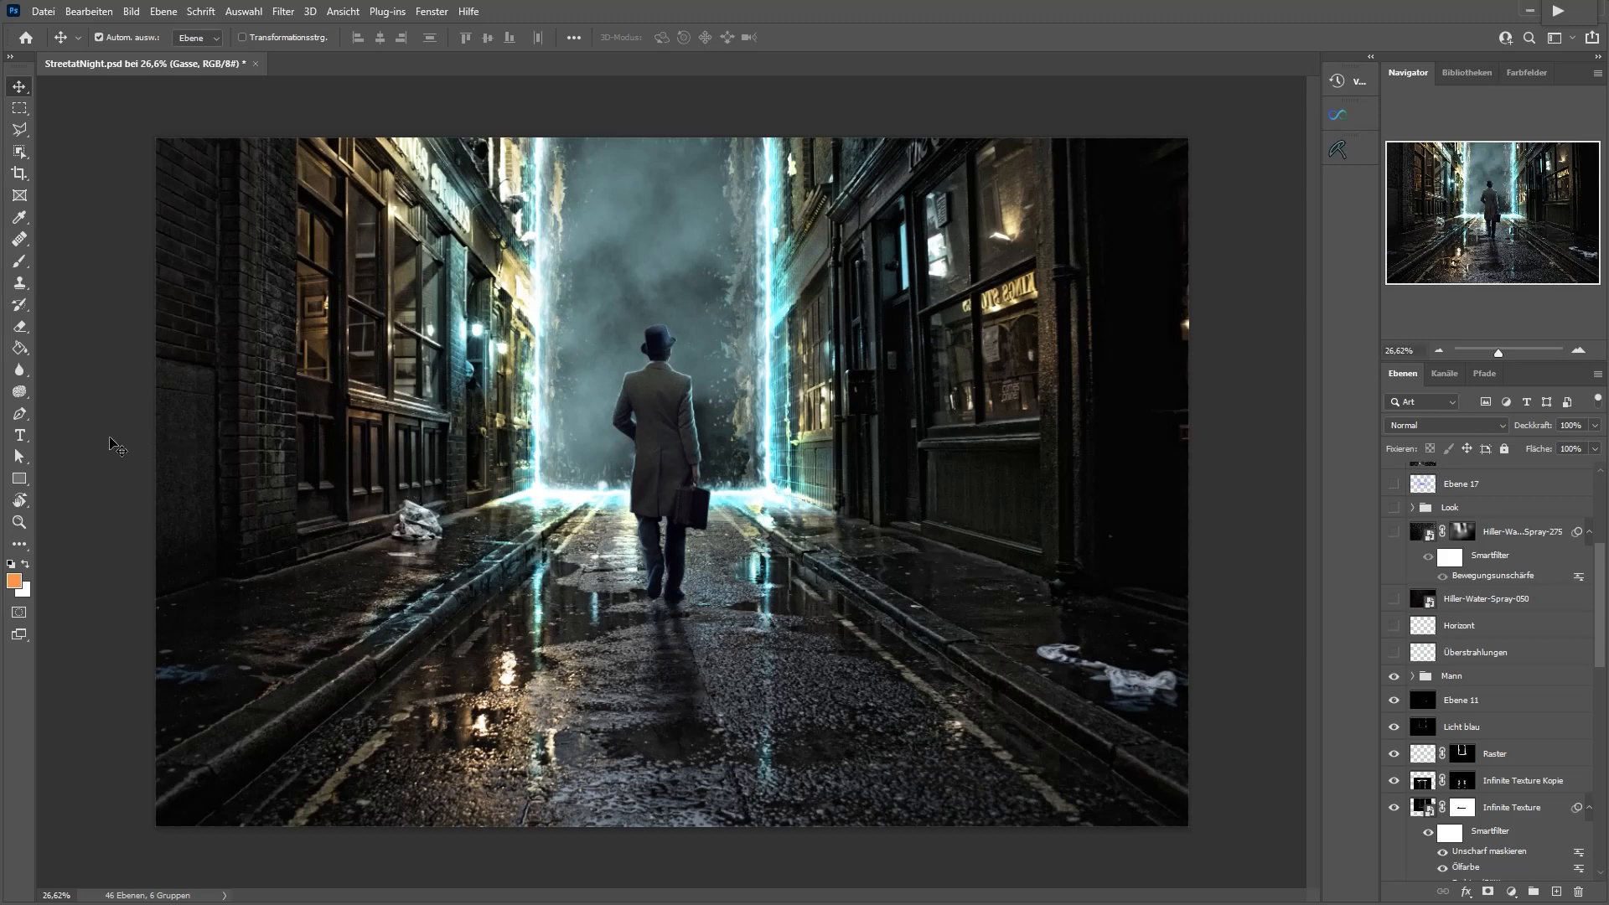
Draw two straight Pen tool paths along the left and right kerbs, extended until they cross at the man
{"action": "left_click", "coordinate": [20, 413]}
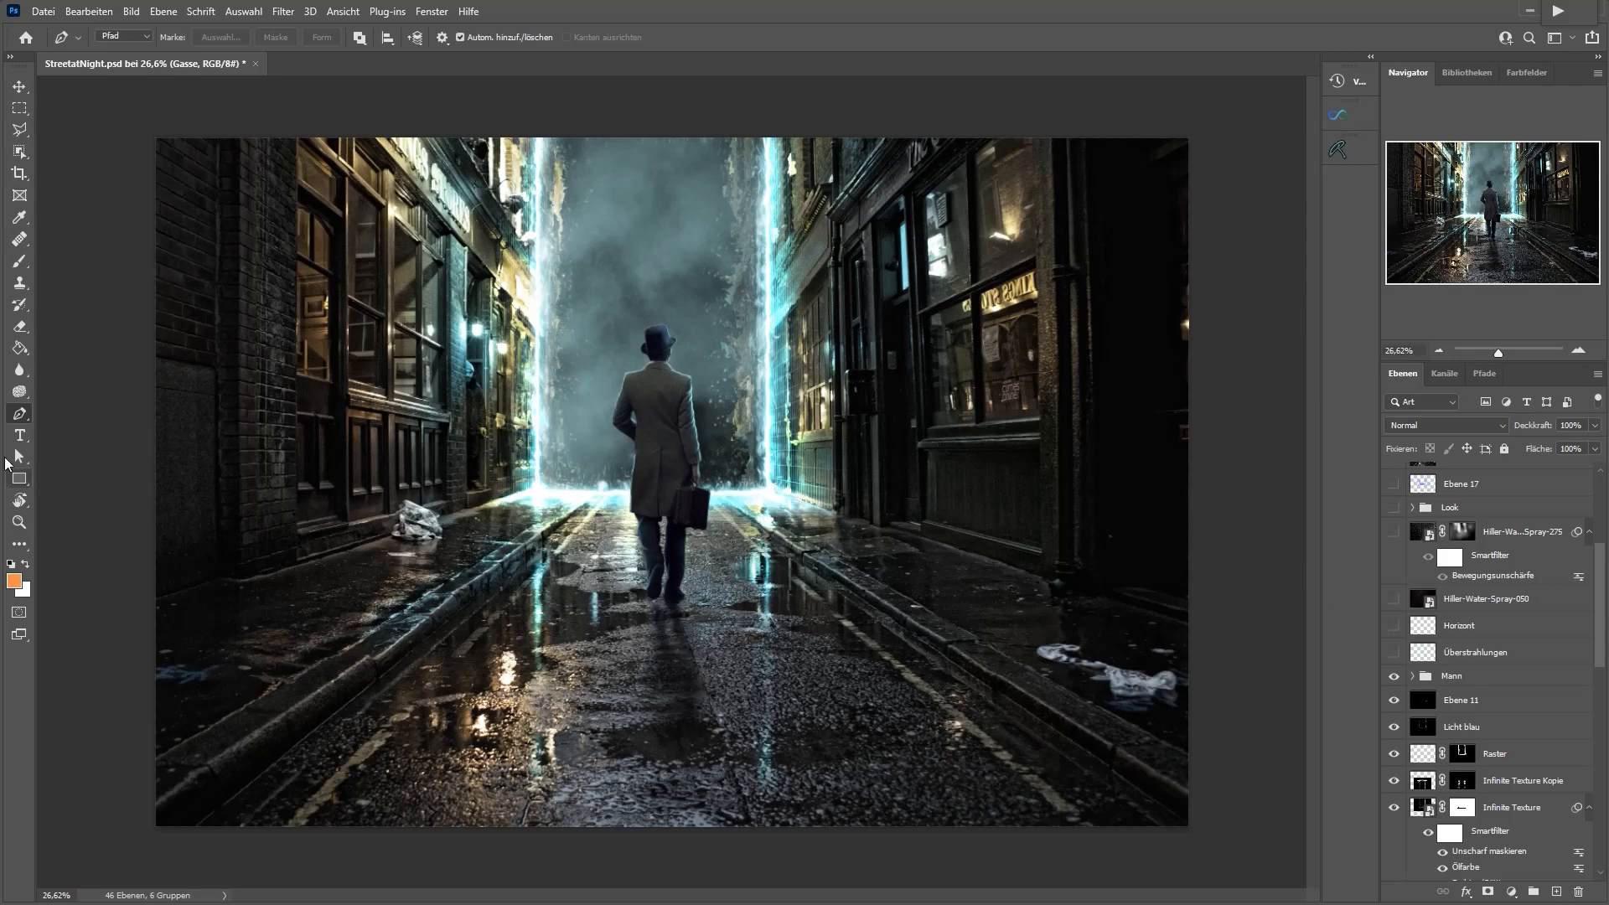
{"action": "left_click", "coordinate": [151, 810]}
{"action": "left_click", "coordinate": [839, 319]}
{"action": "left_click", "coordinate": [1200, 798]}
{"action": "left_click", "coordinate": [450, 331]}
{"action": "key", "text": "Escape"}
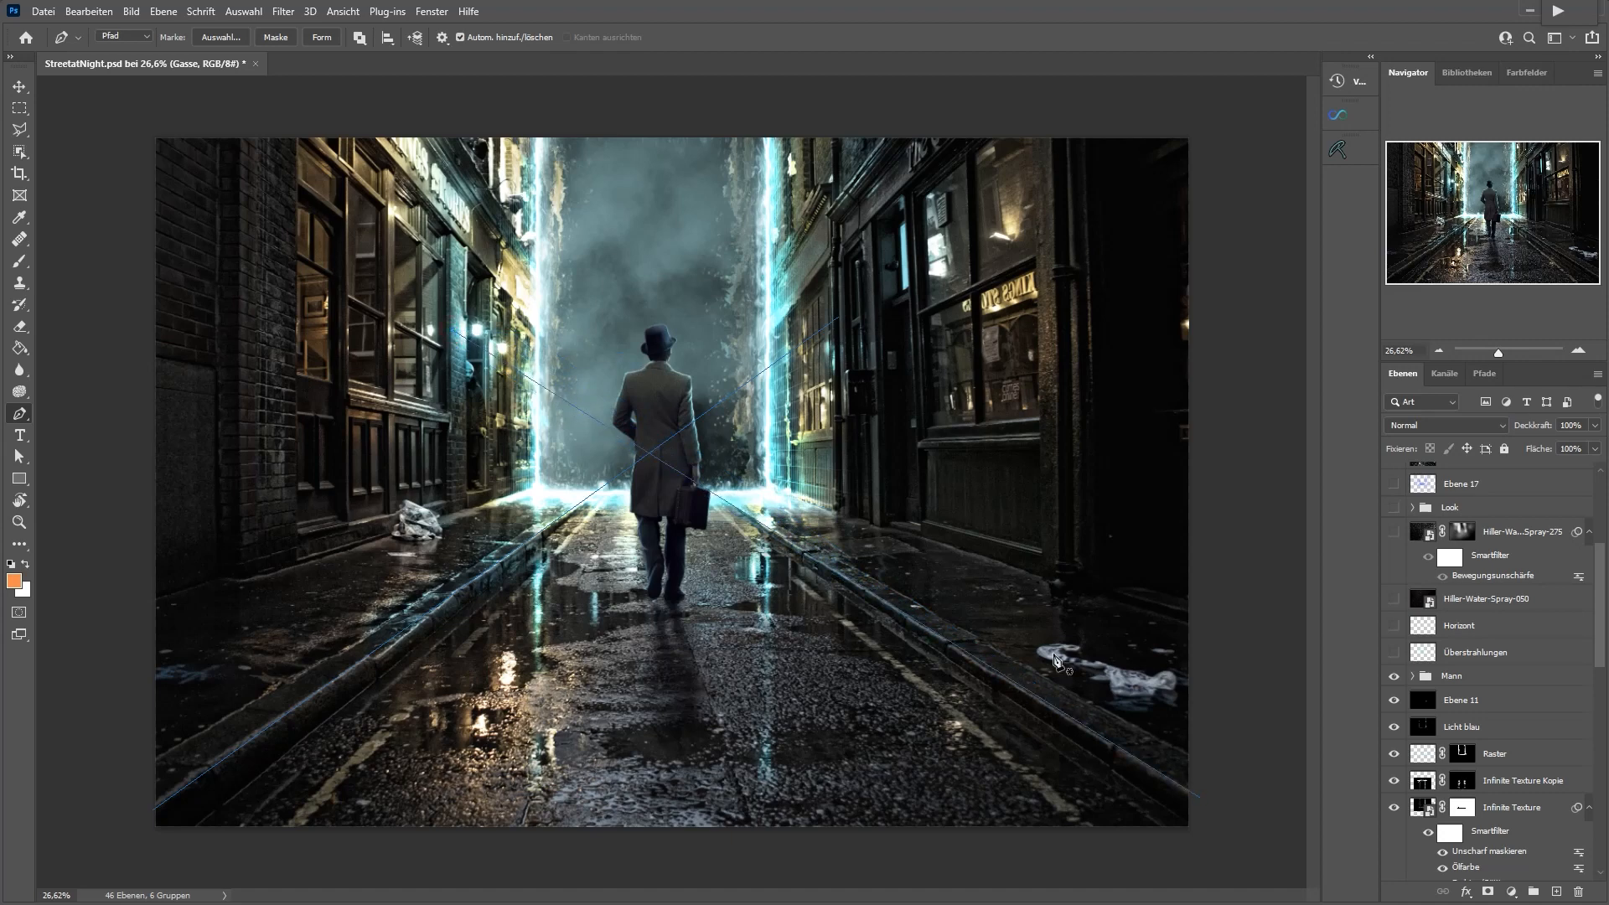
Check the crossing against the Horizont line and draw three more straight perspective paths along the house bases and the right window ledge
{"action": "left_click", "coordinate": [1395, 625]}
{"action": "left_click", "coordinate": [1395, 626]}
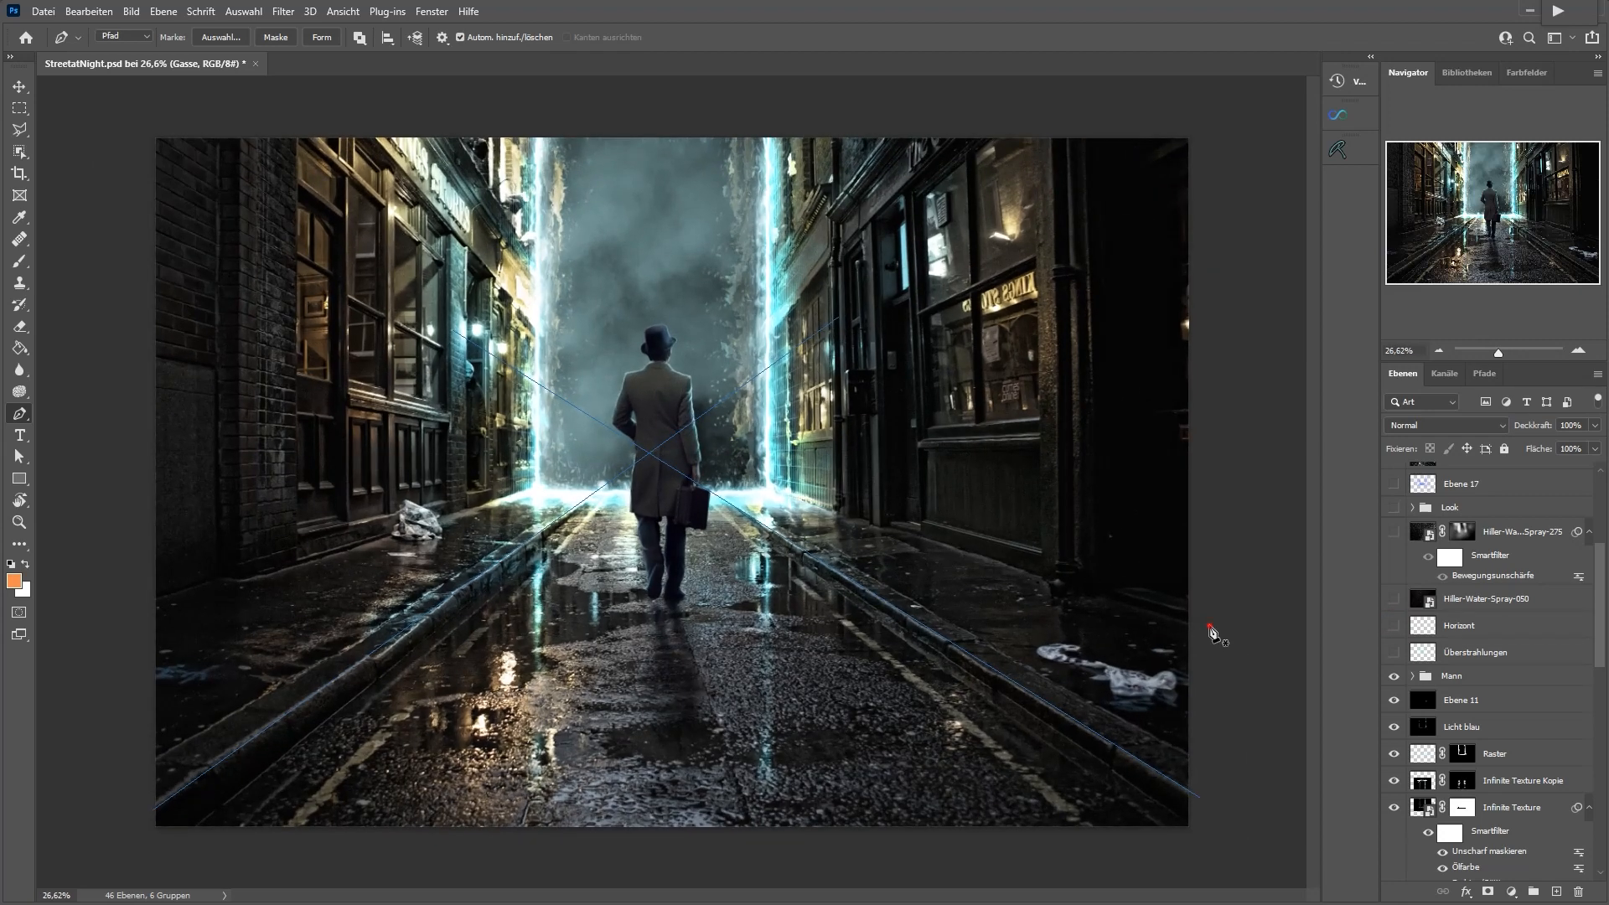
{"action": "left_click", "coordinate": [1209, 625]}
{"action": "left_click", "coordinate": [143, 605]}
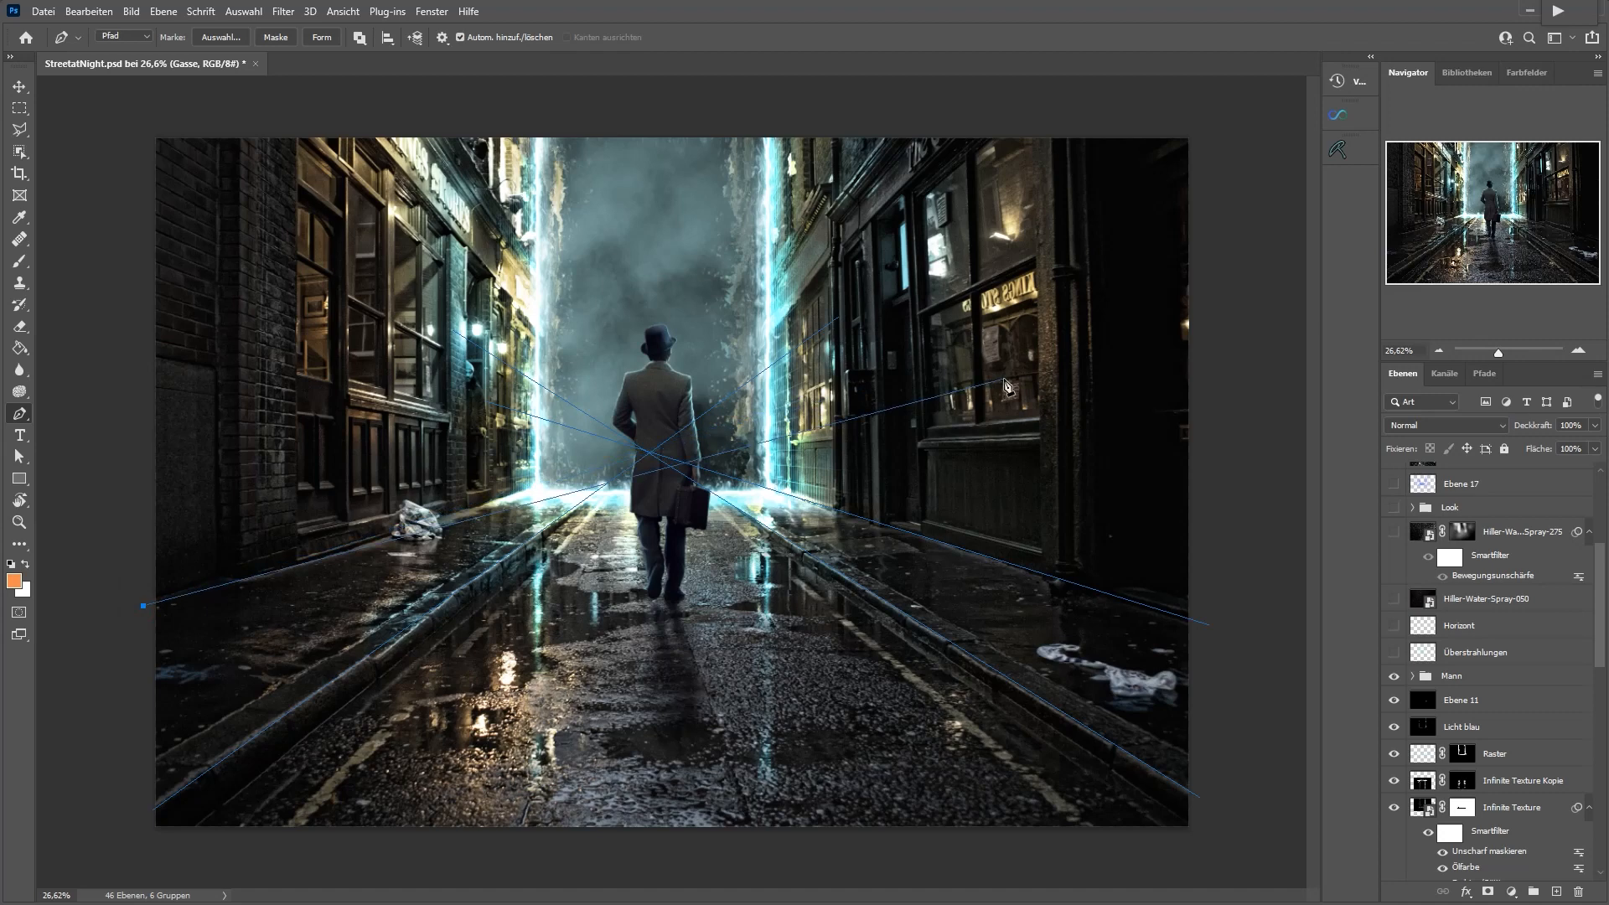
{"action": "left_click", "coordinate": [987, 348]}
{"action": "left_click", "coordinate": [1201, 361], "text": "ctrl"}
{"action": "left_click", "coordinate": [1045, 419]}
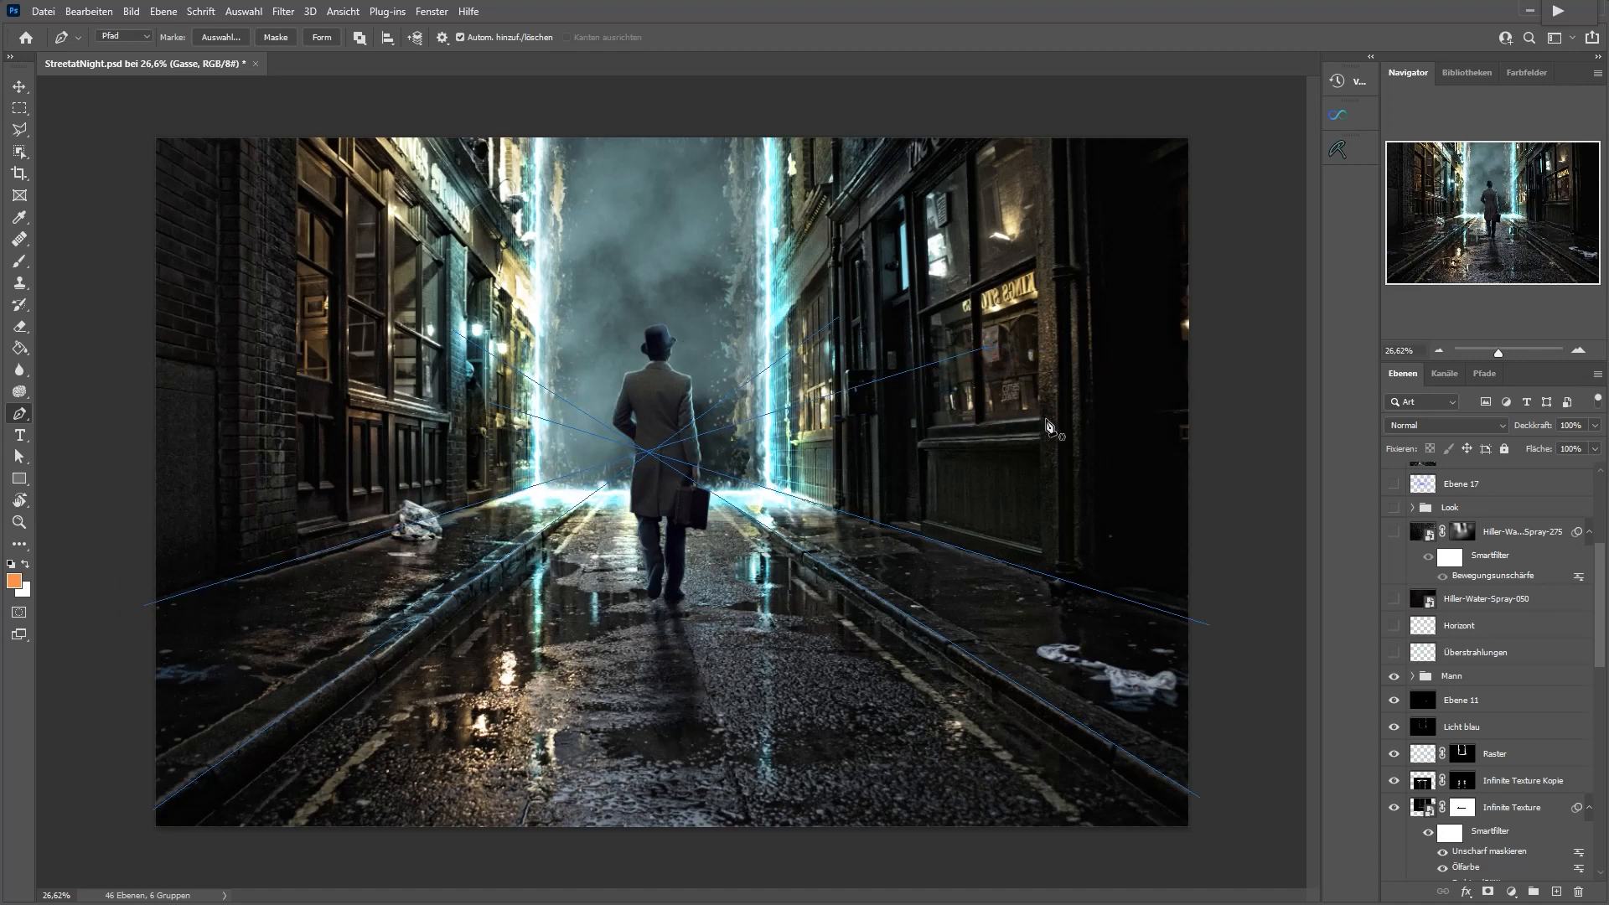
{"action": "left_click", "coordinate": [463, 462]}
{"action": "left_click", "coordinate": [1131, 419], "text": "ctrl"}
Show the rulers and place a horizontal guide through the crossing point of the perspective paths
{"action": "key", "text": "ctrl+r"}
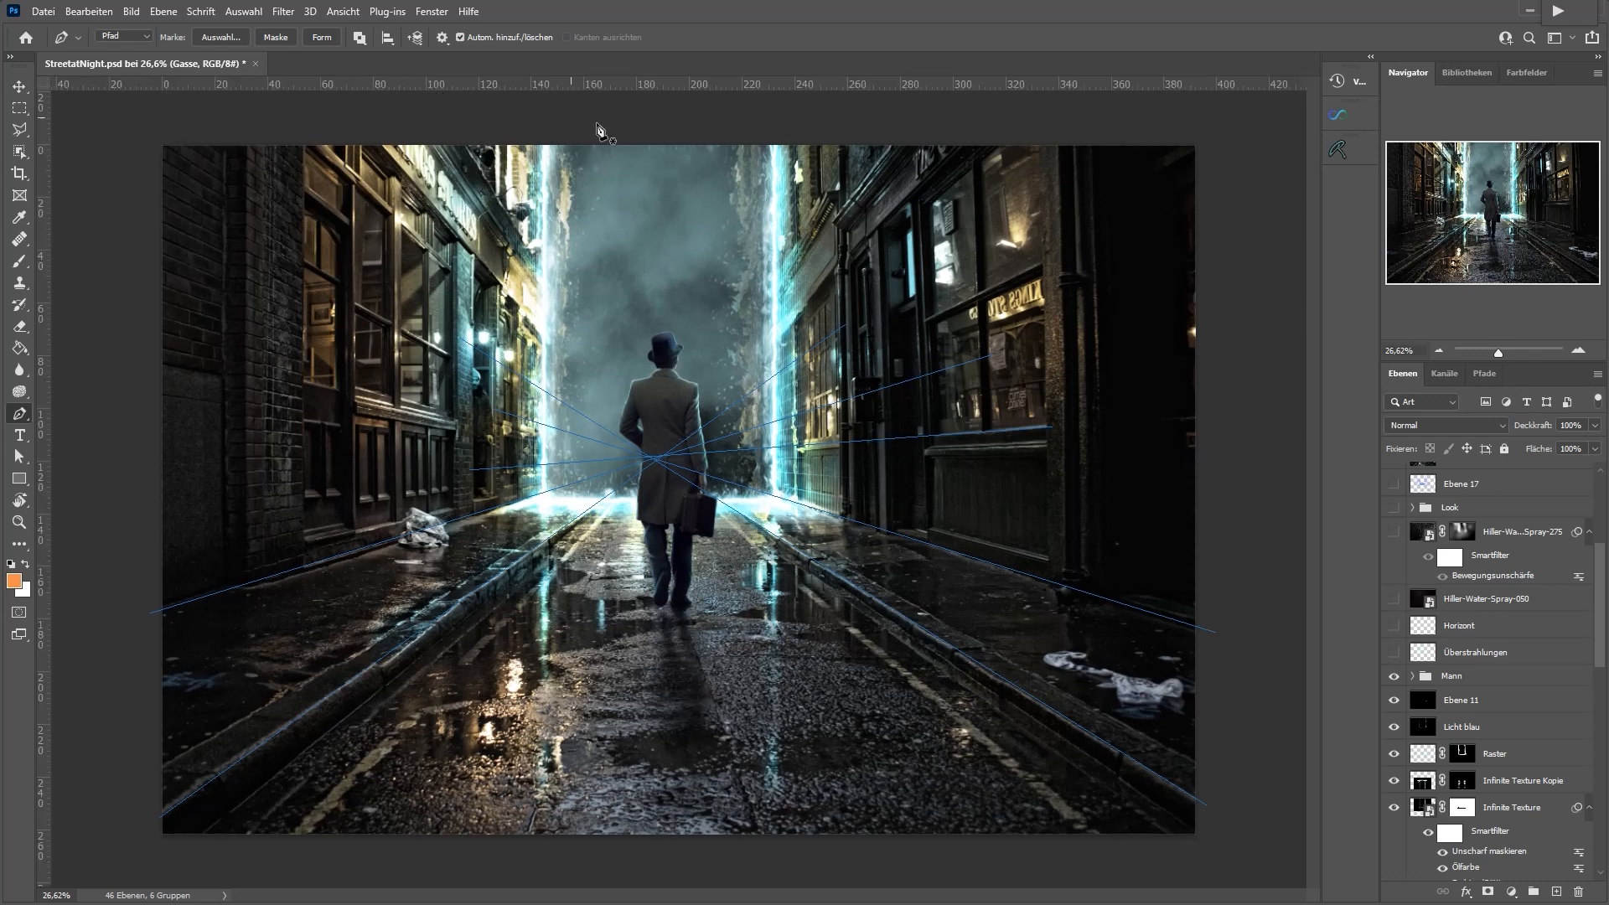
{"action": "left_click_drag", "start_coordinate": [645, 85], "coordinate": [733, 459]}
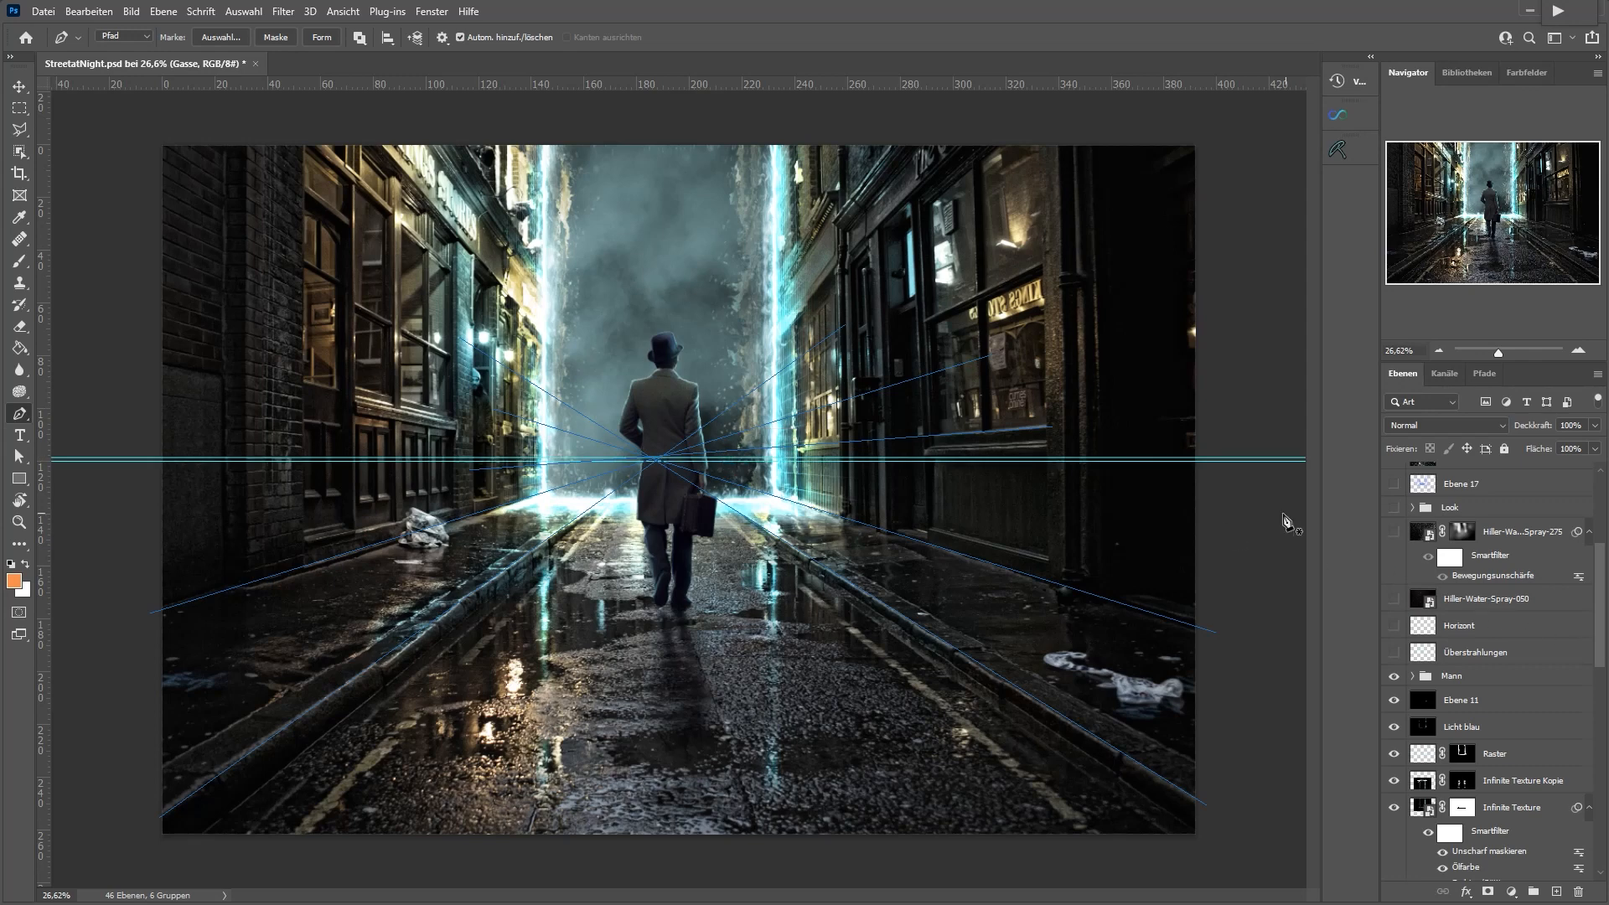
Move the horizontal guide above the image and show the Horizont layer's white line instead
{"action": "key", "text": "v"}
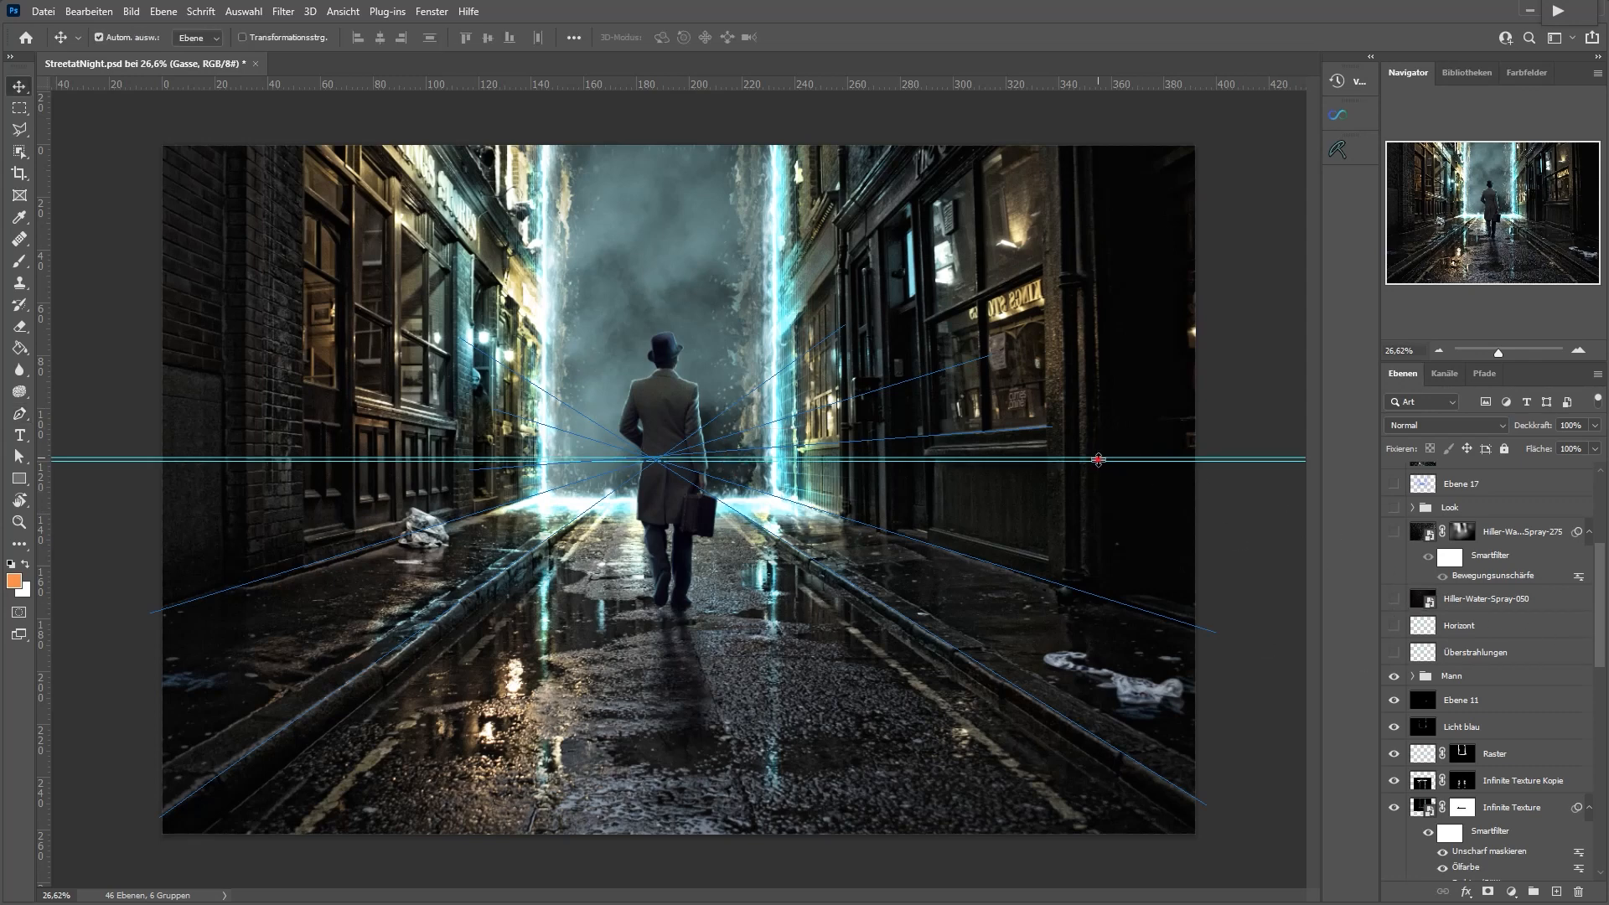
{"action": "left_click_drag", "start_coordinate": [1084, 459], "coordinate": [1093, 102]}
{"action": "left_click", "coordinate": [1393, 625]}
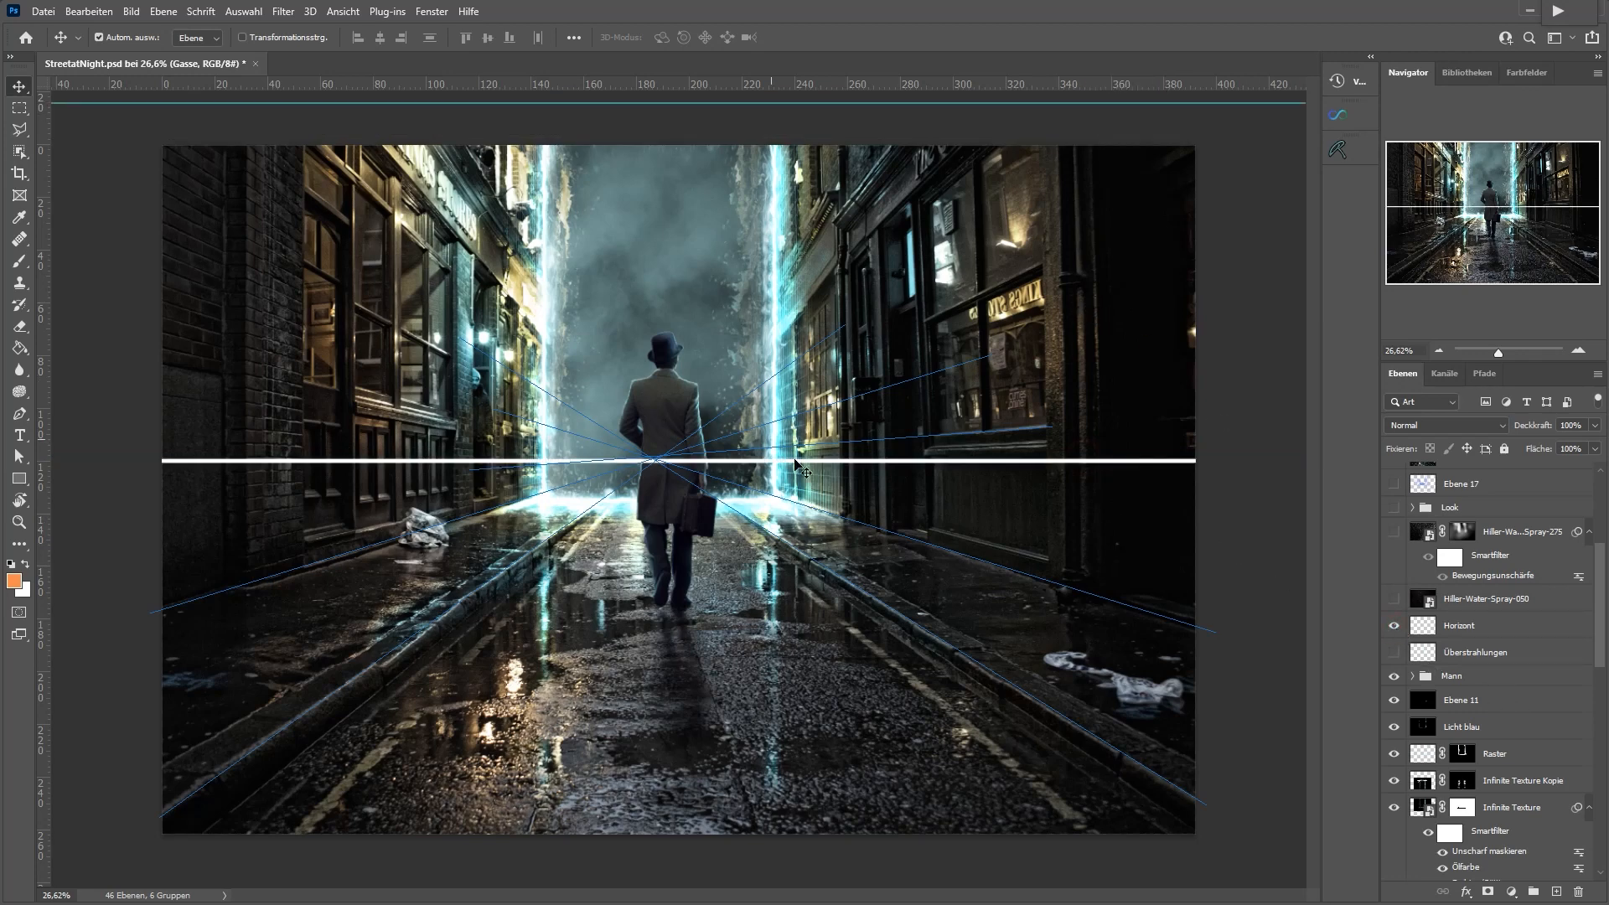
Delete the work path with the perspective lines and return to the layer list
{"action": "left_click", "coordinate": [1486, 374]}
{"action": "left_click_drag", "start_coordinate": [1416, 402], "coordinate": [1575, 890]}
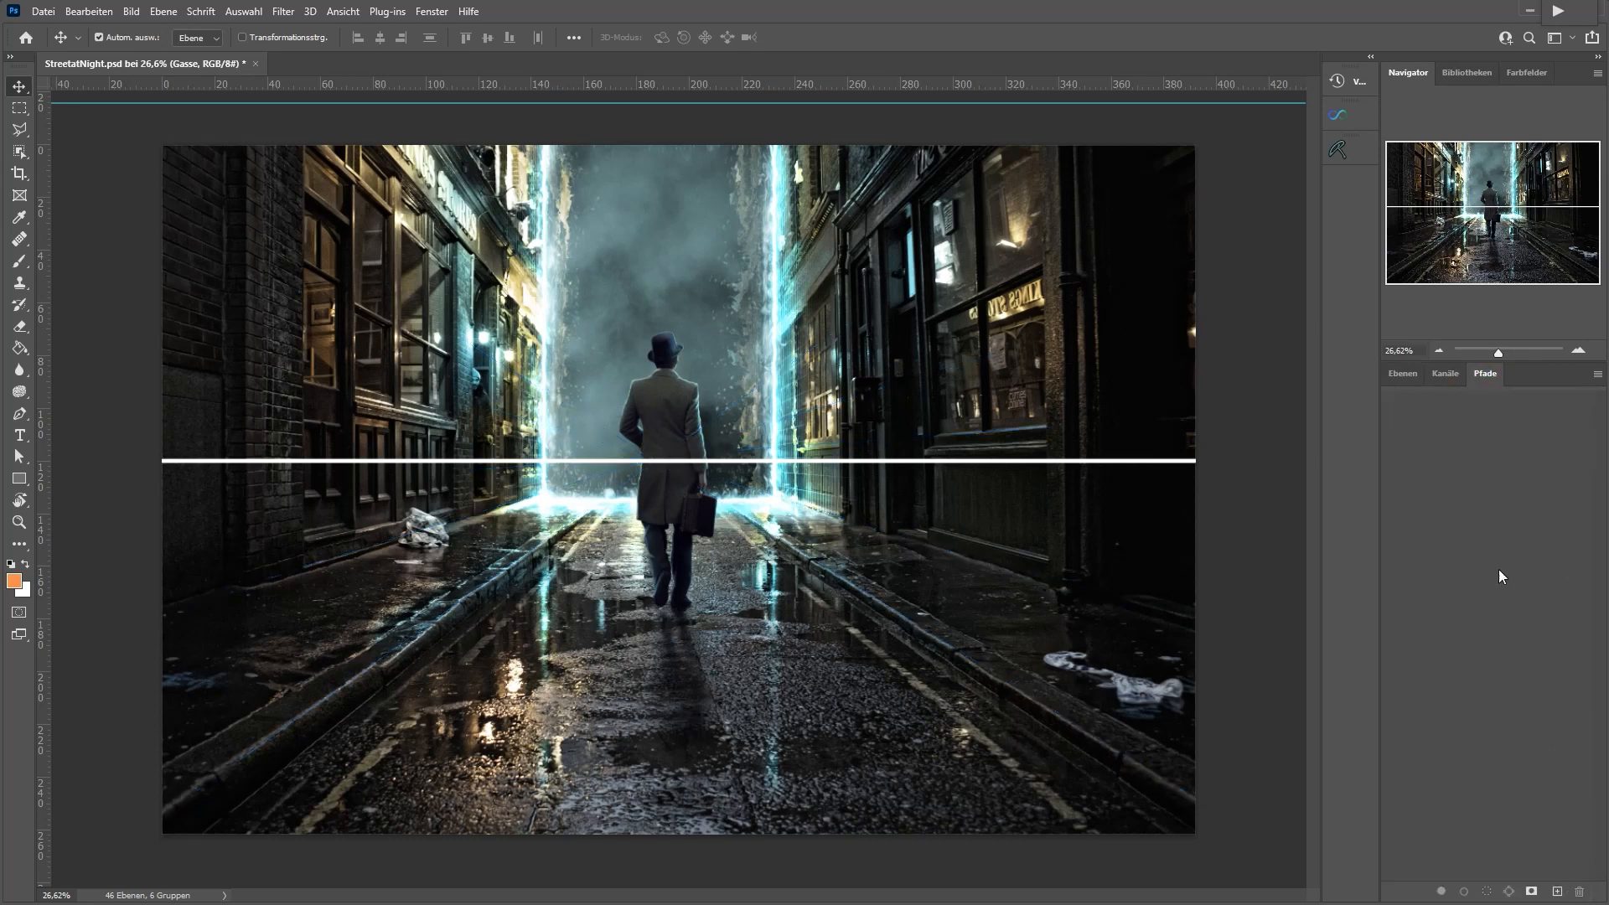
{"action": "left_click", "coordinate": [1404, 380]}
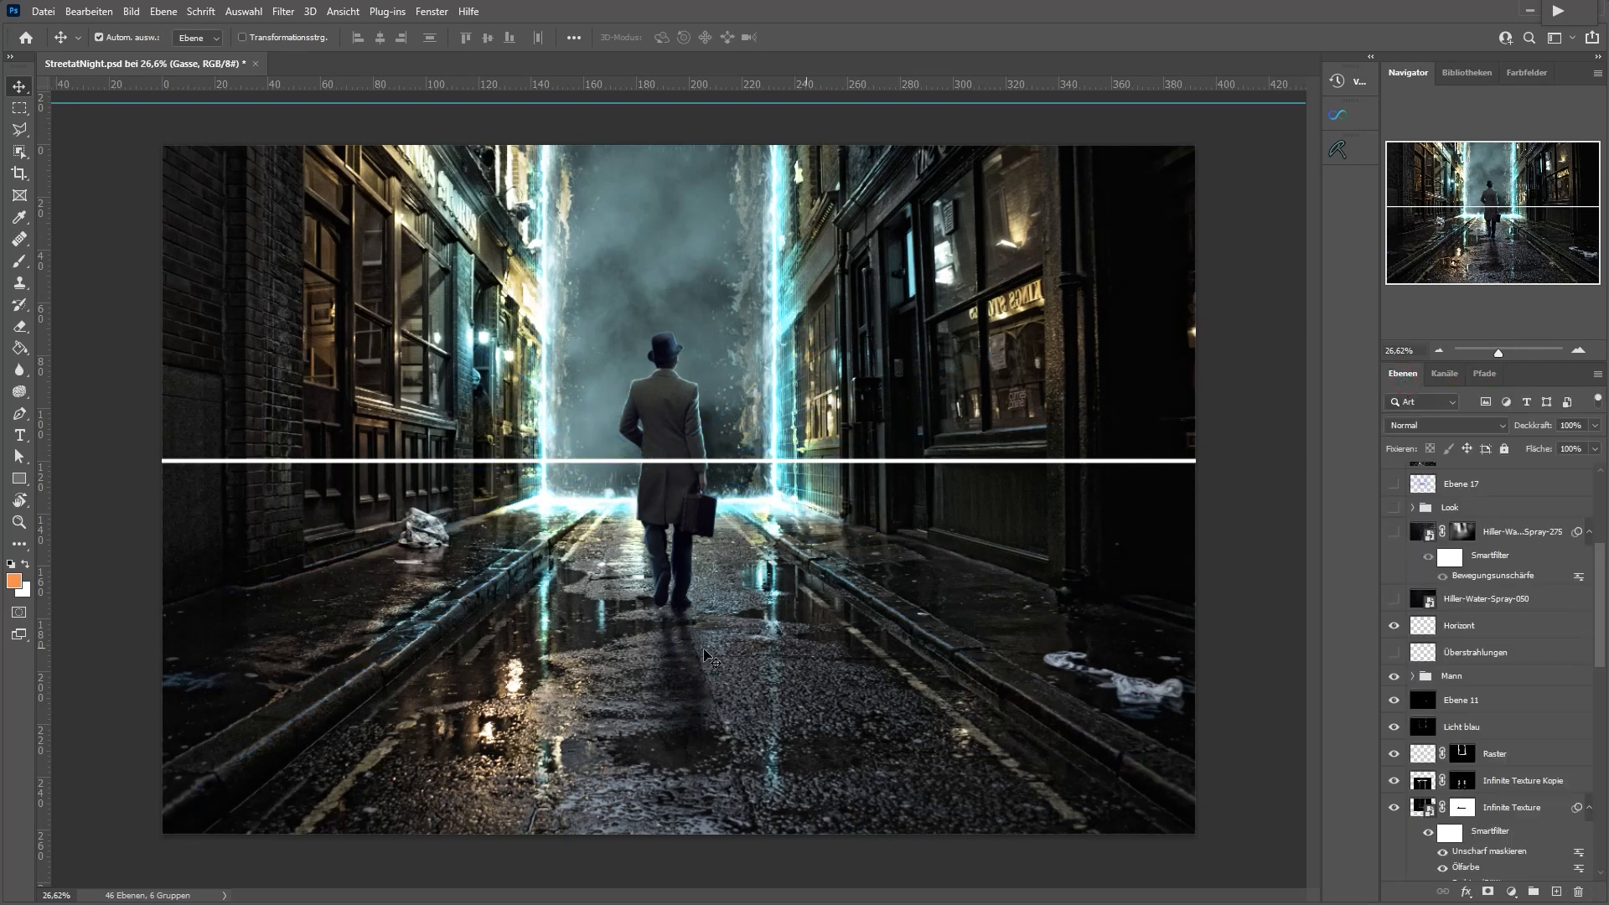
{"action": "scroll", "coordinate": [609, 524], "scroll_direction": "up", "scroll_amount": 2}
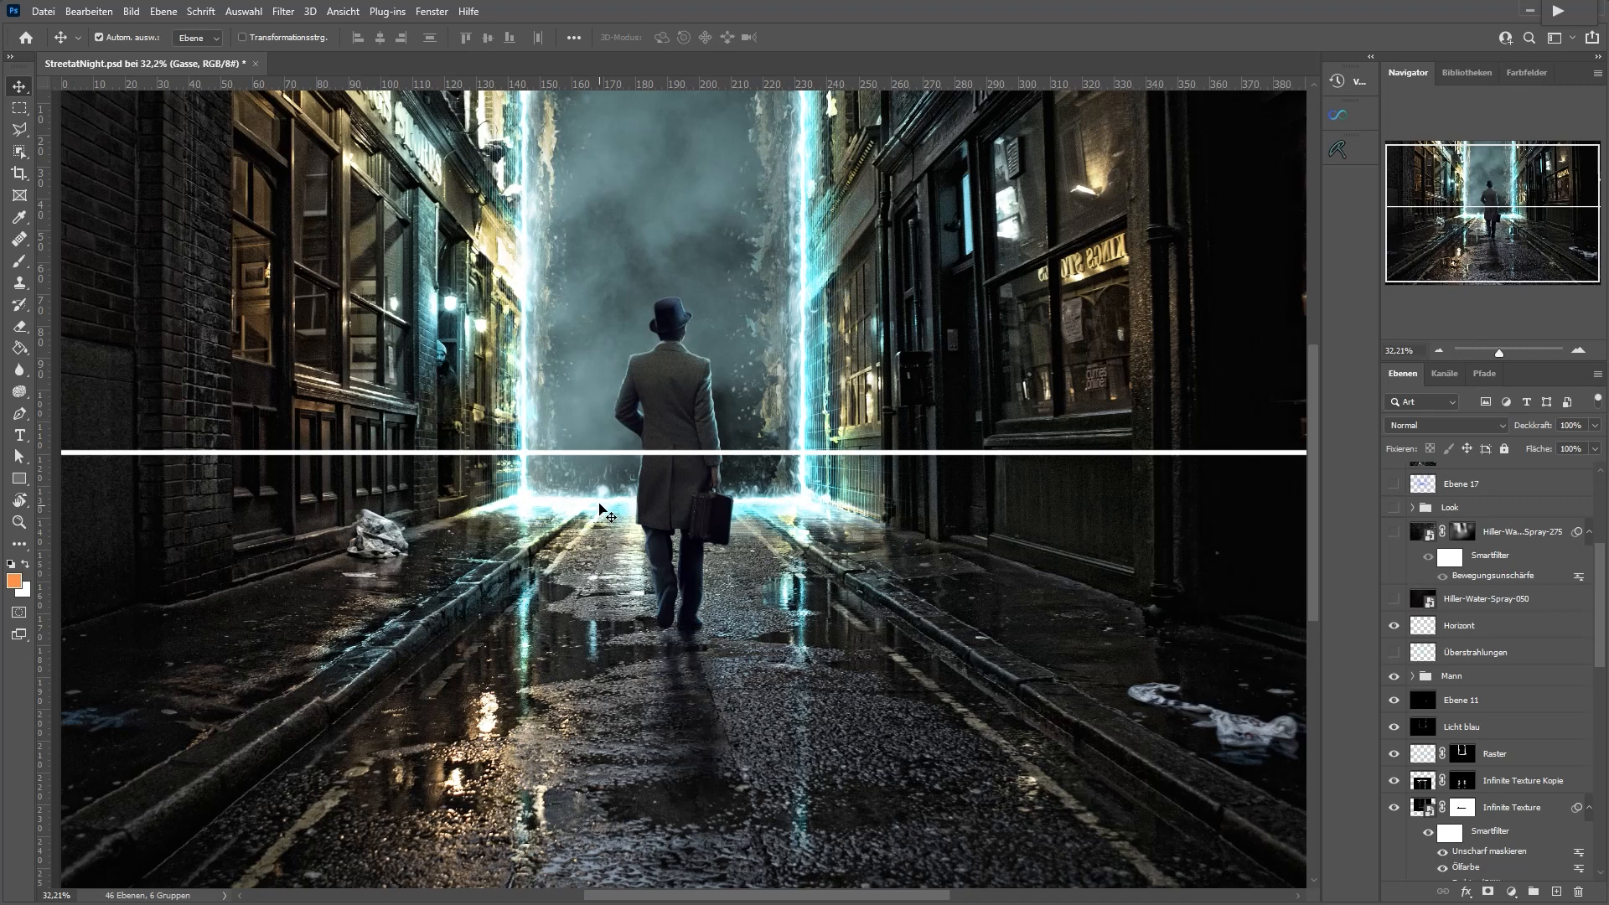
Open the stock photo "Retro style man on the country road" from the library as its own document
{"action": "left_click", "coordinate": [1467, 72]}
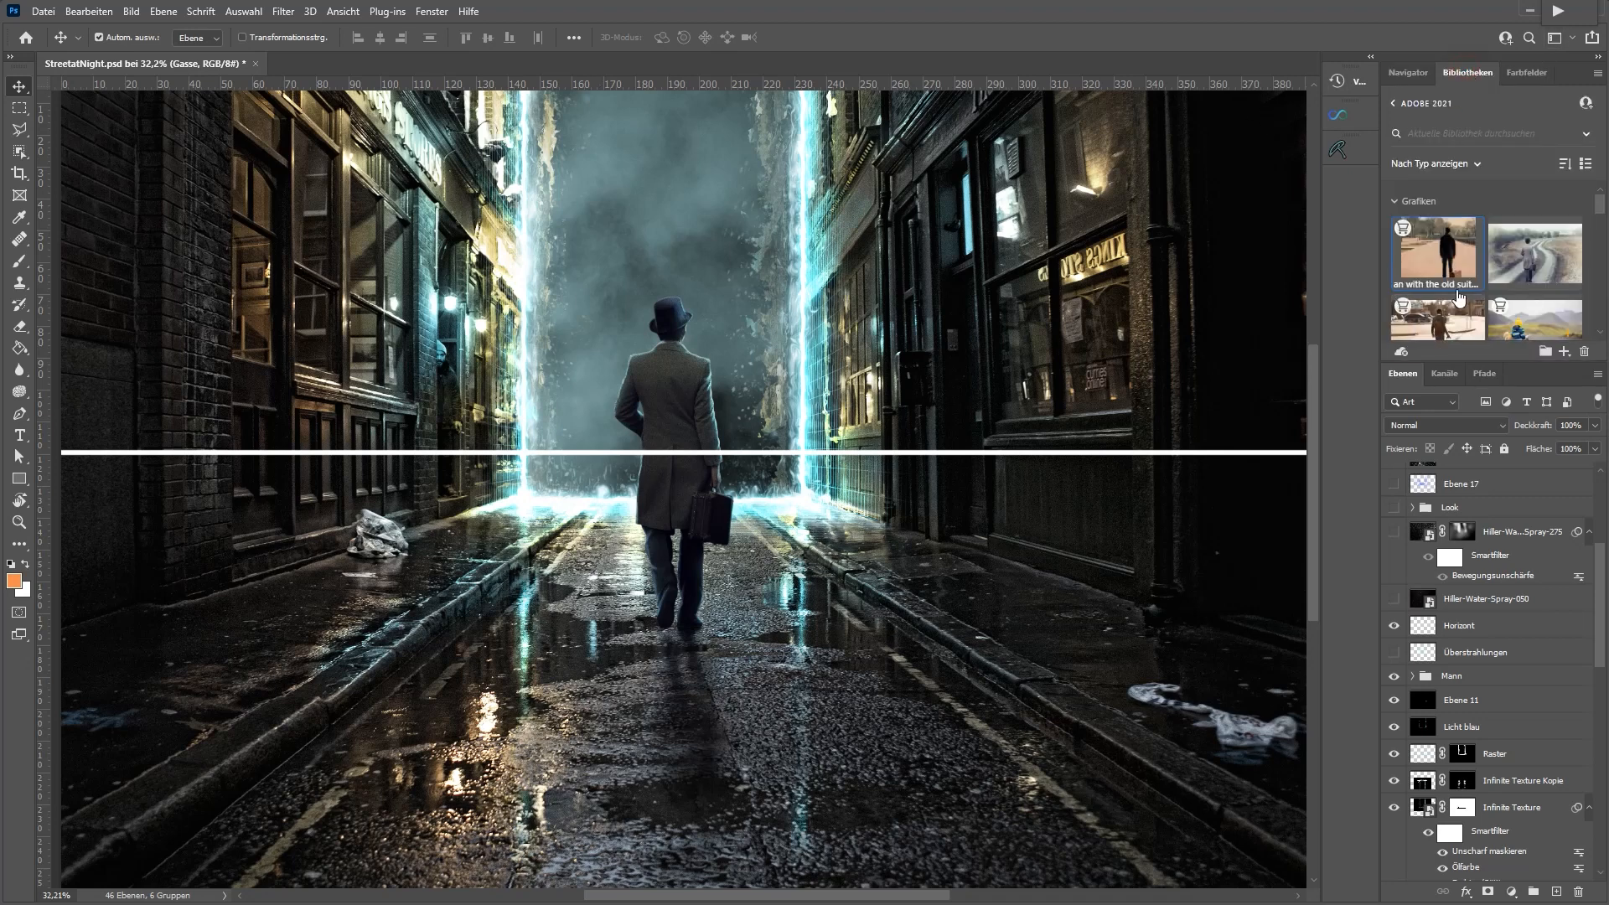
{"action": "left_click", "coordinate": [1544, 261]}
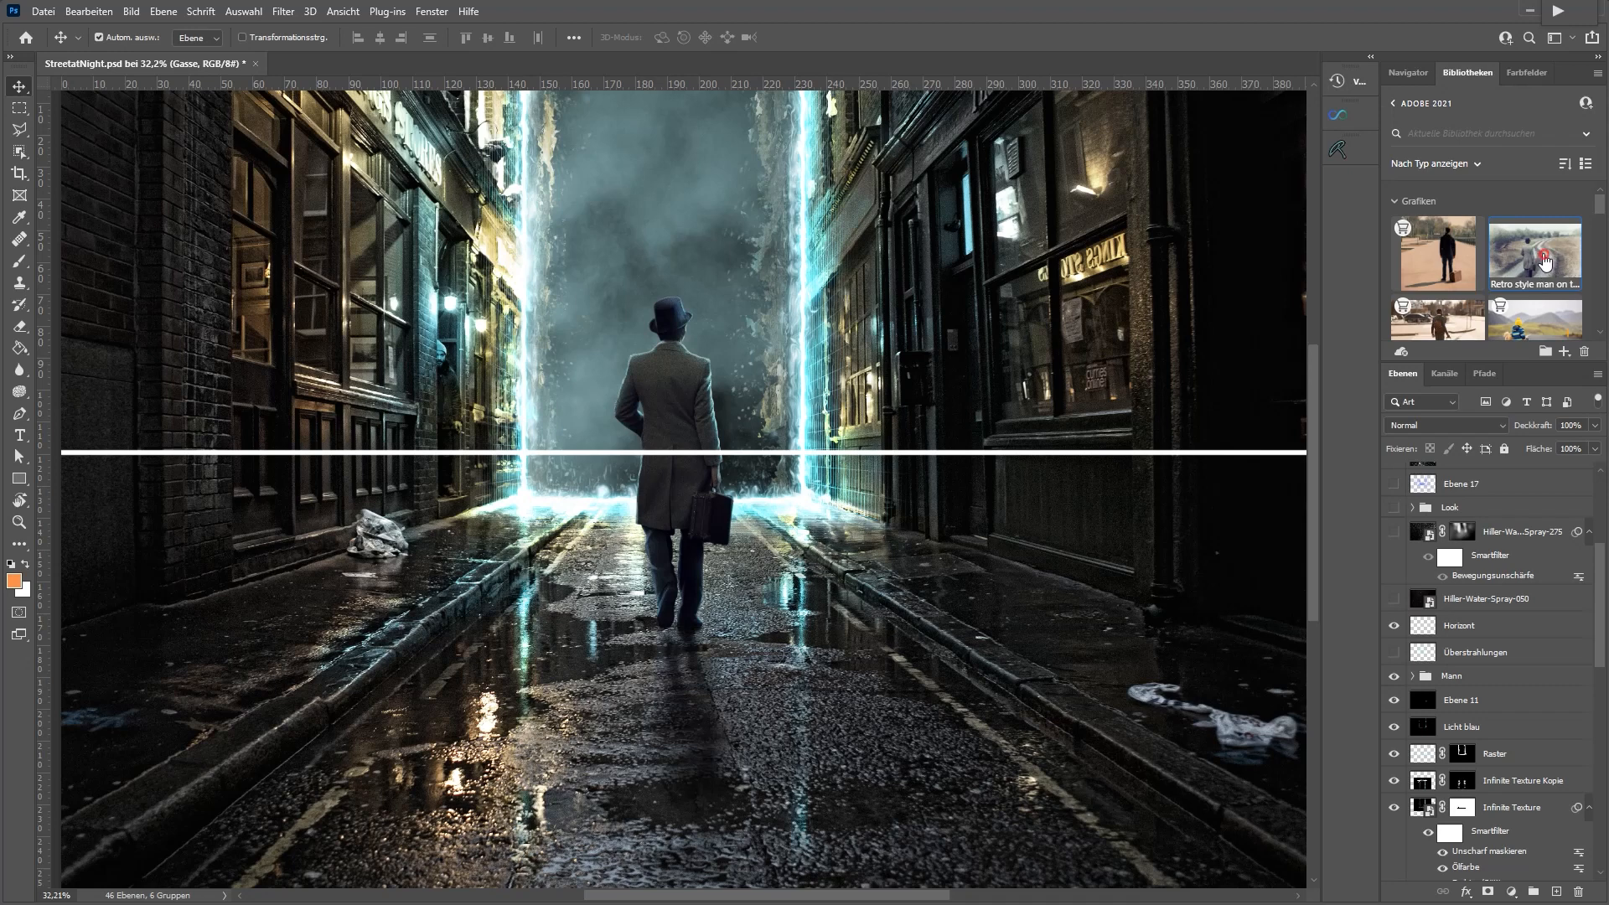
{"action": "left_click", "coordinate": [1408, 206]}
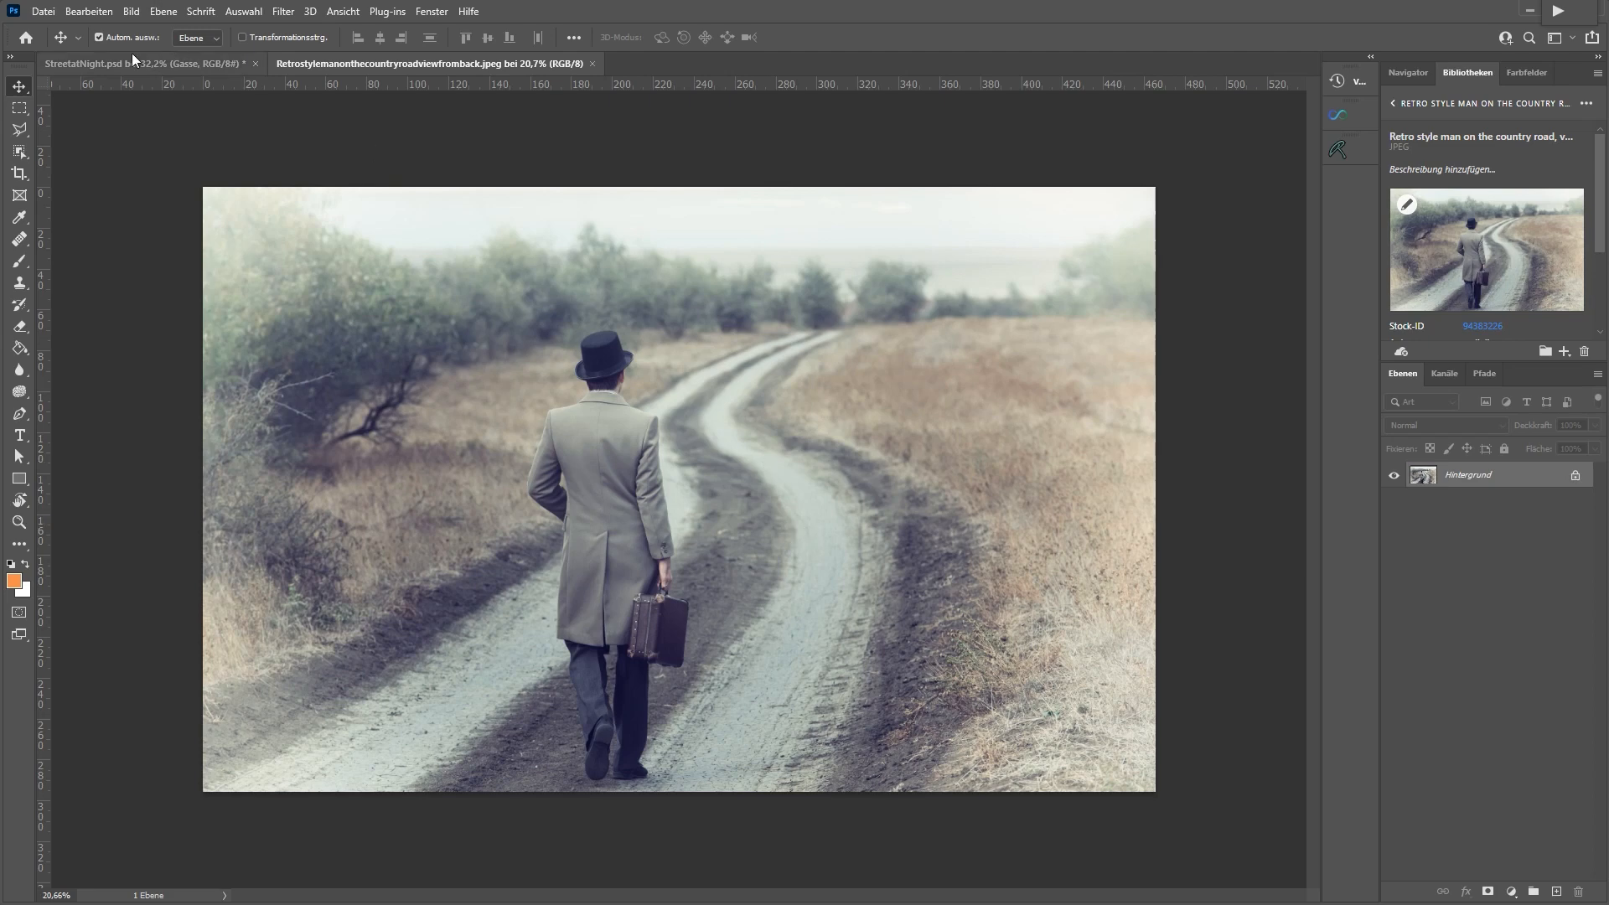
Check the camera data of the country road photo, especially its focal length, and close the file information
{"action": "left_click", "coordinate": [43, 12]}
{"action": "left_click", "coordinate": [52, 15]}
{"action": "left_click", "coordinate": [52, 15]}
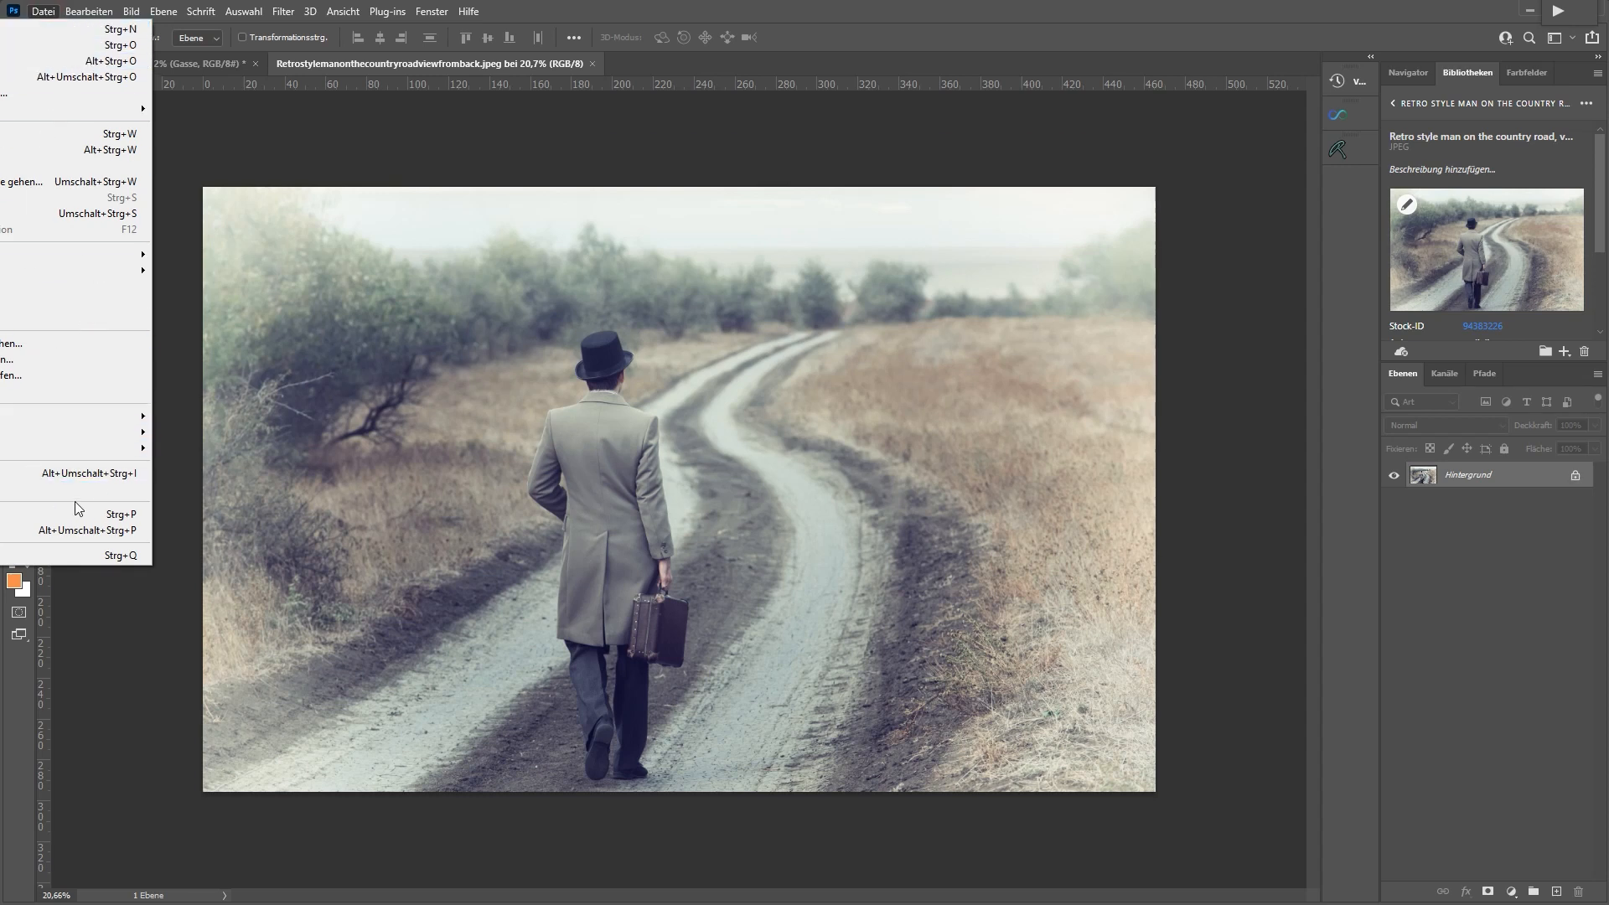
{"action": "left_click", "coordinate": [20, 486]}
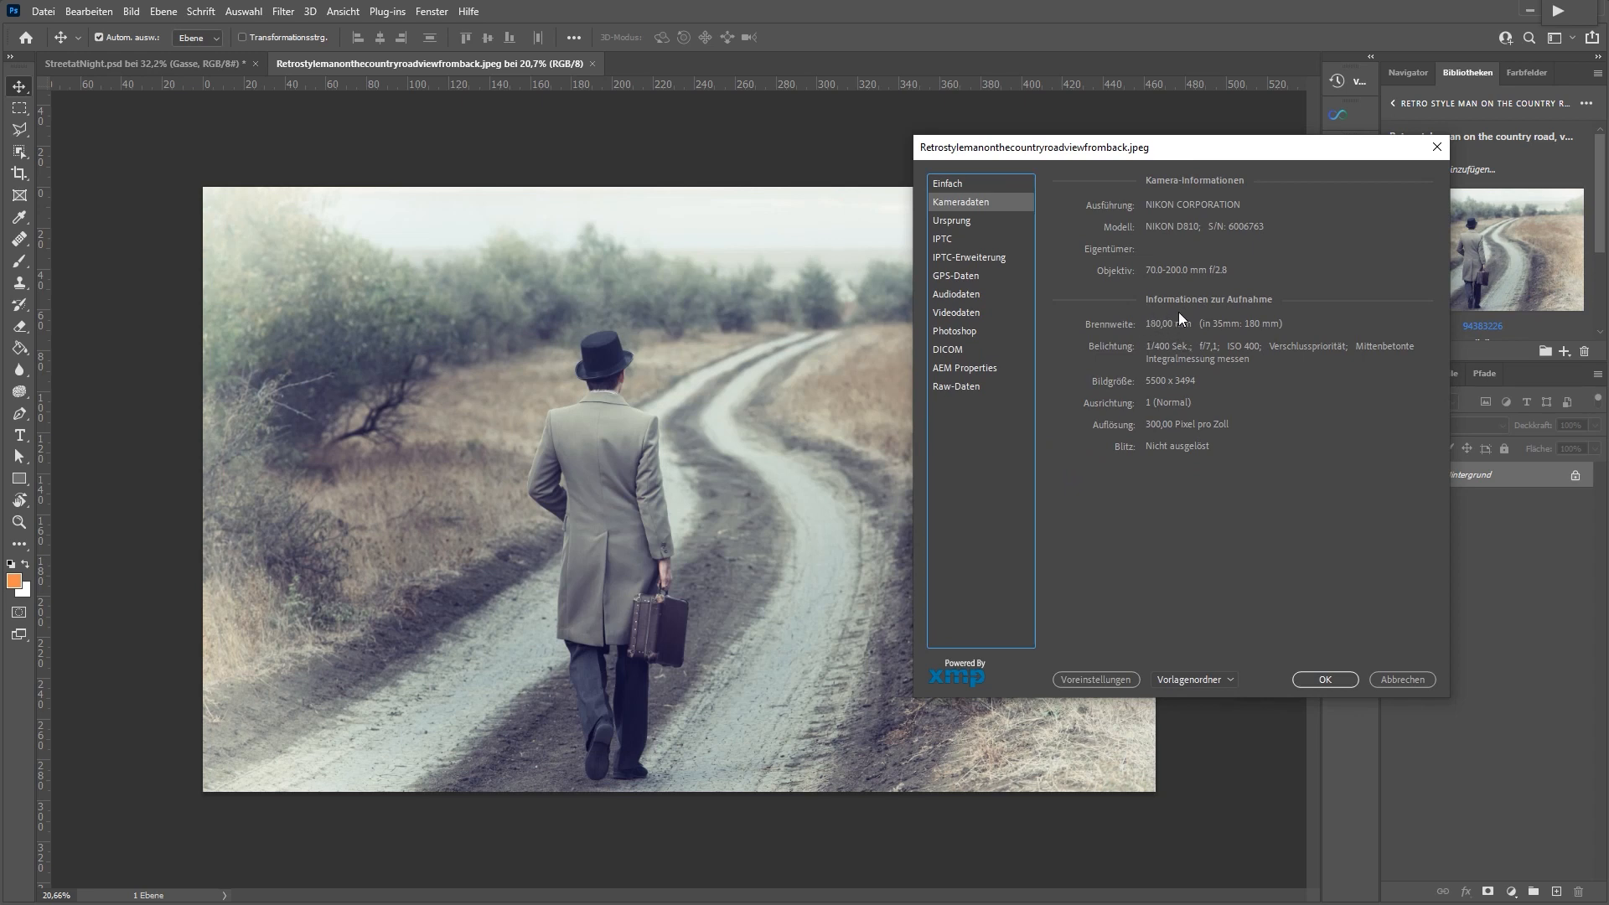
{"action": "left_click", "coordinate": [1411, 681]}
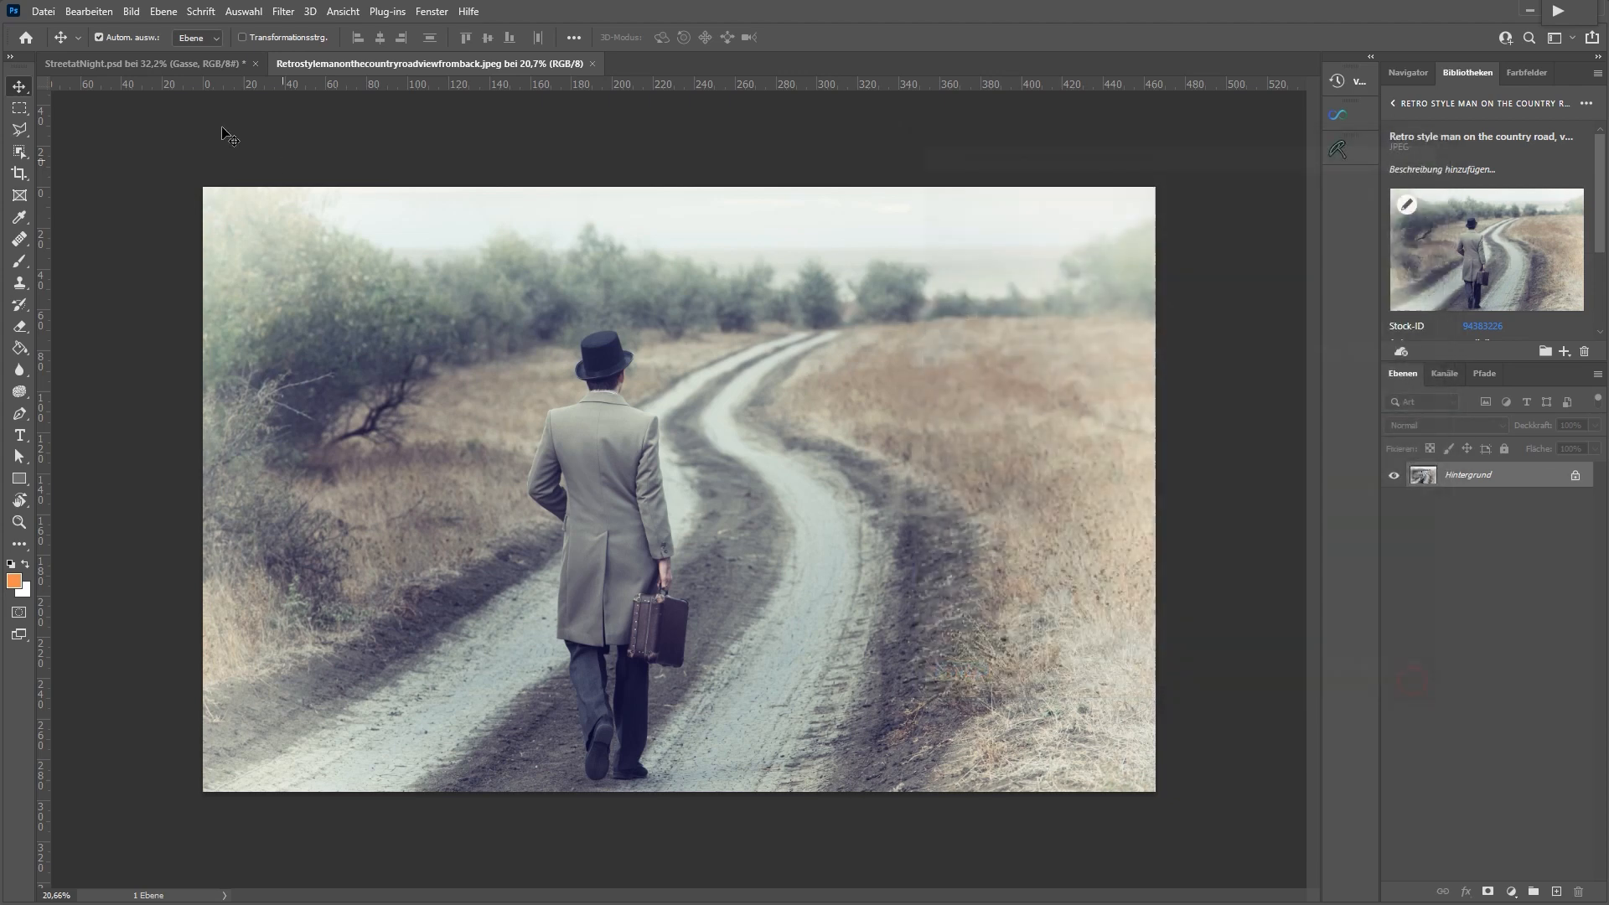
Check the camera data of StreetatNight.psd and compare its scene with the country road photo
{"action": "left_click", "coordinate": [135, 66]}
{"action": "left_click", "coordinate": [43, 11]}
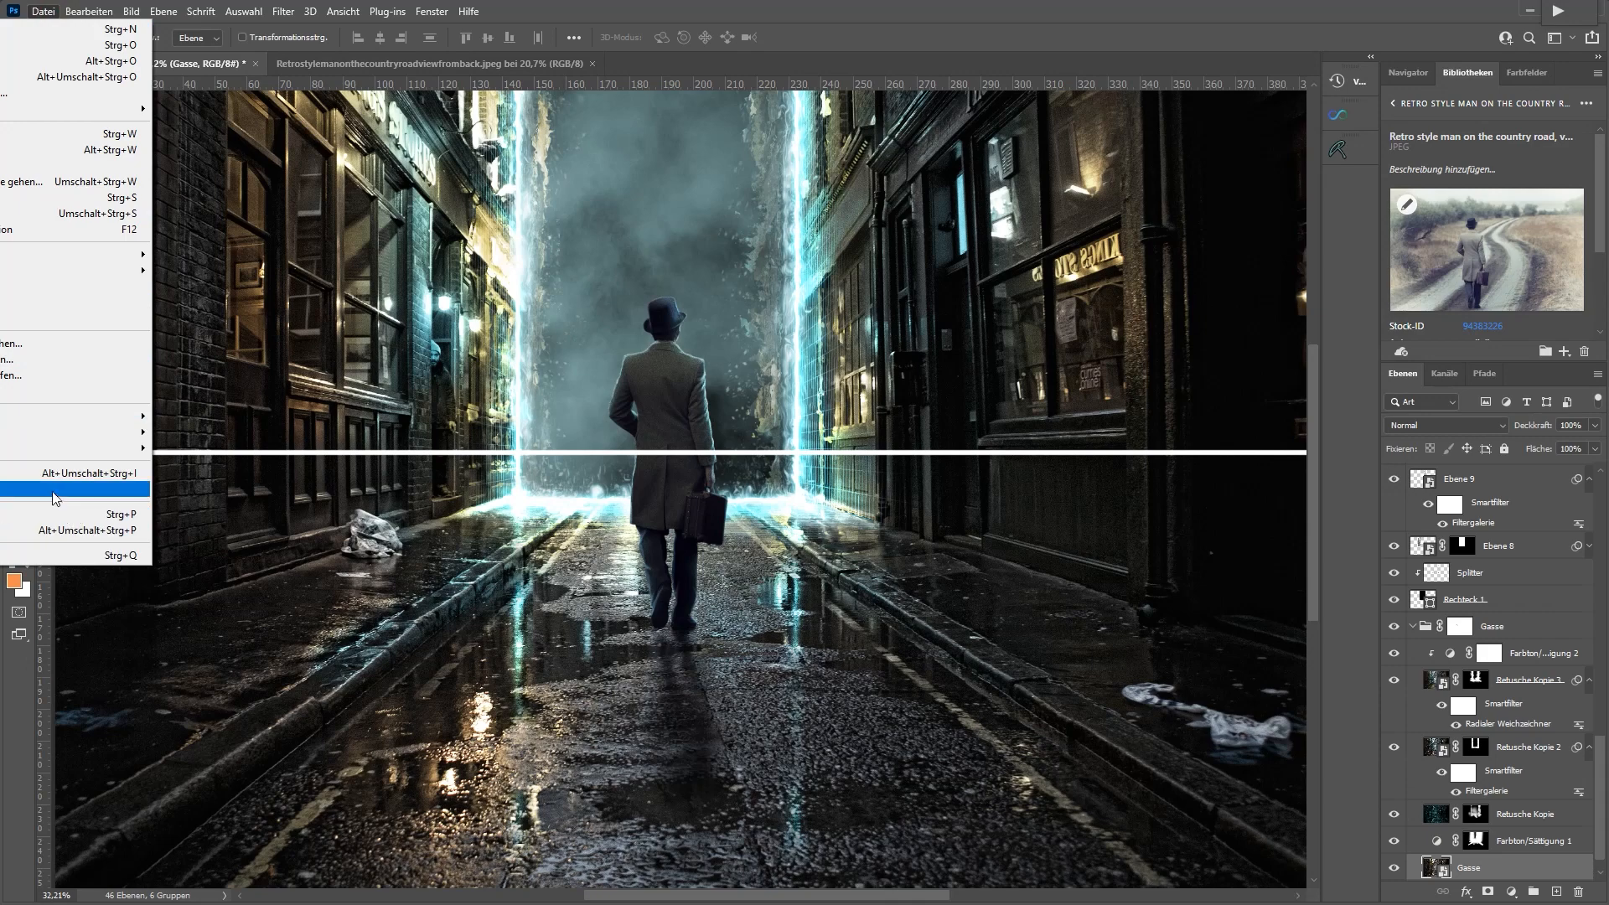
{"action": "left_click", "coordinate": [120, 473]}
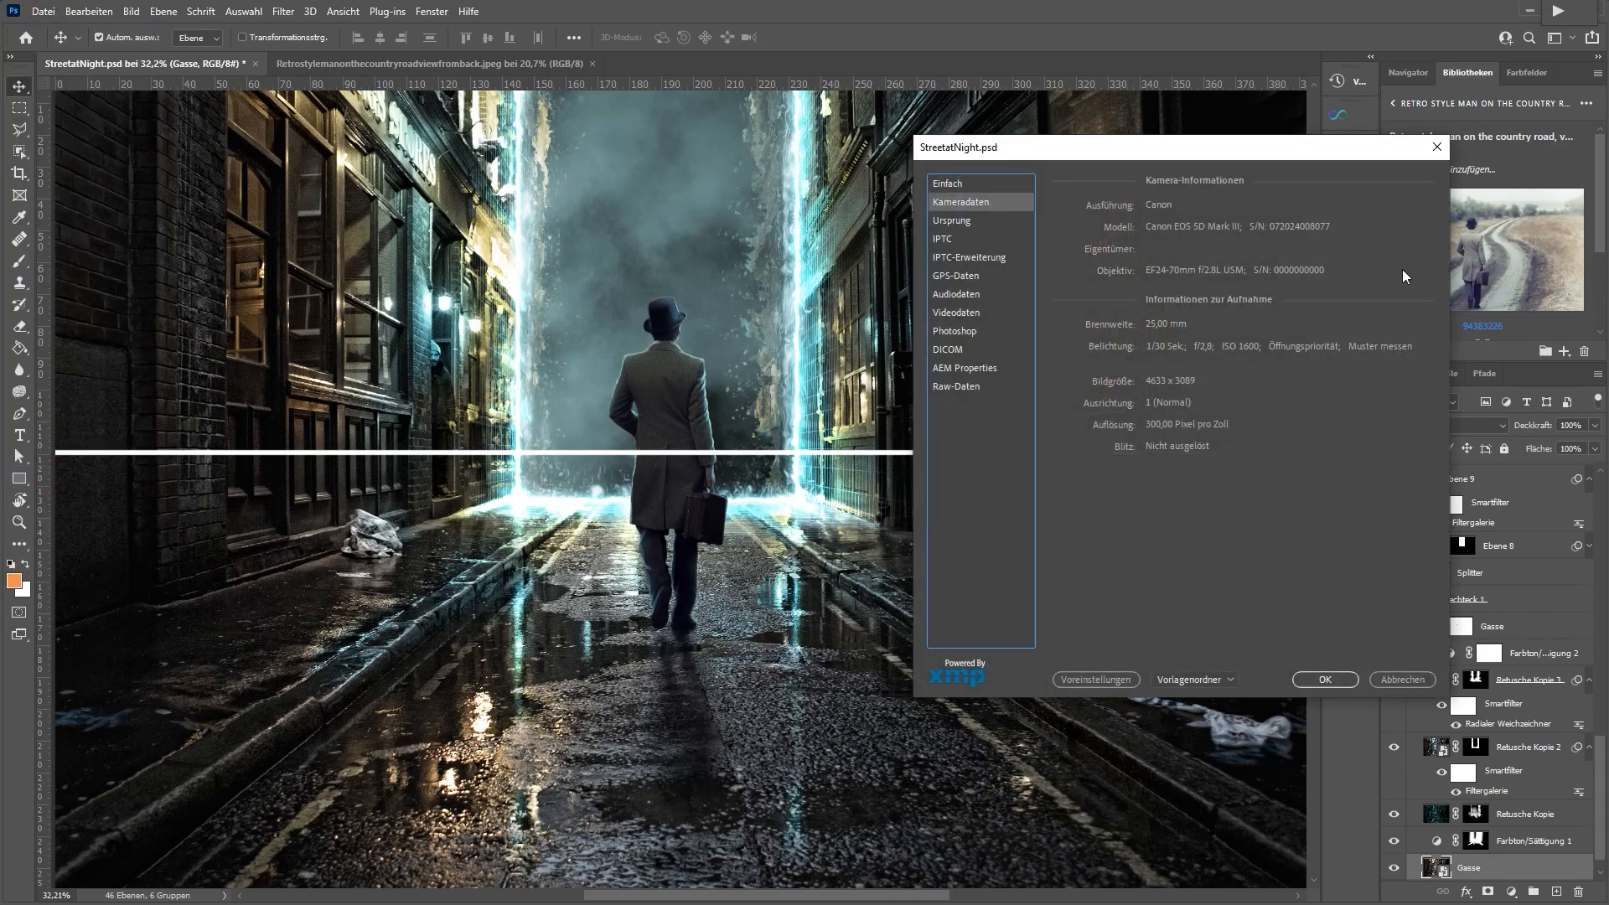
{"action": "left_click", "coordinate": [1430, 148]}
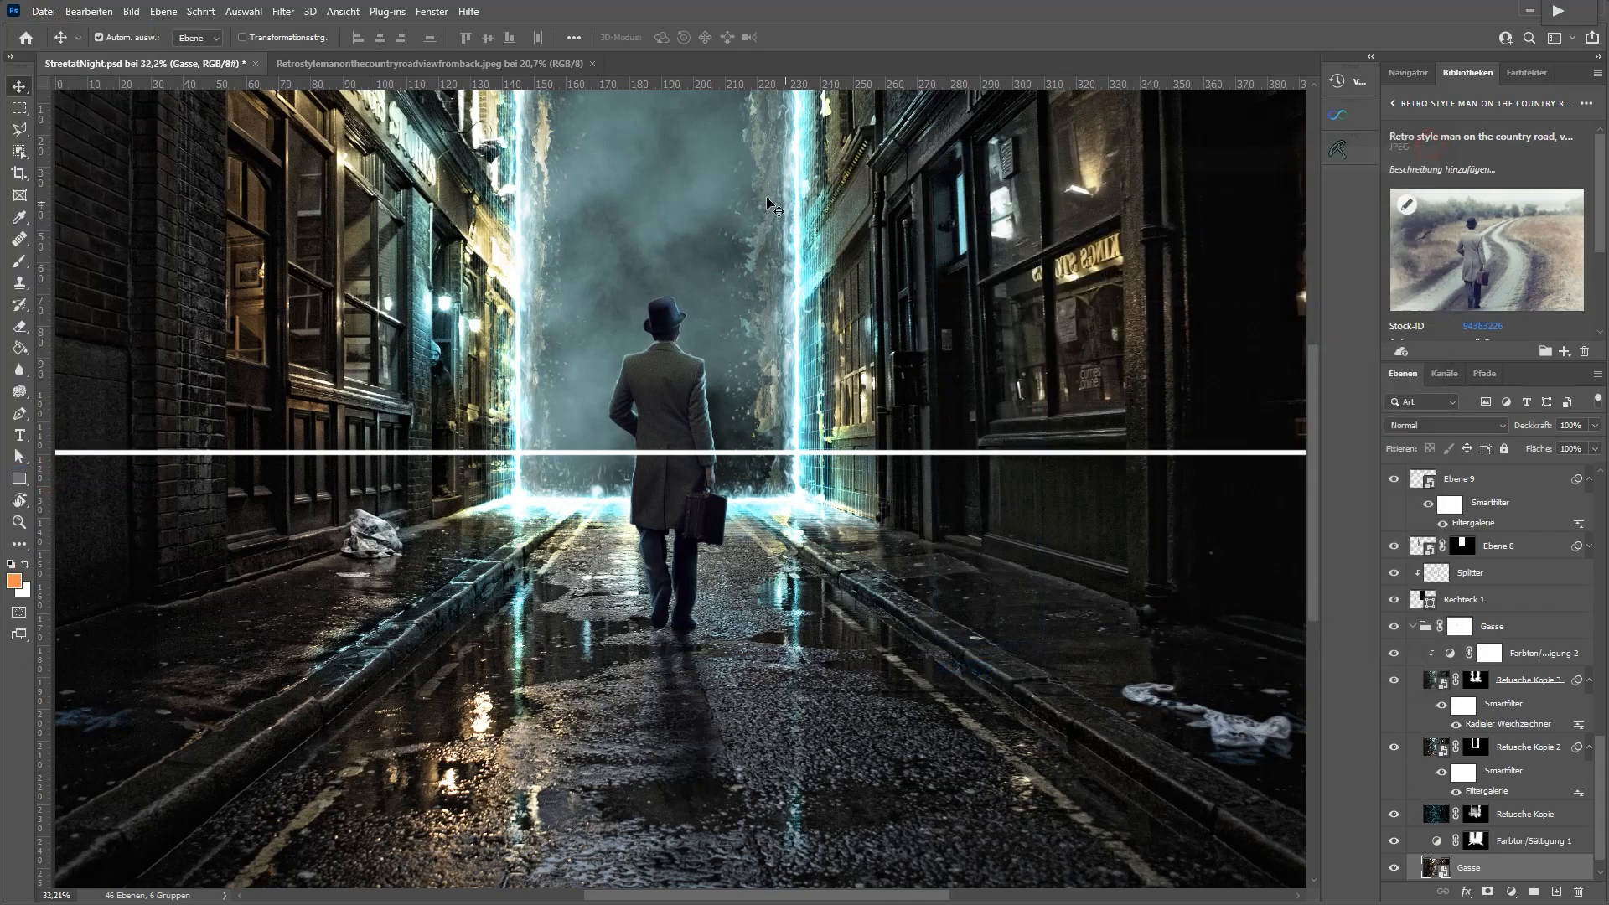
{"action": "left_click", "coordinate": [417, 63]}
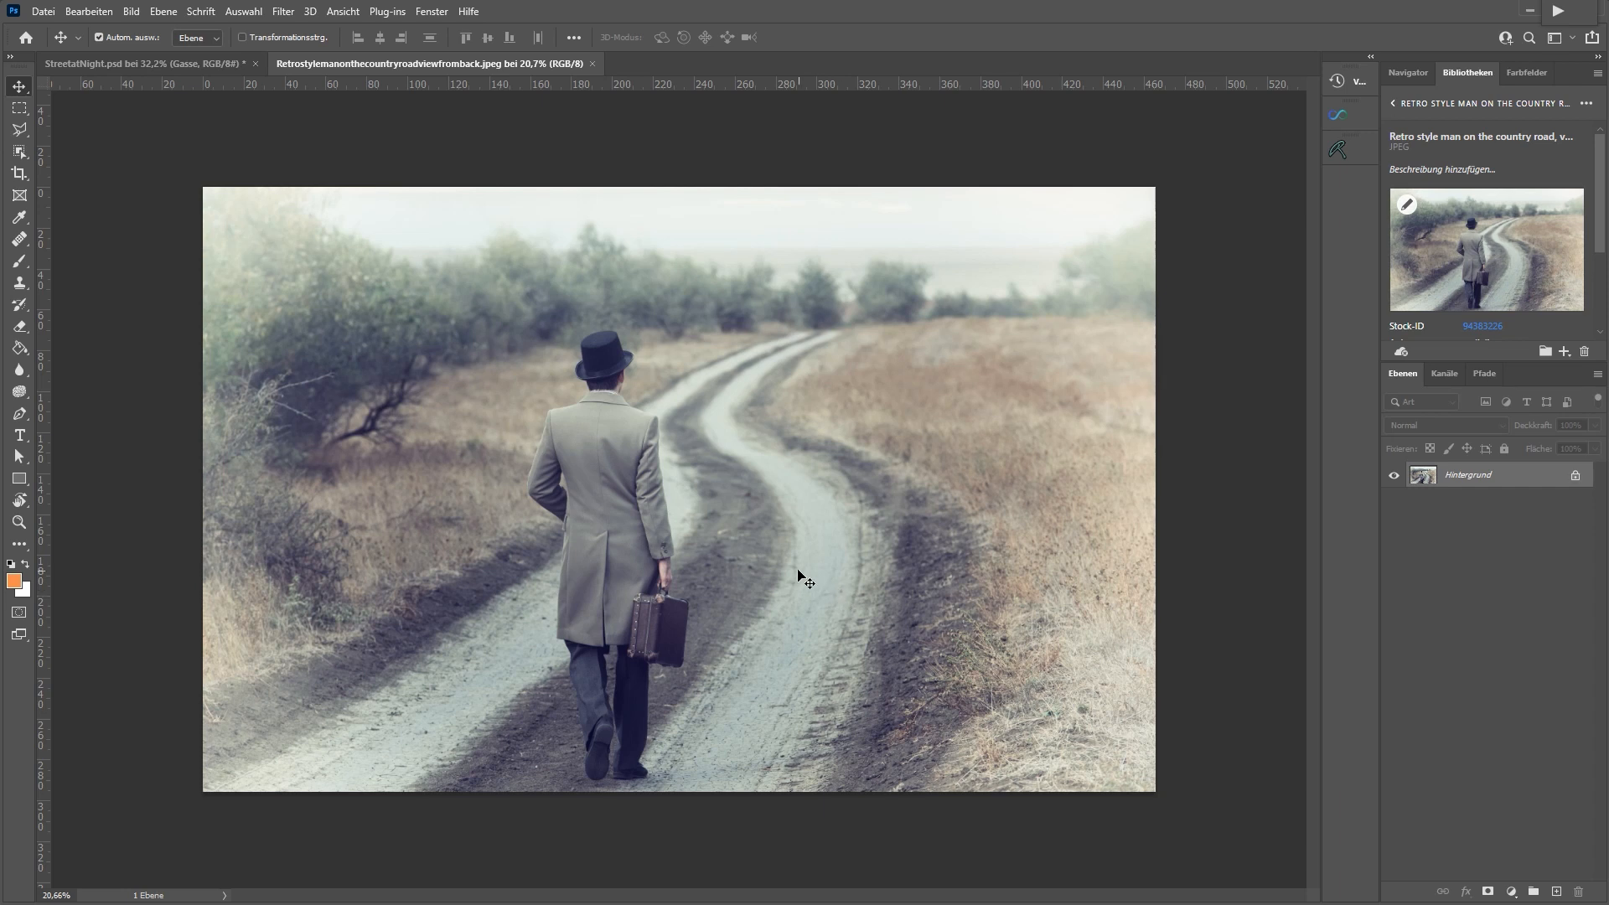
{"action": "left_click", "coordinate": [143, 70]}
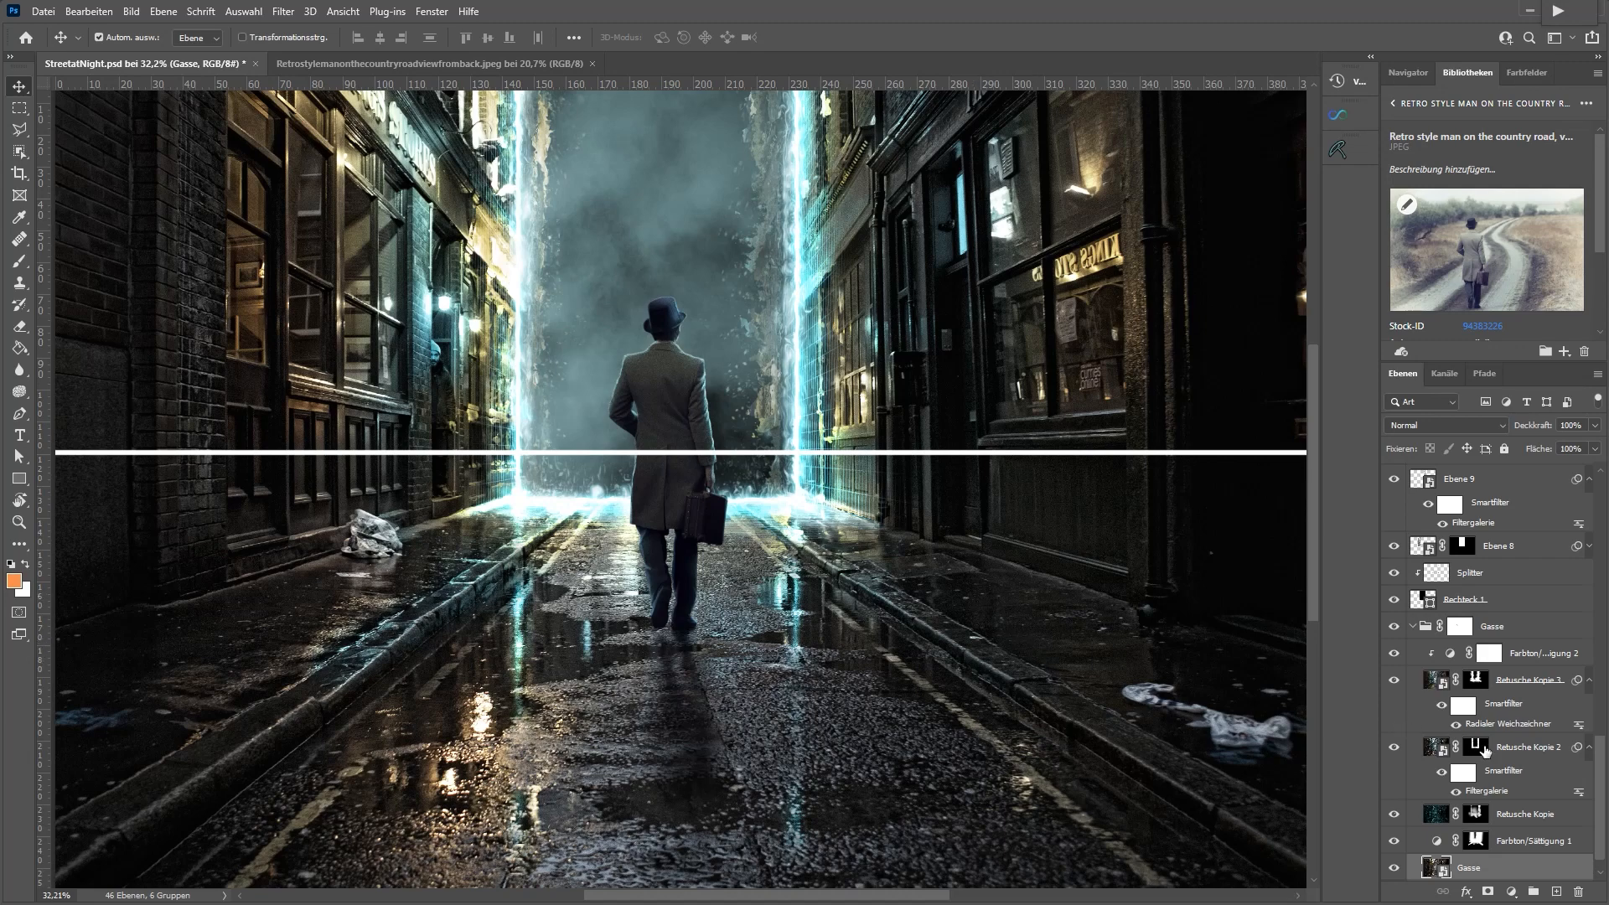
Create a new layer group directly above the Farbton/Sättigung 1 adjustment inside the Gasse group
{"action": "left_click", "coordinate": [1520, 741]}
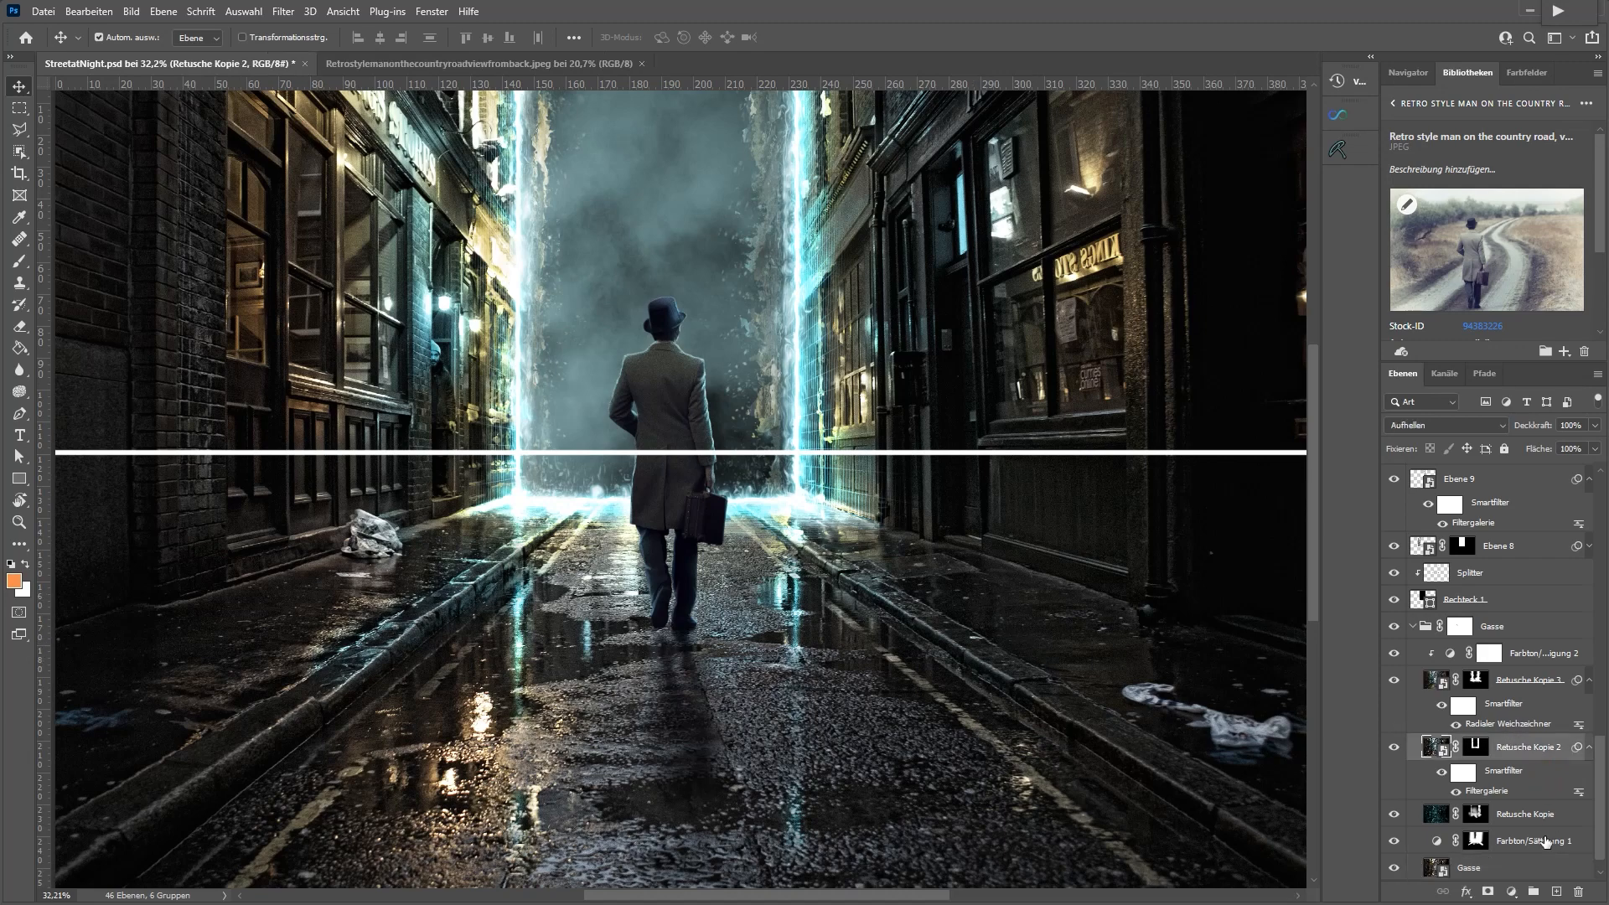
{"action": "left_click", "coordinate": [1527, 841]}
{"action": "left_click", "coordinate": [1533, 890]}
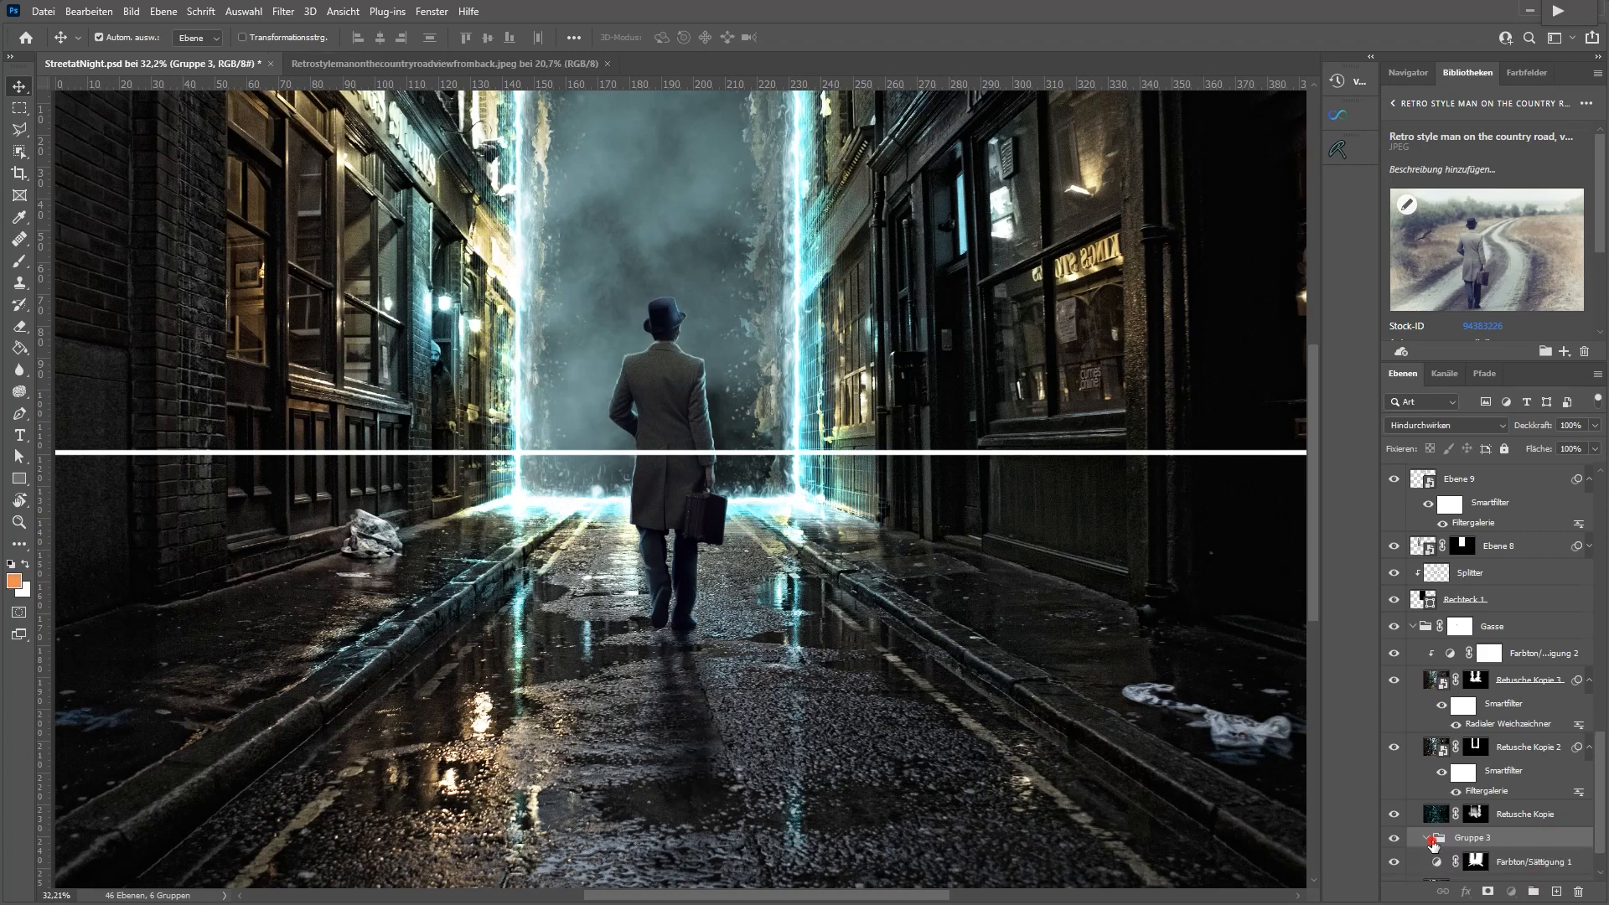
Find and expand the Mann group in the layer list and select its Mann layer
{"action": "scroll", "coordinate": [1493, 734], "scroll_direction": "up", "scroll_amount": 2}
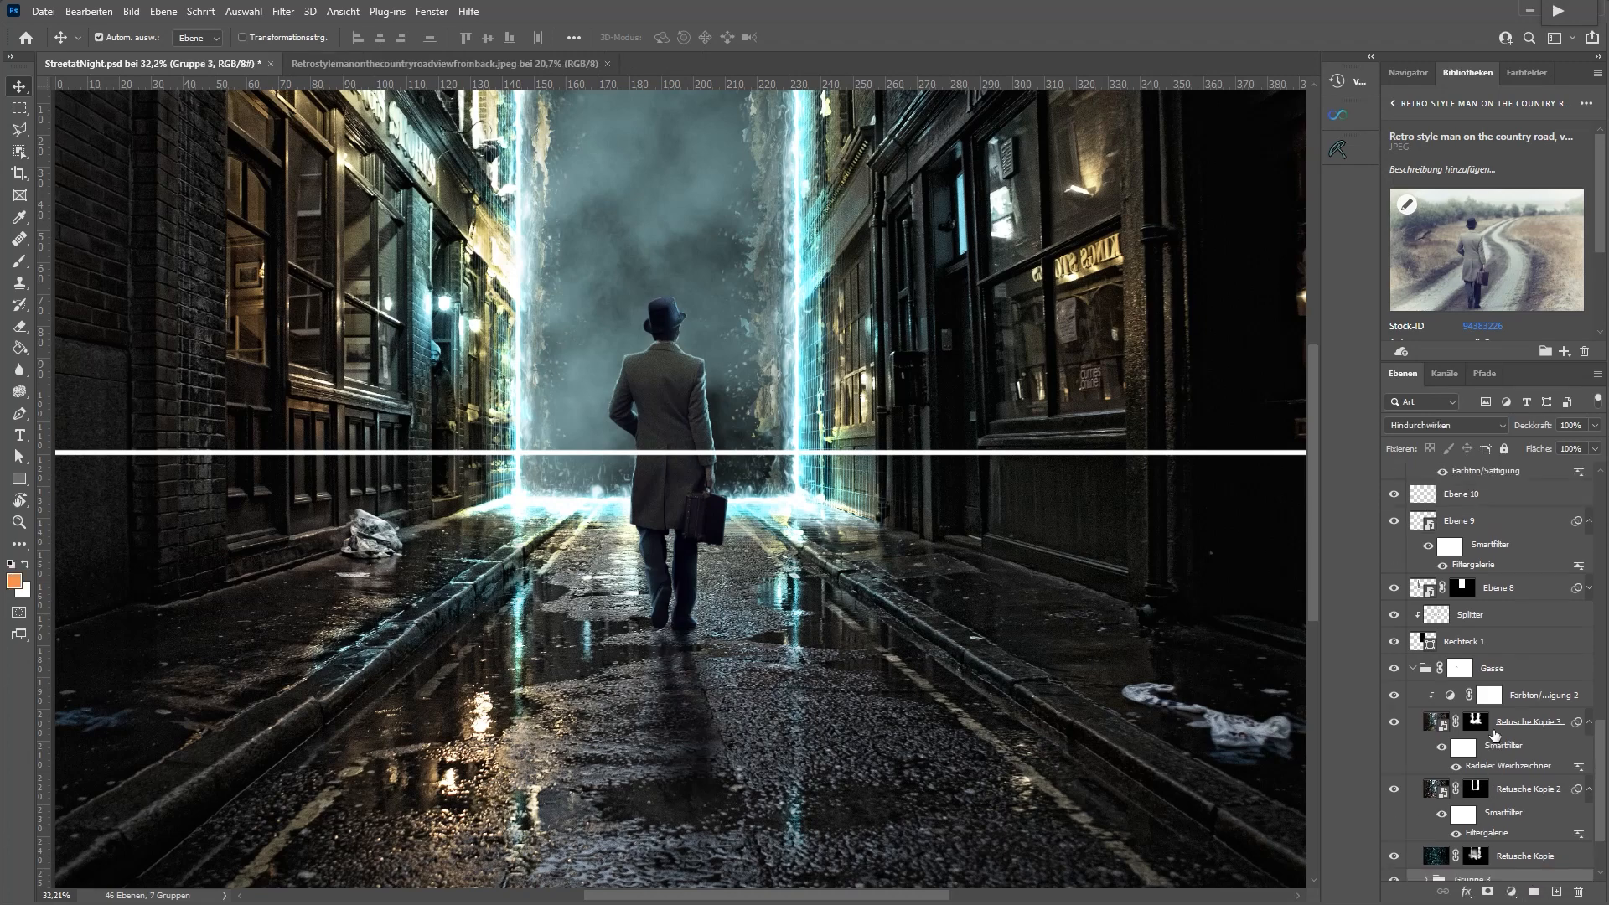
{"action": "scroll", "coordinate": [1486, 667], "scroll_direction": "up", "scroll_amount": 3}
{"action": "left_click", "coordinate": [1488, 667]}
{"action": "scroll", "coordinate": [1477, 620], "scroll_direction": "up", "scroll_amount": 8}
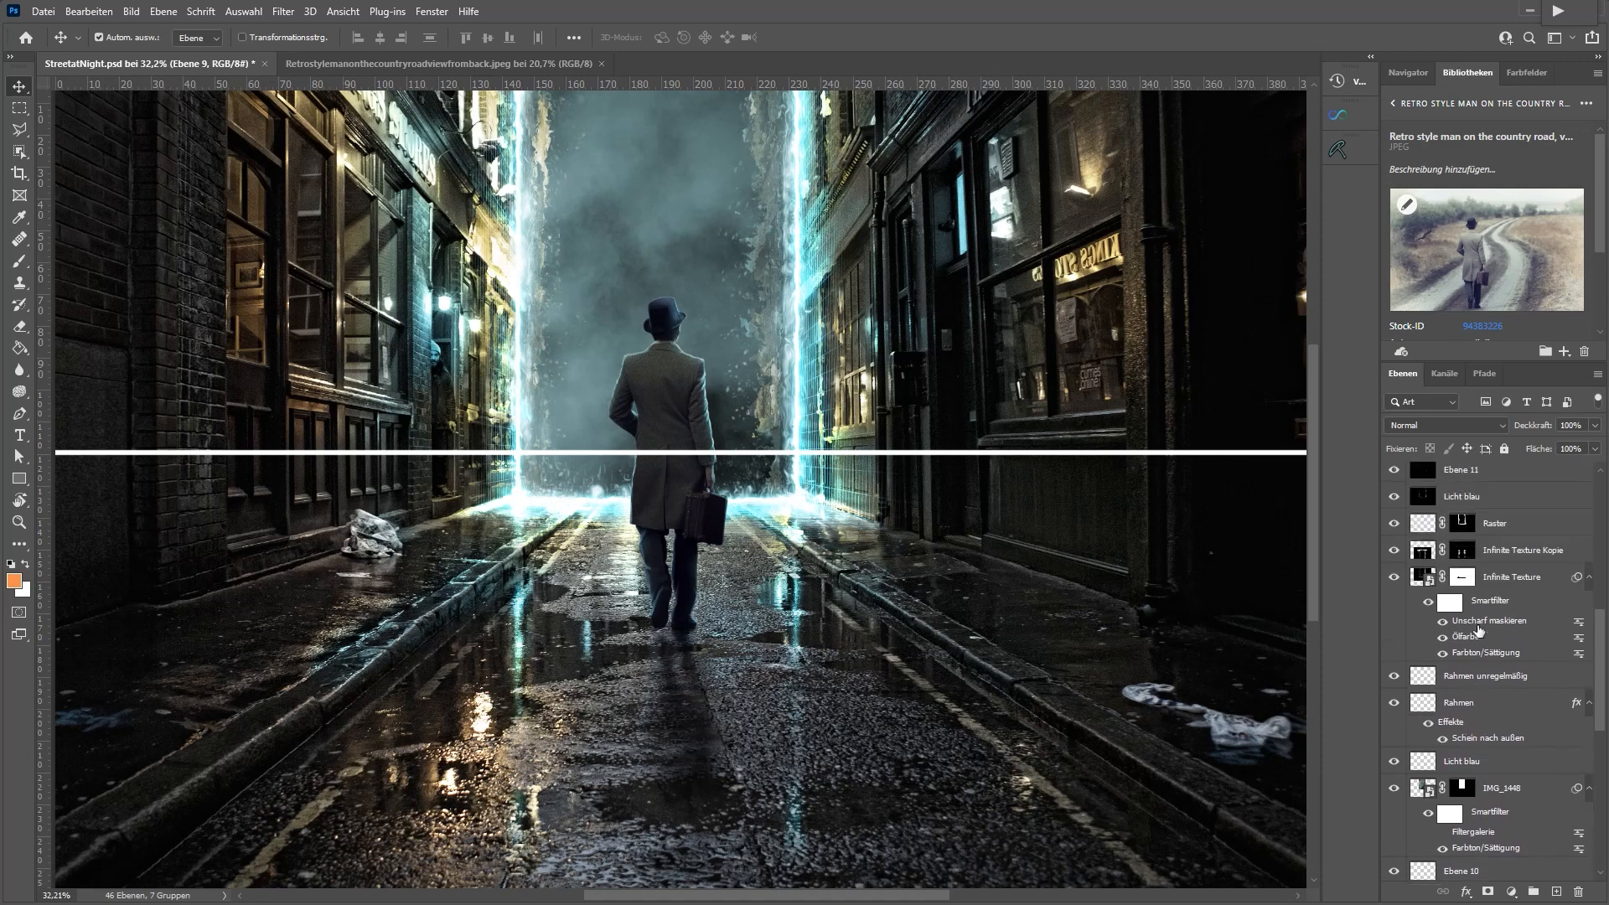
{"action": "scroll", "coordinate": [1473, 675], "scroll_direction": "up", "scroll_amount": 3}
{"action": "left_click", "coordinate": [1471, 664]}
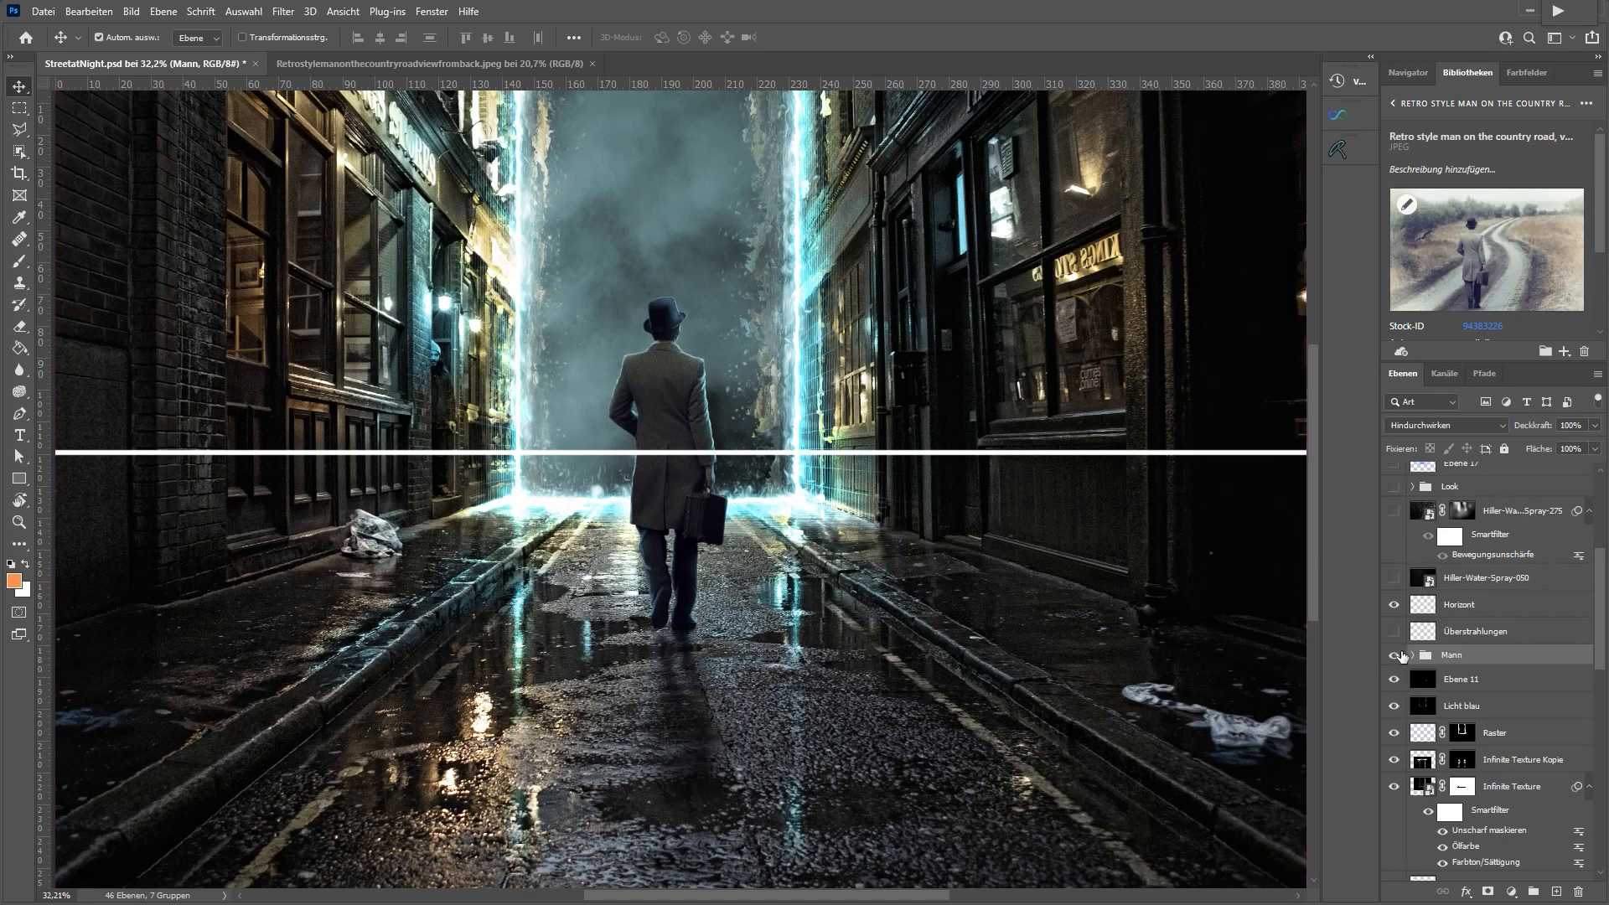
{"action": "left_click", "coordinate": [1413, 655]}
{"action": "scroll", "coordinate": [1471, 610], "scroll_direction": "down", "scroll_amount": 2}
{"action": "left_click", "coordinate": [1519, 762]}
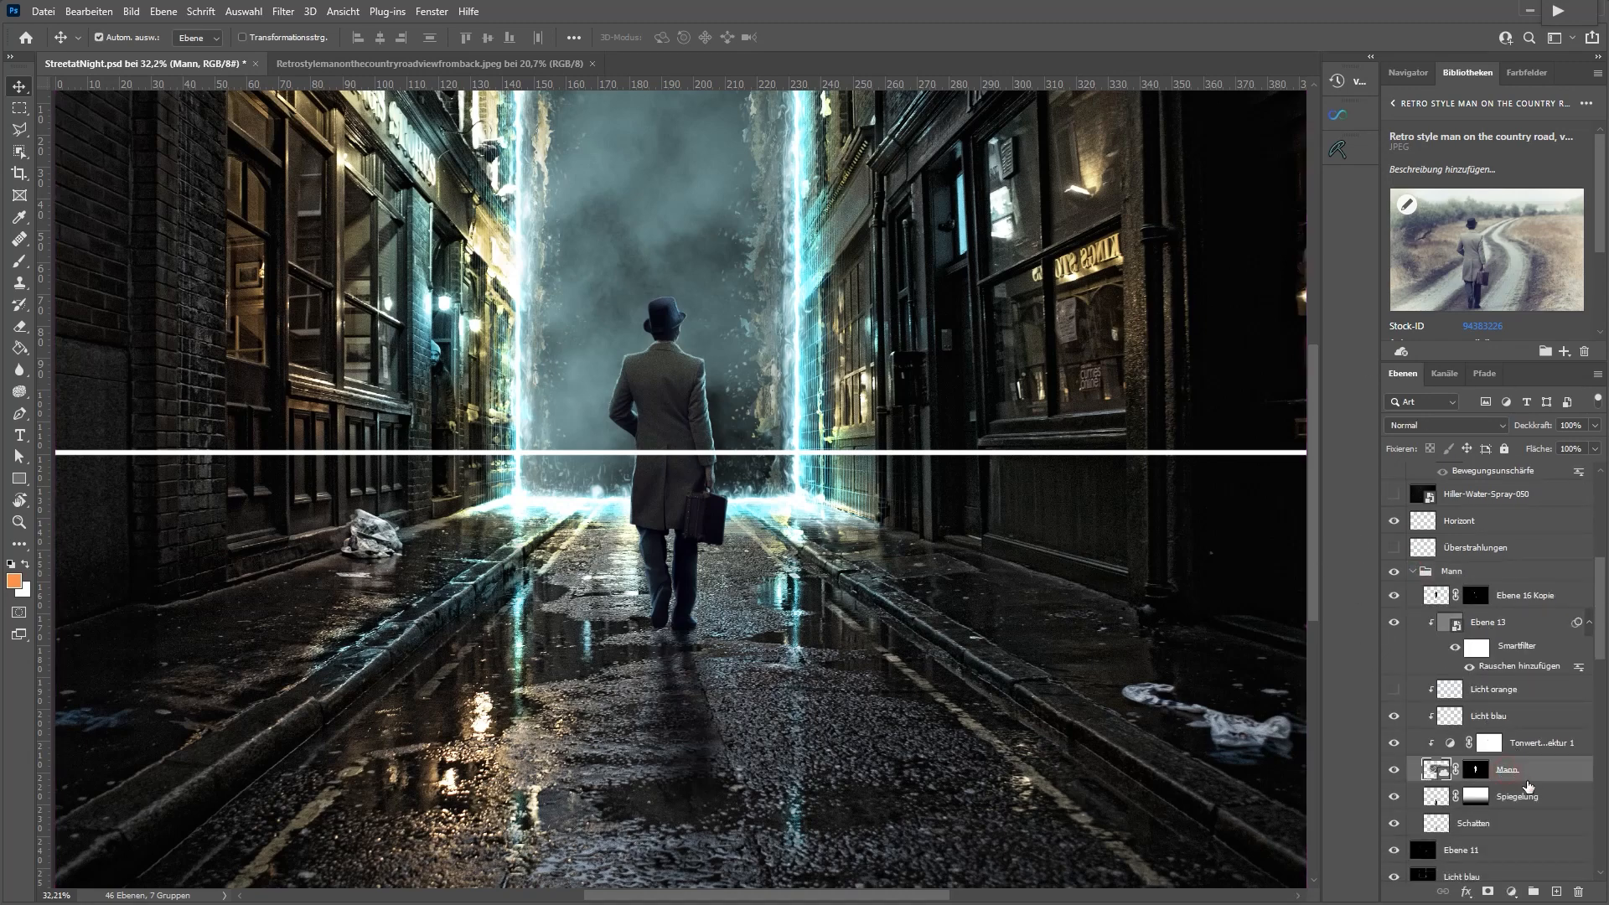
Hide the lighting and adjustment layers above the Mann layer and briefly disable its mask to view the uncropped photo
{"action": "left_click_drag", "start_coordinate": [1393, 742], "coordinate": [1394, 578]}
{"action": "left_click", "coordinate": [1395, 578]}
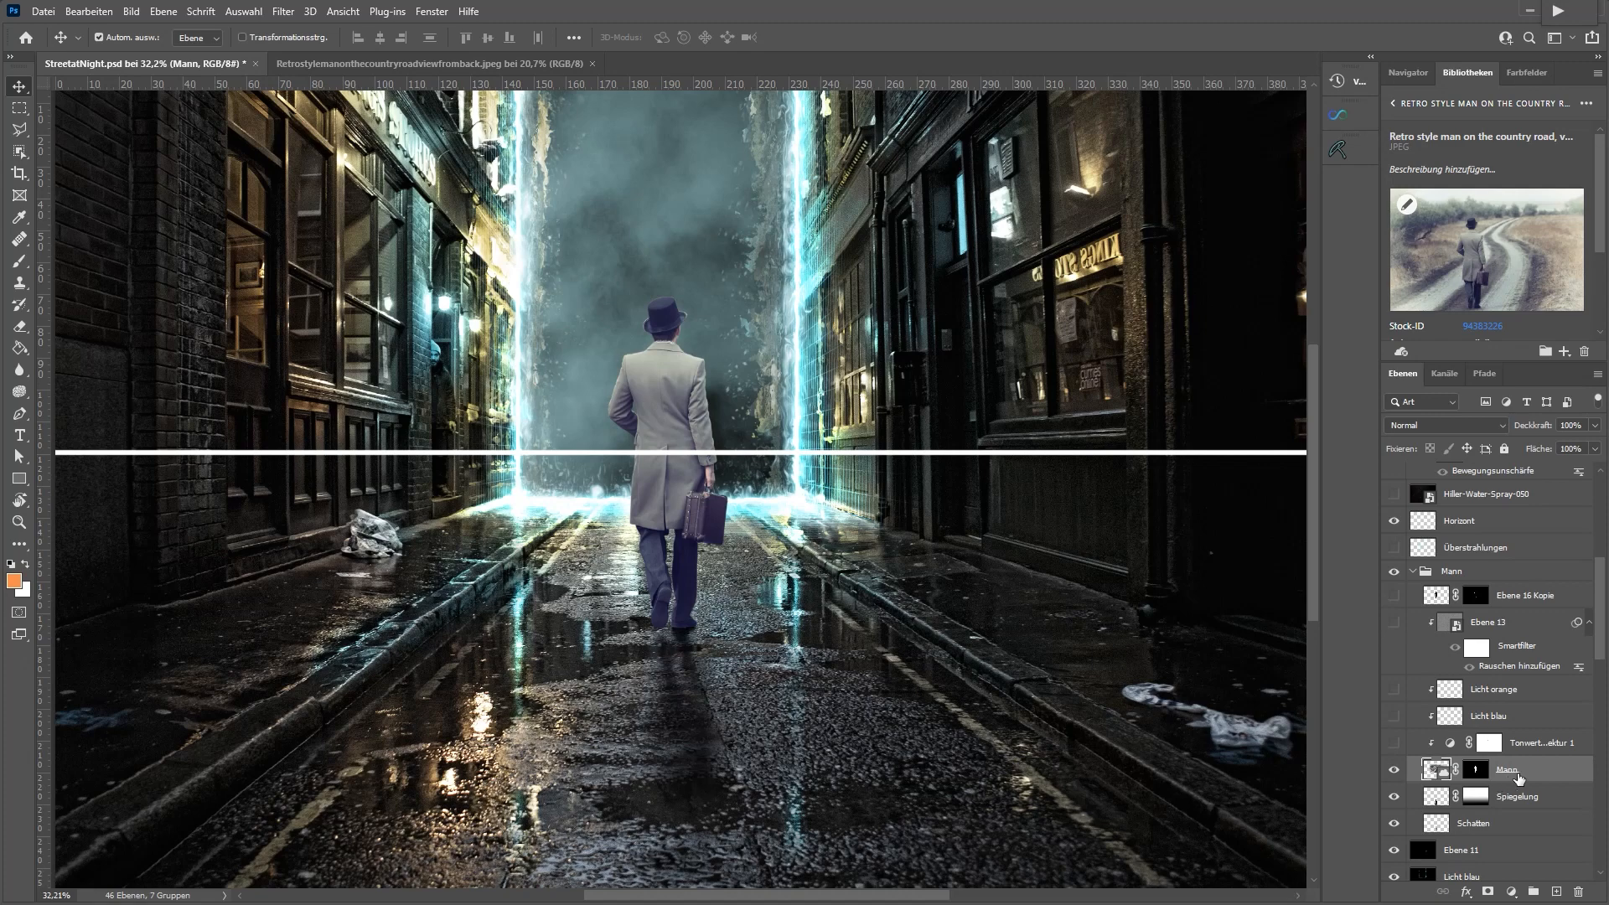
{"action": "left_click", "coordinate": [1476, 771], "text": "shift"}
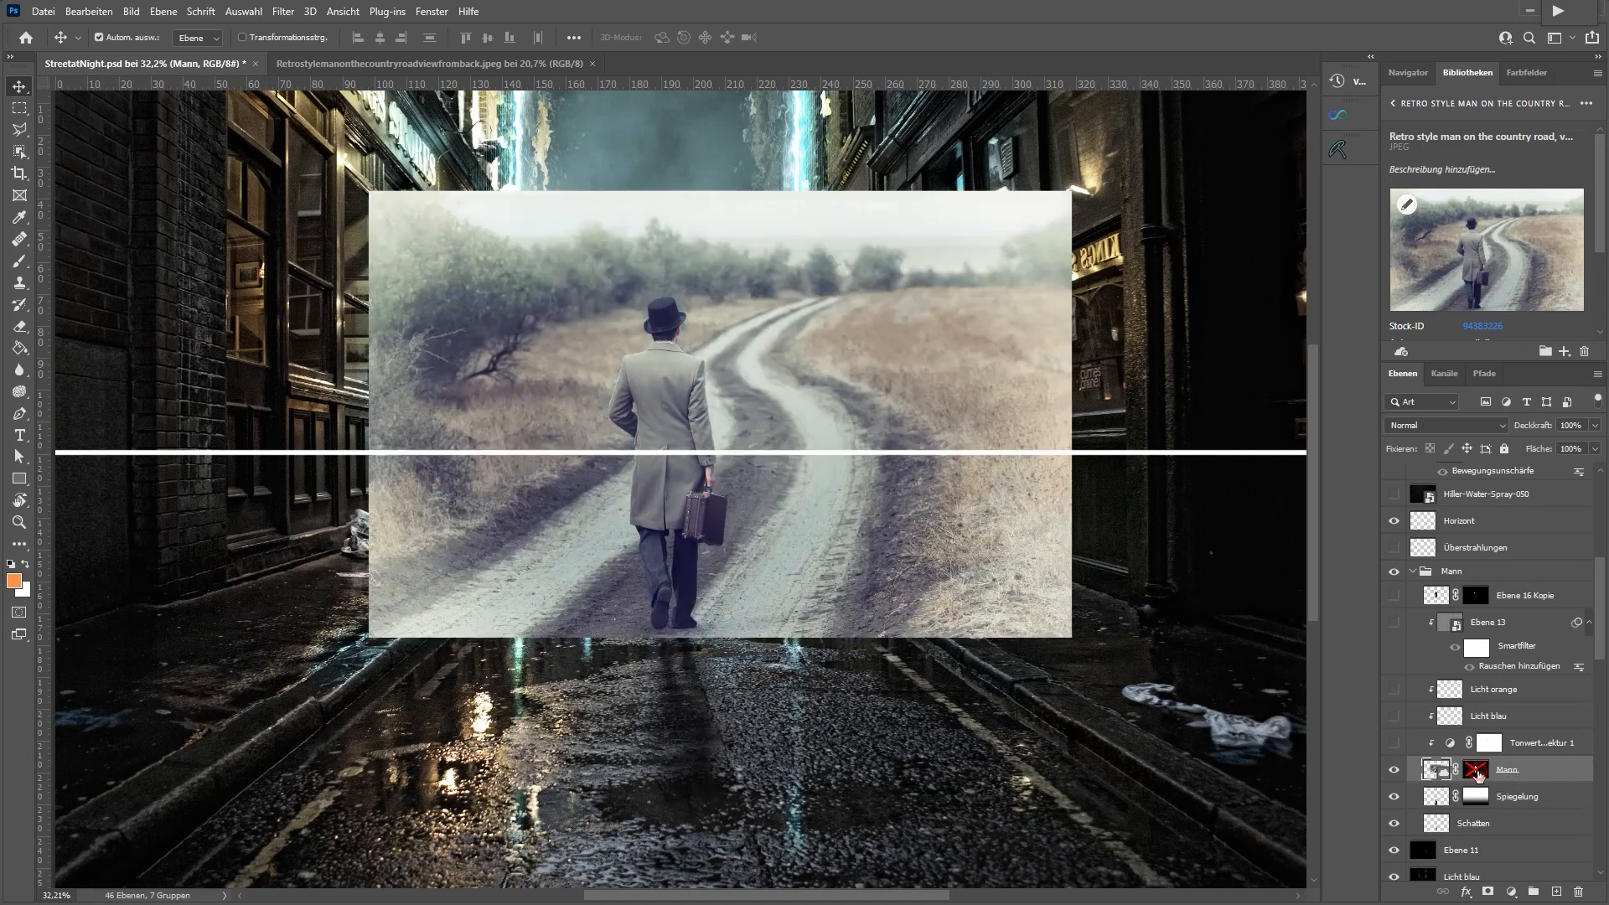
{"action": "left_click", "coordinate": [1476, 771], "text": "shift"}
Try shrinking the man with Free Transform to about 66.5% and placing him floating above the horizon line
{"action": "key", "text": "ctrl+t"}
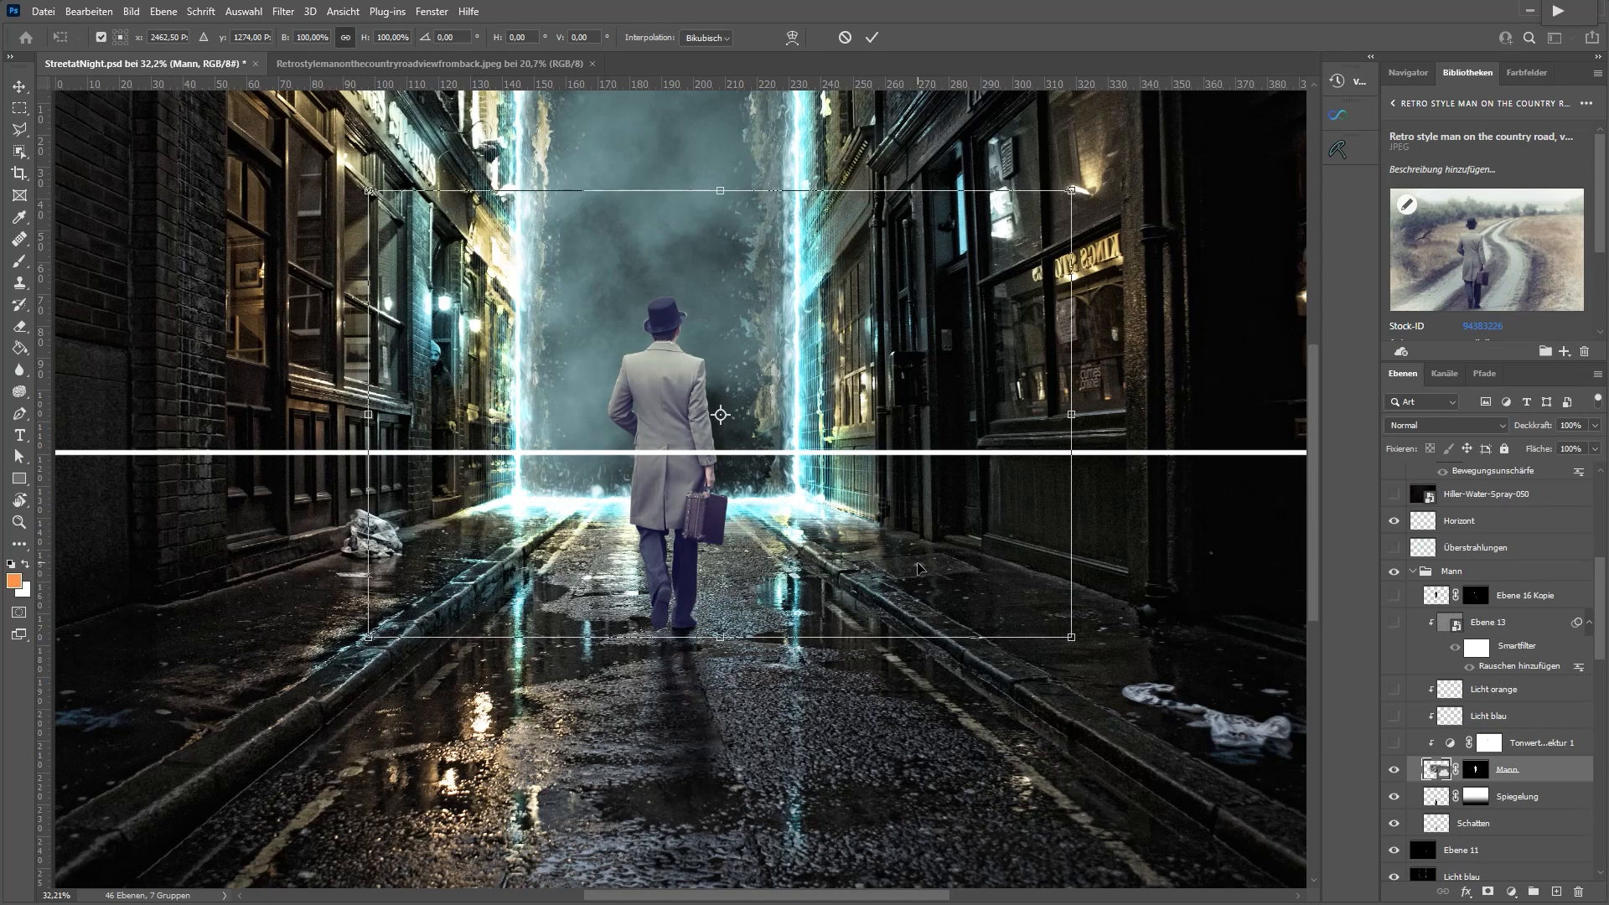
{"action": "left_click_drag", "start_coordinate": [1071, 637], "coordinate": [1040, 622]}
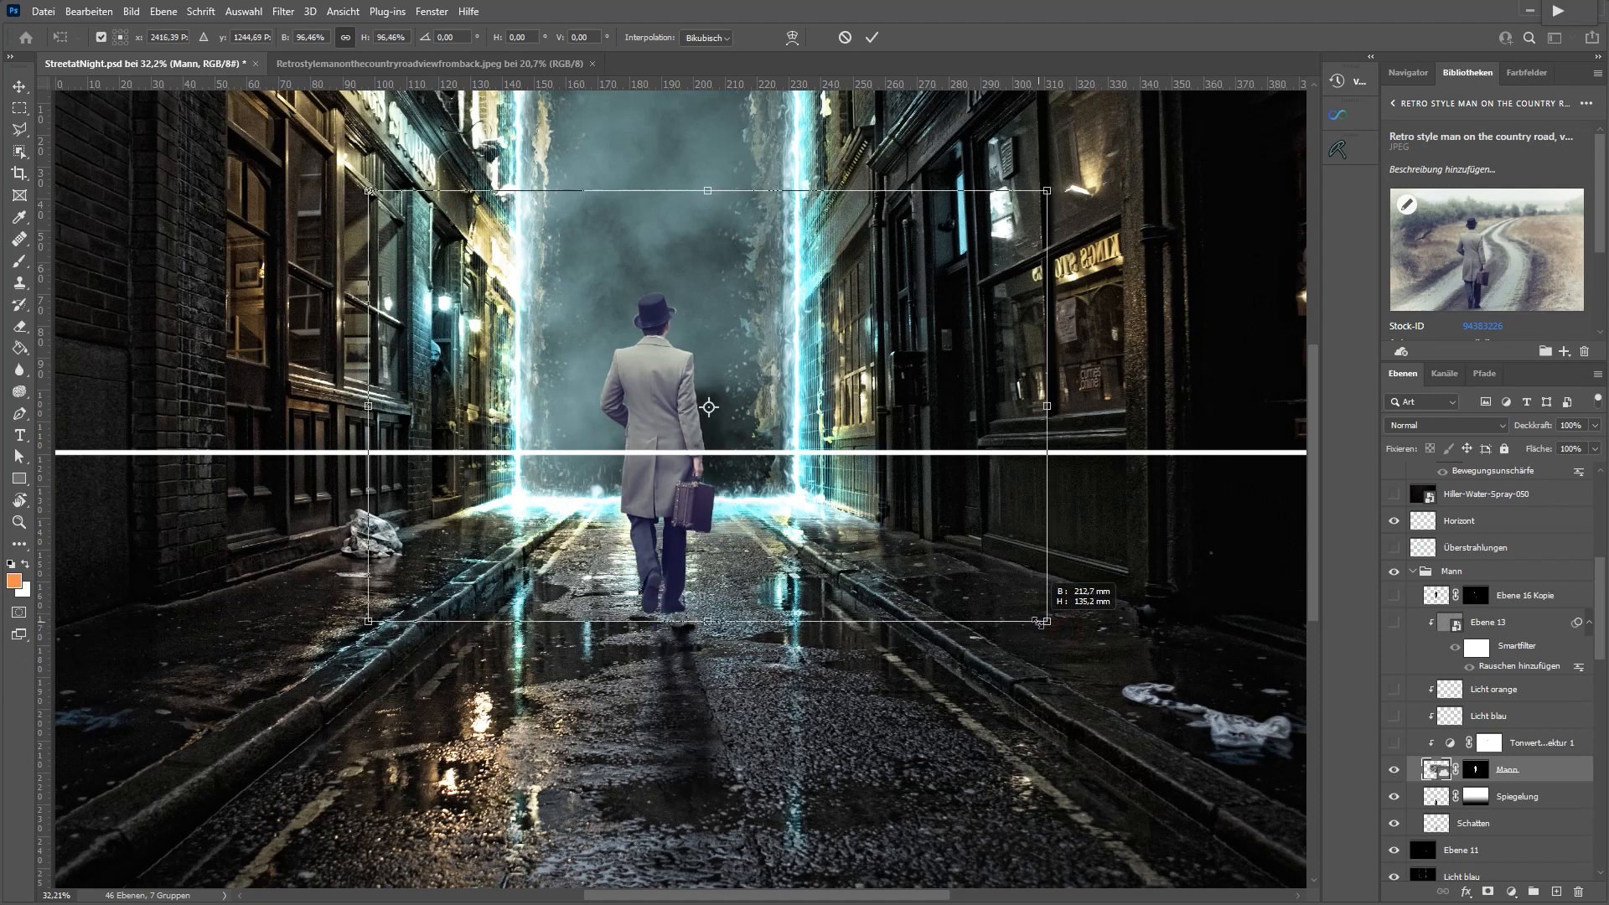
{"action": "left_click_drag", "start_coordinate": [437, 442], "coordinate": [374, 408]}
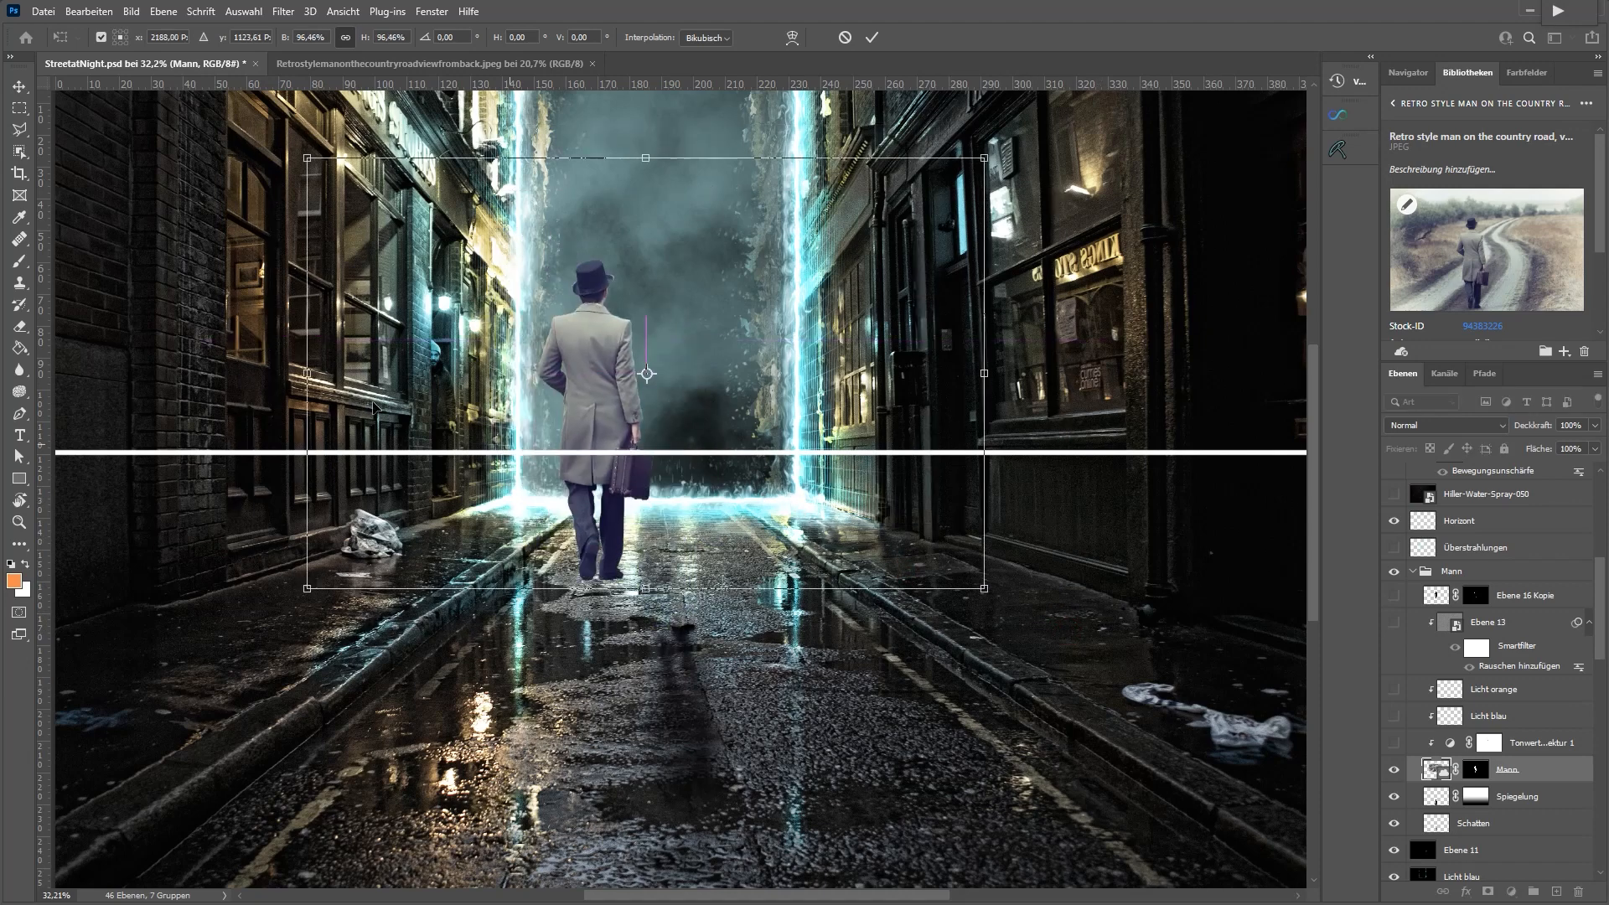
{"action": "left_click_drag", "start_coordinate": [989, 588], "coordinate": [784, 440]}
{"action": "left_click_drag", "start_coordinate": [509, 456], "coordinate": [647, 437]}
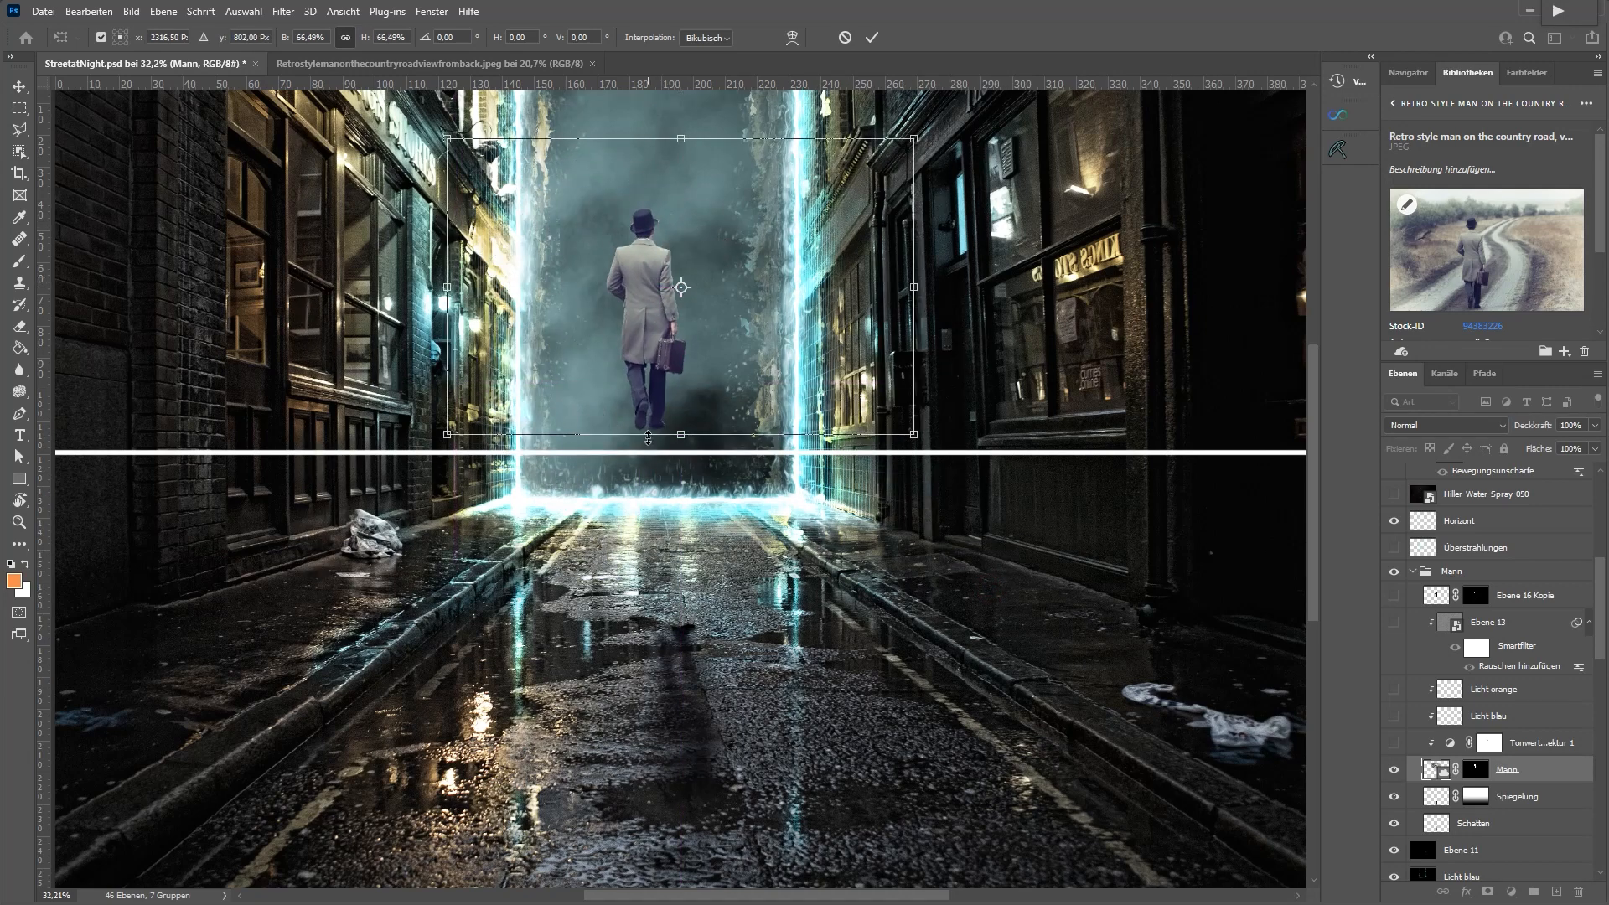
Try placing the man on the left pavement beside the portal and scaling him to about 56.5%
{"action": "left_click_drag", "start_coordinate": [647, 365], "coordinate": [497, 462]}
{"action": "scroll", "coordinate": [427, 401], "scroll_direction": "up", "scroll_amount": 1}
{"action": "scroll", "coordinate": [427, 401], "scroll_direction": "up", "scroll_amount": 1}
{"action": "left_click_drag", "start_coordinate": [842, 560], "coordinate": [826, 551]}
{"action": "left_click_drag", "start_coordinate": [538, 357], "coordinate": [496, 333]}
{"action": "left_click_drag", "start_coordinate": [866, 134], "coordinate": [821, 163]}
{"action": "left_click_drag", "start_coordinate": [485, 450], "coordinate": [519, 450]}
{"action": "left_click_drag", "start_coordinate": [856, 156], "coordinate": [811, 196]}
{"action": "left_click_drag", "start_coordinate": [580, 307], "coordinate": [587, 308]}
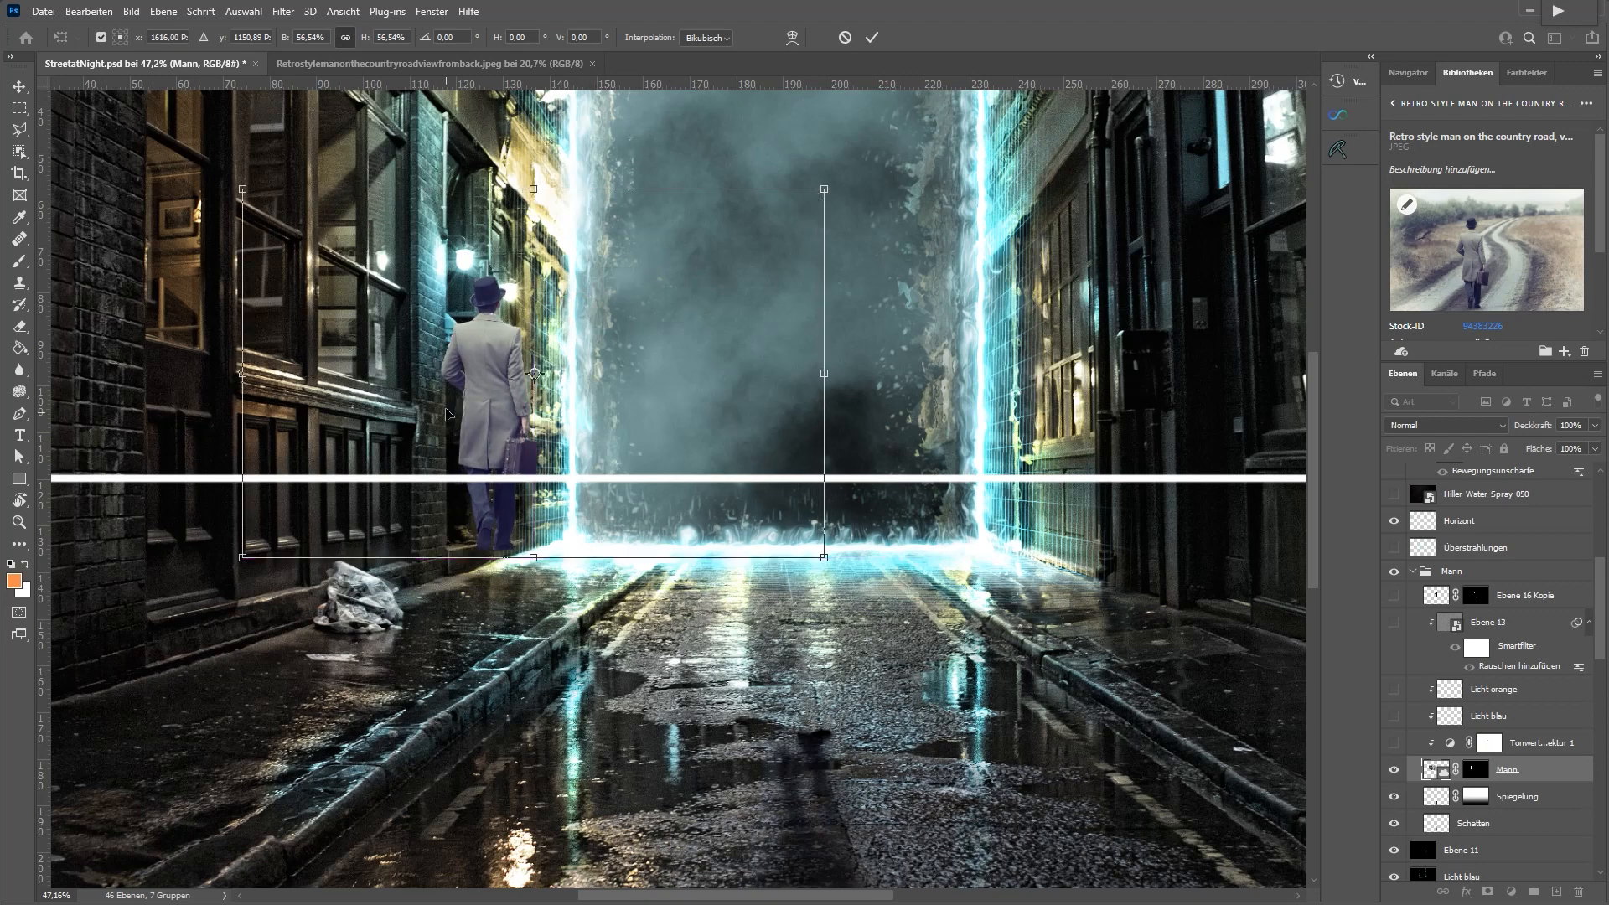
Try fitting the man on the left pavement at 54.58%, with his feet just in front of the glowing portal edge
{"action": "left_click_drag", "start_coordinate": [824, 189], "coordinate": [811, 201]}
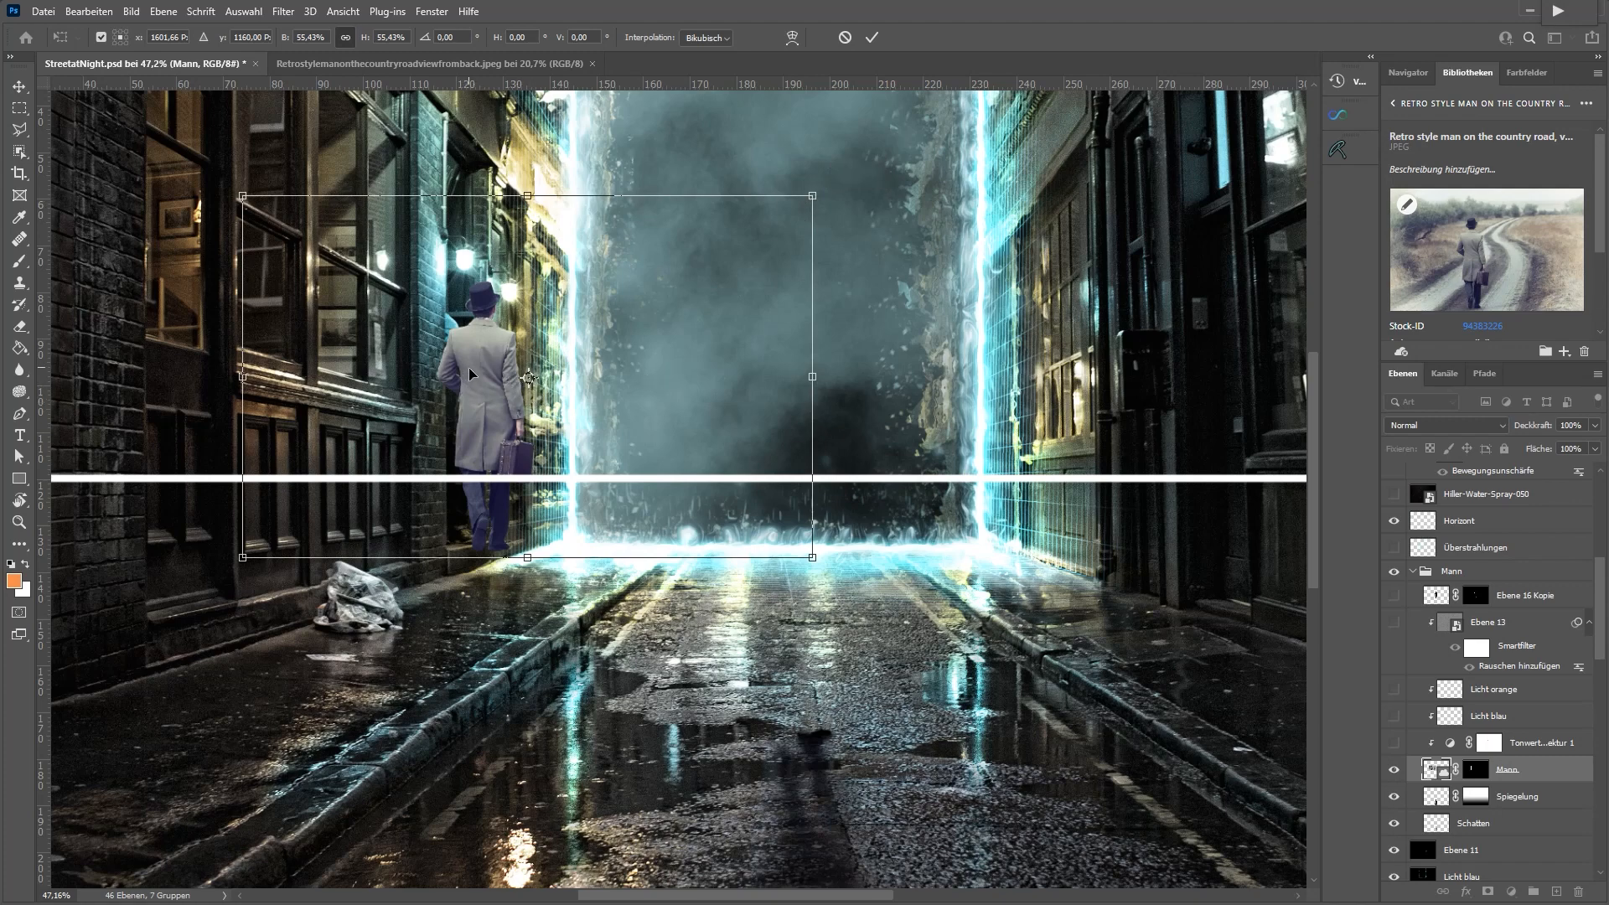
{"action": "left_click_drag", "start_coordinate": [477, 381], "coordinate": [489, 408]}
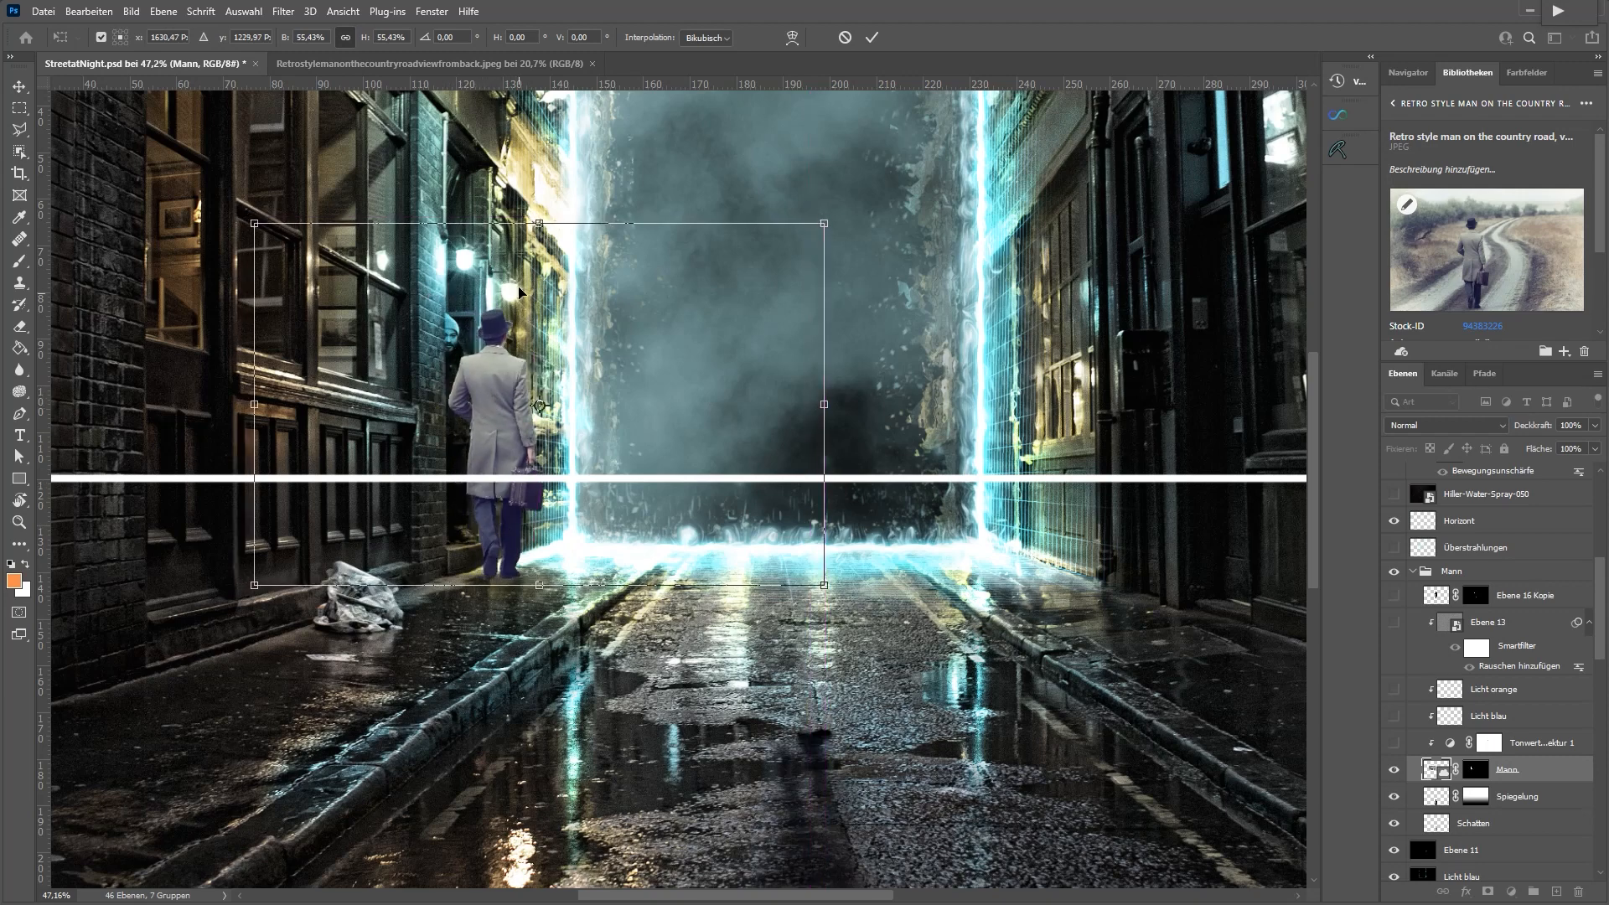
{"action": "left_click_drag", "start_coordinate": [539, 224], "coordinate": [541, 228]}
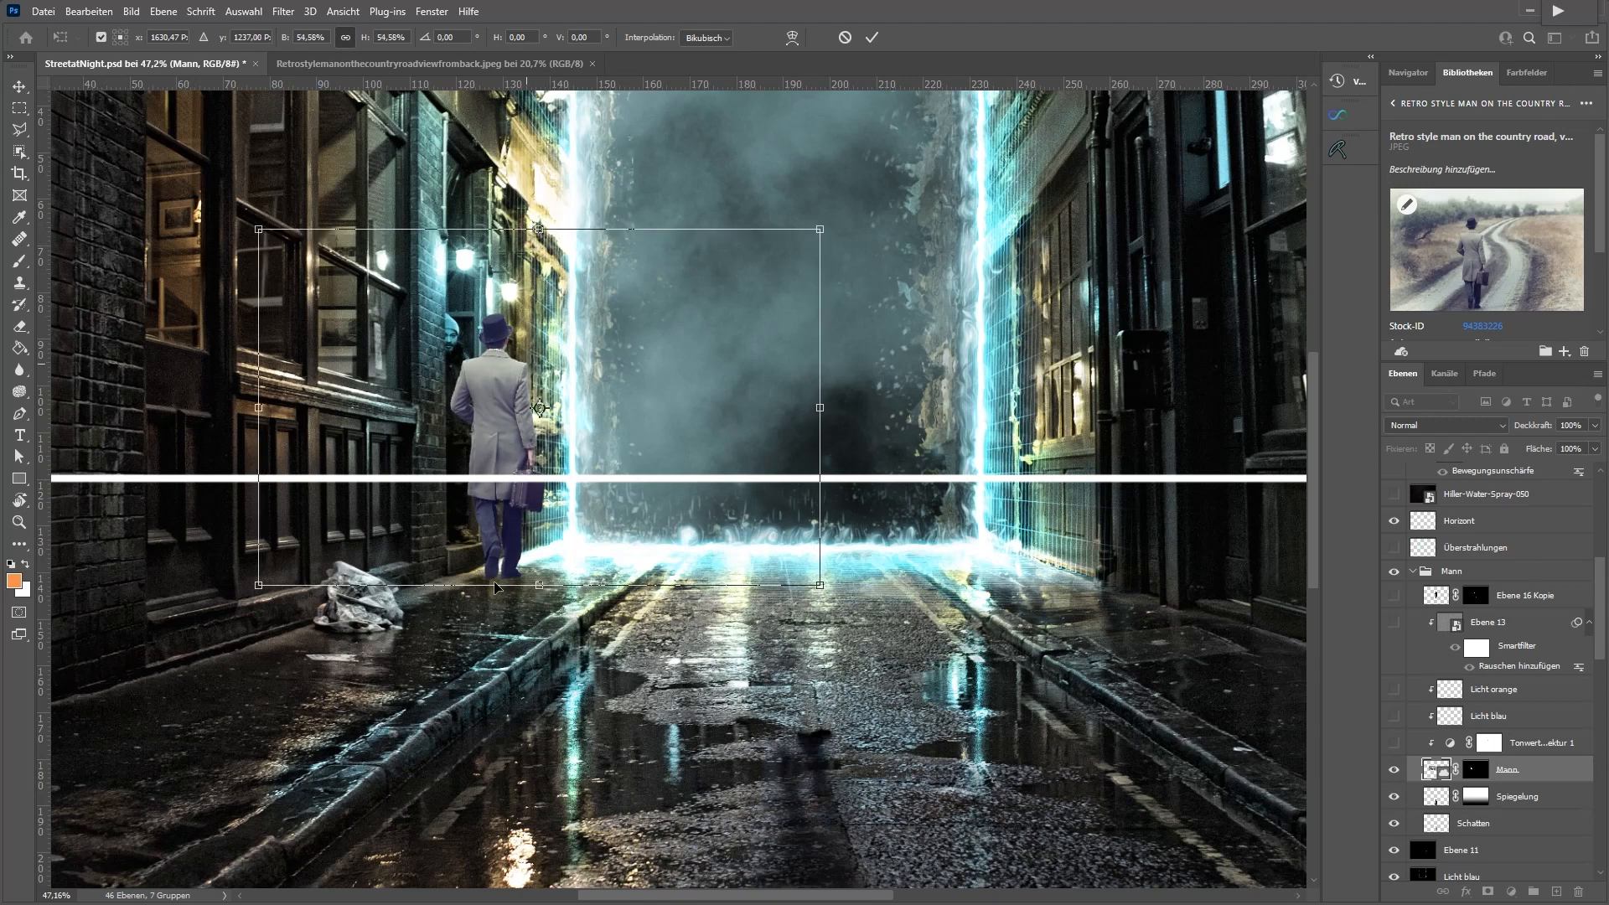
{"action": "left_click_drag", "start_coordinate": [499, 578], "coordinate": [501, 579]}
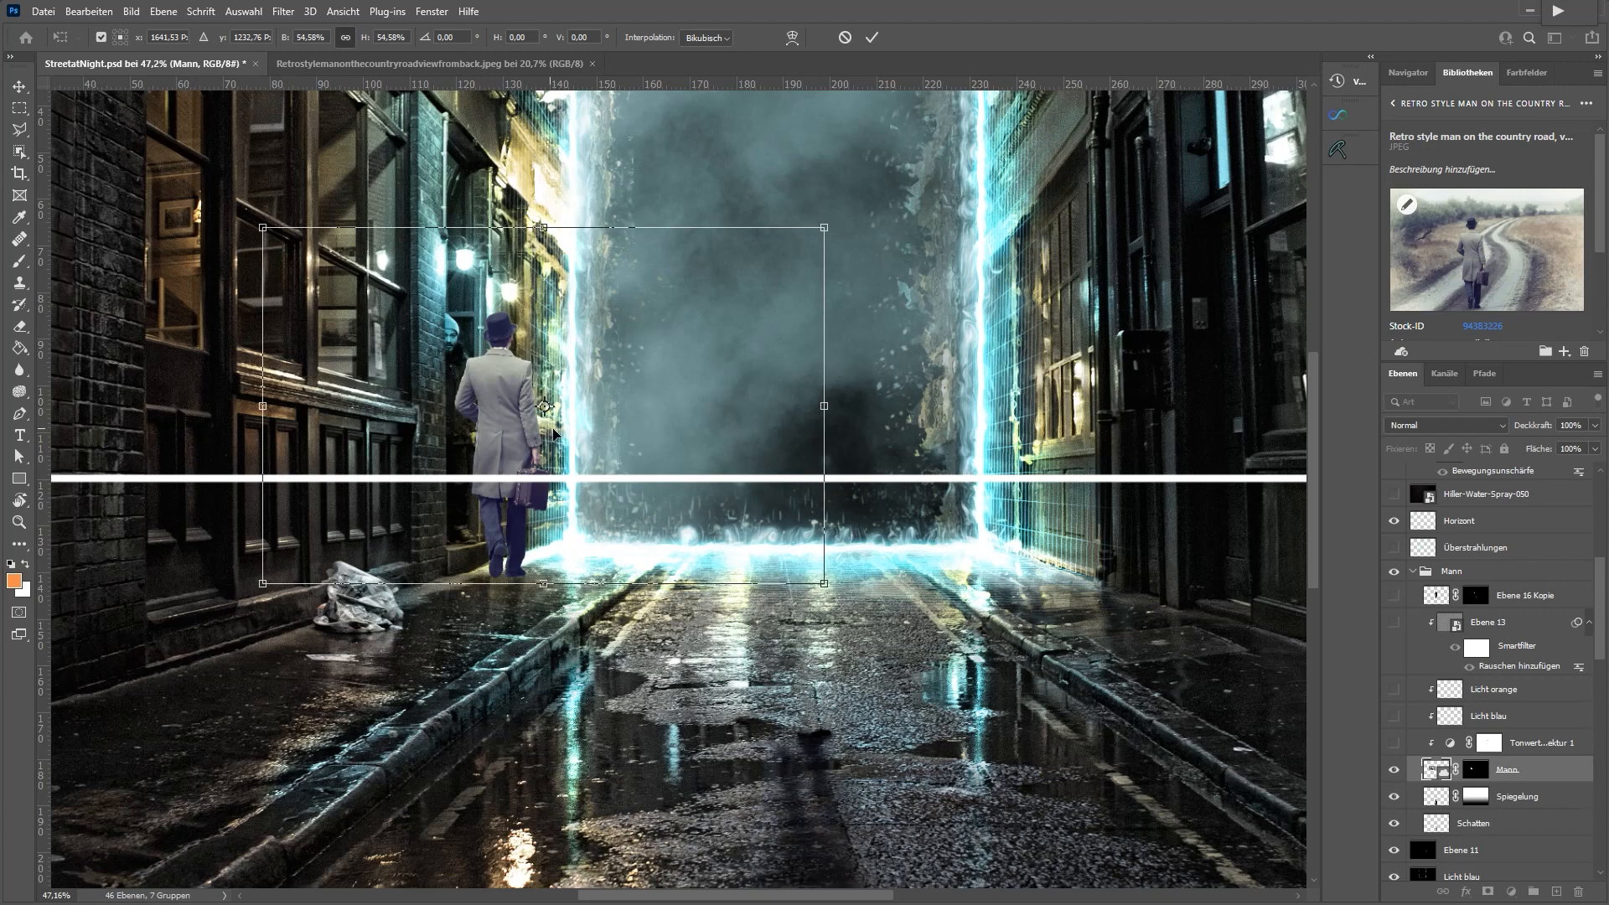
Try moving the man to the middle of the street and scaling him to 37.60% around a reference point on the horizon line
{"action": "left_click_drag", "start_coordinate": [528, 436], "coordinate": [796, 473]}
{"action": "left_click_drag", "start_coordinate": [762, 528], "coordinate": [793, 512]}
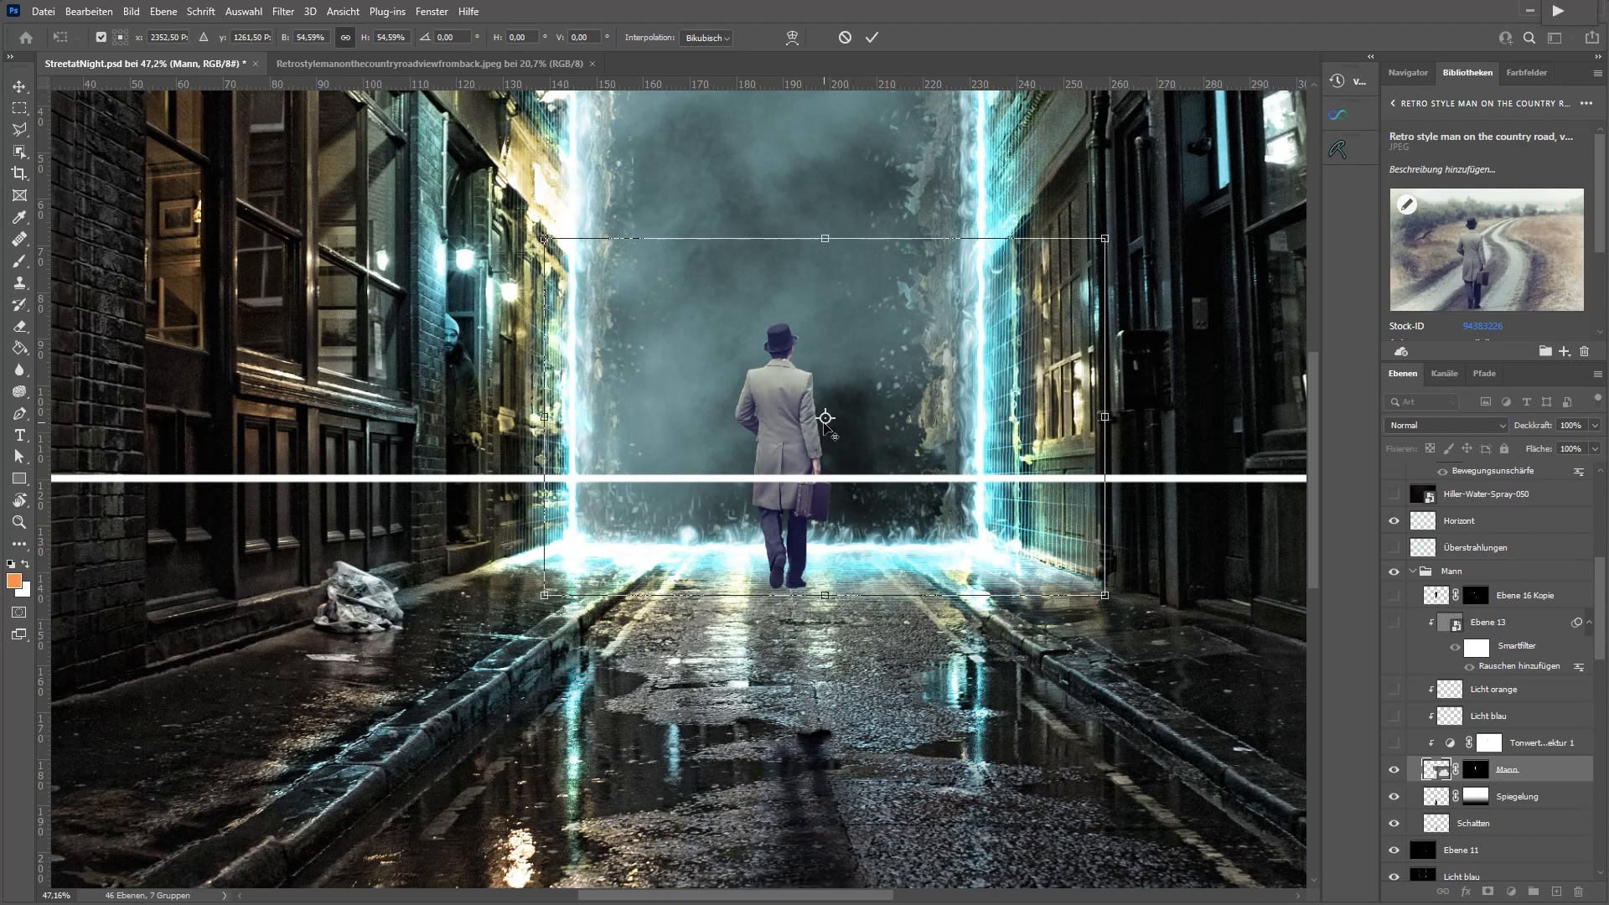
{"action": "left_click_drag", "start_coordinate": [826, 417], "coordinate": [846, 476]}
{"action": "left_click_drag", "start_coordinate": [825, 595], "coordinate": [831, 556]}
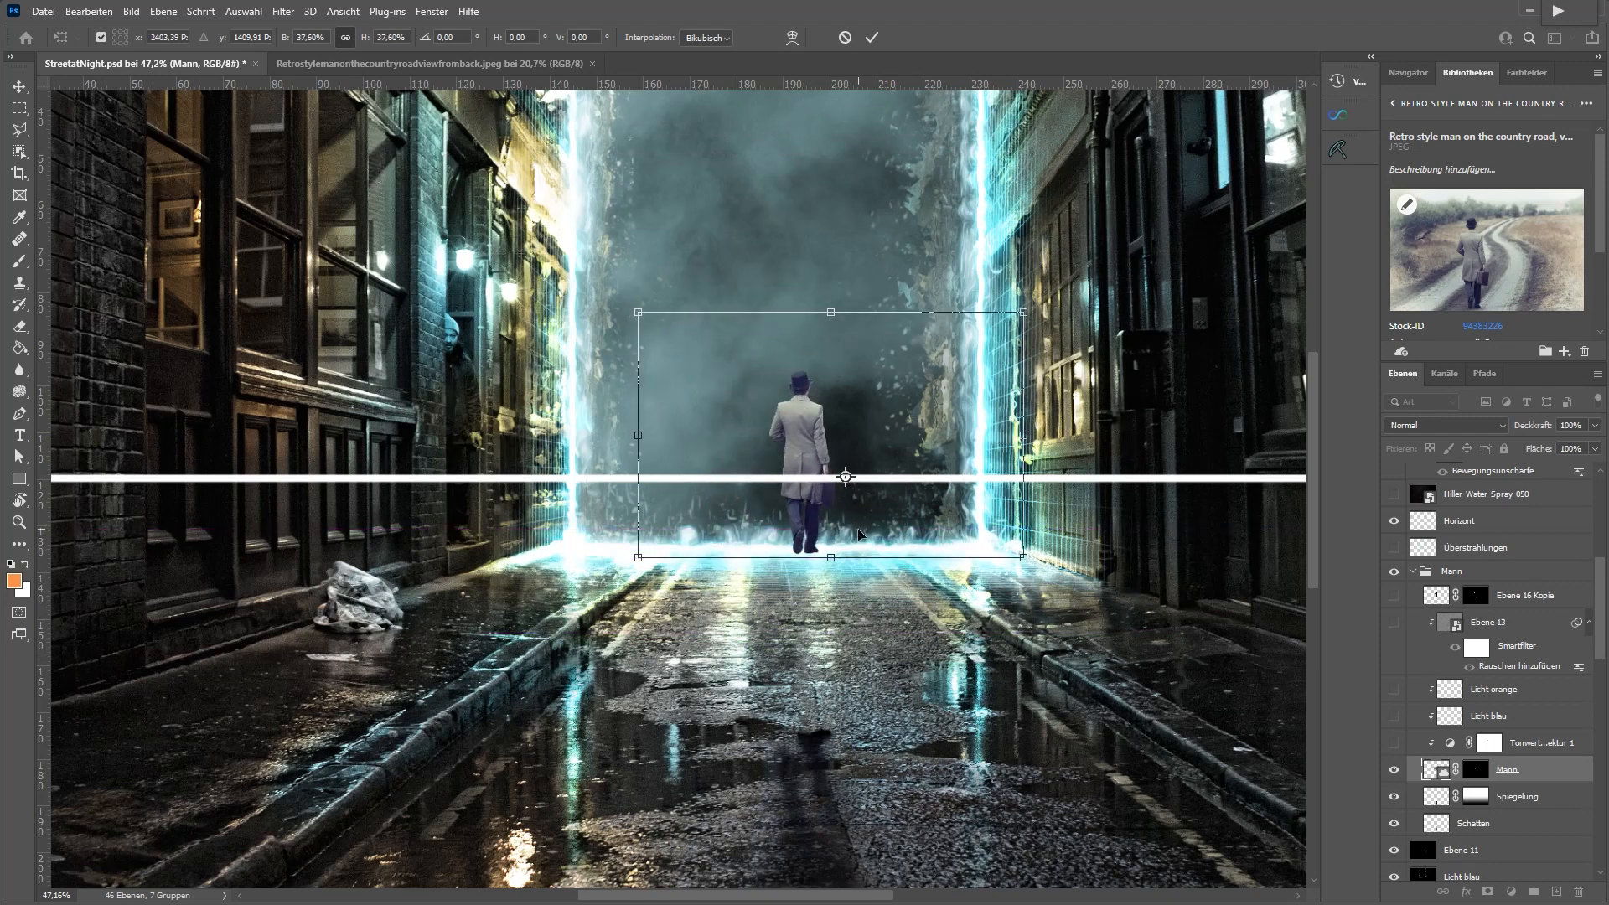
Try enlarging the man to 71.22% around the horizon reference point, and discard the whole transformation
{"action": "left_click_drag", "start_coordinate": [830, 558], "coordinate": [820, 634]}
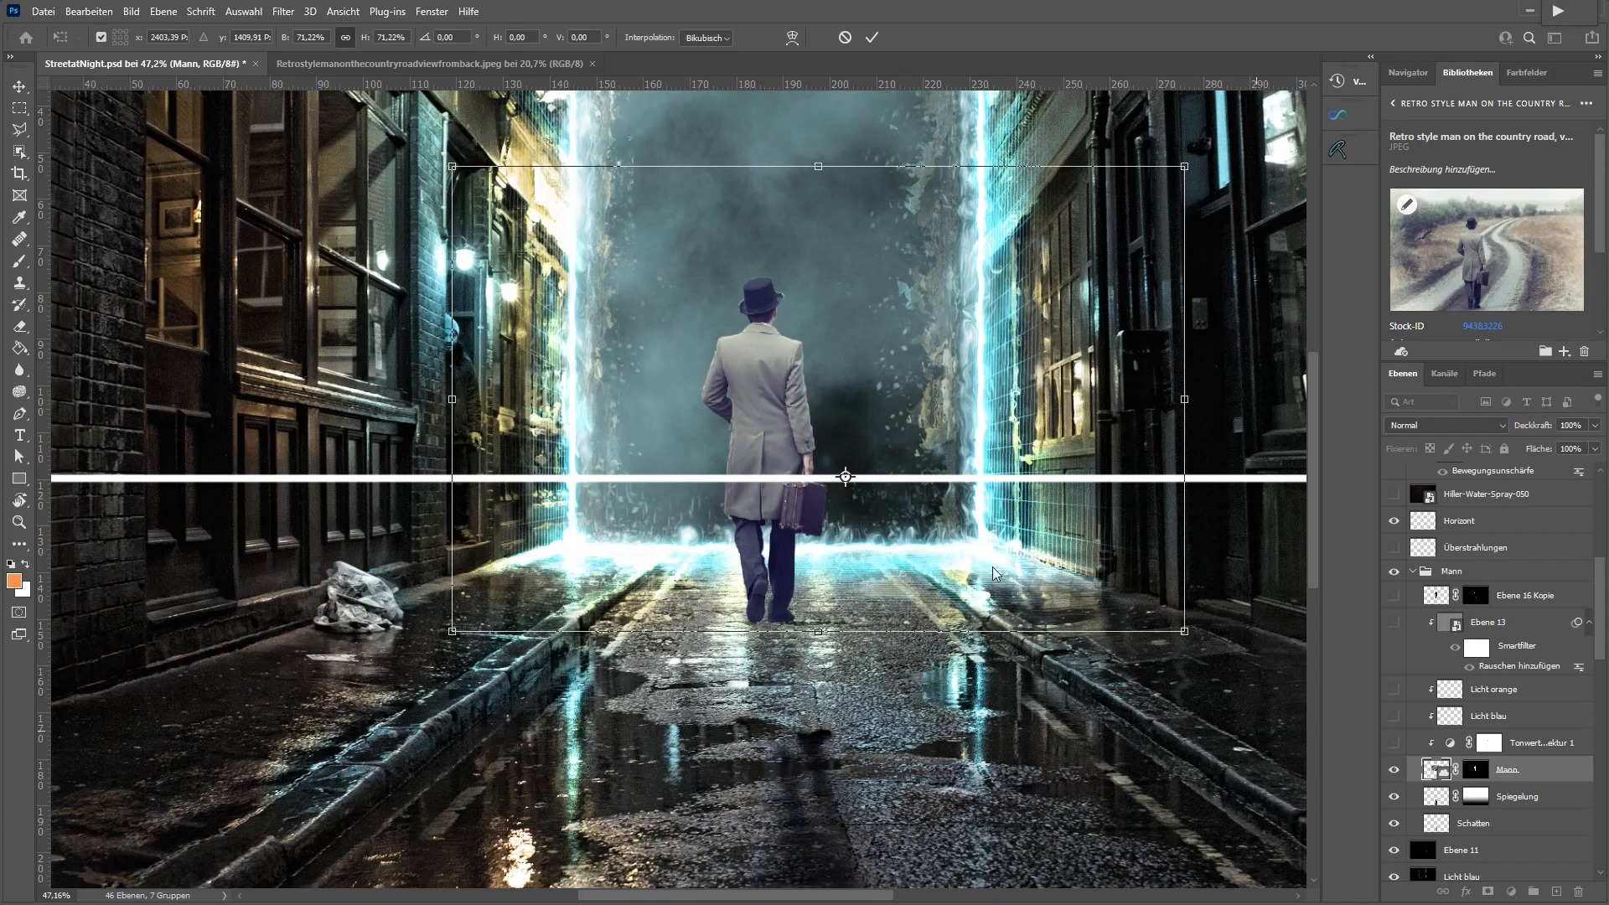
{"action": "key", "text": "Return"}
{"action": "scroll", "coordinate": [804, 557], "scroll_direction": "down", "scroll_amount": 4}
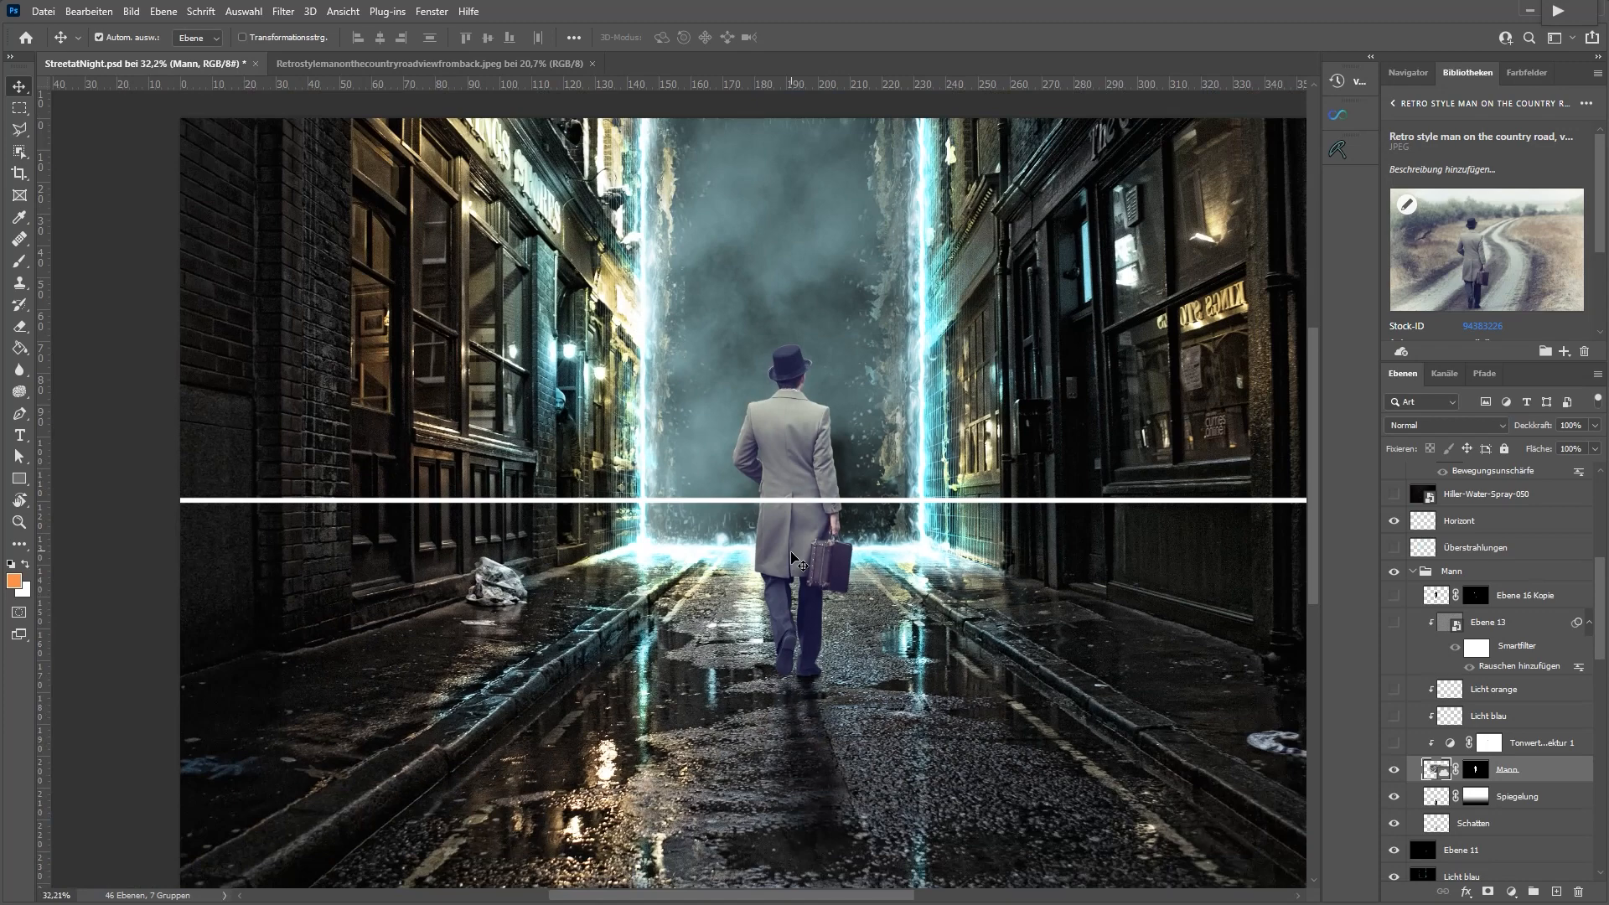
{"action": "scroll", "coordinate": [658, 545], "scroll_direction": "up", "scroll_amount": 3}
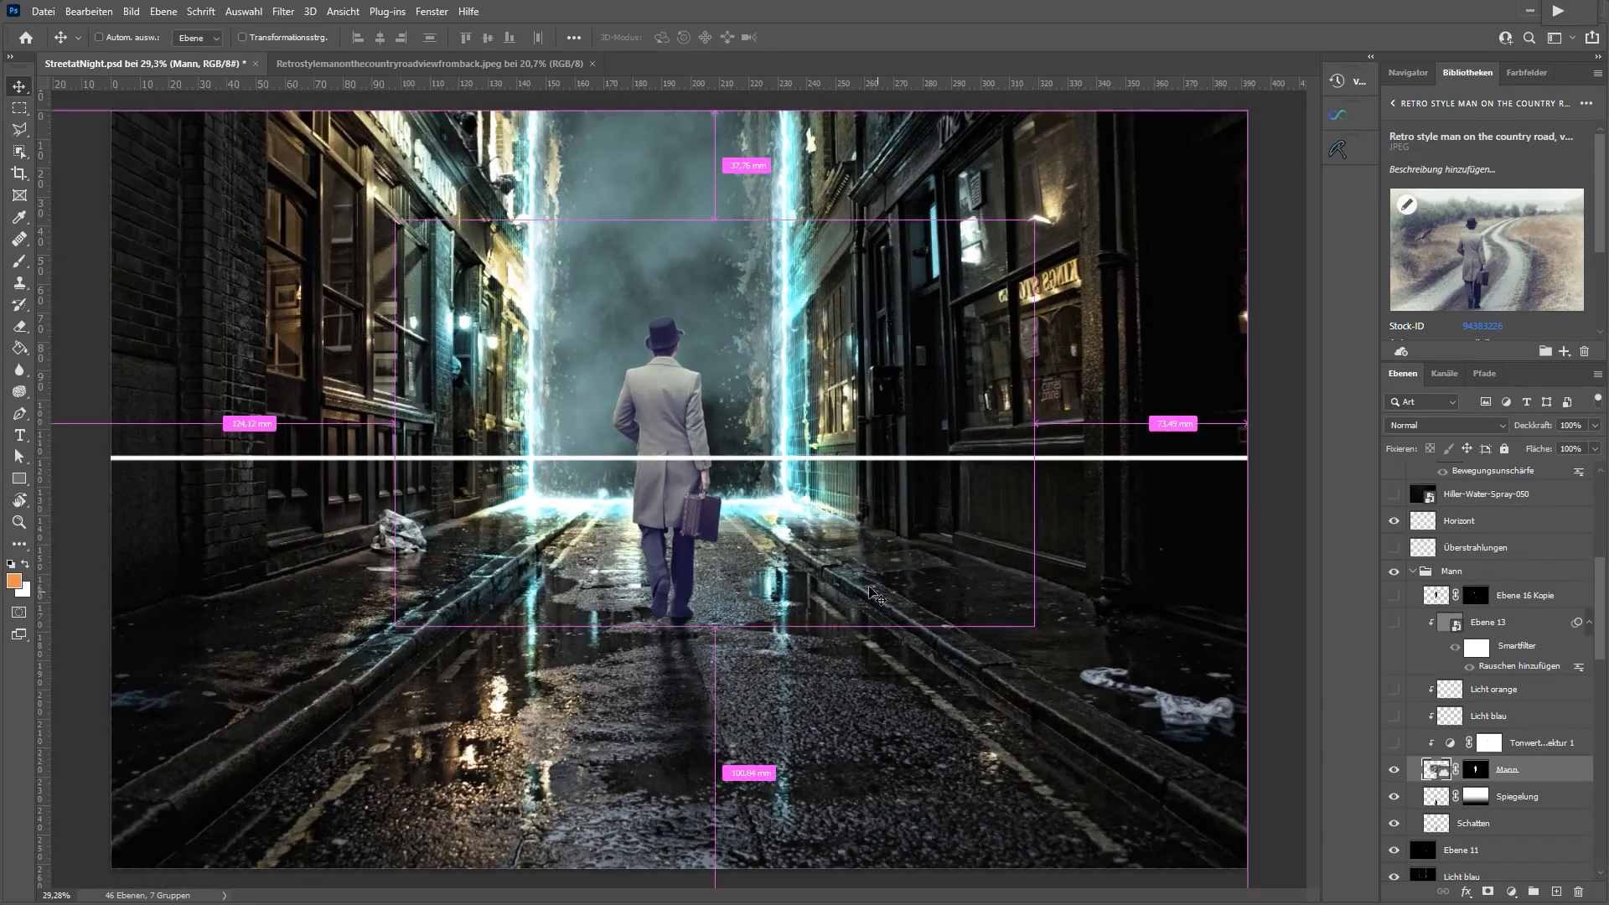
{"action": "scroll", "coordinate": [652, 583], "scroll_direction": "down", "scroll_amount": 2}
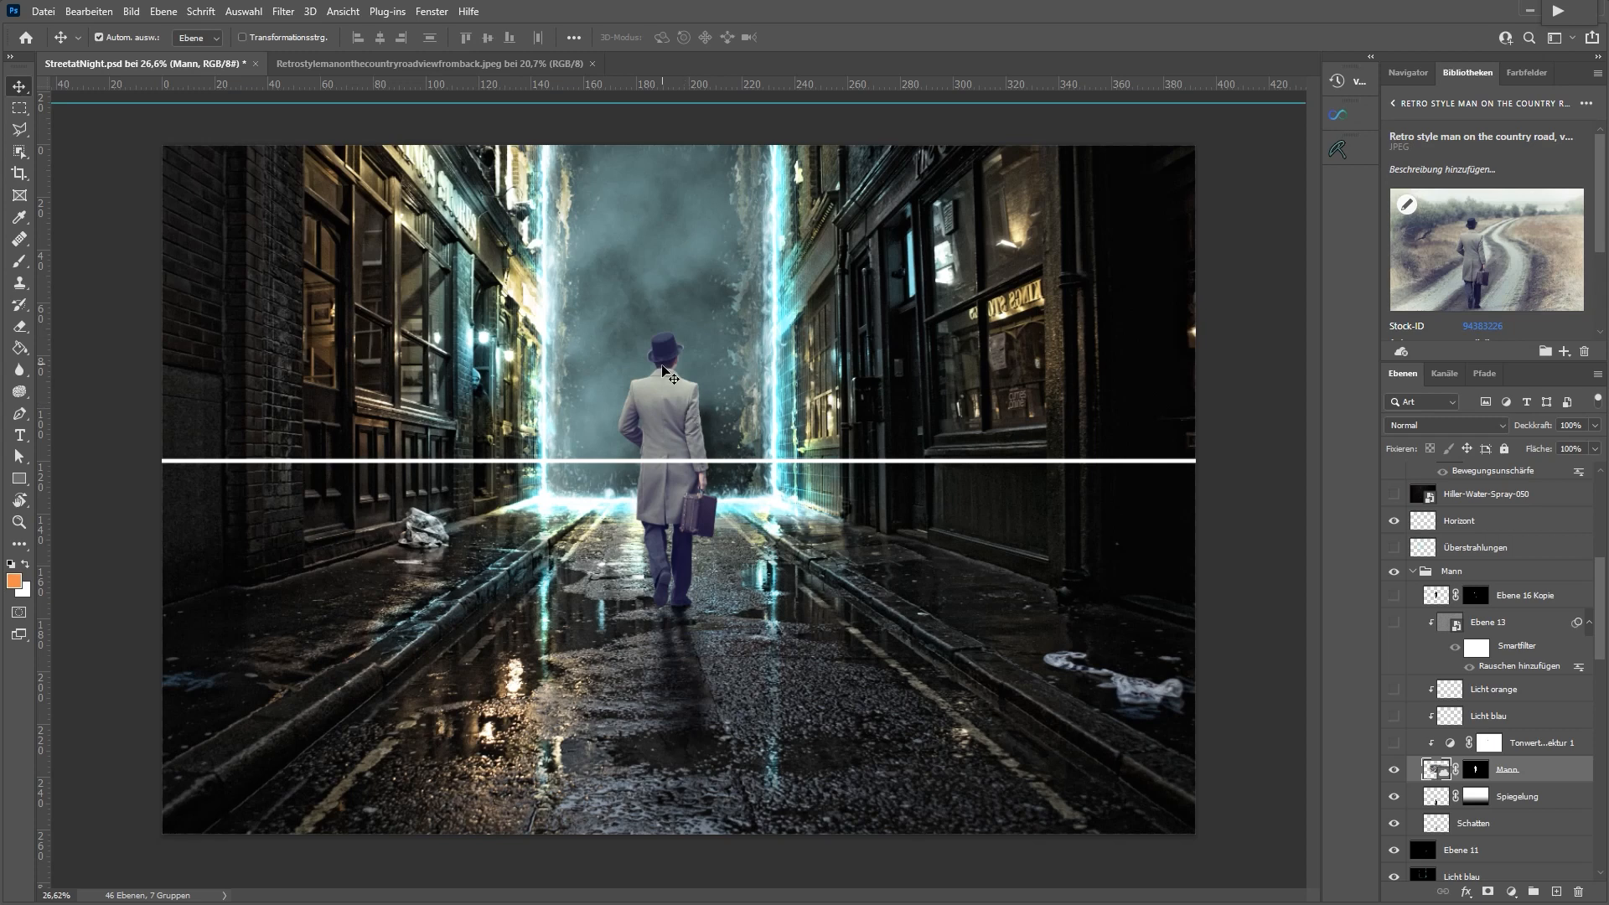
Show the man's lighting and adjustment layers, Überstrahlungen, both Hiller water spray layers and the Look group
{"action": "left_click_drag", "start_coordinate": [1393, 743], "coordinate": [1394, 547]}
{"action": "scroll", "coordinate": [1400, 667], "scroll_direction": "up", "scroll_amount": 3}
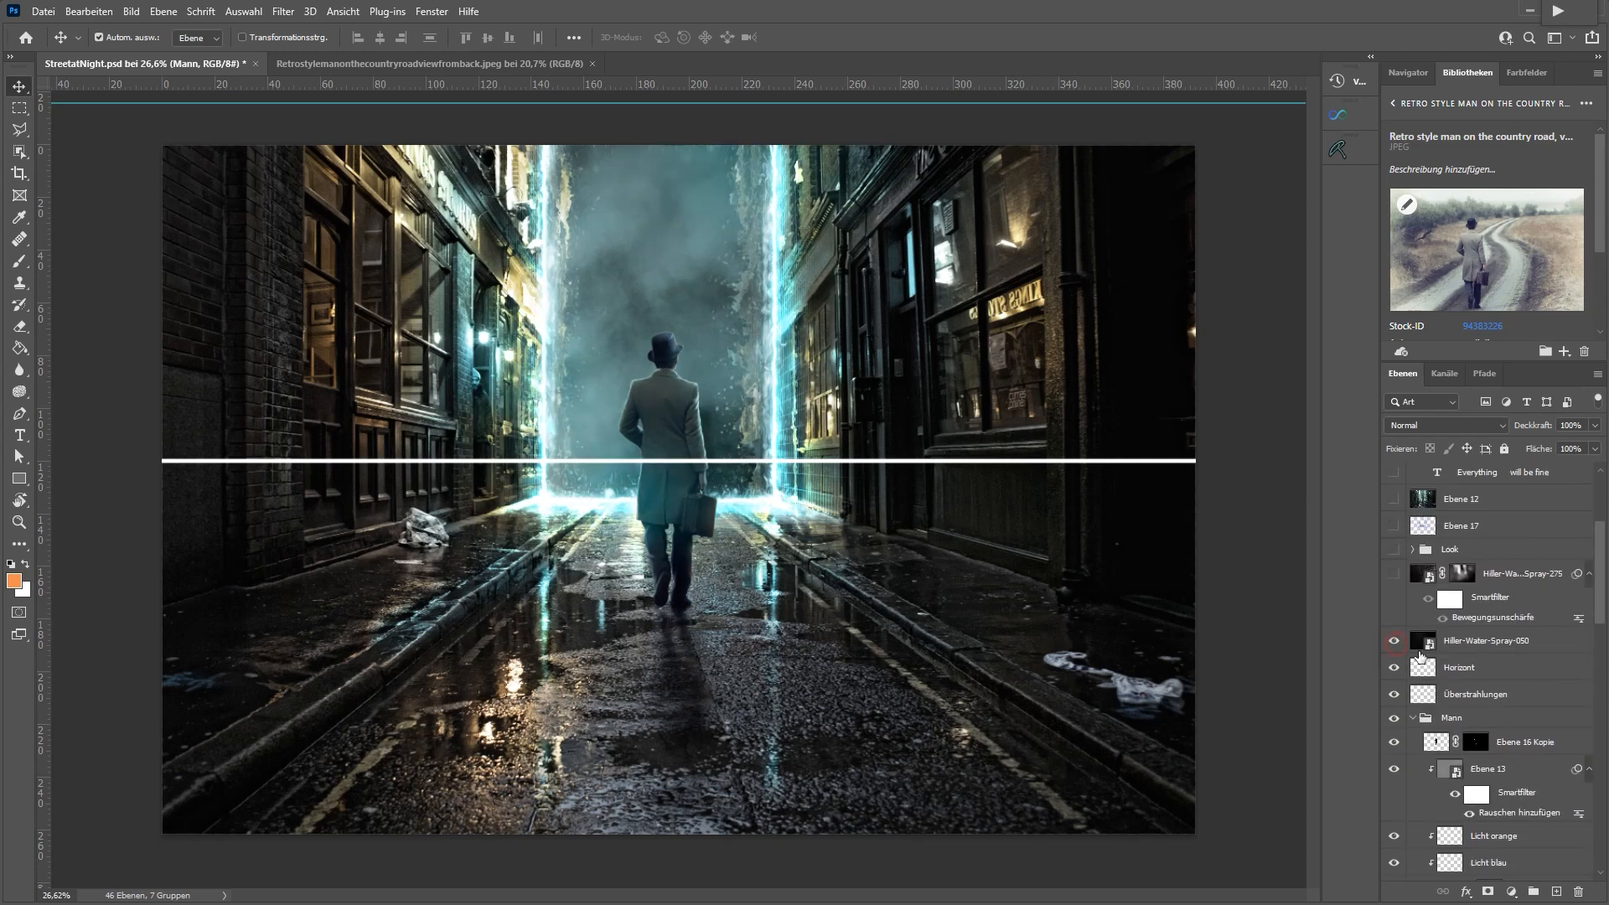
{"action": "scroll", "coordinate": [1420, 653], "scroll_direction": "up", "scroll_amount": 1}
{"action": "left_click", "coordinate": [1395, 594]}
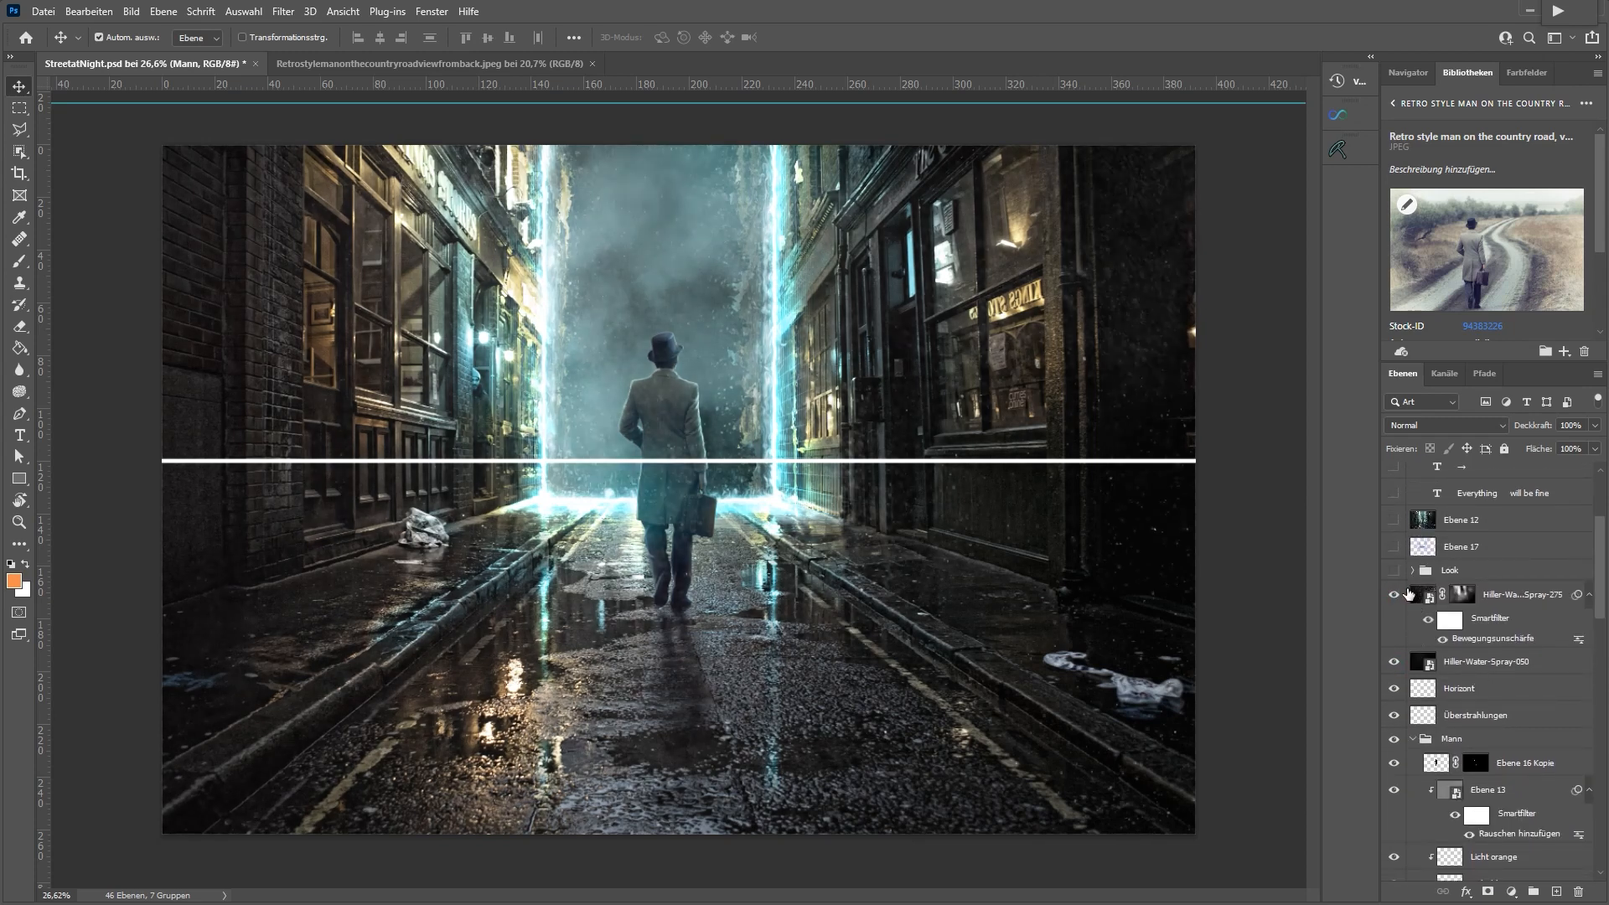
{"action": "left_click", "coordinate": [1393, 570]}
Show the Ebene 12 layer and briefly display the perspective grid on Ebene 17 before hiding it again
{"action": "scroll", "coordinate": [1384, 592], "scroll_direction": "up", "scroll_amount": 1}
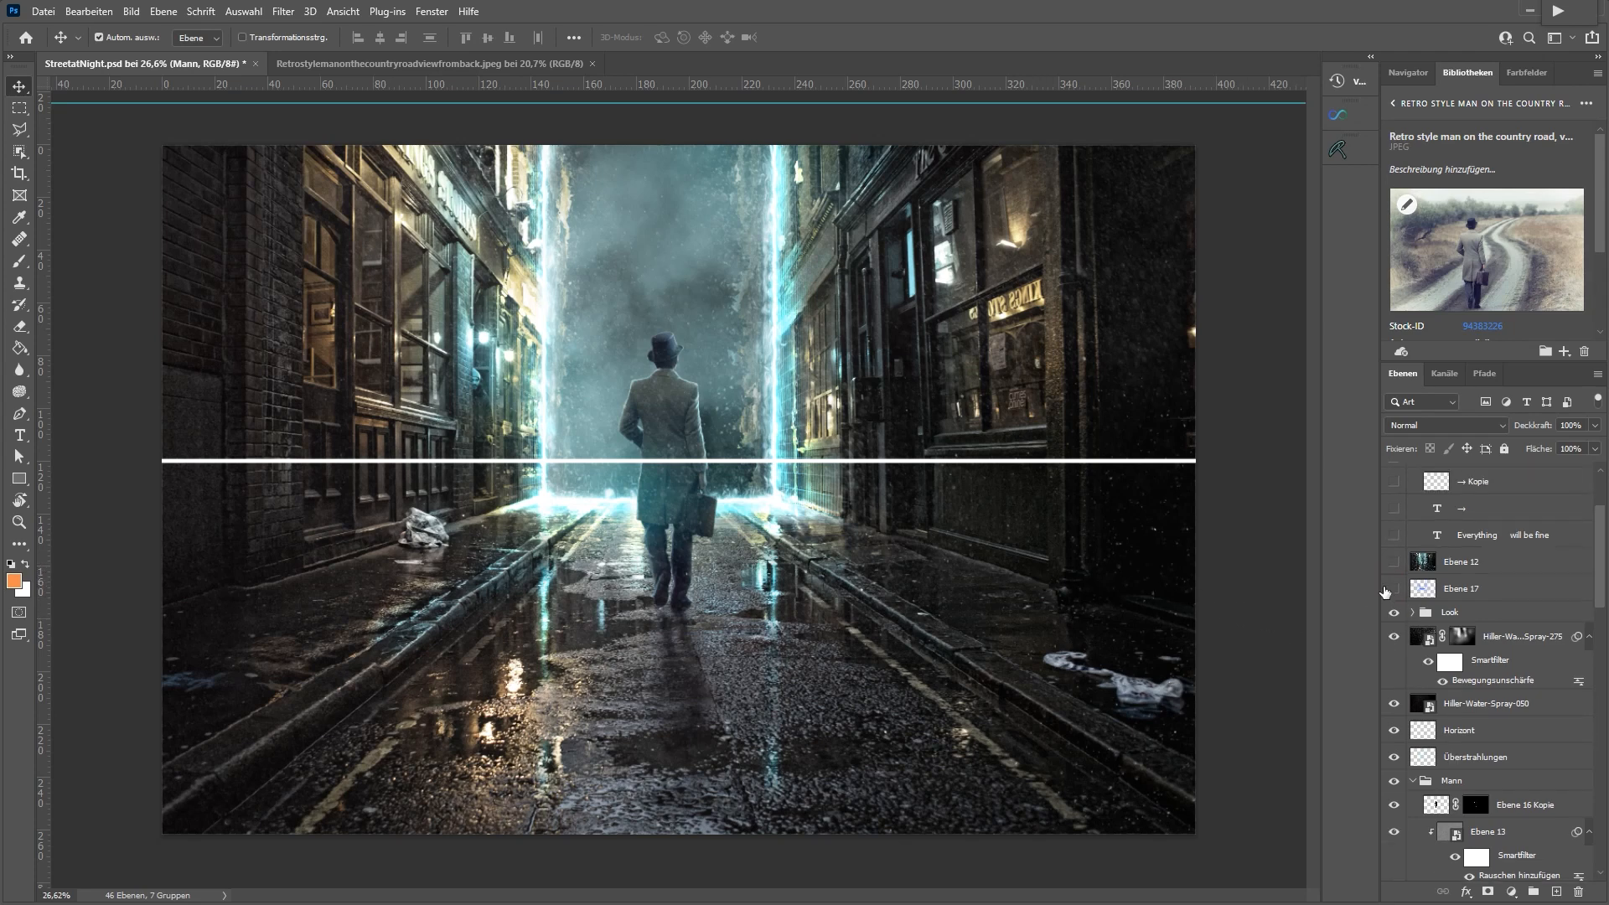
{"action": "left_click", "coordinate": [1387, 590]}
{"action": "left_click", "coordinate": [1395, 563]}
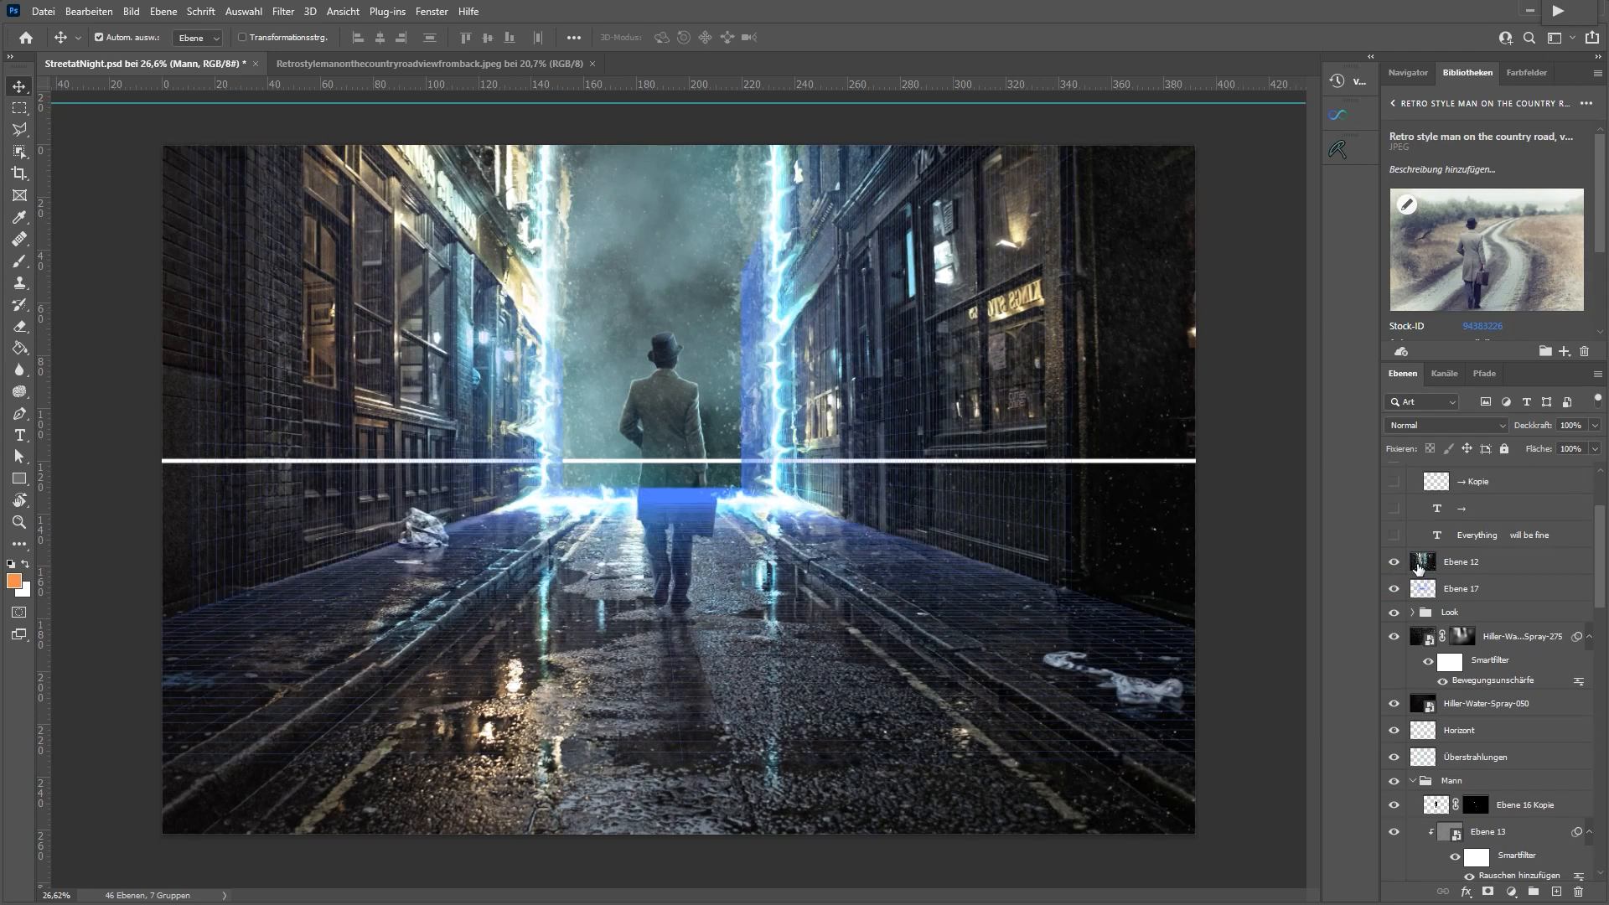
{"action": "left_click", "coordinate": [1393, 588]}
Show and collapse the Text group, and show the Ebene 15 layer with its Camera Raw filter
{"action": "scroll", "coordinate": [1480, 566], "scroll_direction": "up", "scroll_amount": 3}
{"action": "left_click", "coordinate": [1394, 540]}
{"action": "left_click", "coordinate": [1413, 540]}
{"action": "scroll", "coordinate": [1486, 567], "scroll_direction": "up", "scroll_amount": 1}
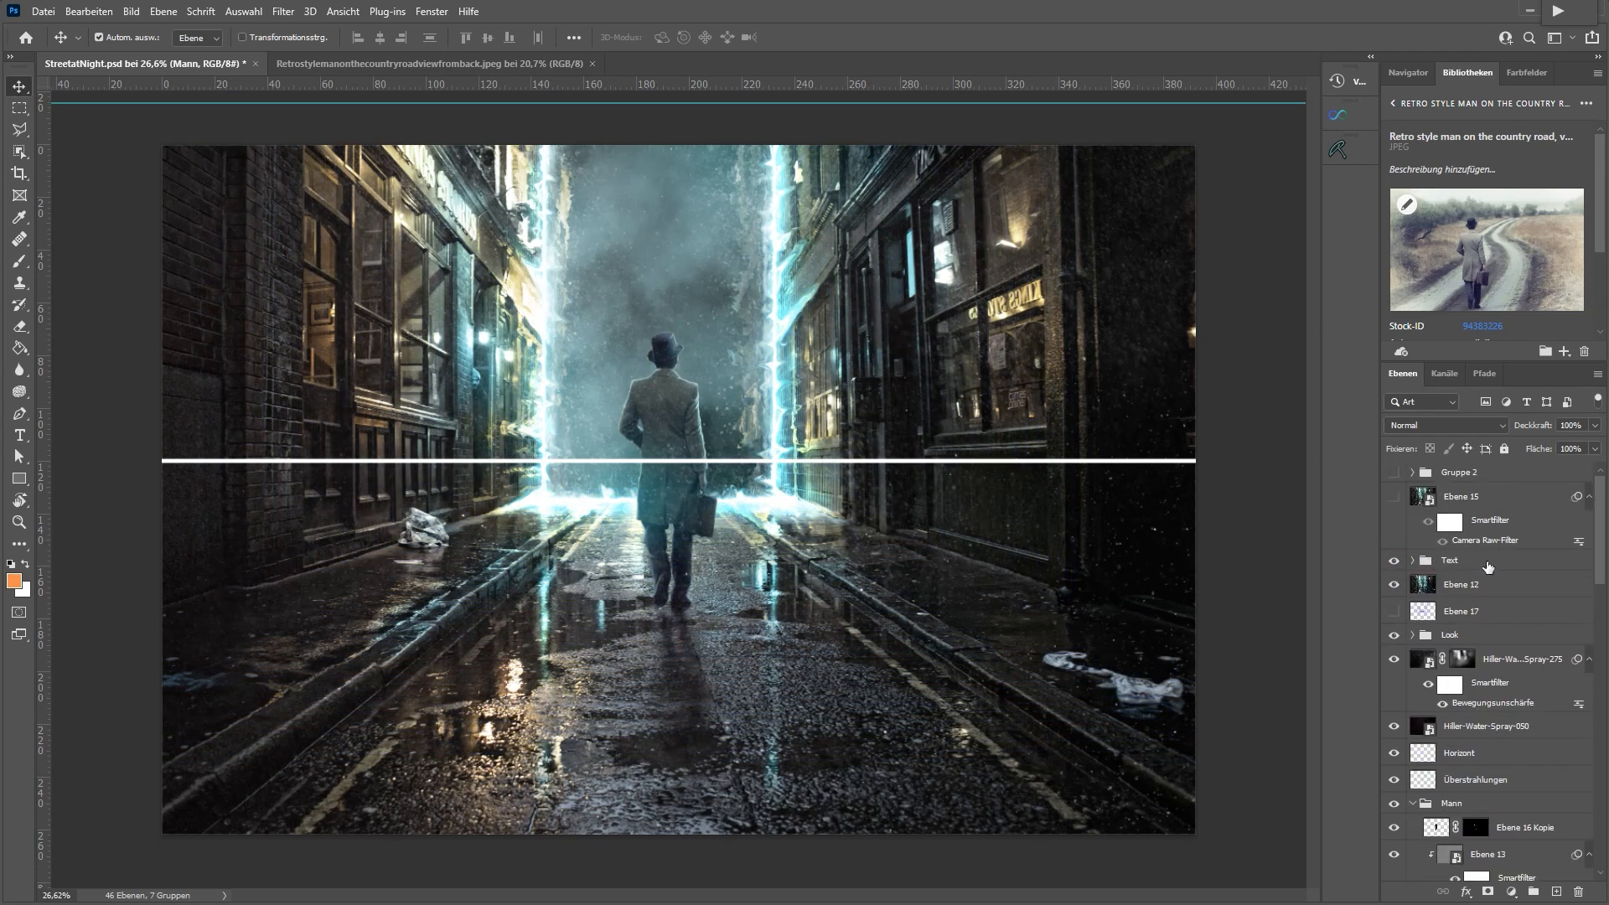
{"action": "left_click", "coordinate": [1395, 496]}
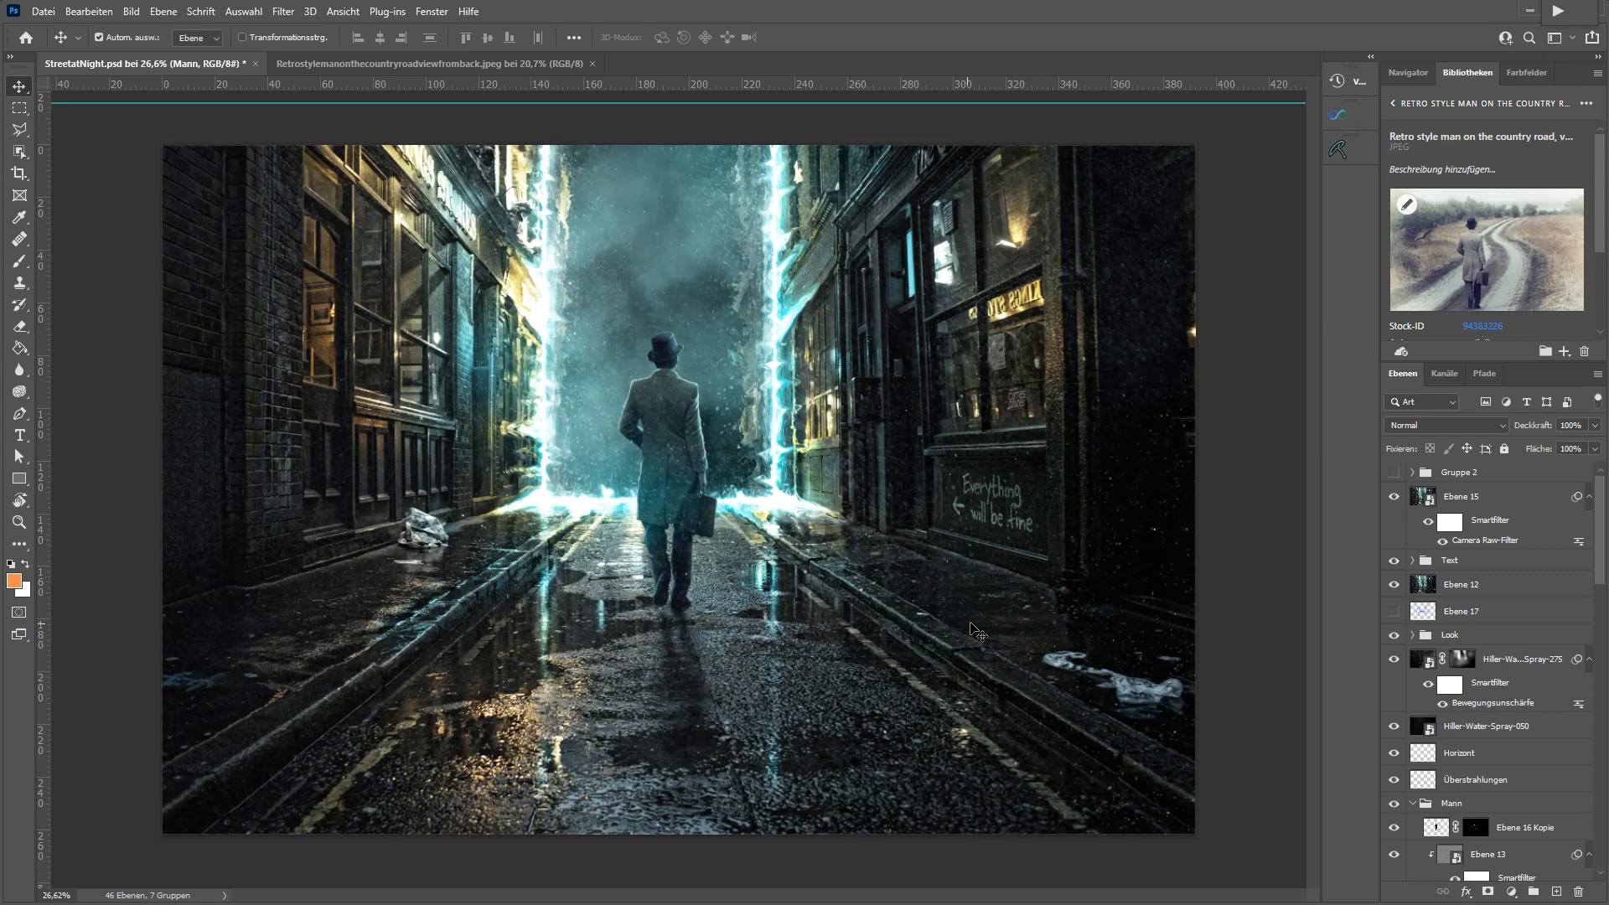